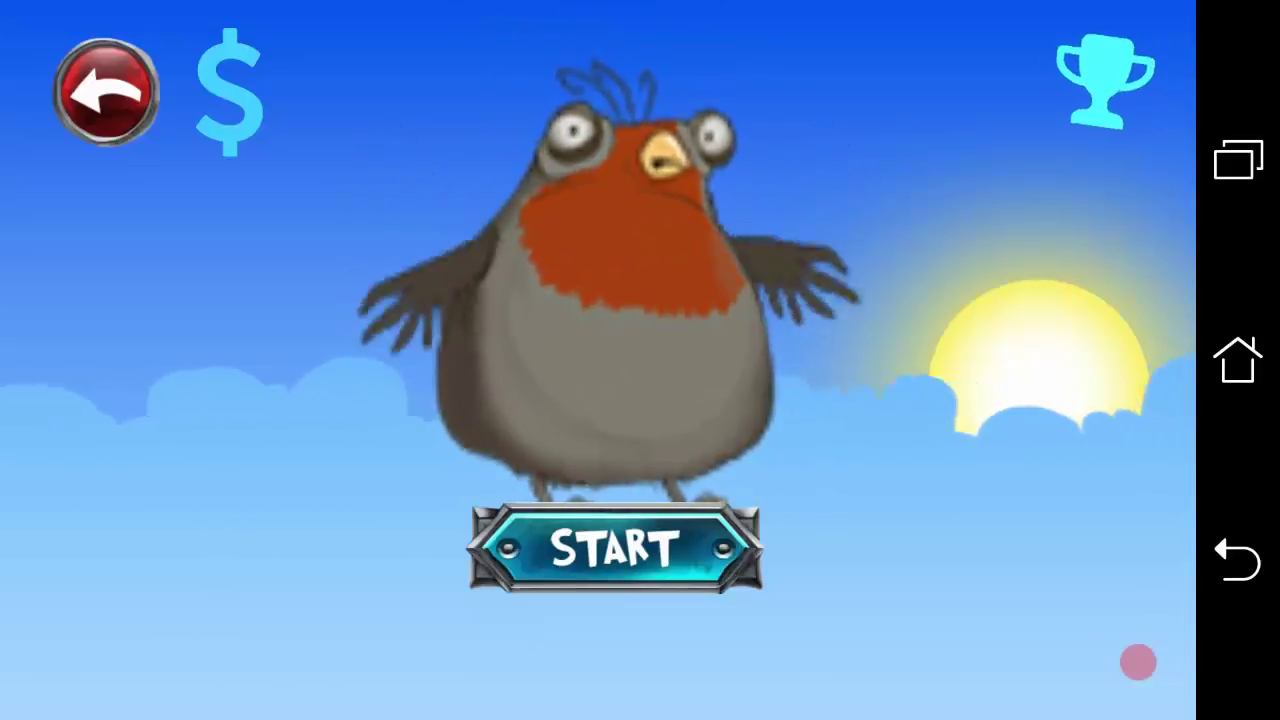
# Open the key-box shop, return to the main menu, and reopen the shop
pyautogui.click(229, 92)
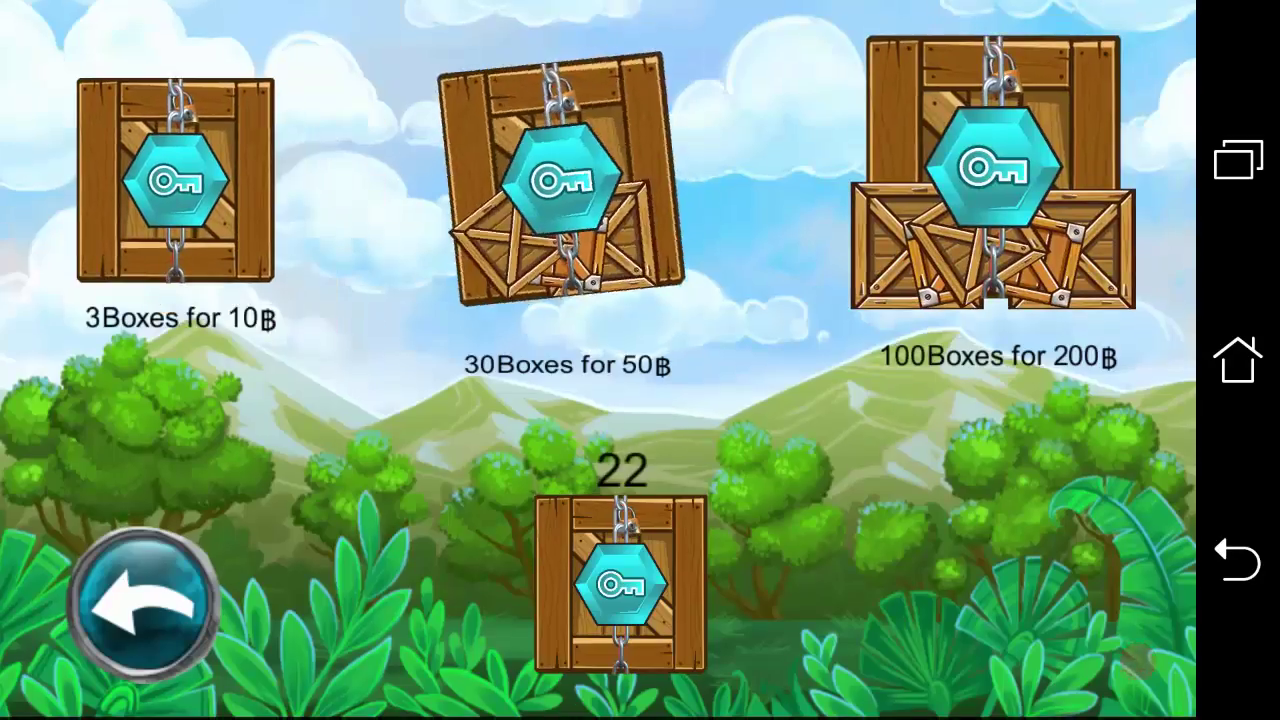
pyautogui.click(143, 600)
pyautogui.click(229, 125)
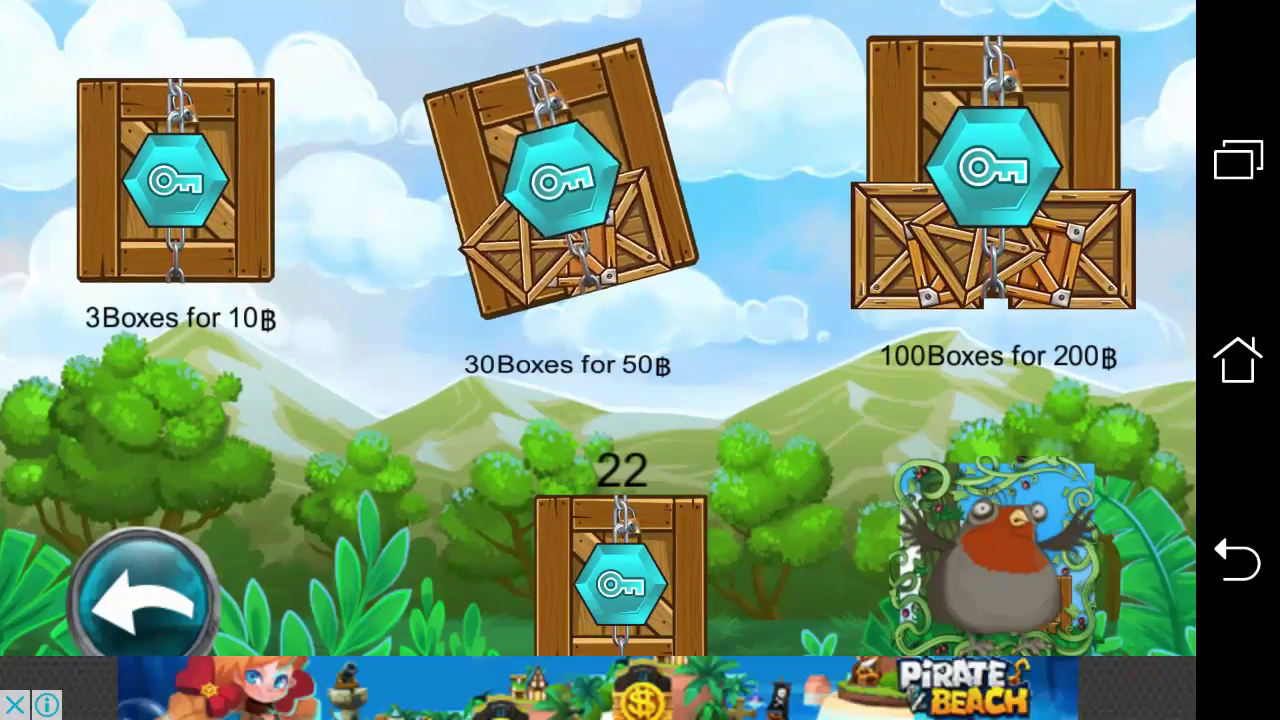
# Watch the bird promo's video ad to raise owned boxes from 22 to 23, then return to the menu
pyautogui.click(1010, 548)
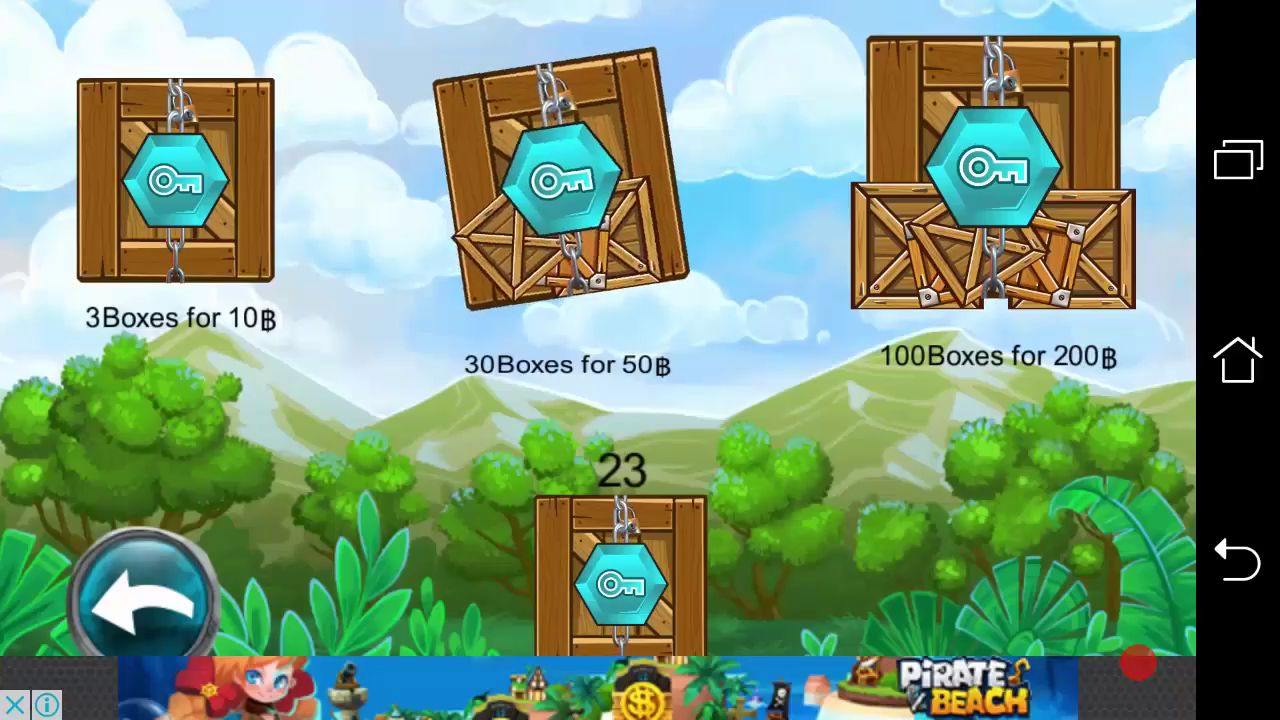
pyautogui.moveTo(728, 451); pyautogui.dragTo(668, 448)
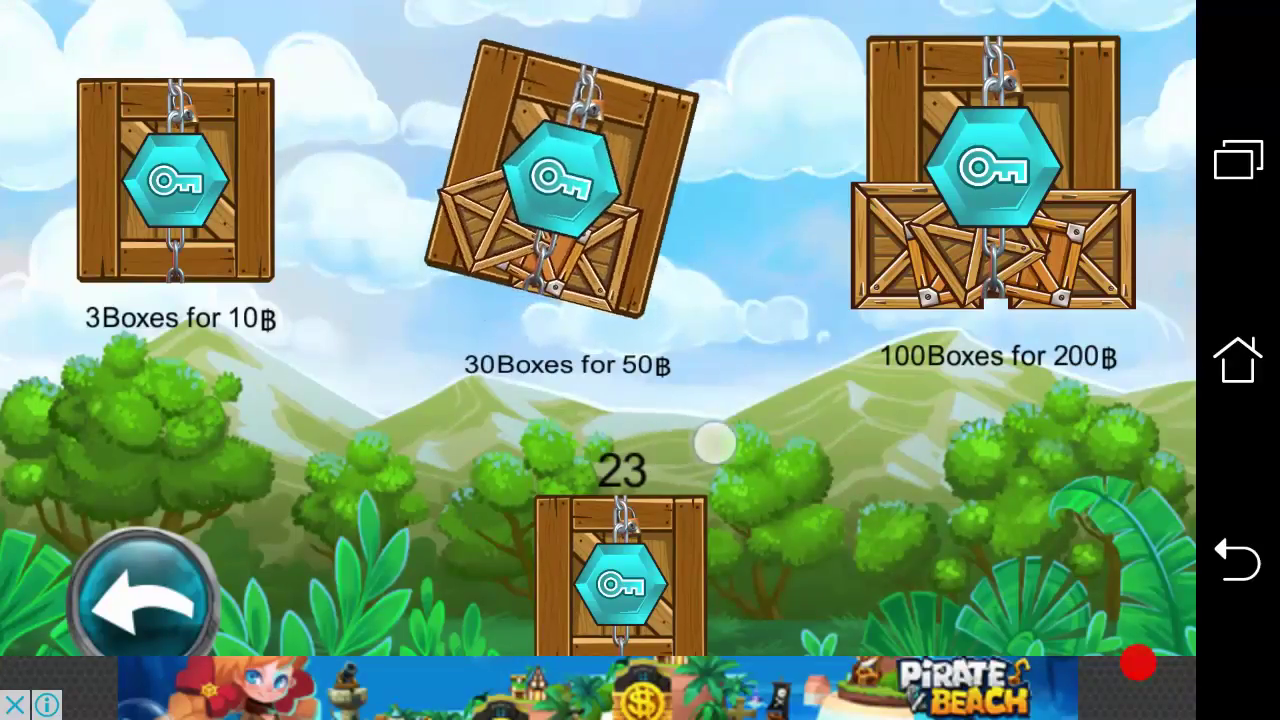
pyautogui.moveTo(668, 448); pyautogui.dragTo(663, 449)
pyautogui.click(144, 591)
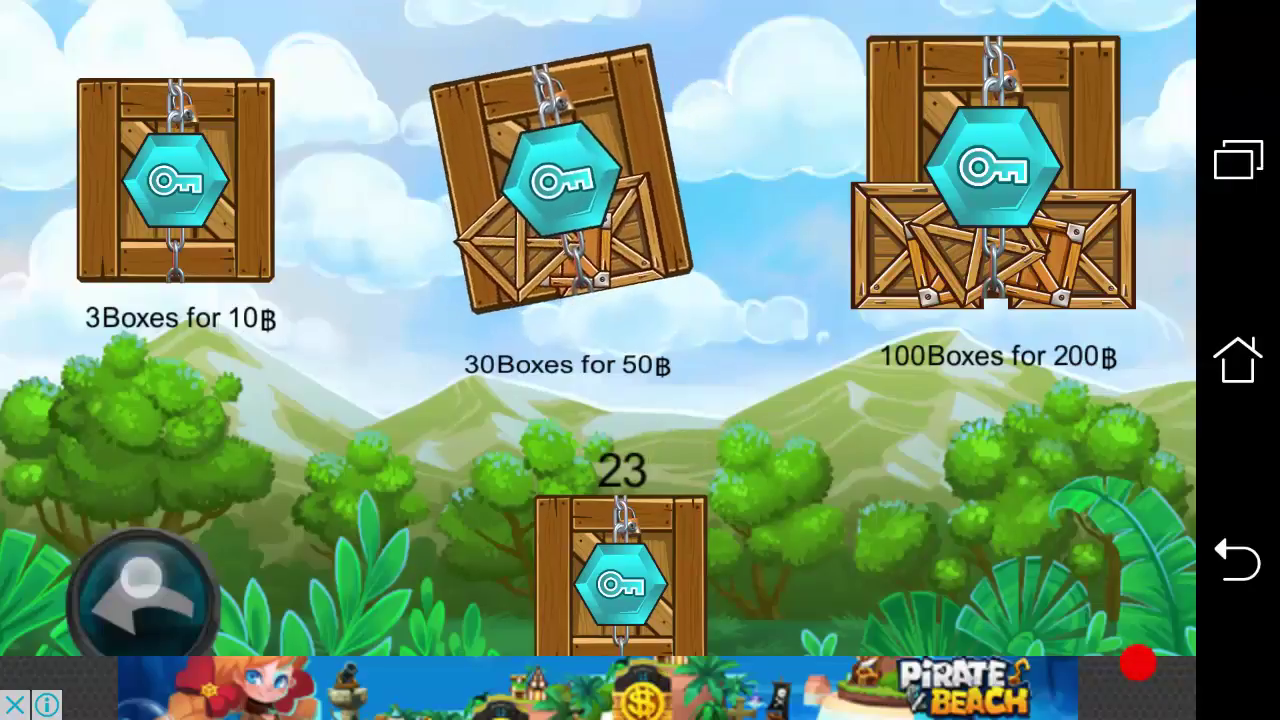
# Start a new run and fly the bird until game over at a score of 585
pyautogui.click(657, 545)
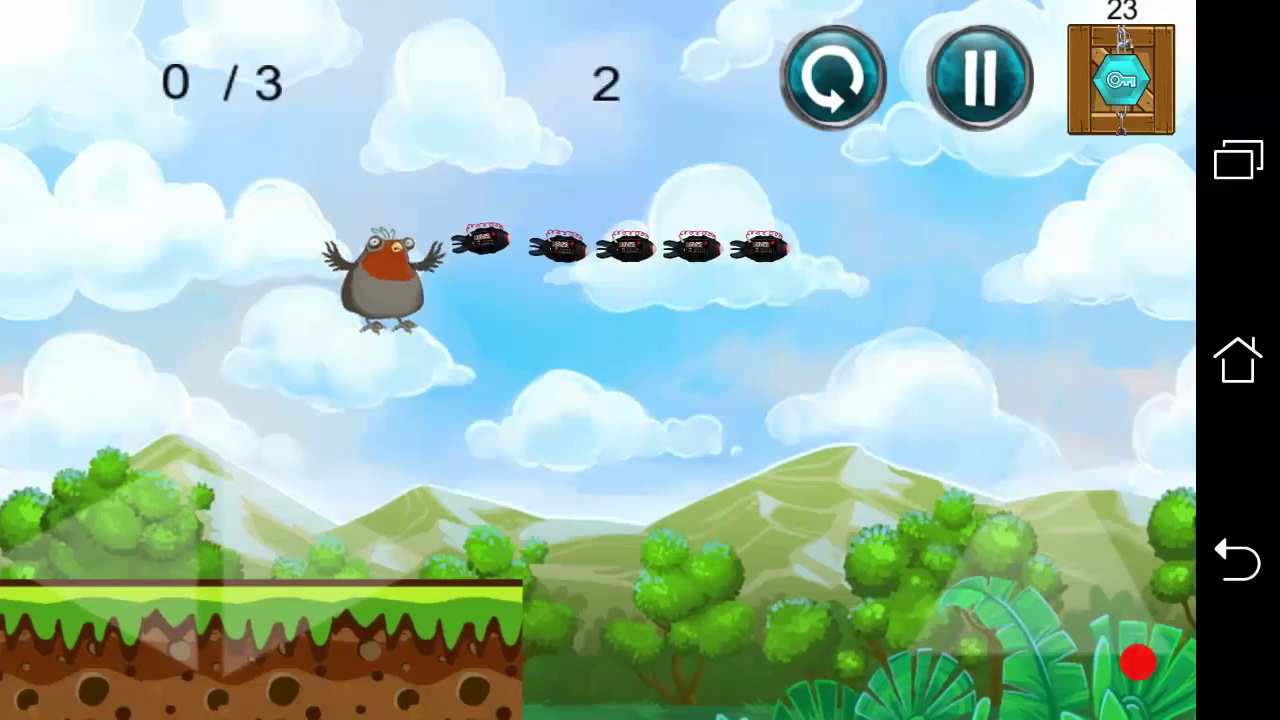
pyautogui.click(1057, 506)
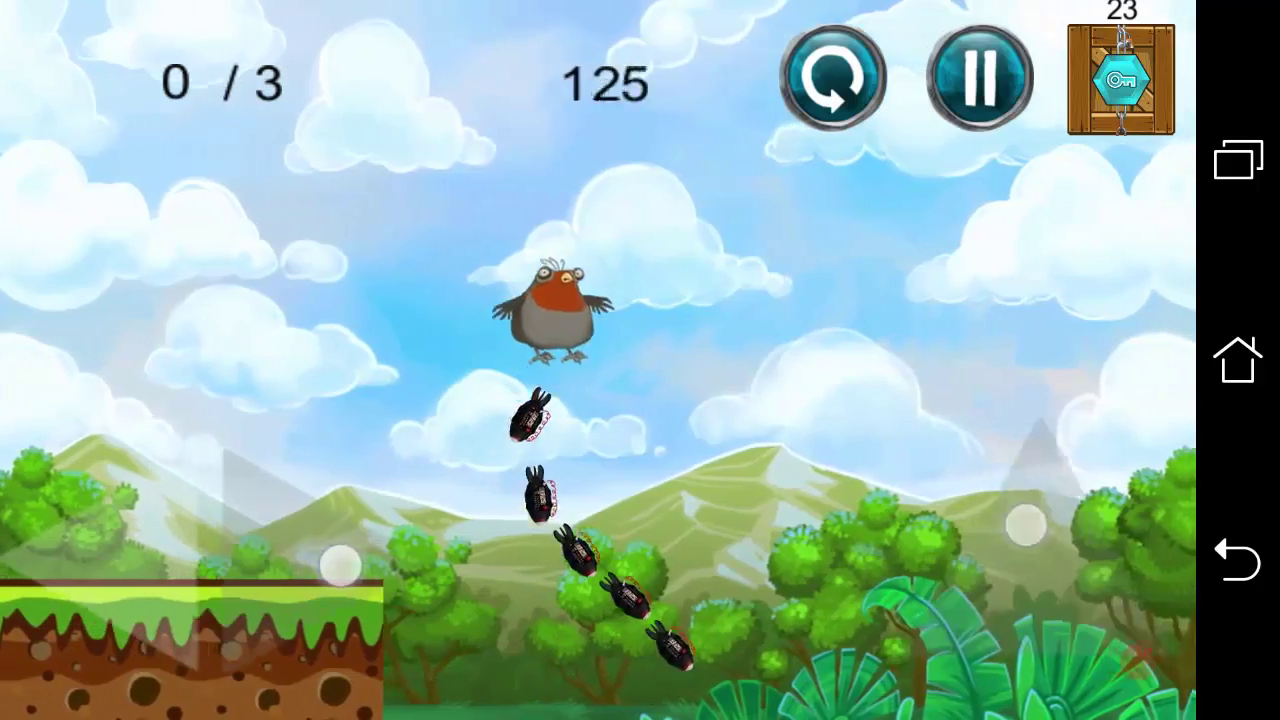
pyautogui.moveTo(1049, 495); pyautogui.dragTo(1030, 522)
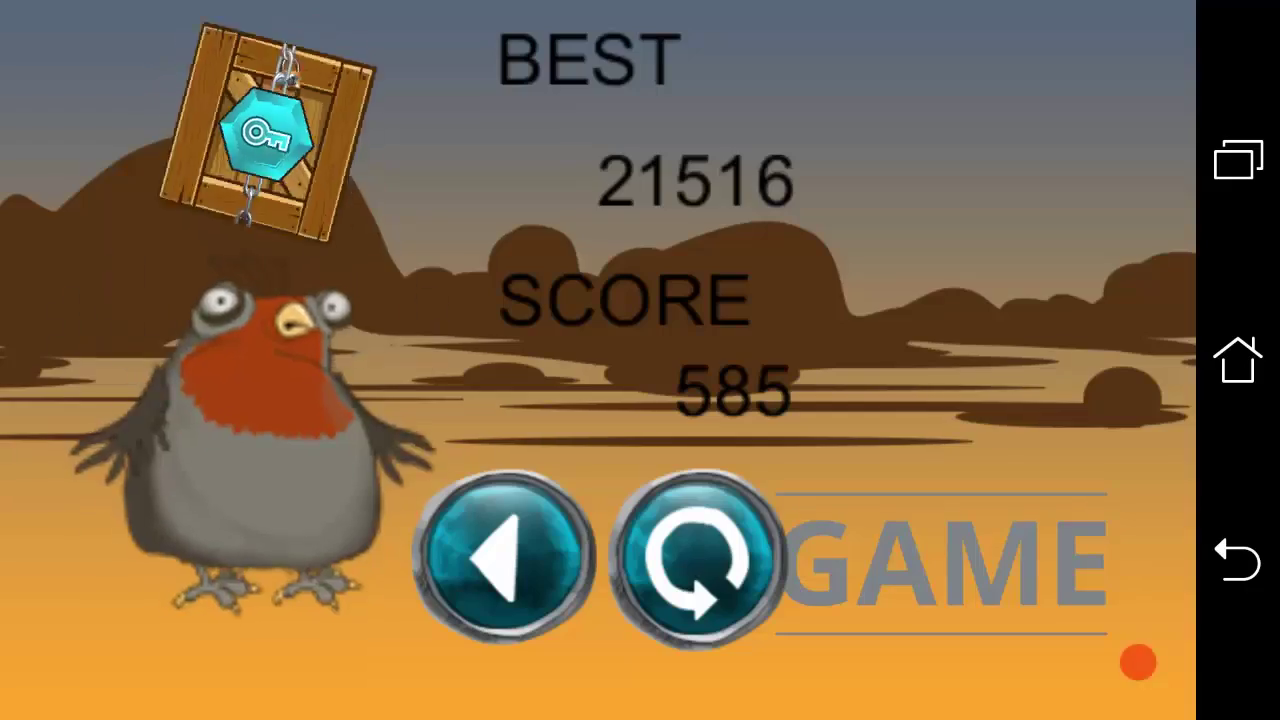
# Go in and out of the key-box shop, then trigger the bird promo's video offer
pyautogui.click(274, 129)
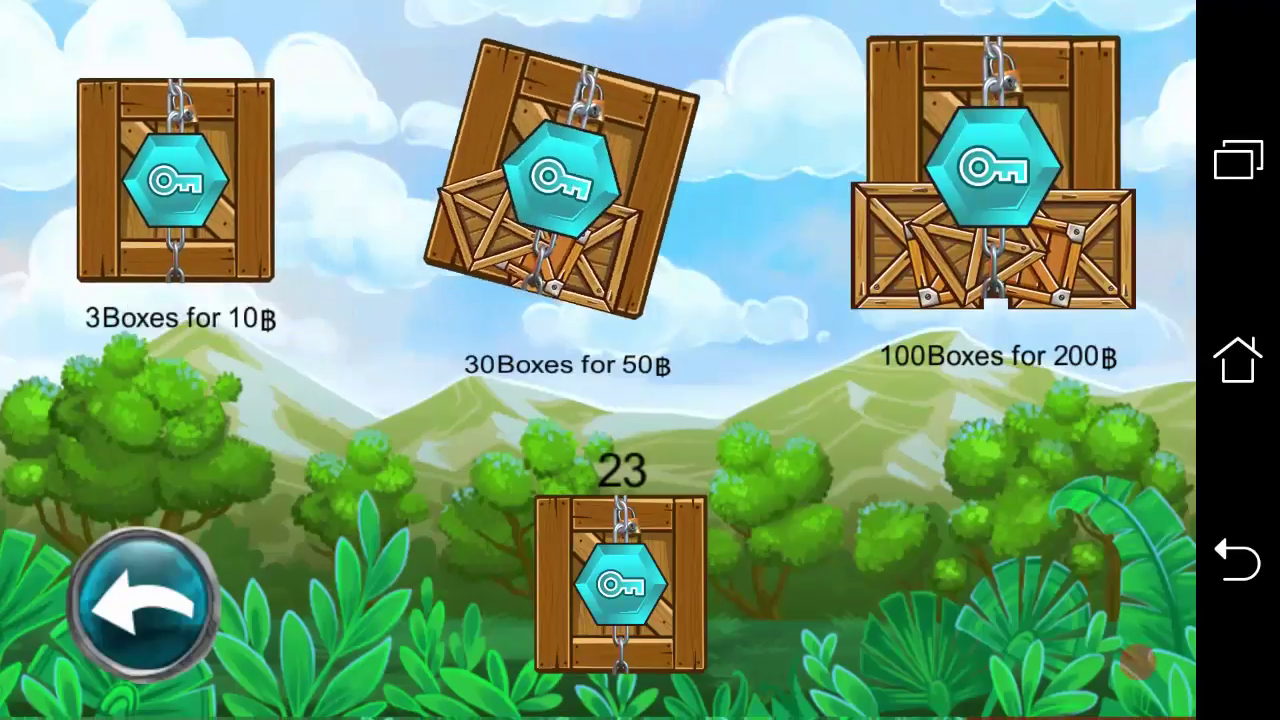
pyautogui.click(143, 605)
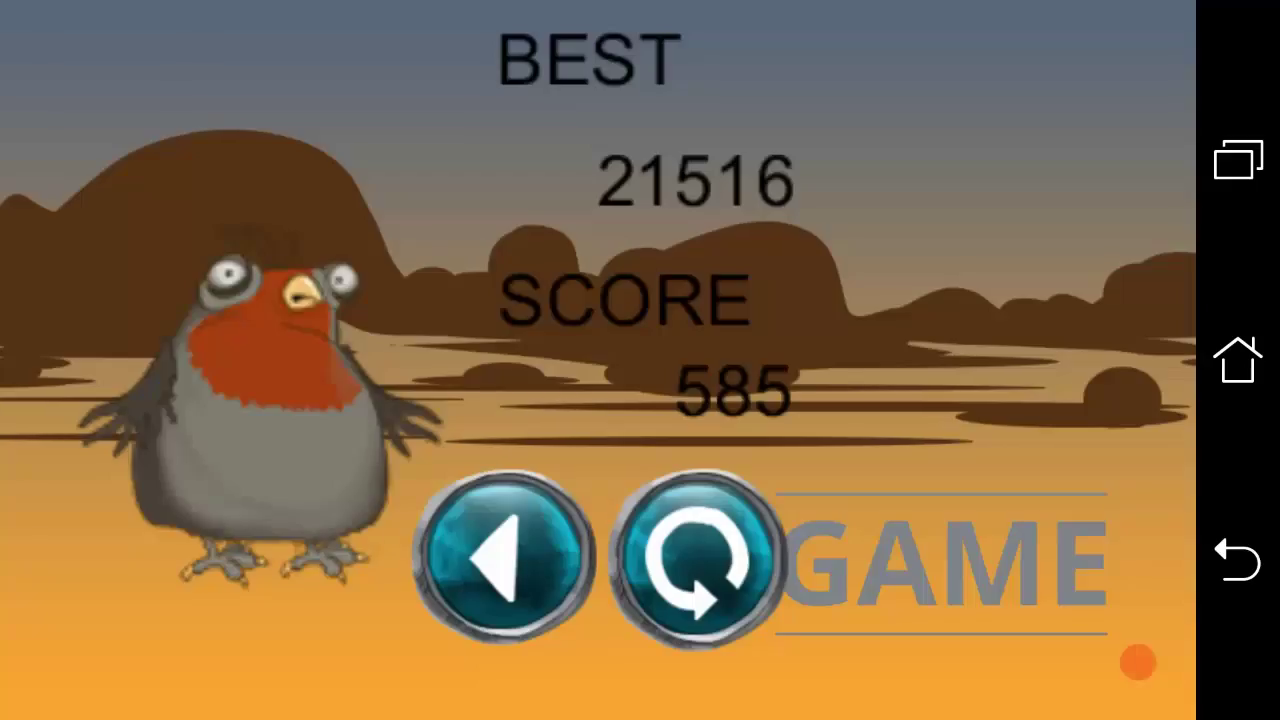
pyautogui.click(250, 171)
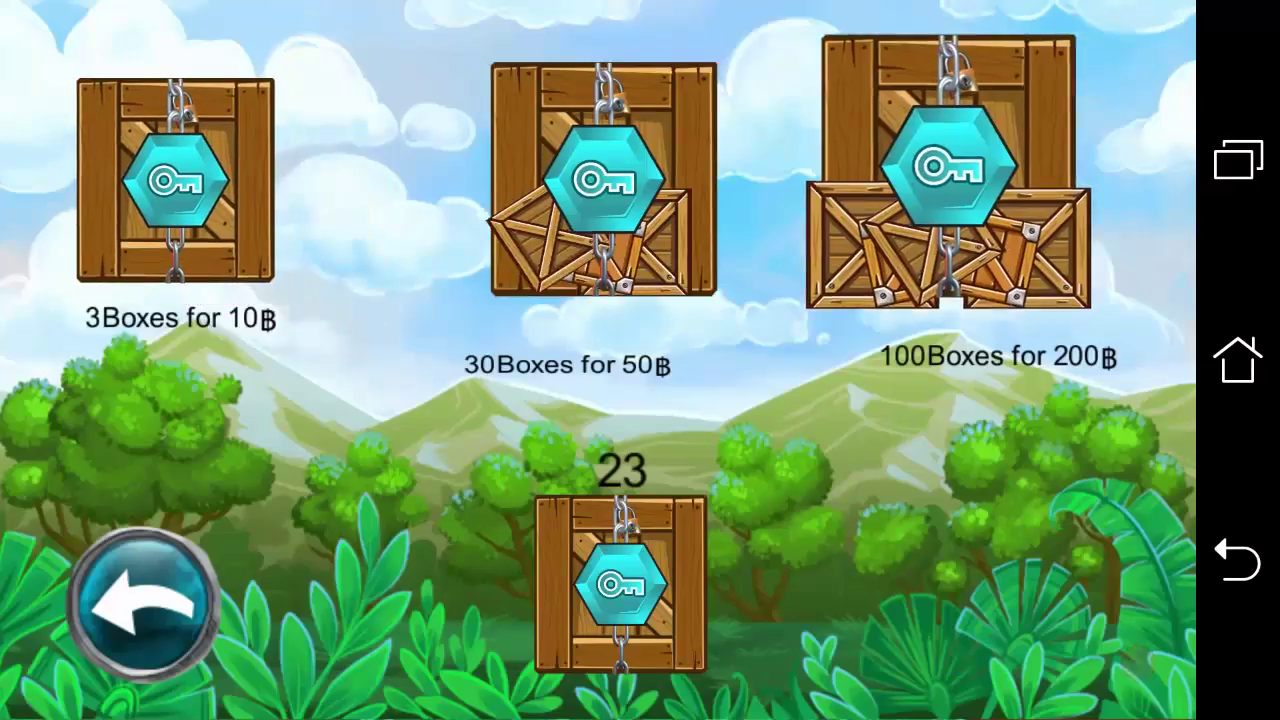
pyautogui.click(125, 605)
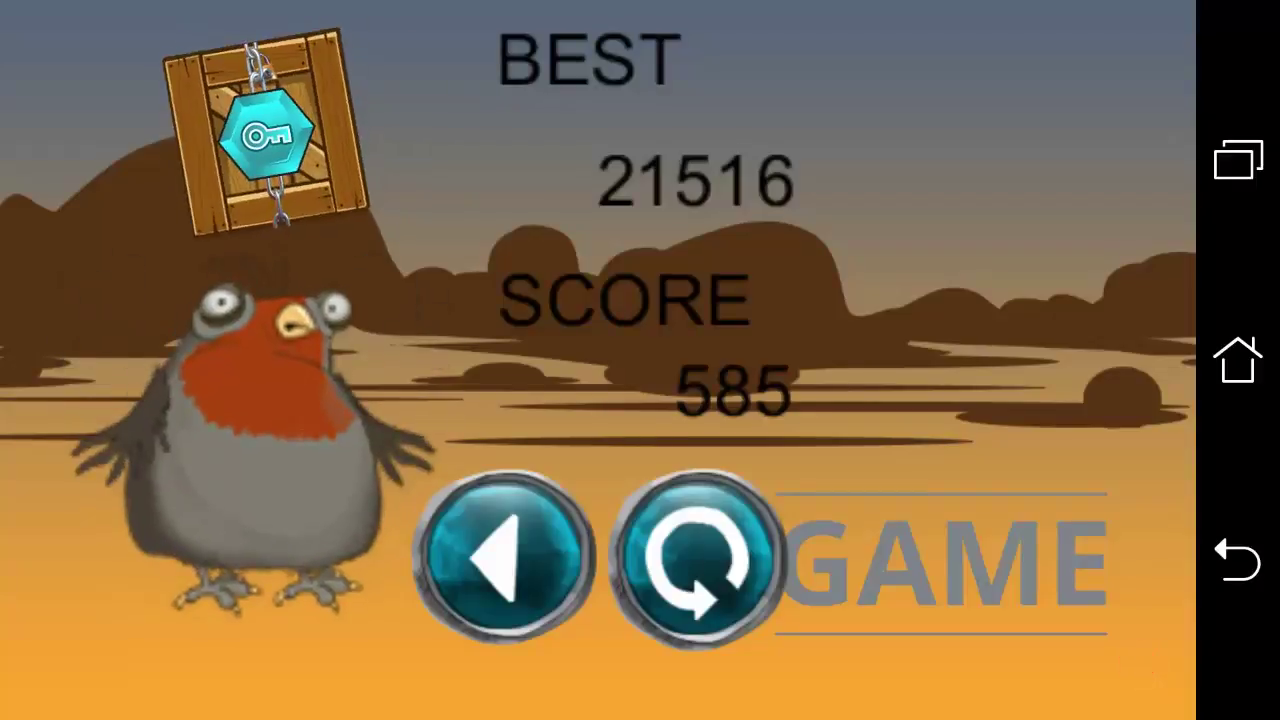
pyautogui.click(251, 163)
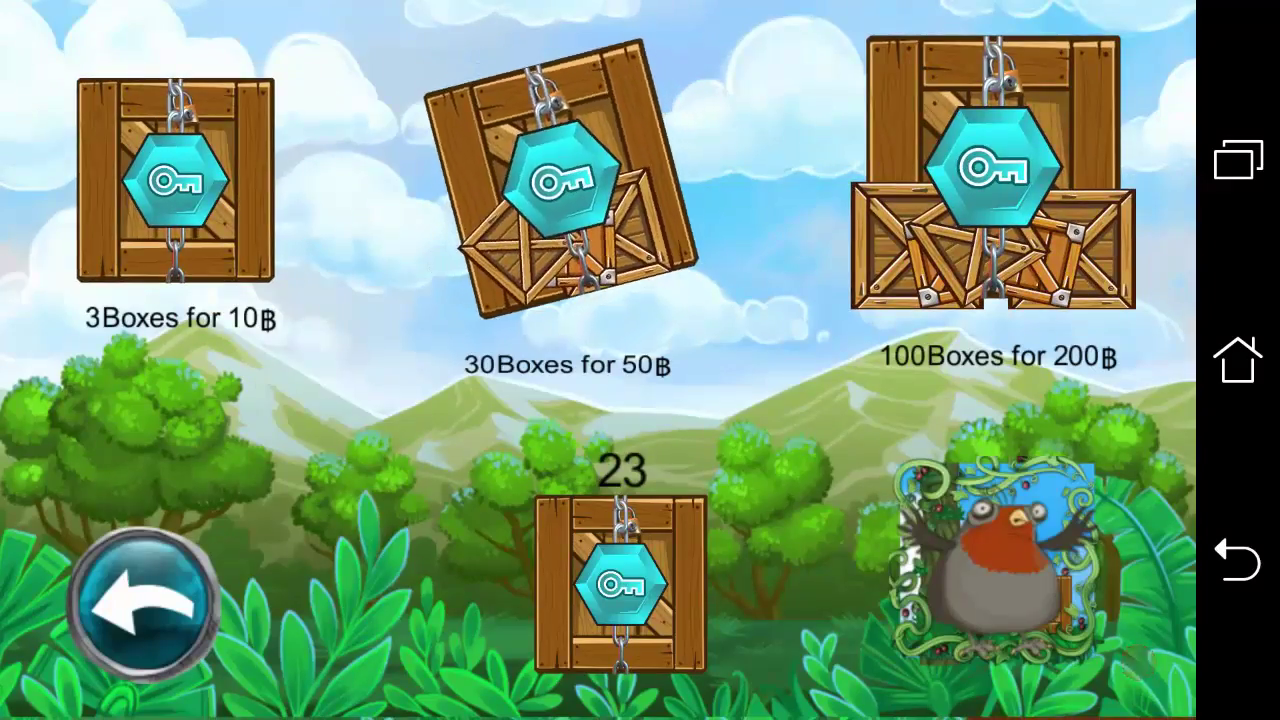
pyautogui.click(1020, 531)
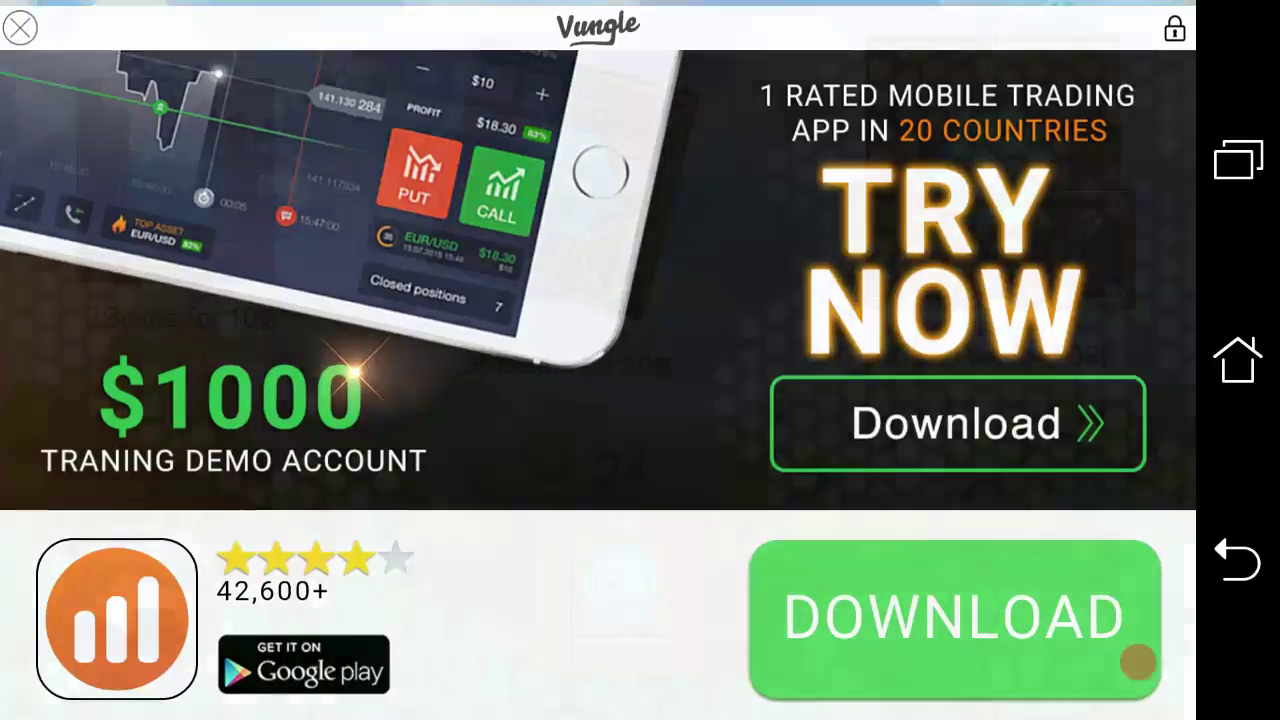
# Close the finished Vungle video ad to return to the shop with 24 boxes
pyautogui.click(20, 20)
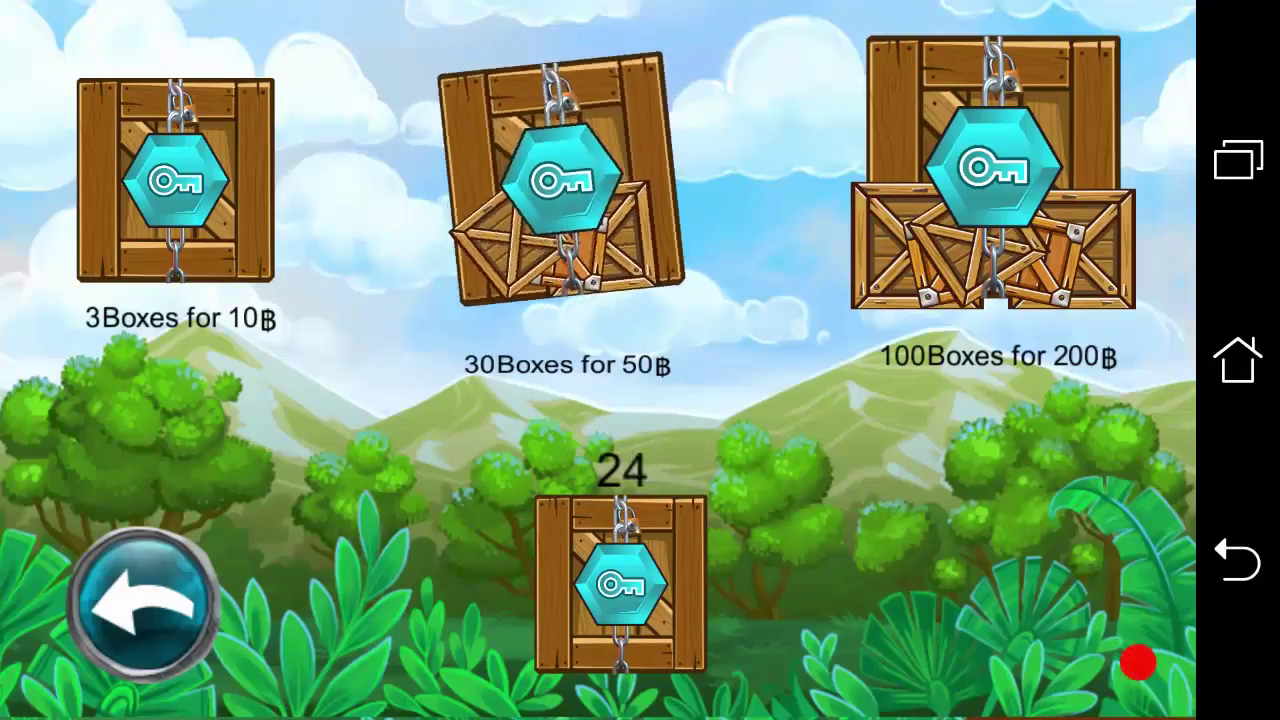
# Go back to the game-over screen, replay the level, and pause and resume the run
pyautogui.click(143, 600)
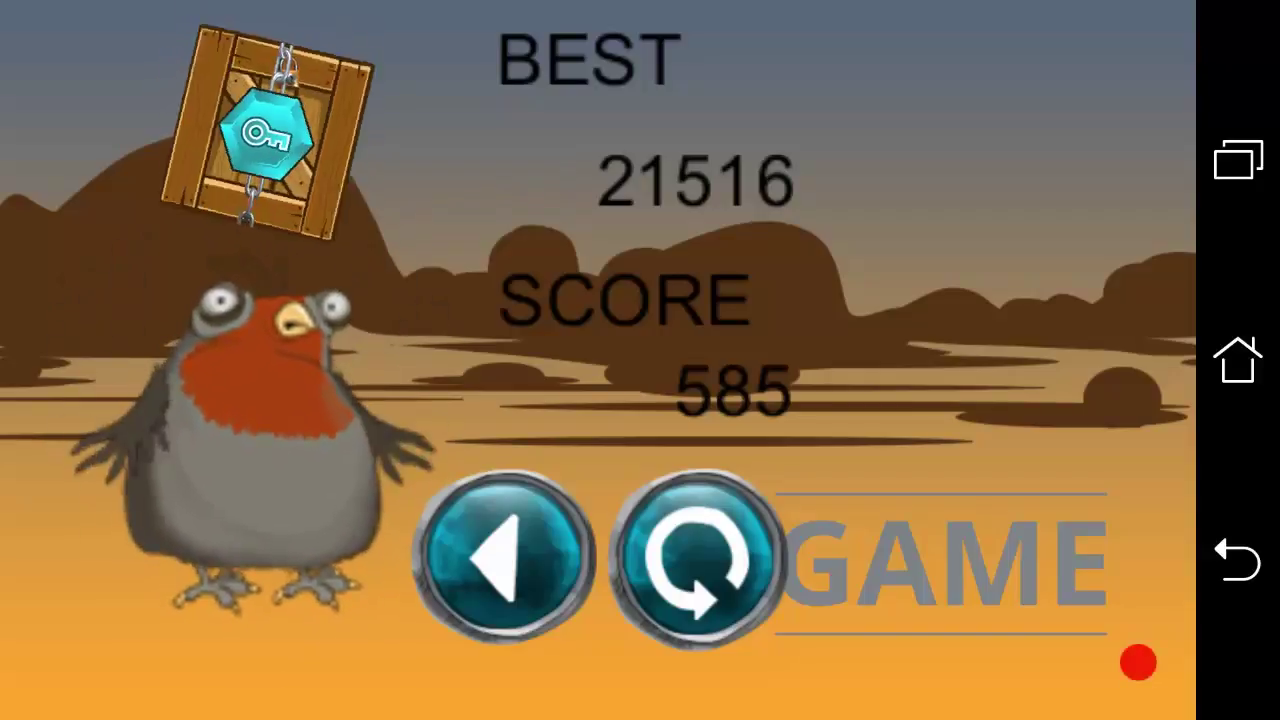
pyautogui.click(698, 558)
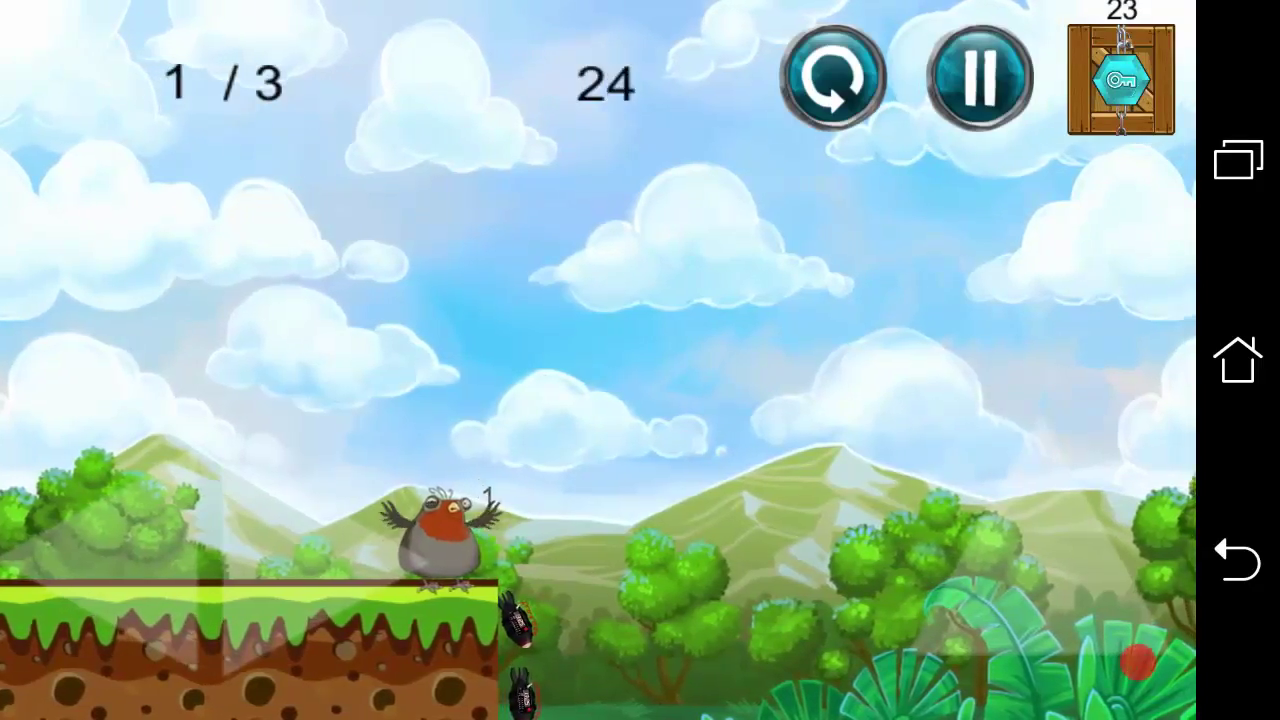
pyautogui.click(980, 78)
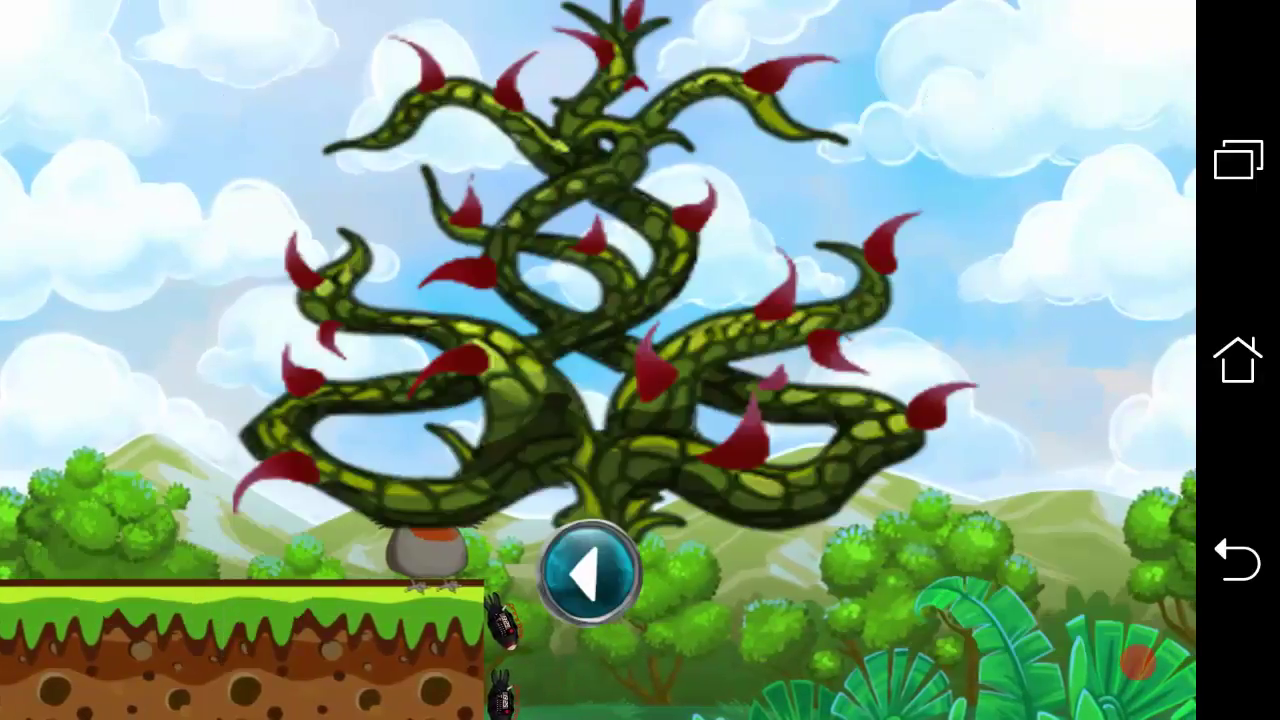
pyautogui.click(590, 572)
pyautogui.click(980, 78)
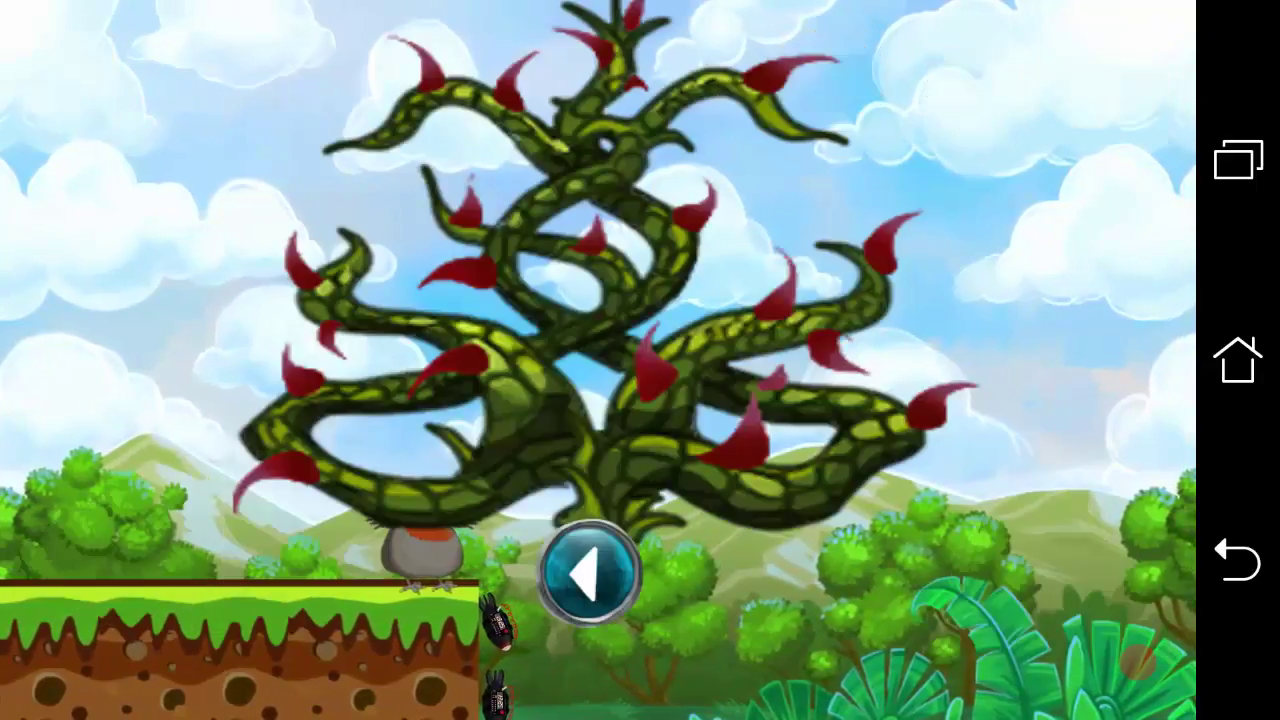
pyautogui.click(590, 572)
# Keep pausing until the Lazada interstitial ad appears, then close it and resume the run
pyautogui.click(980, 78)
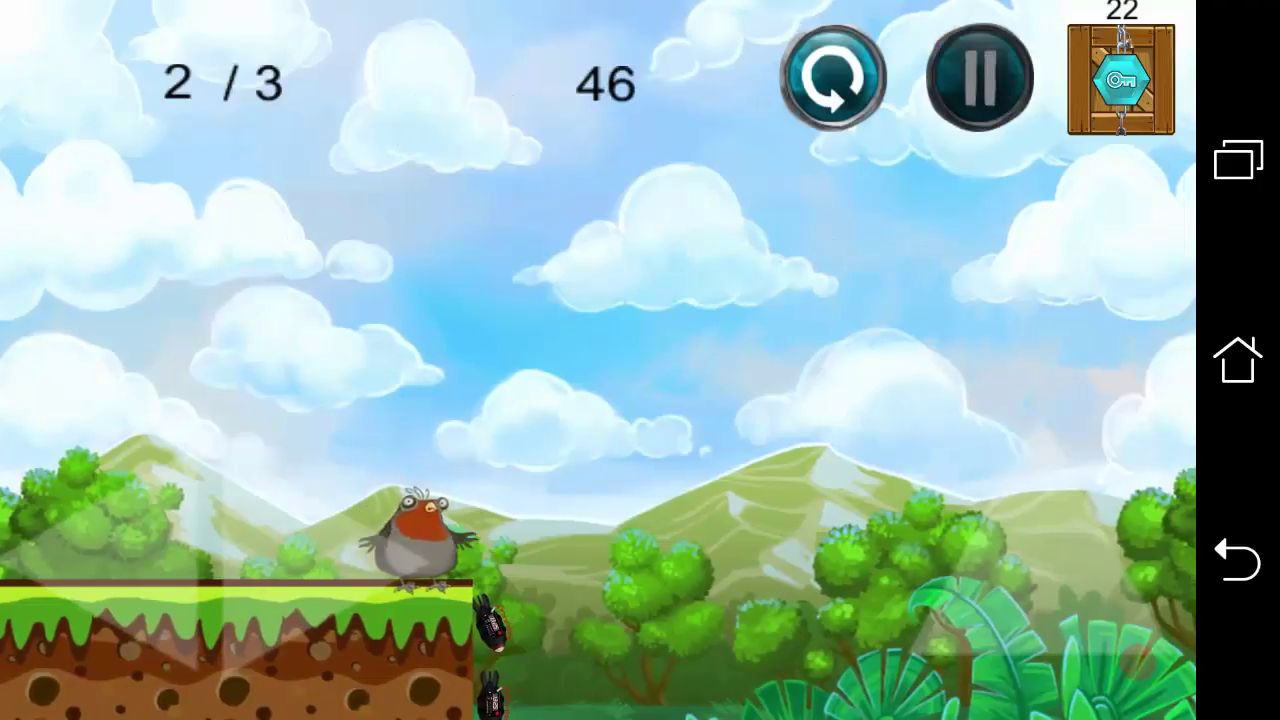
pyautogui.click(590, 572)
pyautogui.click(980, 78)
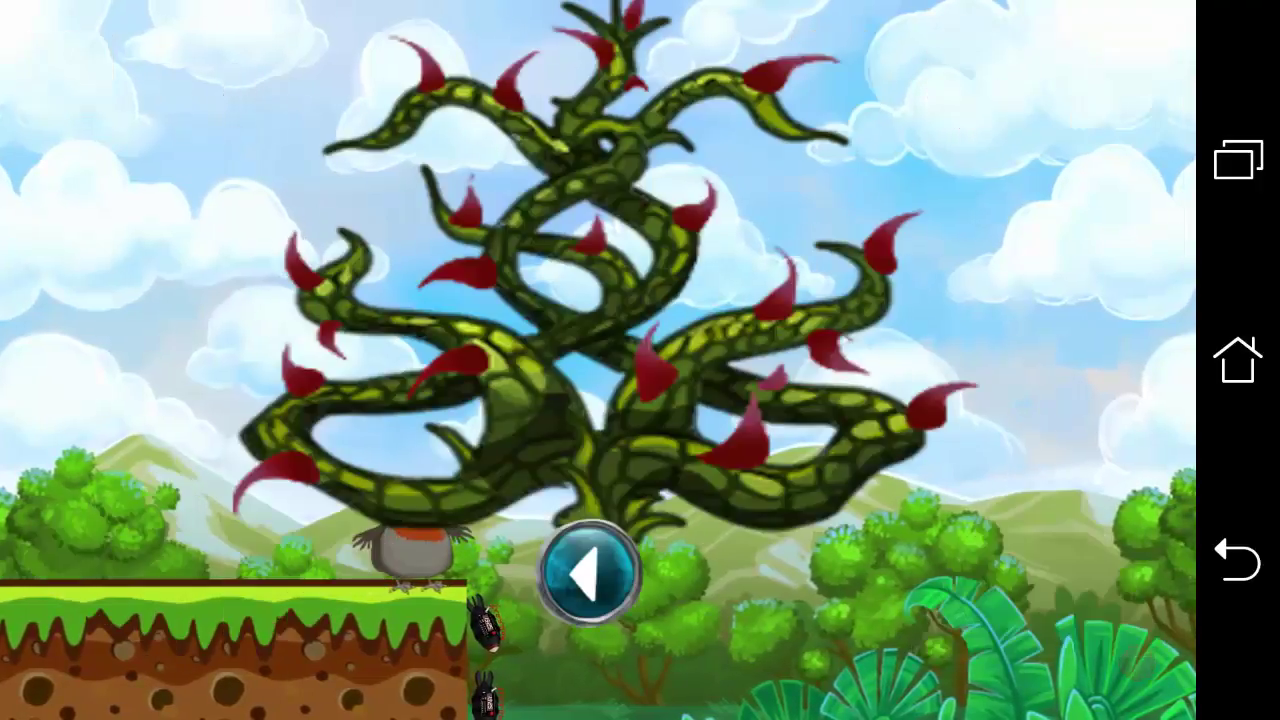
pyautogui.click(590, 572)
pyautogui.click(980, 78)
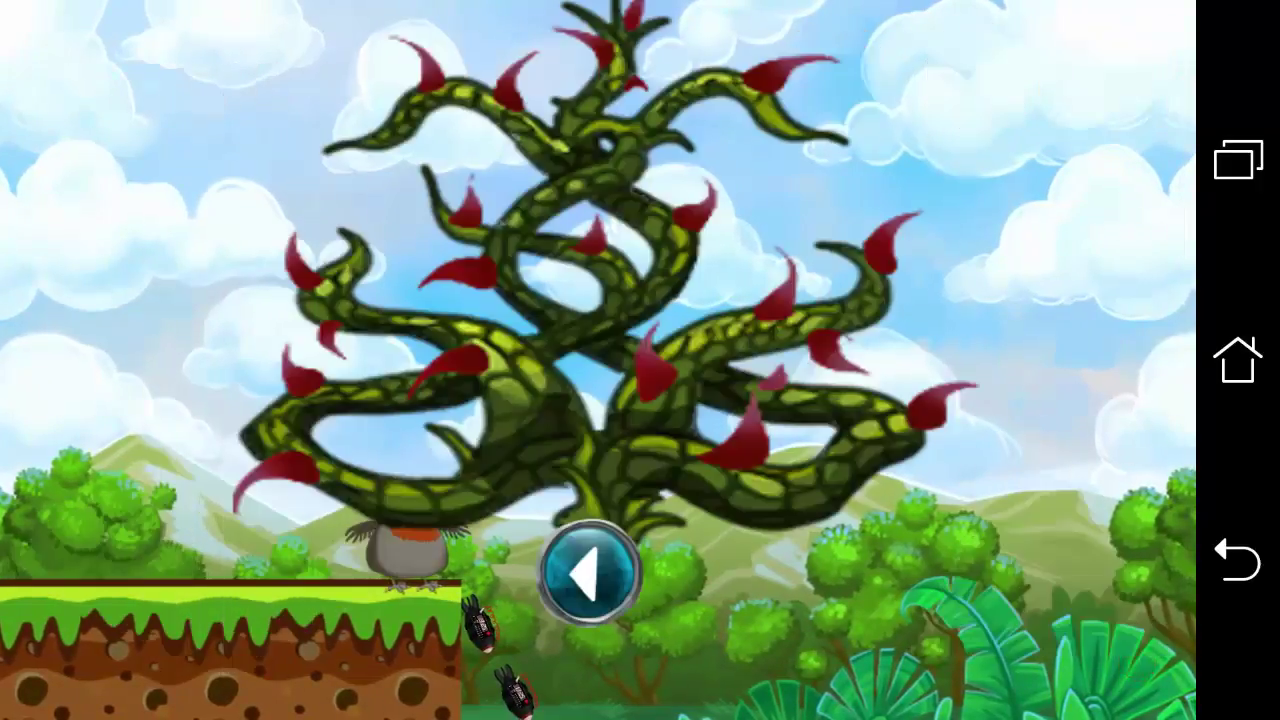
pyautogui.click(590, 572)
pyautogui.click(982, 80)
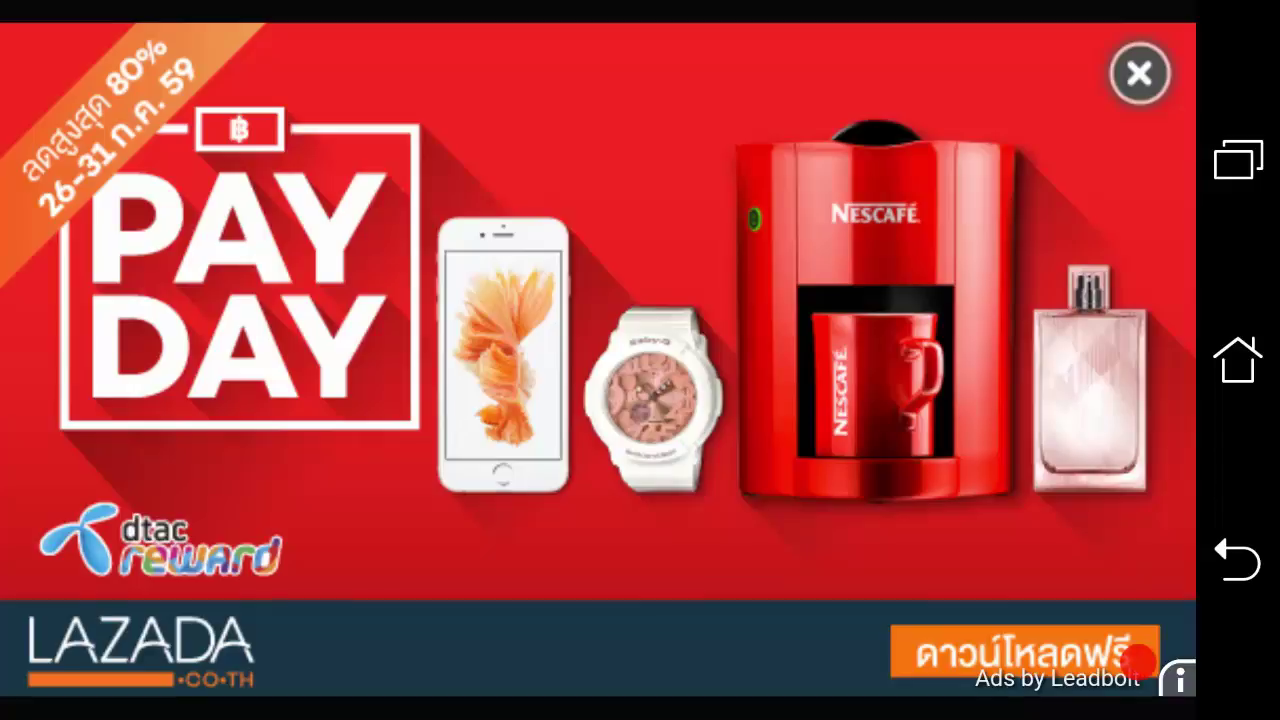
pyautogui.click(1139, 73)
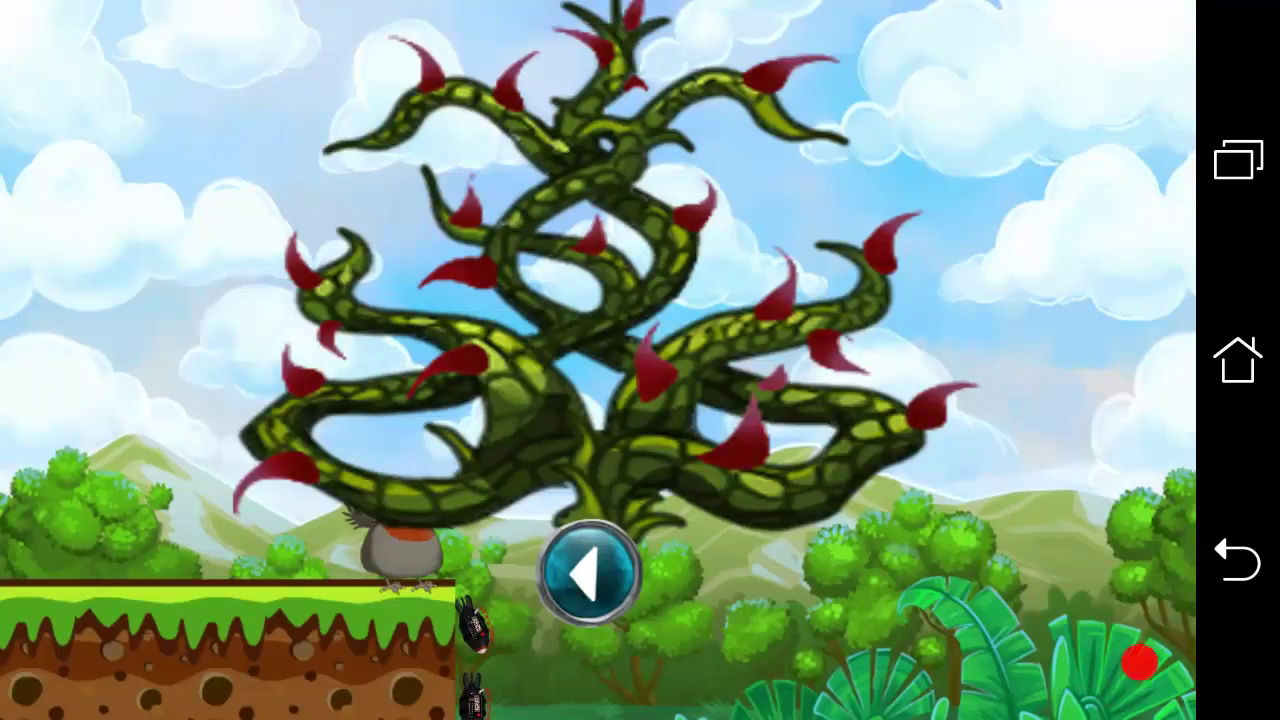
pyautogui.click(590, 572)
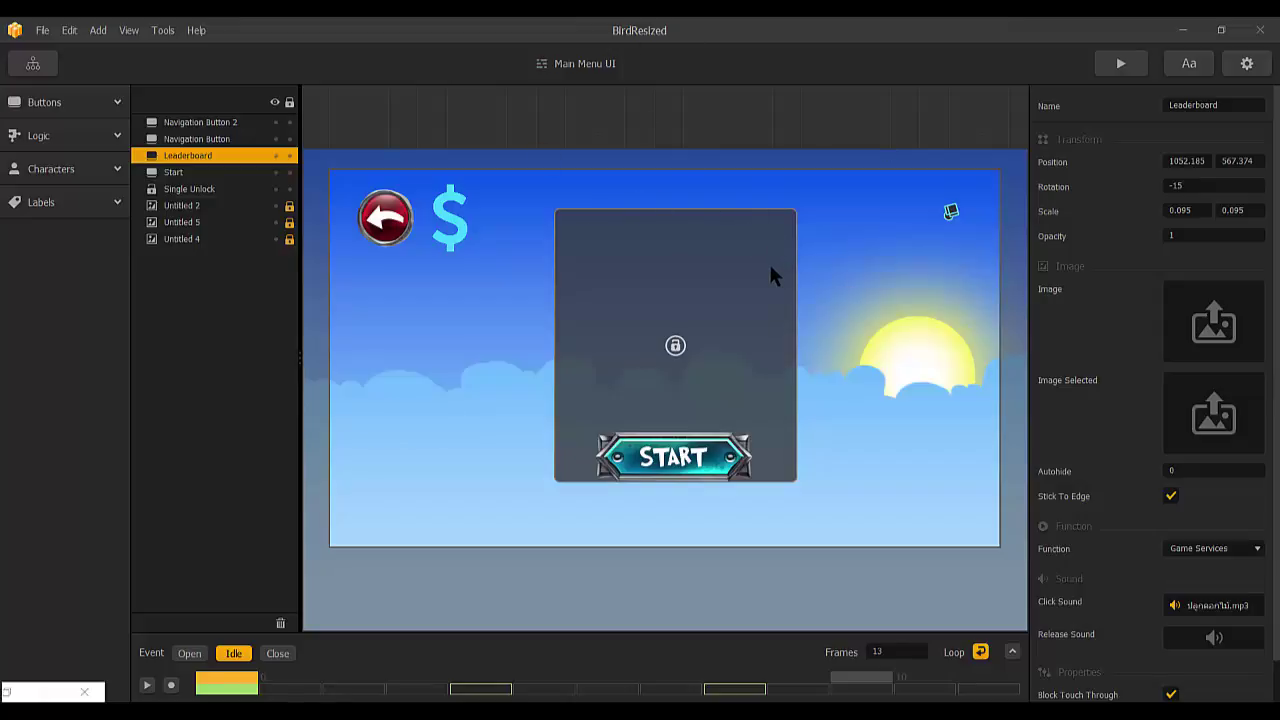
# Select the $ Navigation Button 2 on the Main Menu UI to view its settings
pyautogui.click(458, 222)
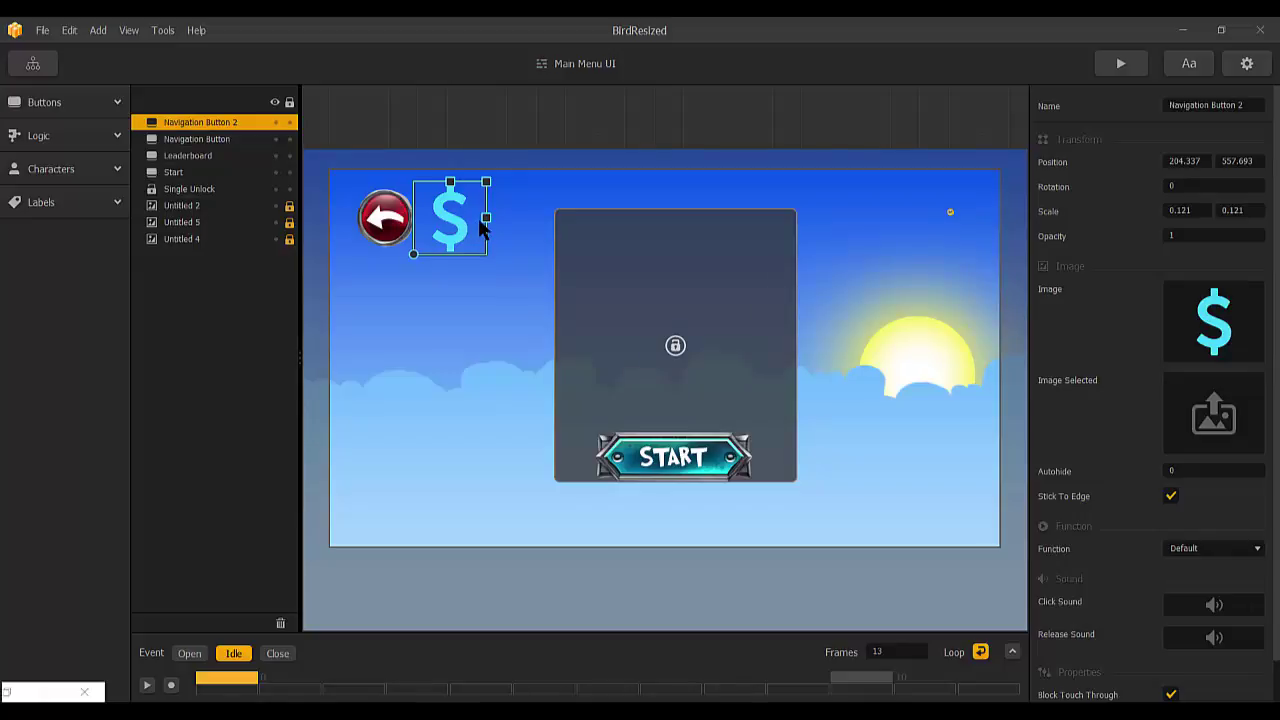
# Open the Shop UI scene from the Shop node in the Game Mind Map
pyautogui.click(43, 68)
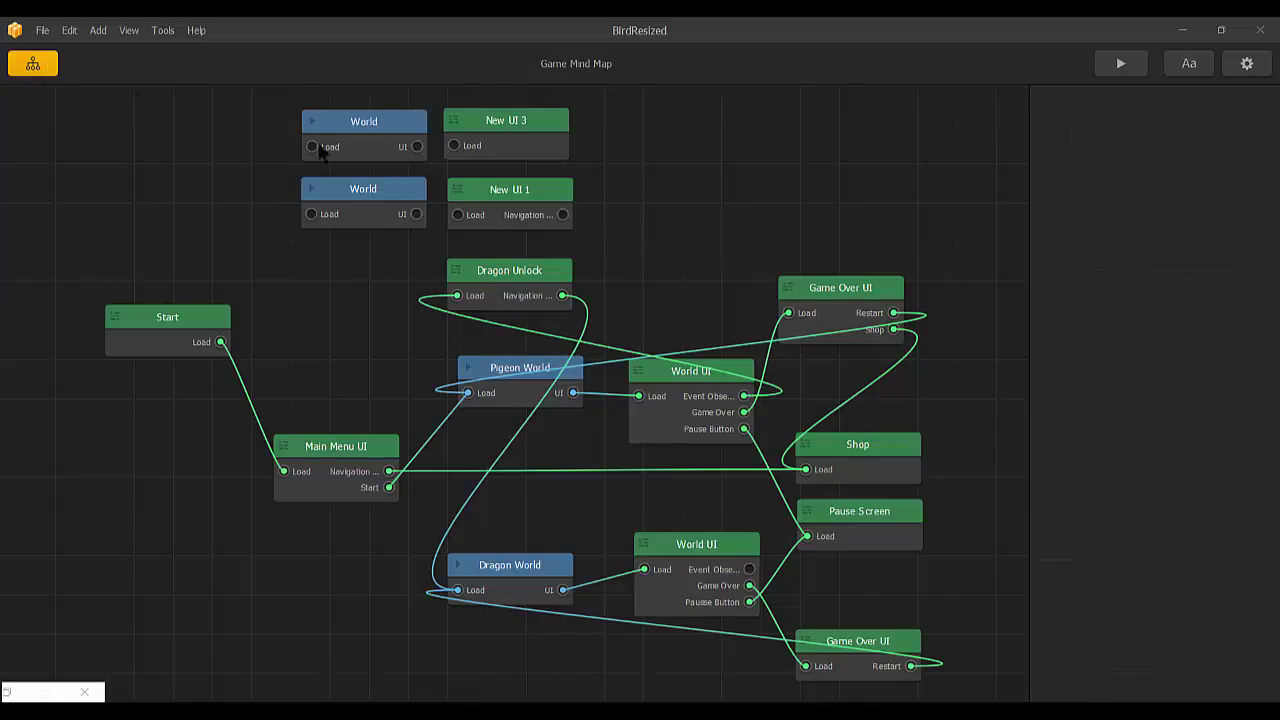
pyautogui.doubleClick(876, 458)
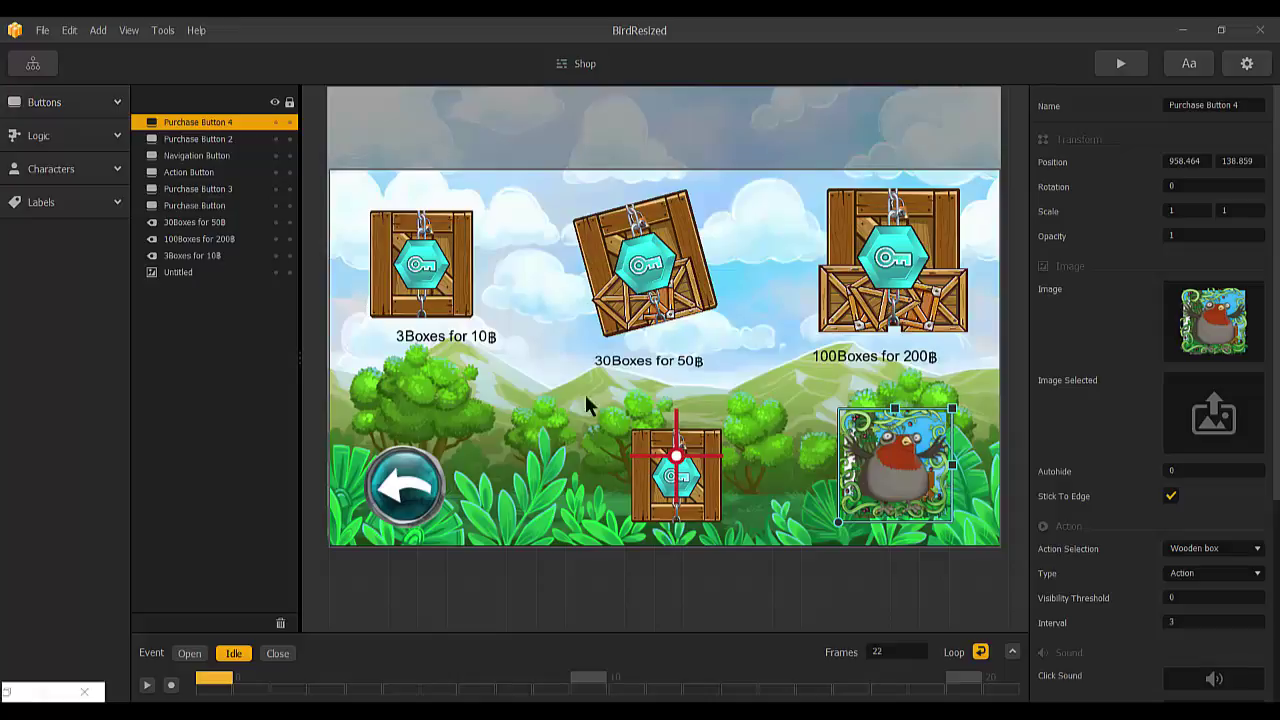
# Expand the Buttons category in the left panel to list the available button types
pyautogui.click(101, 102)
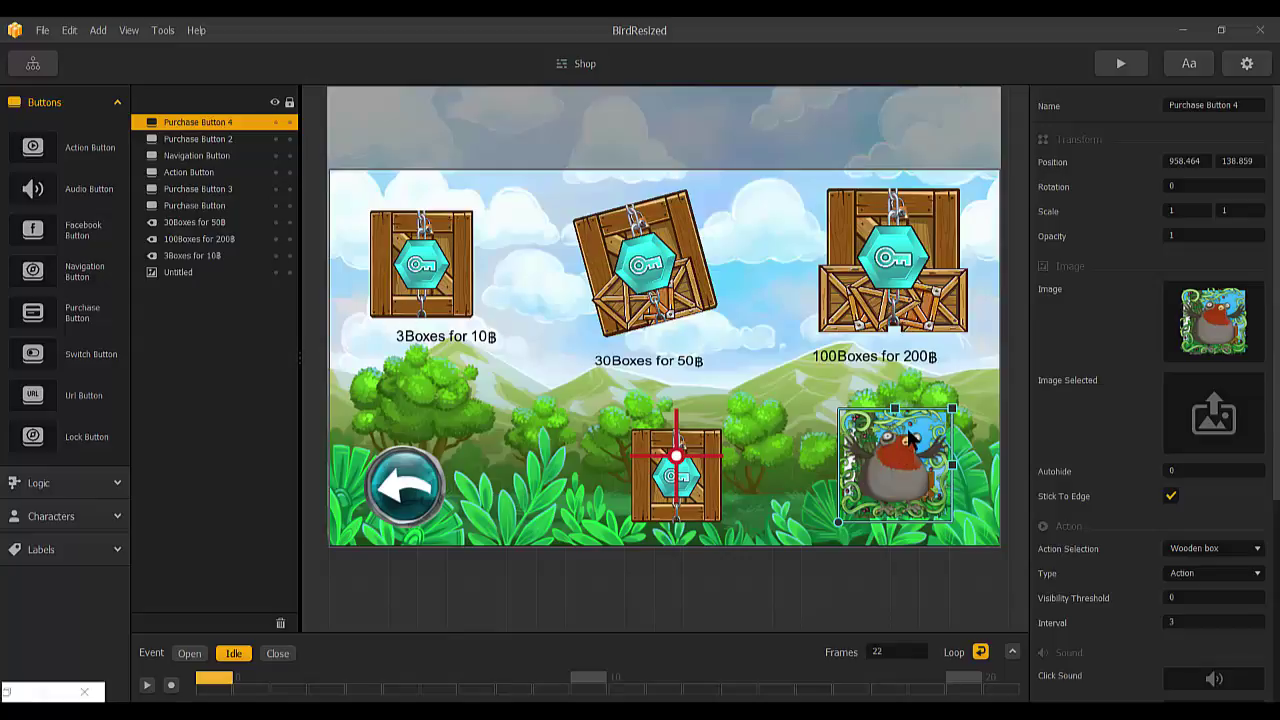
# Change the 3Boxes purchase button's store identifier to com.dedpu.bird.box3
pyautogui.click(455, 266)
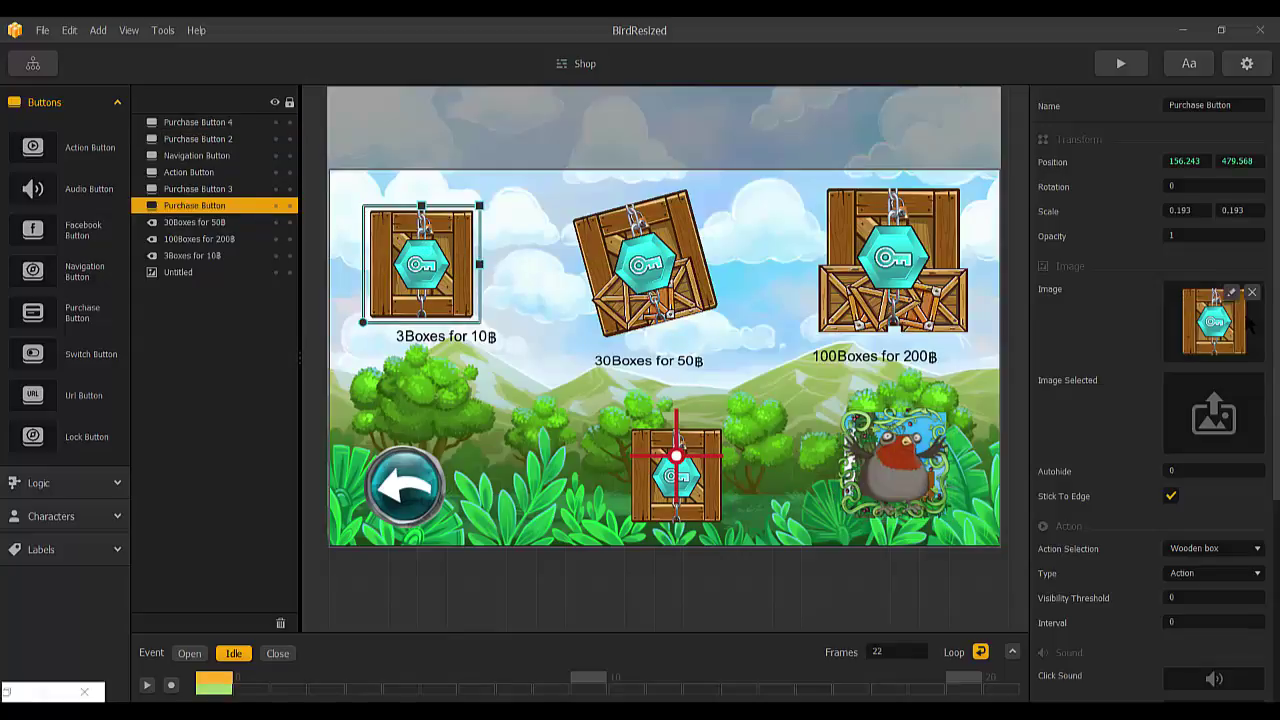
pyautogui.scroll(-2, 1118, 338)
pyautogui.scroll(-3, 1136, 374)
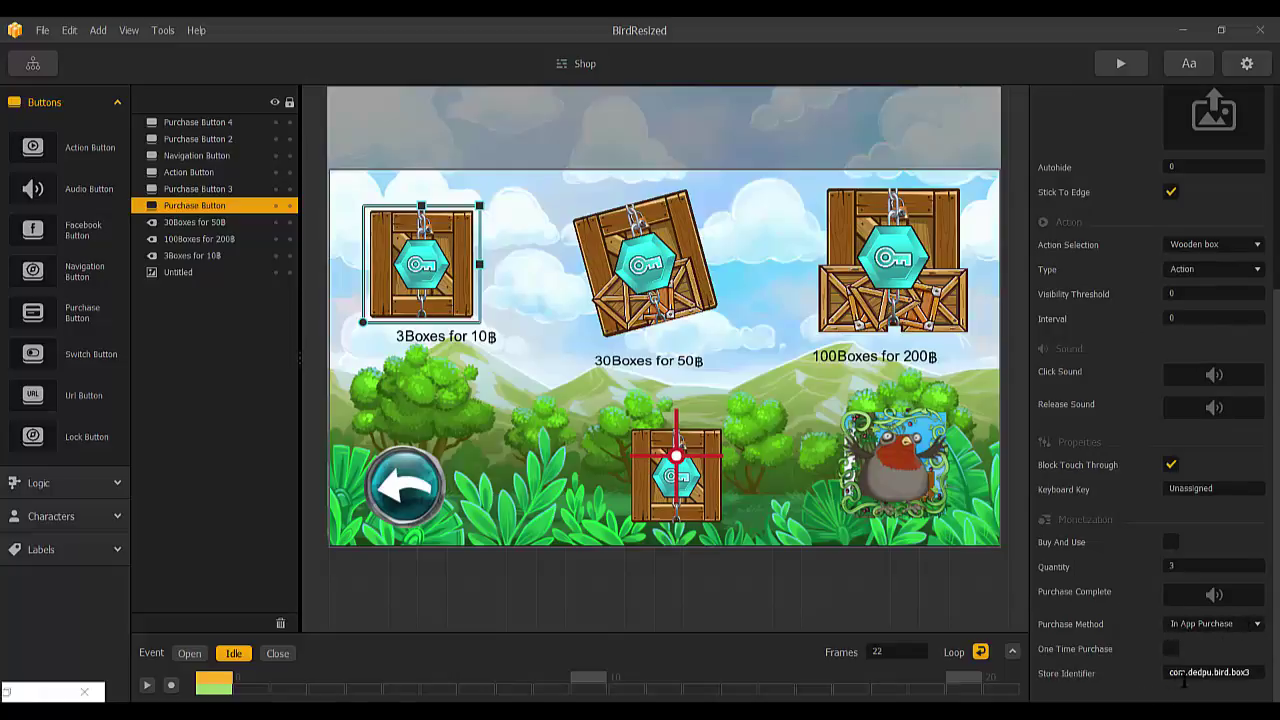
pyautogui.write('3')
# Select bird Purchase Button 4 and confirm its action stays Wooden box and its type stays Action
pyautogui.click(910, 466)
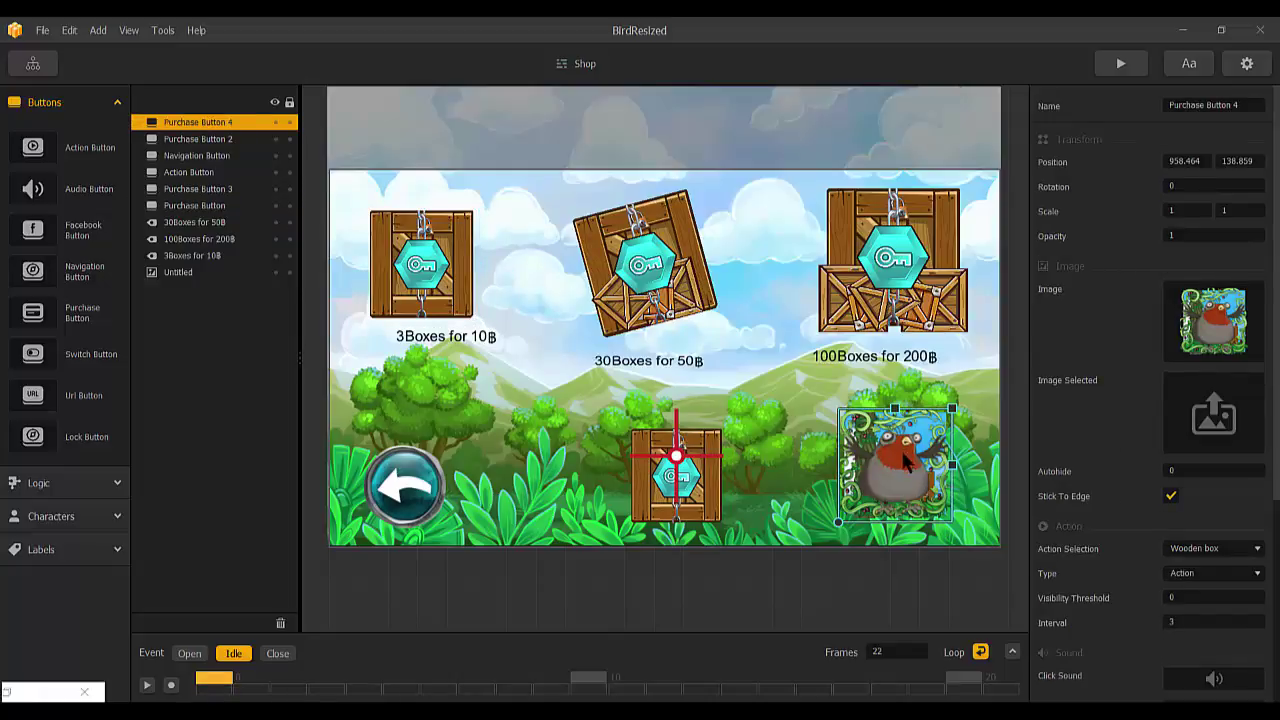
pyautogui.scroll(-1, 1118, 393)
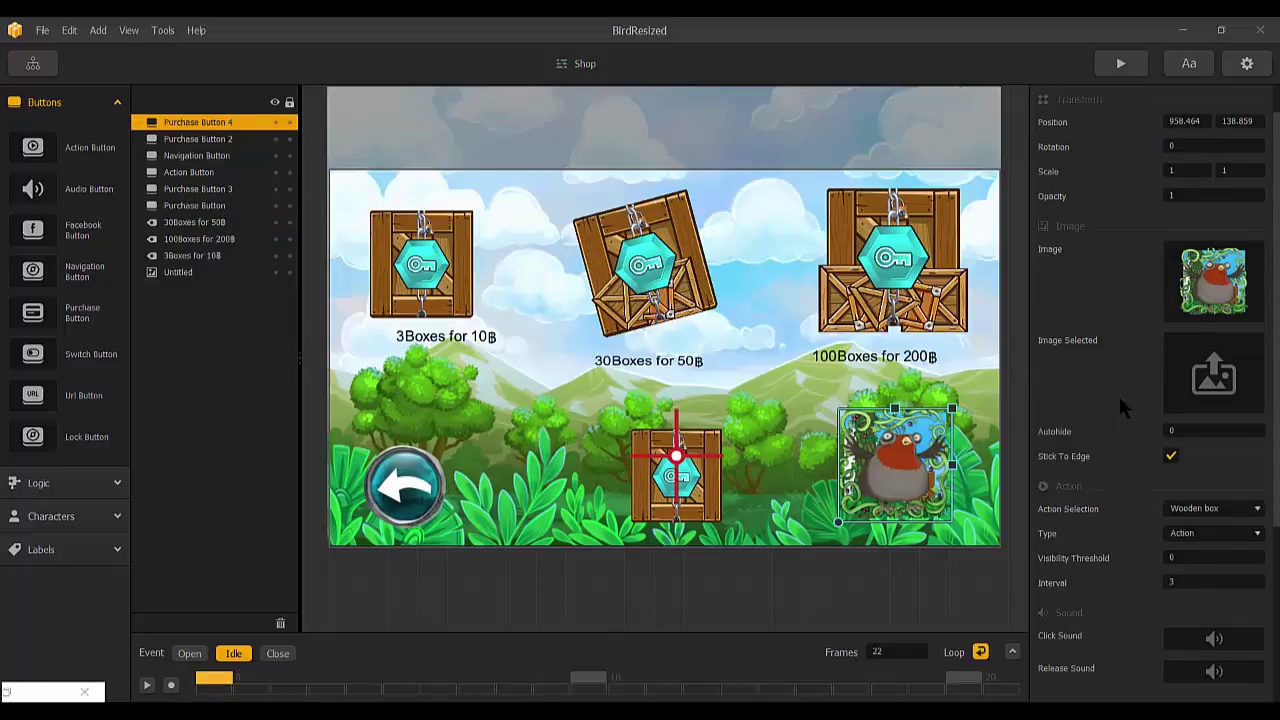
pyautogui.scroll(-2, 1118, 393)
pyautogui.scroll(-1, 1118, 393)
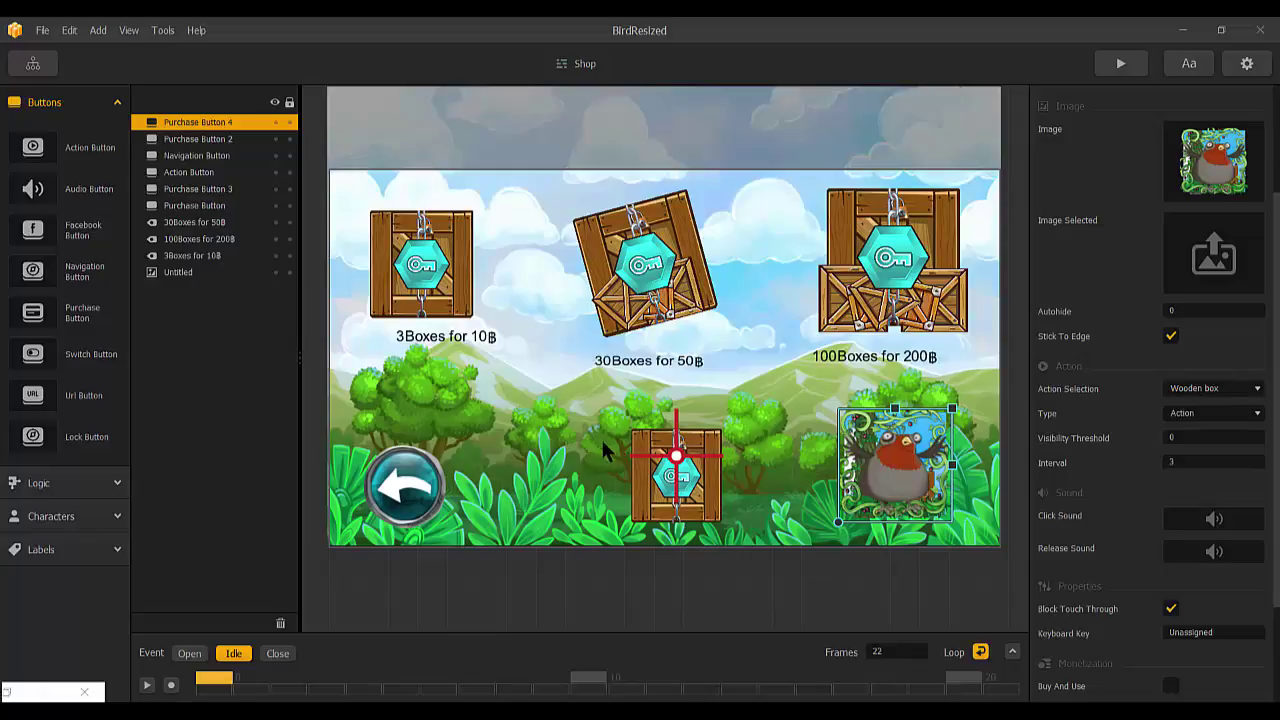
pyautogui.click(1207, 413)
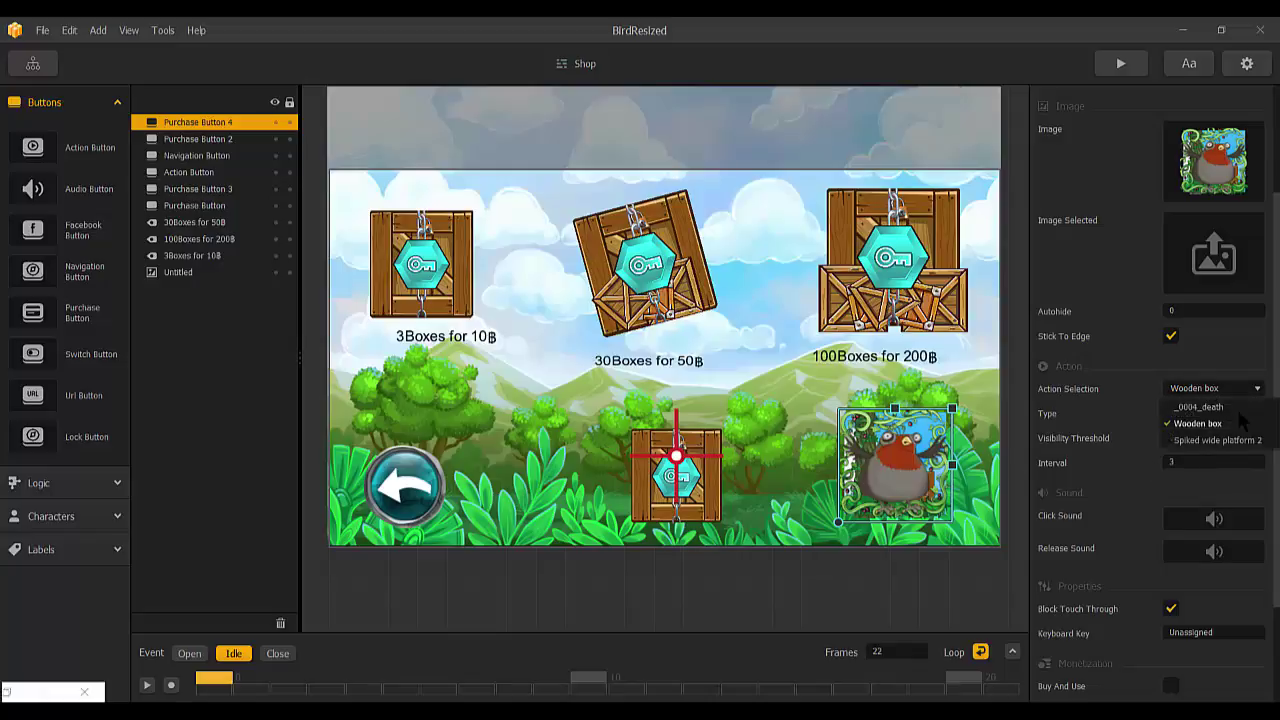
pyautogui.click(1237, 432)
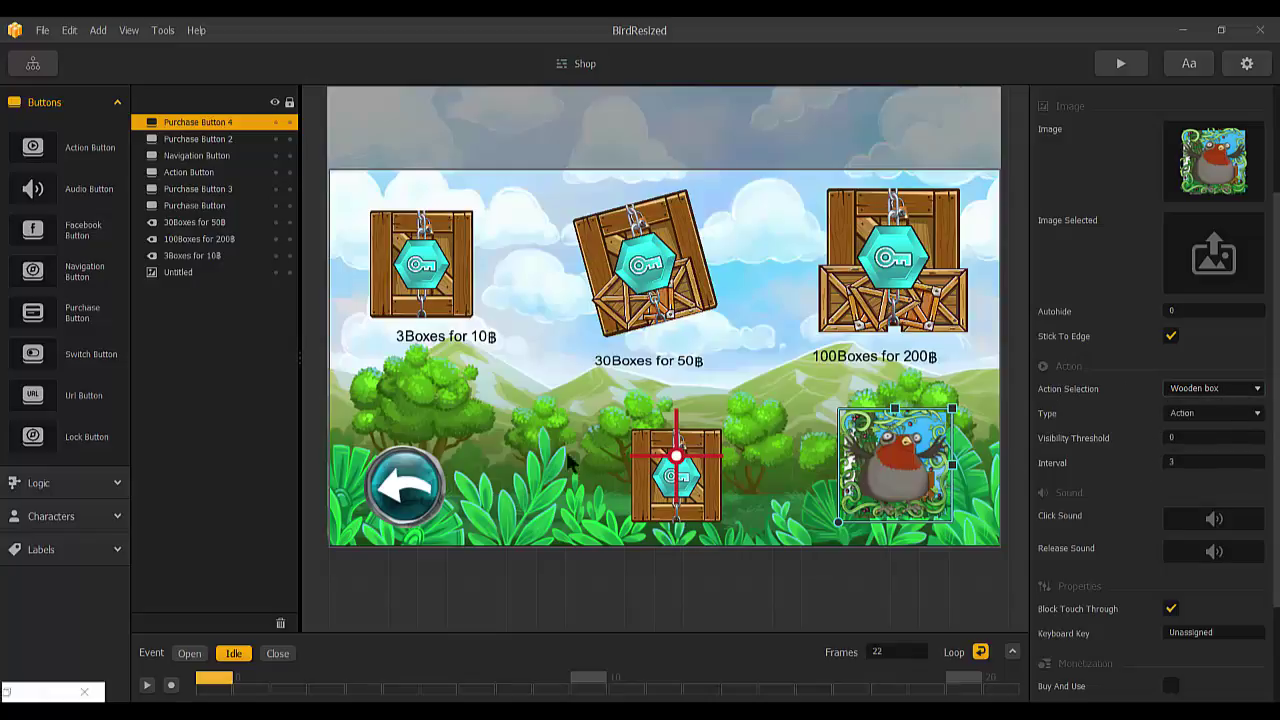
pyautogui.click(1236, 422)
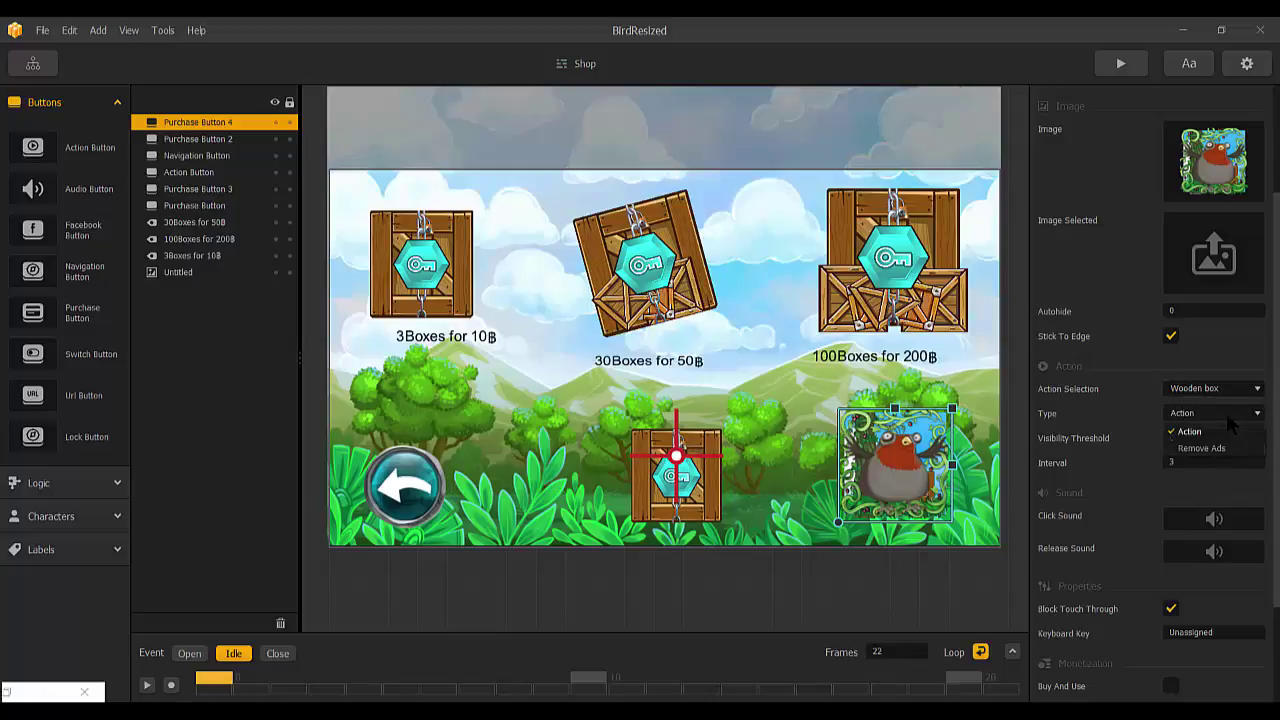
pyautogui.click(1214, 431)
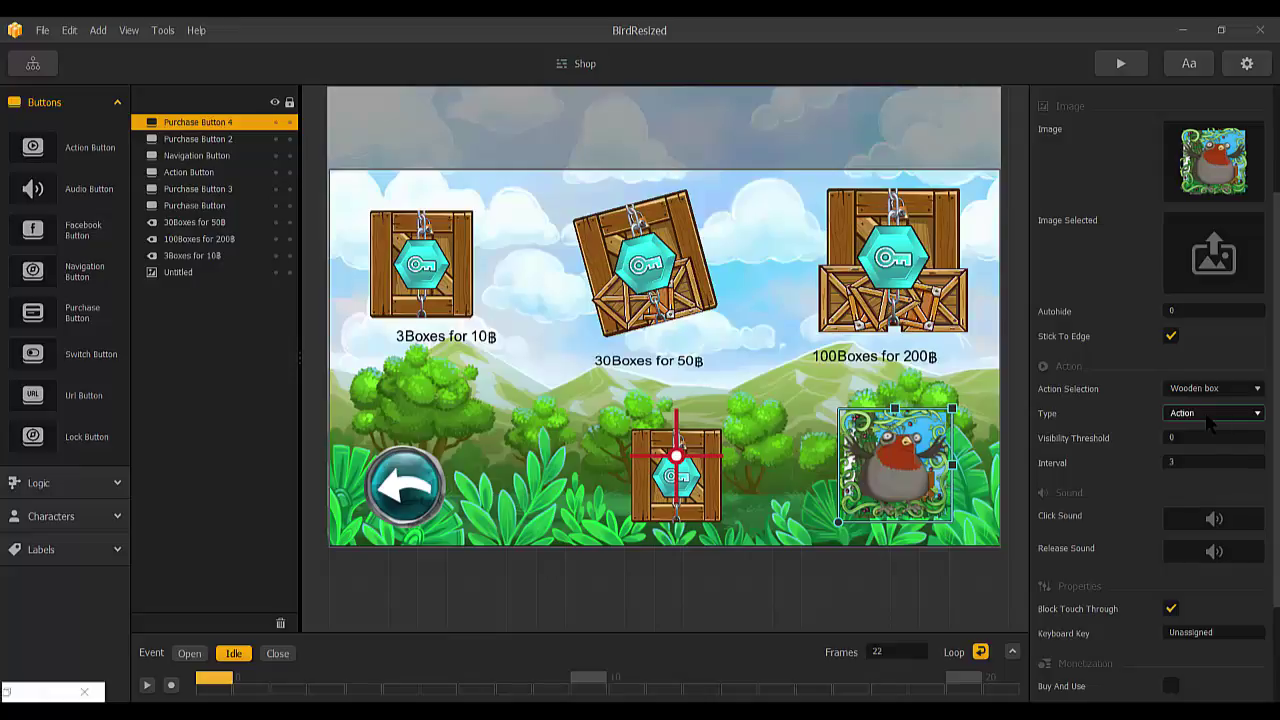
pyautogui.click(1208, 423)
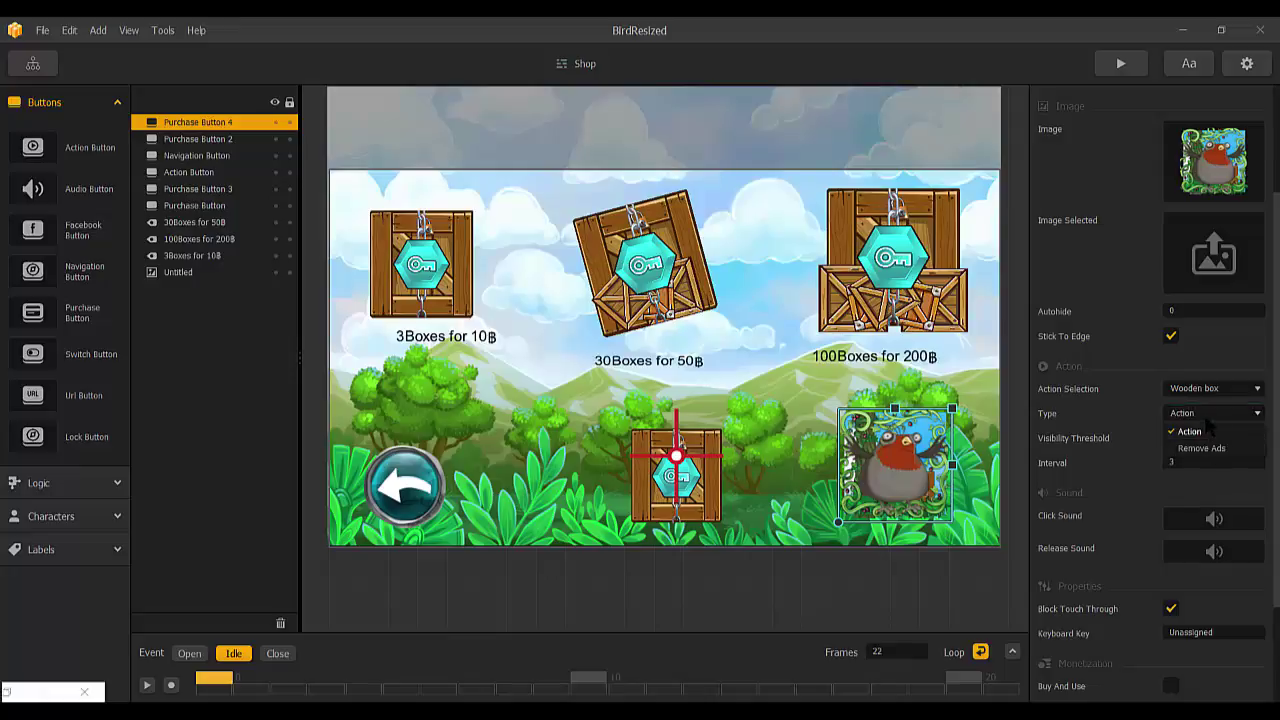
pyautogui.click(1210, 435)
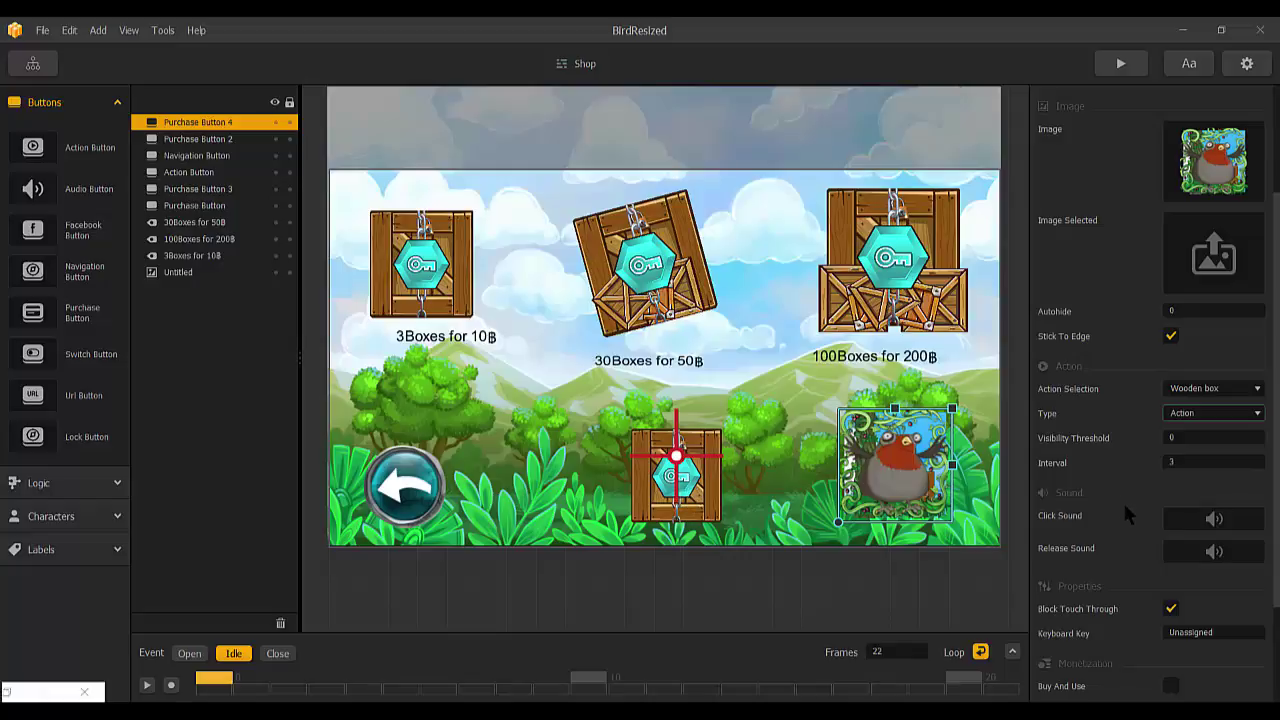
# Set the bird button's interval to 0 and visibility threshold to 10
pyautogui.click(1183, 437)
pyautogui.click(1197, 462)
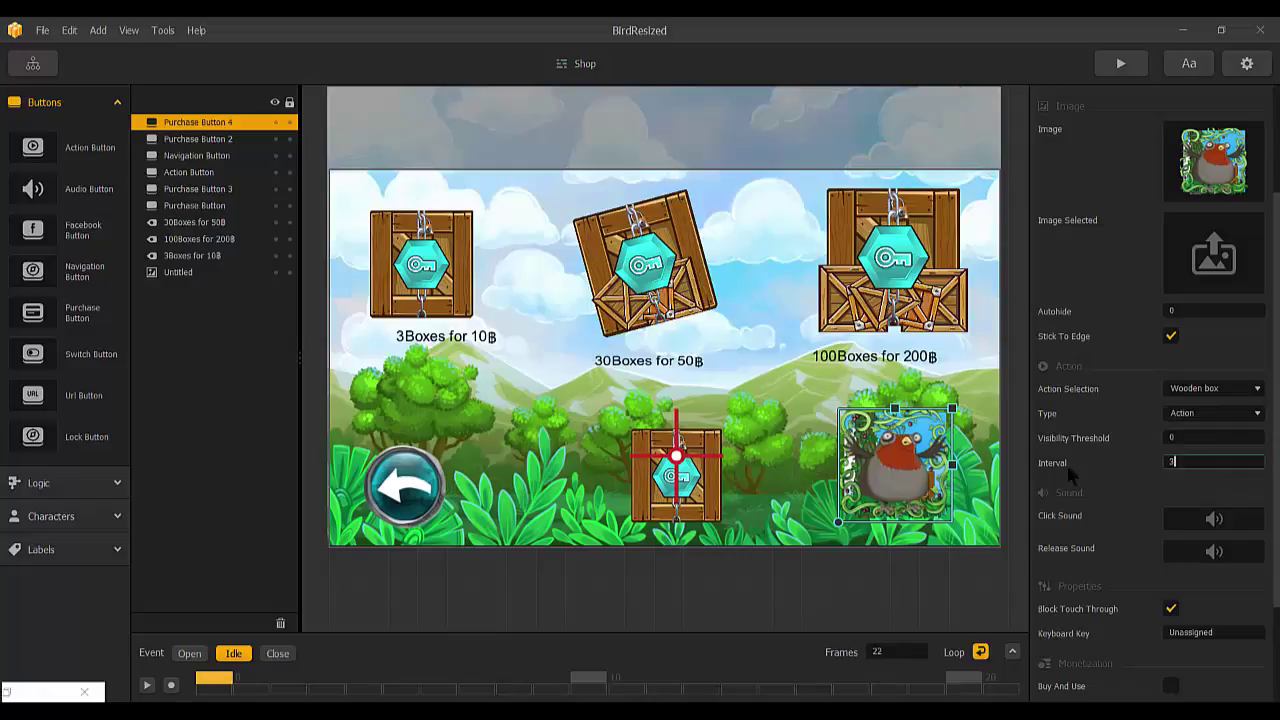
pyautogui.doubleClick(1190, 462)
pyautogui.click(1192, 437)
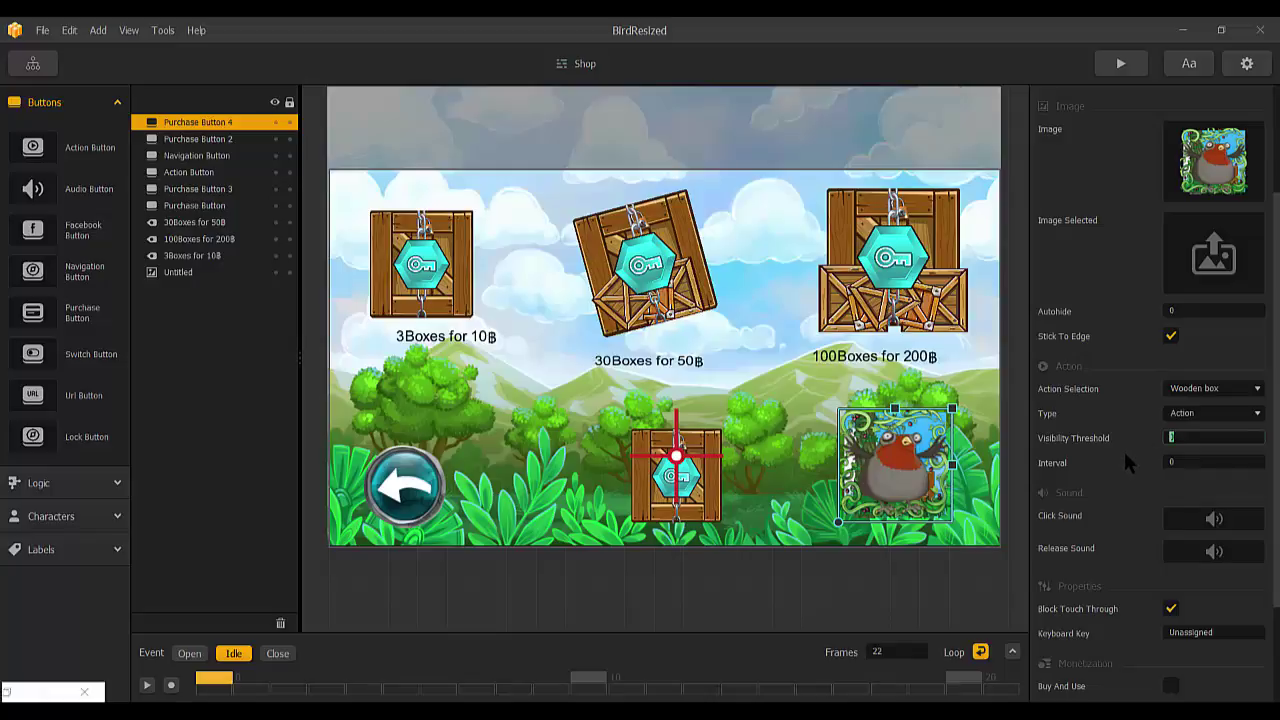
pyautogui.write('10')
pyautogui.click(1119, 64)
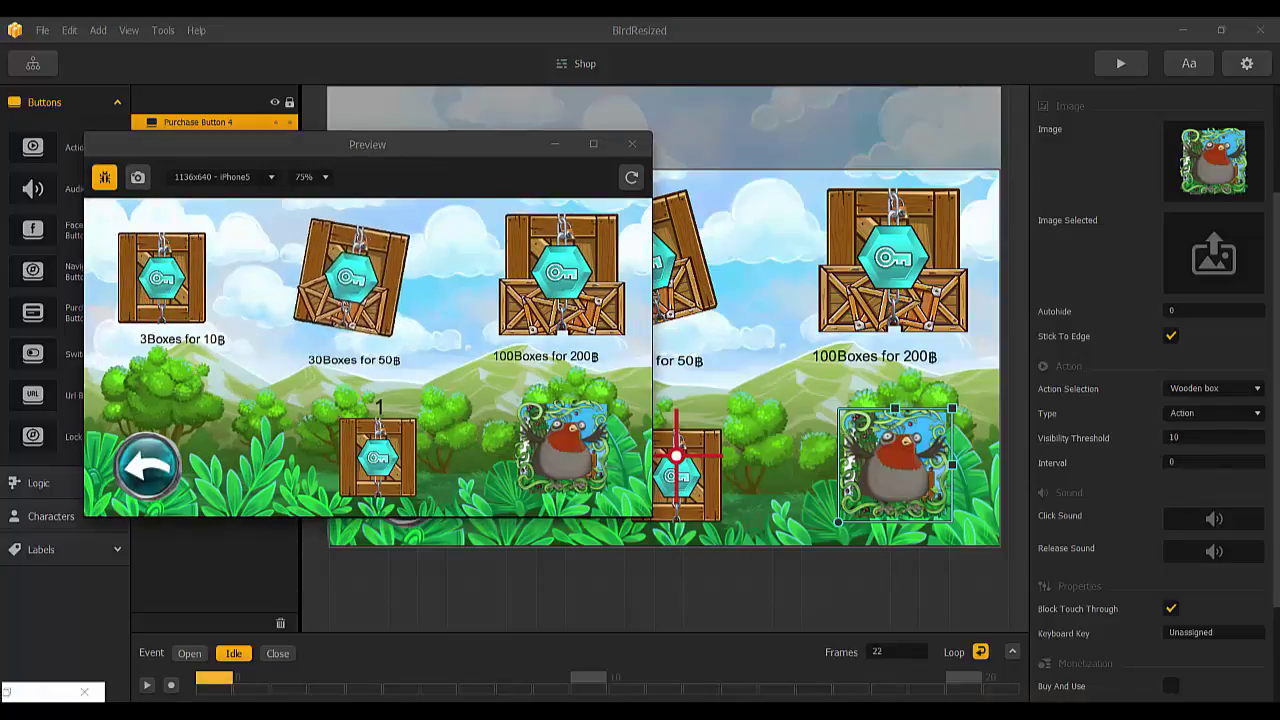
pyautogui.click(1133, 710)
pyautogui.moveTo(1126, 680); pyautogui.dragTo(1058, 680)
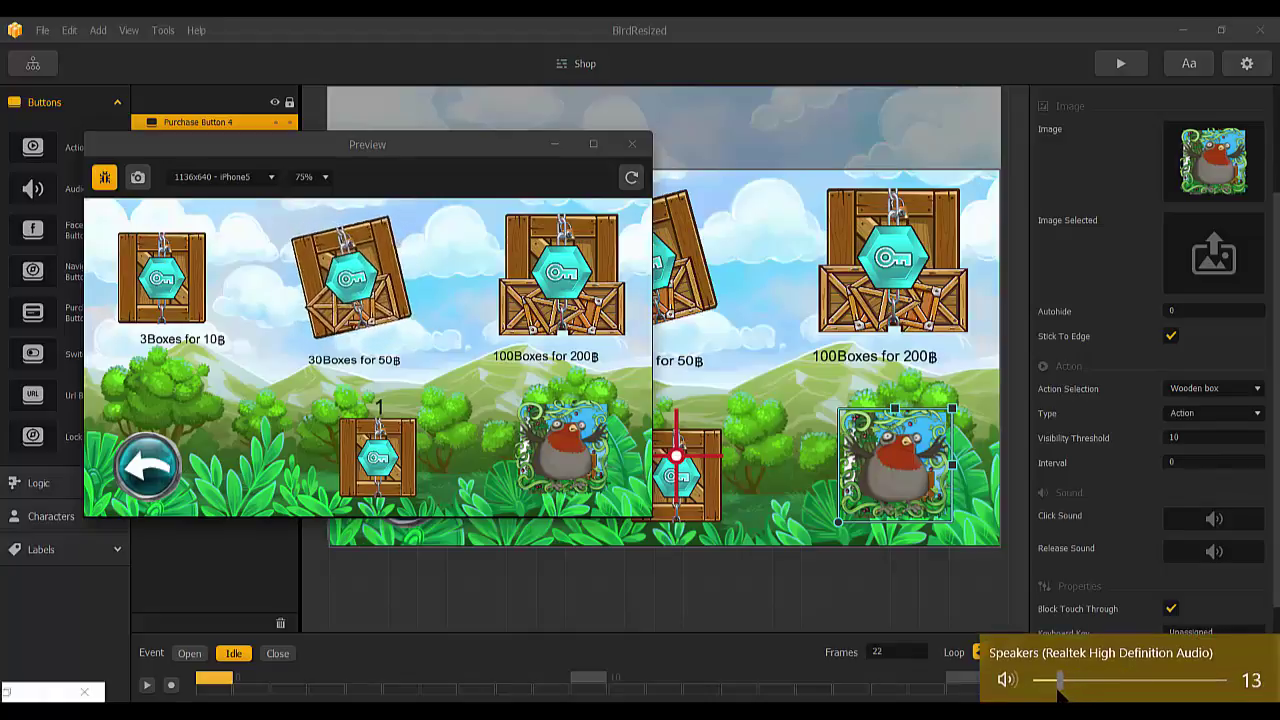
pyautogui.click(453, 165)
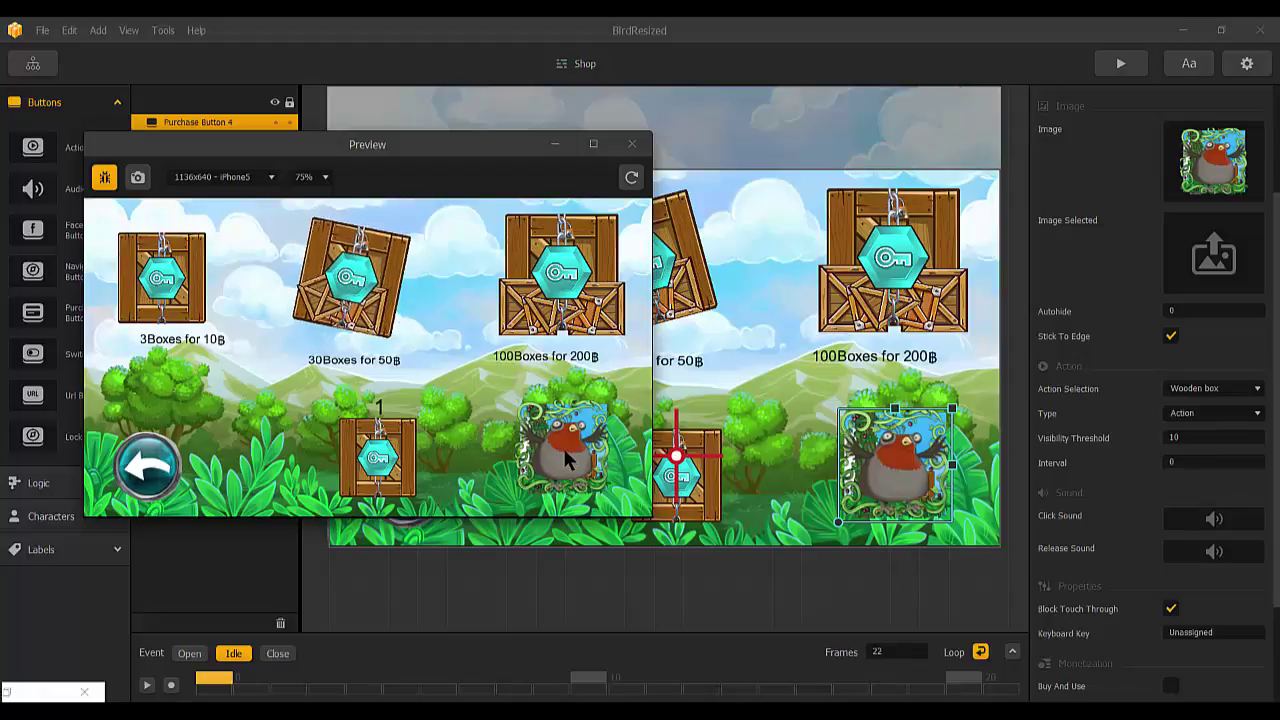
pyautogui.moveTo(367, 144); pyautogui.dragTo(489, 156)
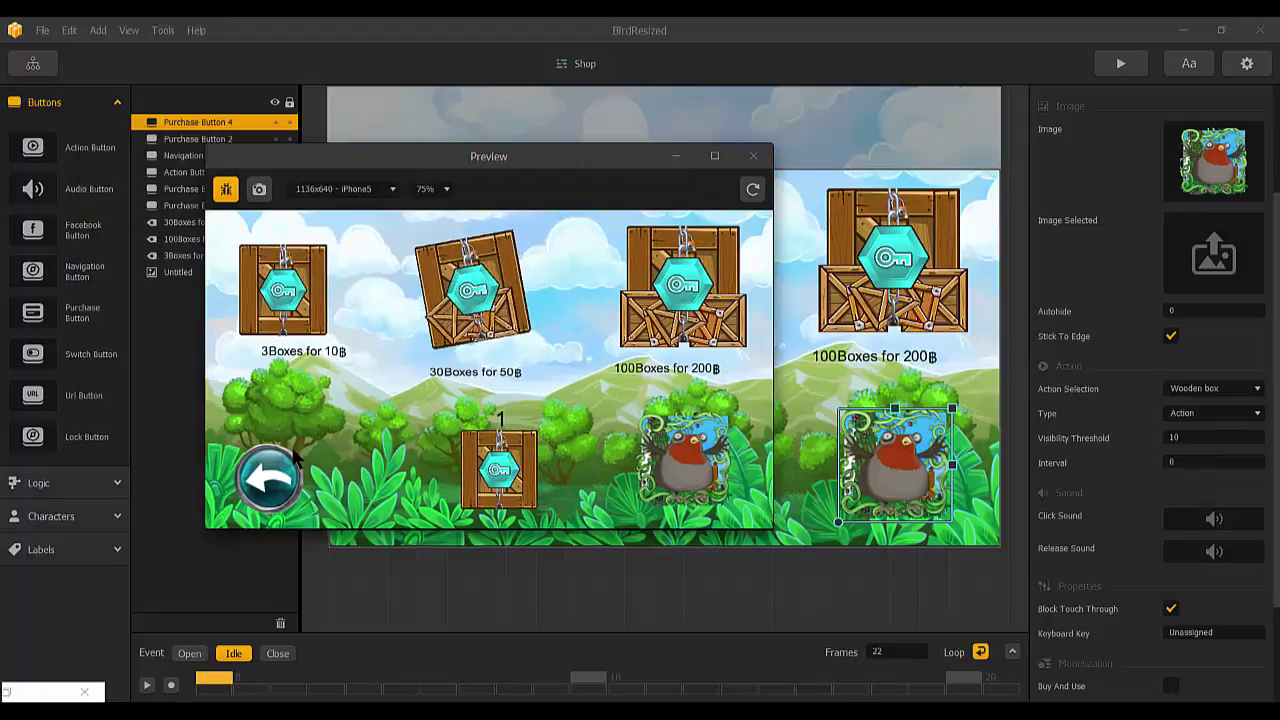
# Close the game preview and open the World UI scene from the Game Mind Map
pyautogui.press('Escape')
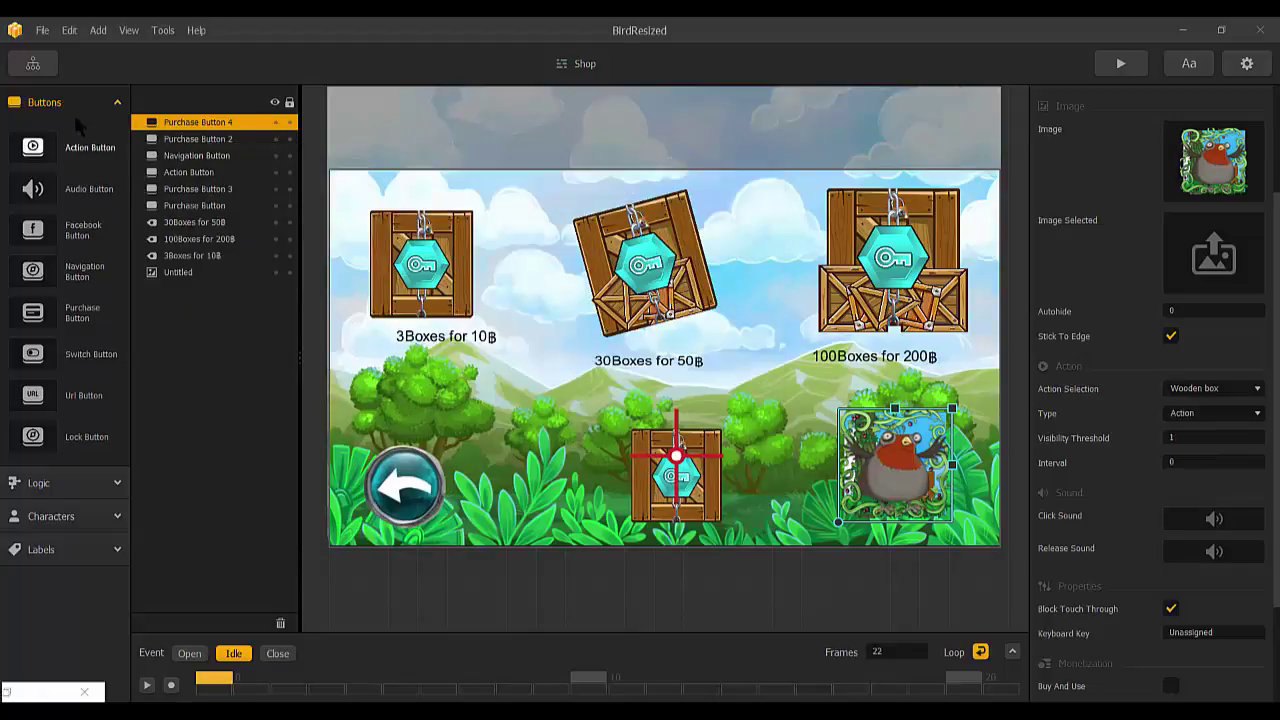
pyautogui.click(33, 66)
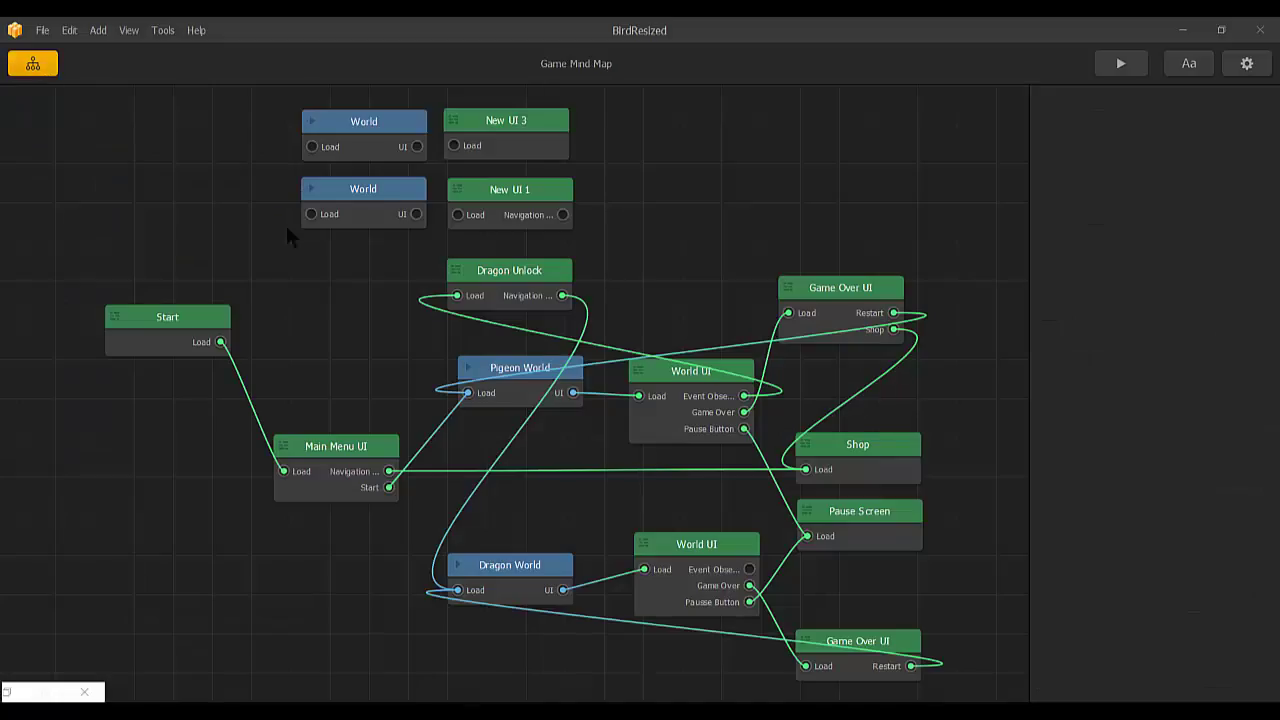
pyautogui.doubleClick(678, 428)
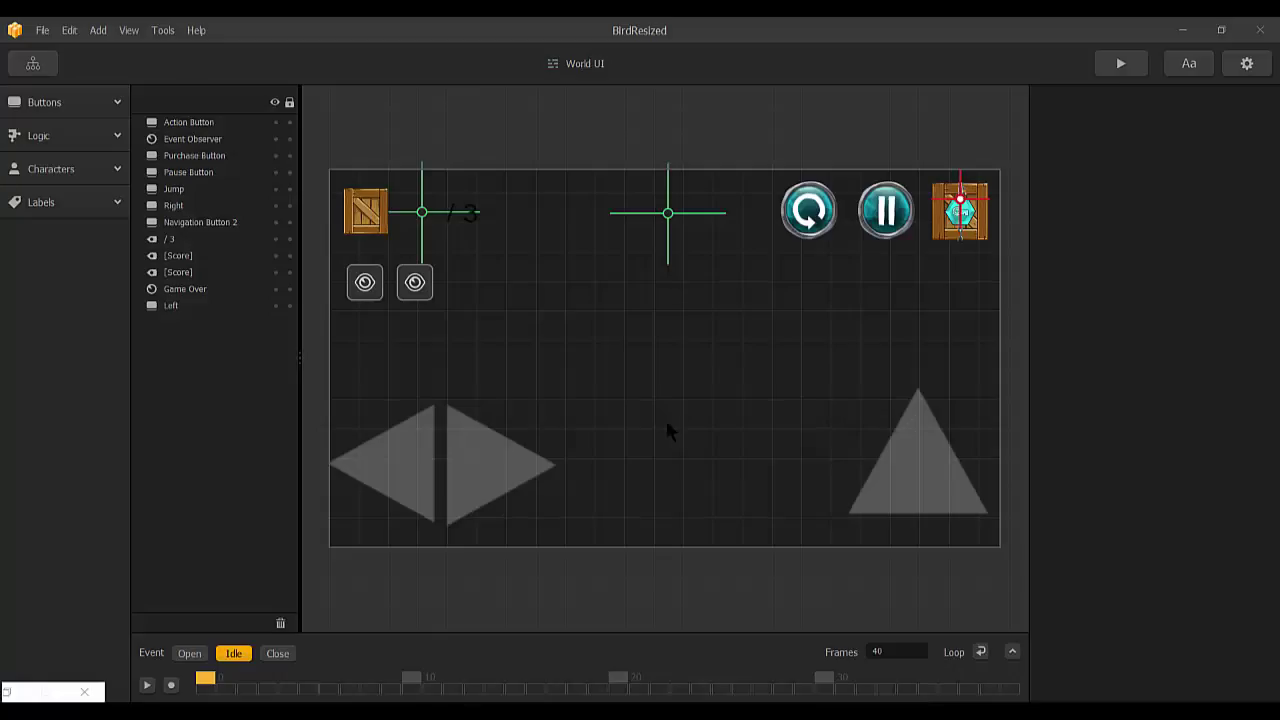
# Change the wooden crate button's interval from 2 to 0 and set its visibility threshold to 5
pyautogui.click(376, 218)
pyautogui.scroll(-2, 1136, 500)
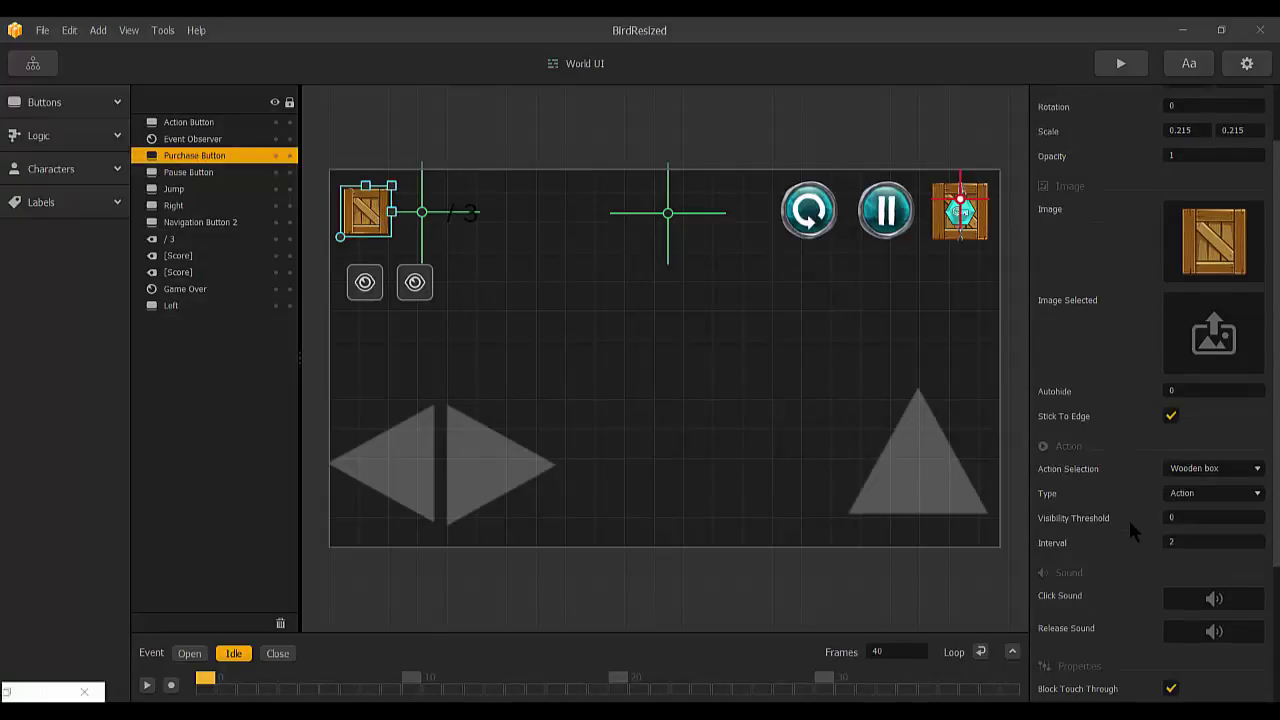
pyautogui.click(1187, 541)
pyautogui.press('BackSpace')
pyautogui.write('0')
pyautogui.click(1187, 519)
pyautogui.write('5')
# Preview the game, play the level once, and close the preview
pyautogui.click(1108, 62)
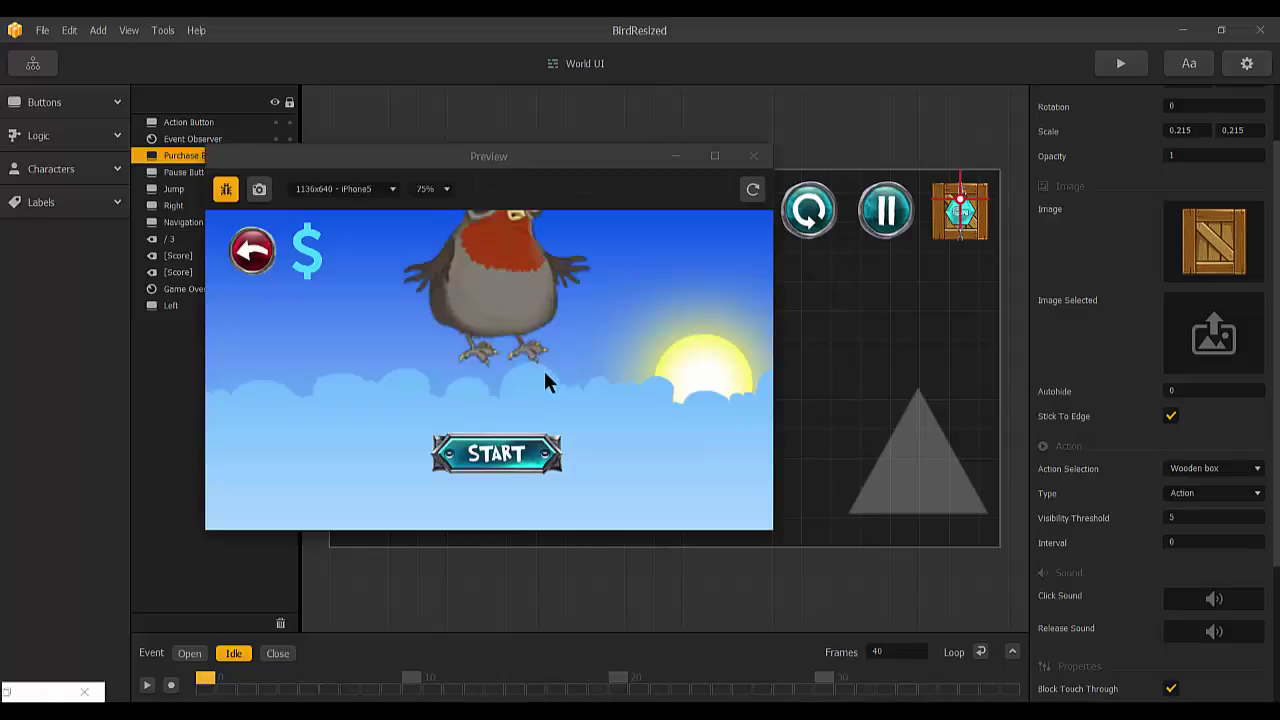
pyautogui.click(515, 452)
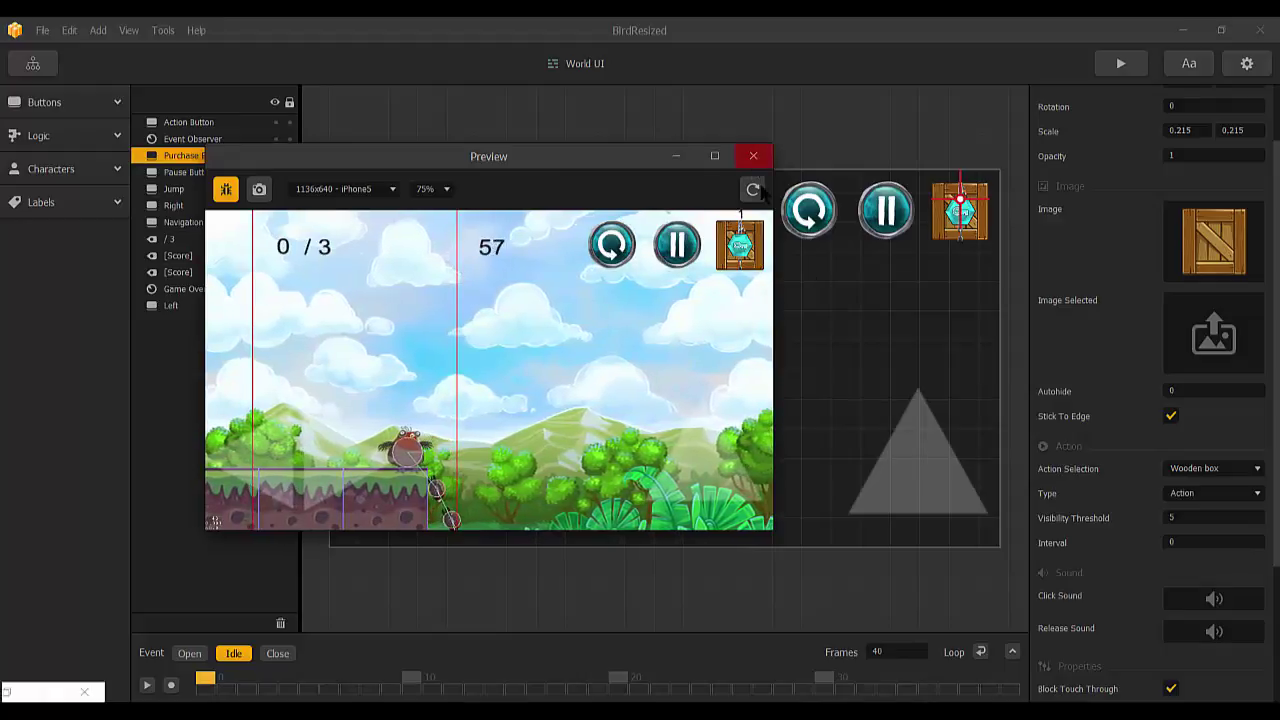
pyautogui.click(1207, 519)
pyautogui.write('10')
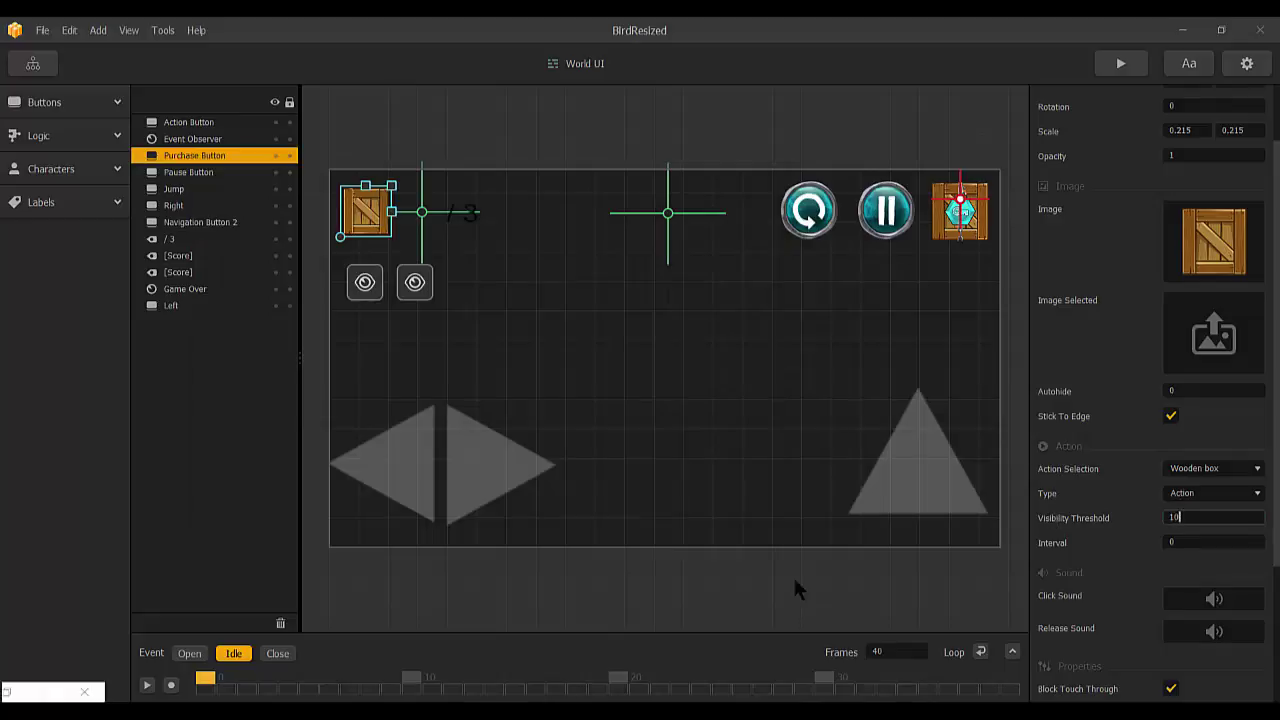
# Replay the level in a restarted preview, then set the crate button's Visibility Threshold to 100
pyautogui.moveTo(473, 712)
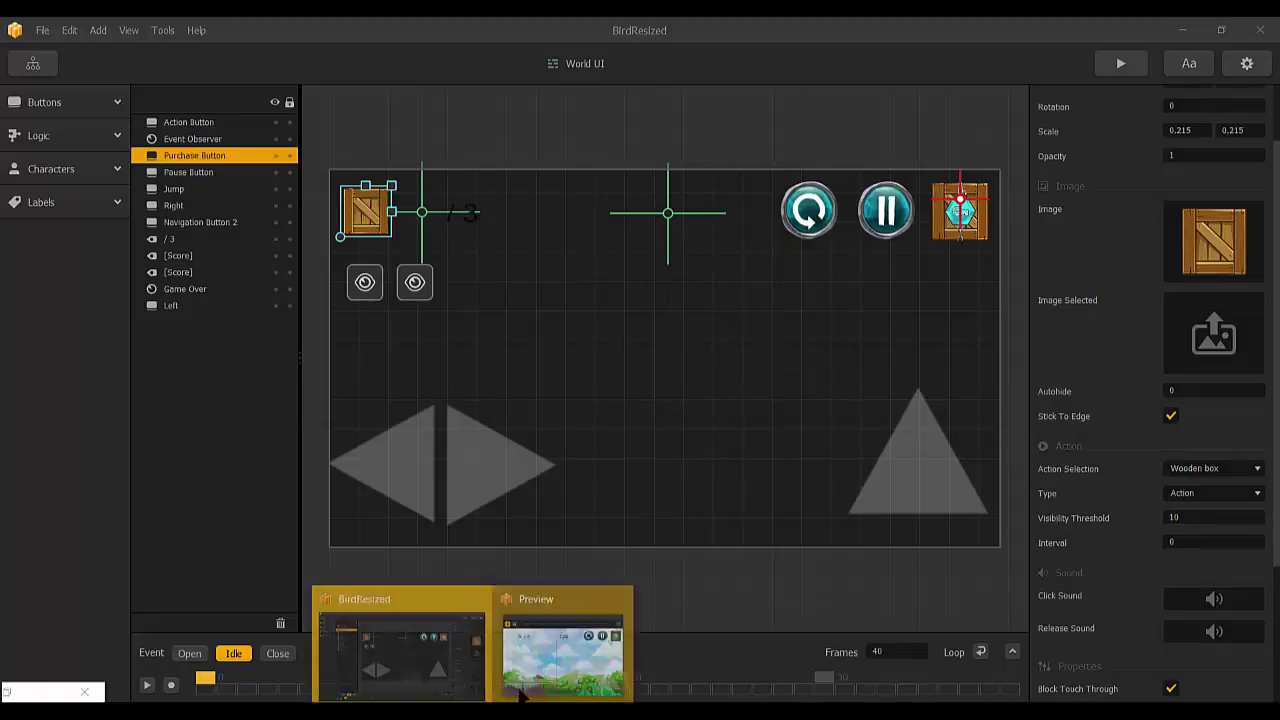
pyautogui.click(563, 650)
pyautogui.click(753, 190)
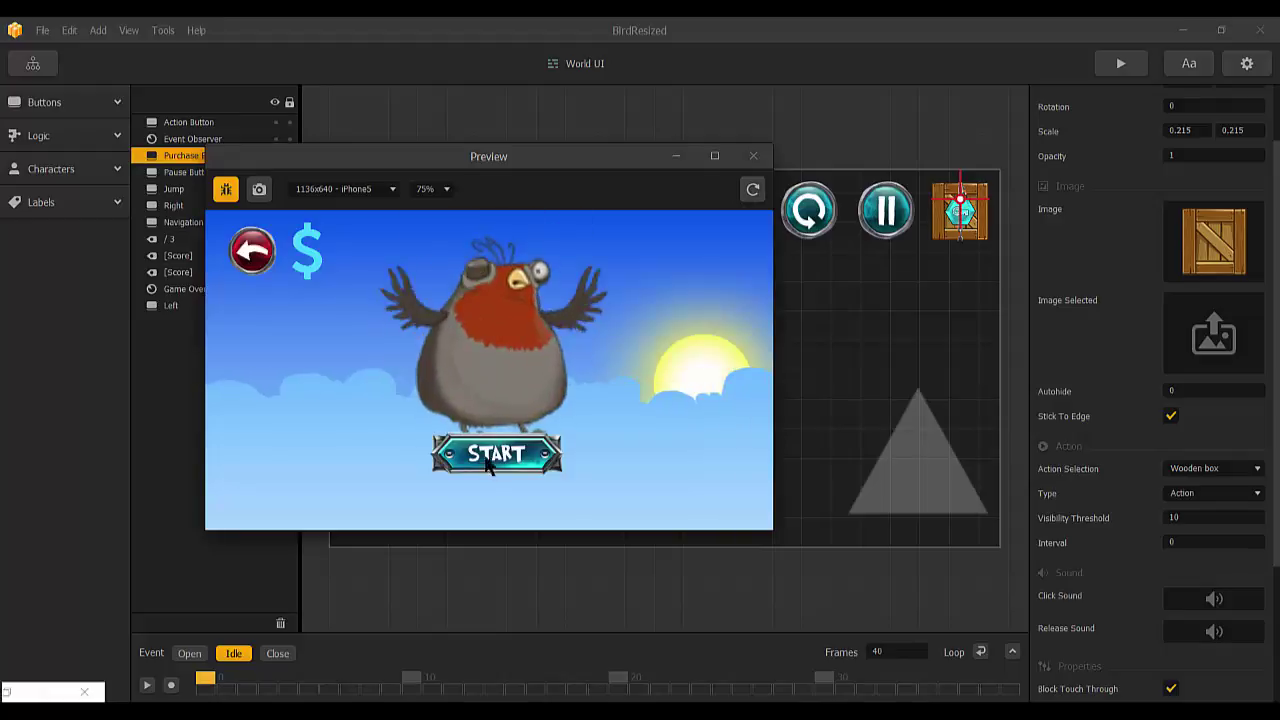
pyautogui.click(481, 450)
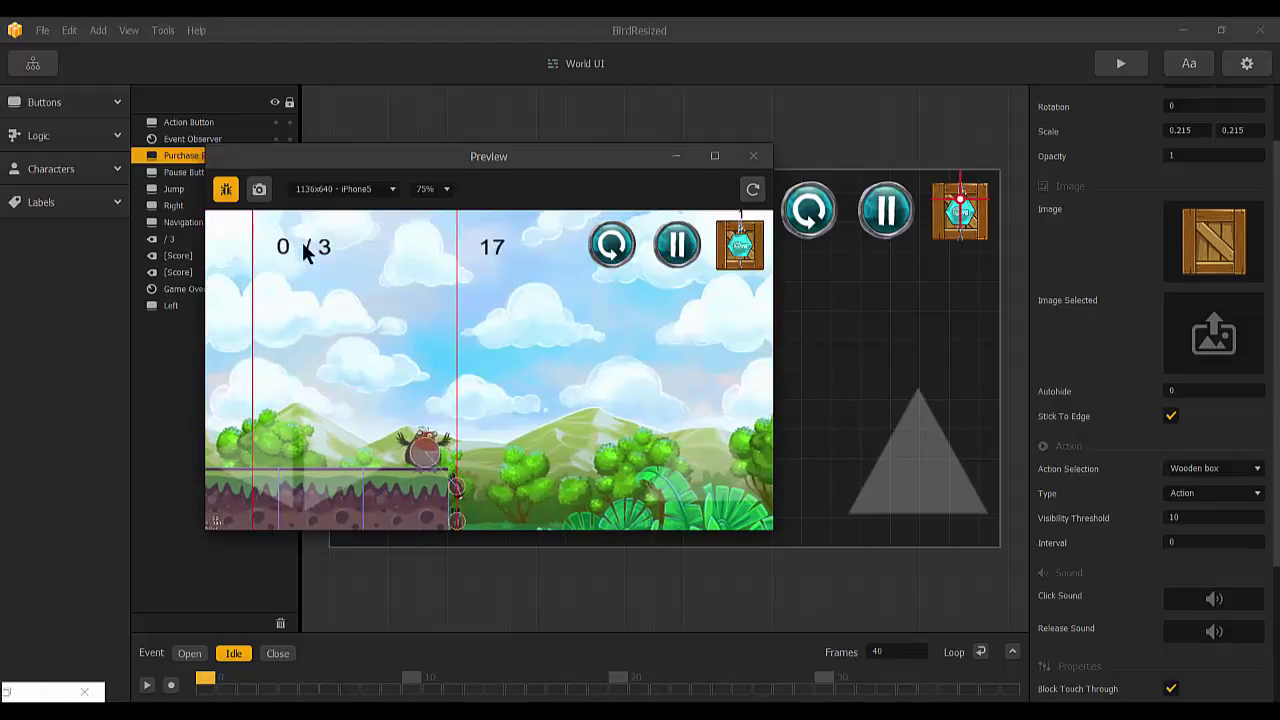
pyautogui.click(753, 156)
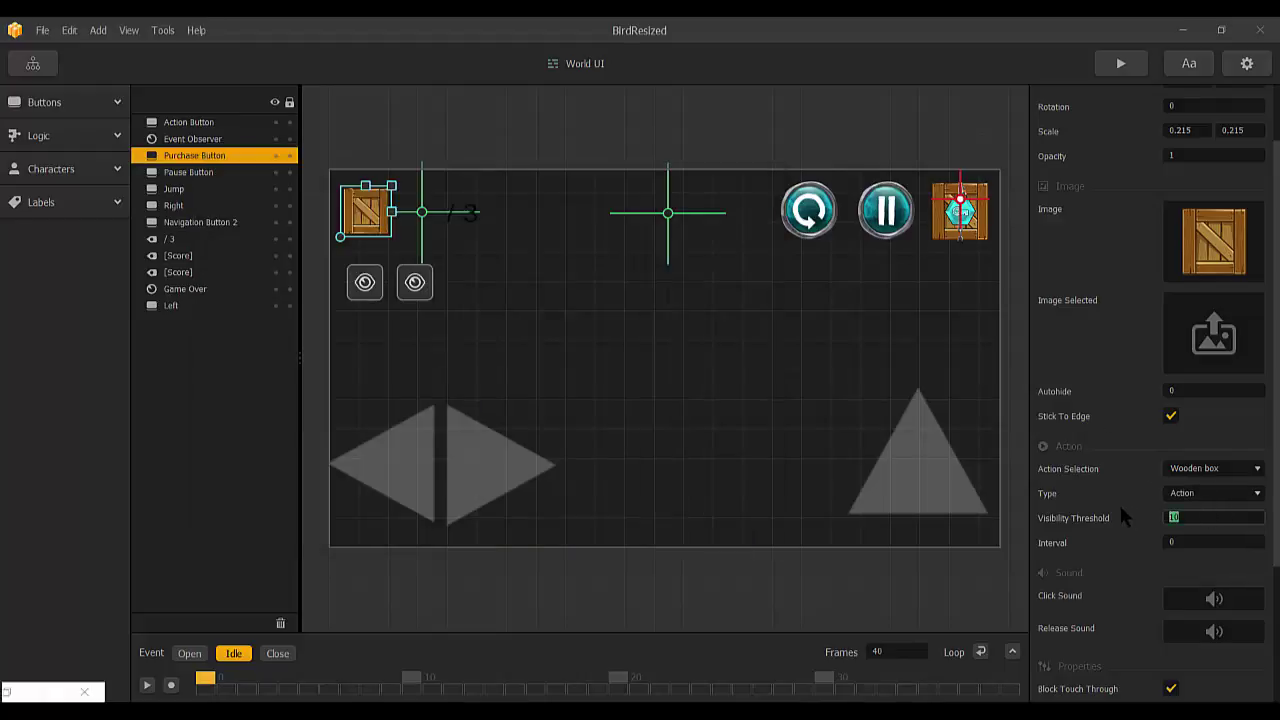
pyautogui.write('100')
# Play-test the bird level in preview, flapping to keep the bird aloft, then close the preview
pyautogui.click(1122, 68)
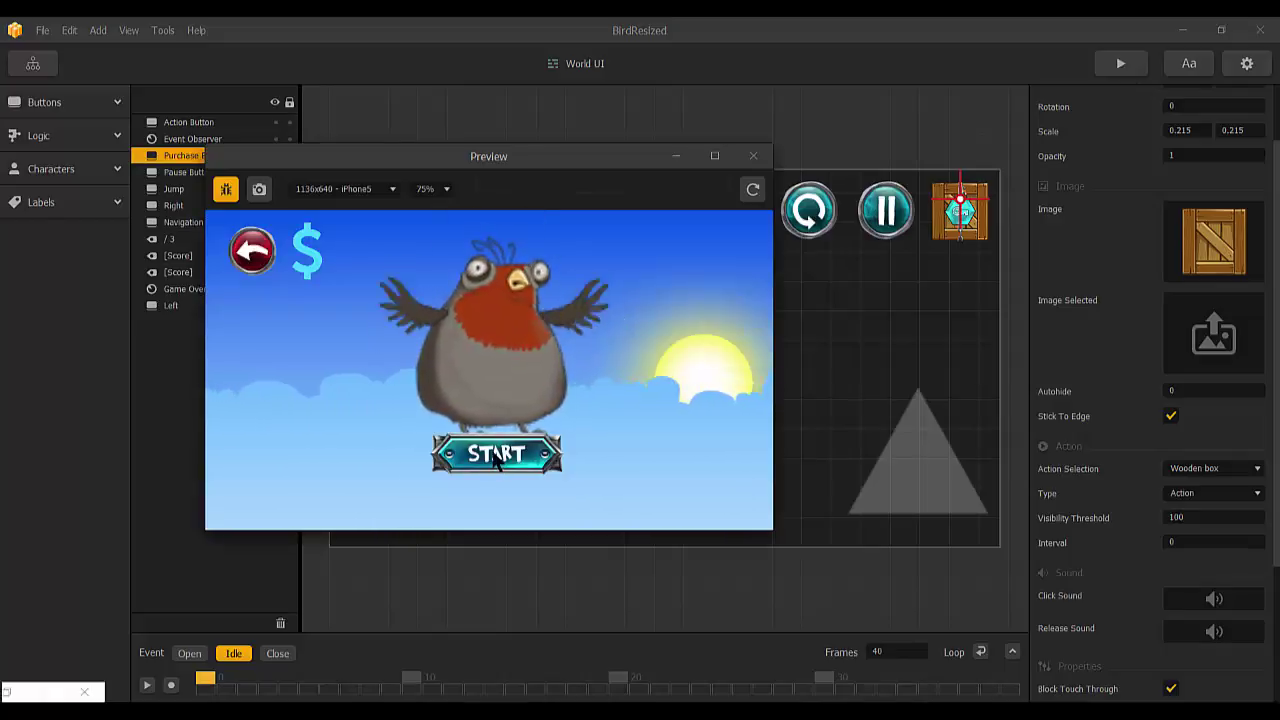
pyautogui.click(492, 451)
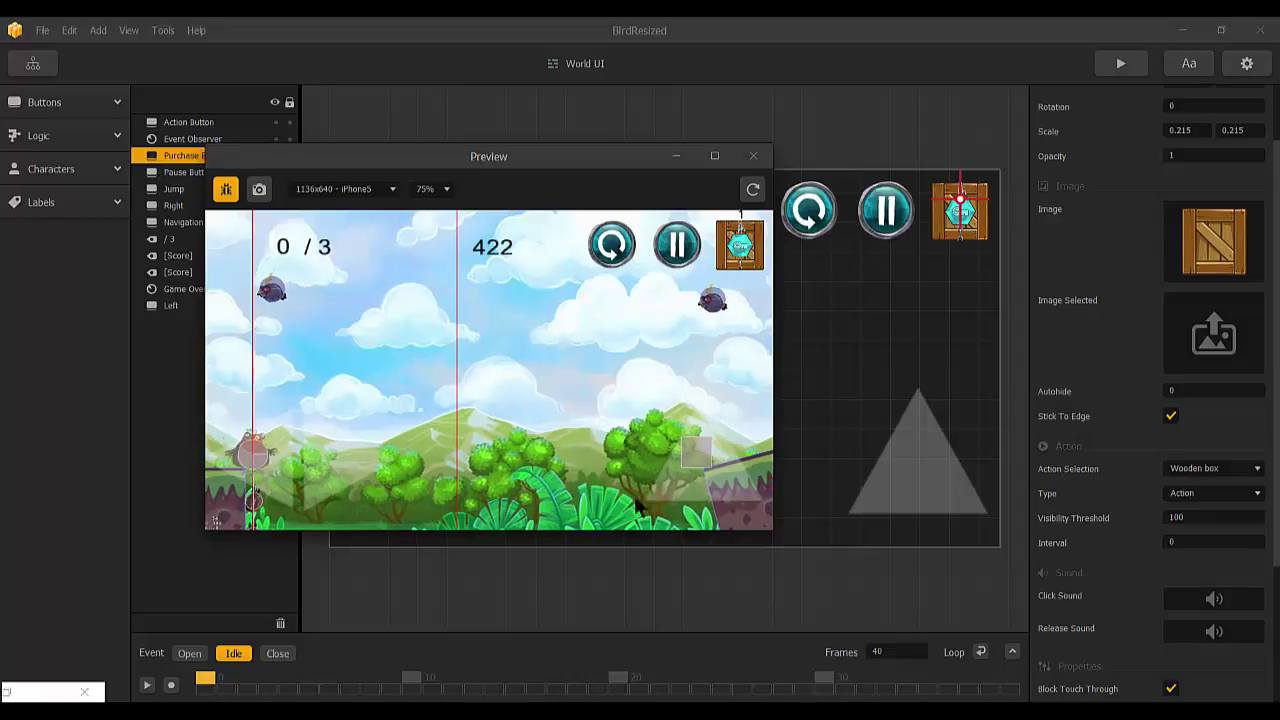
pyautogui.click(703, 485)
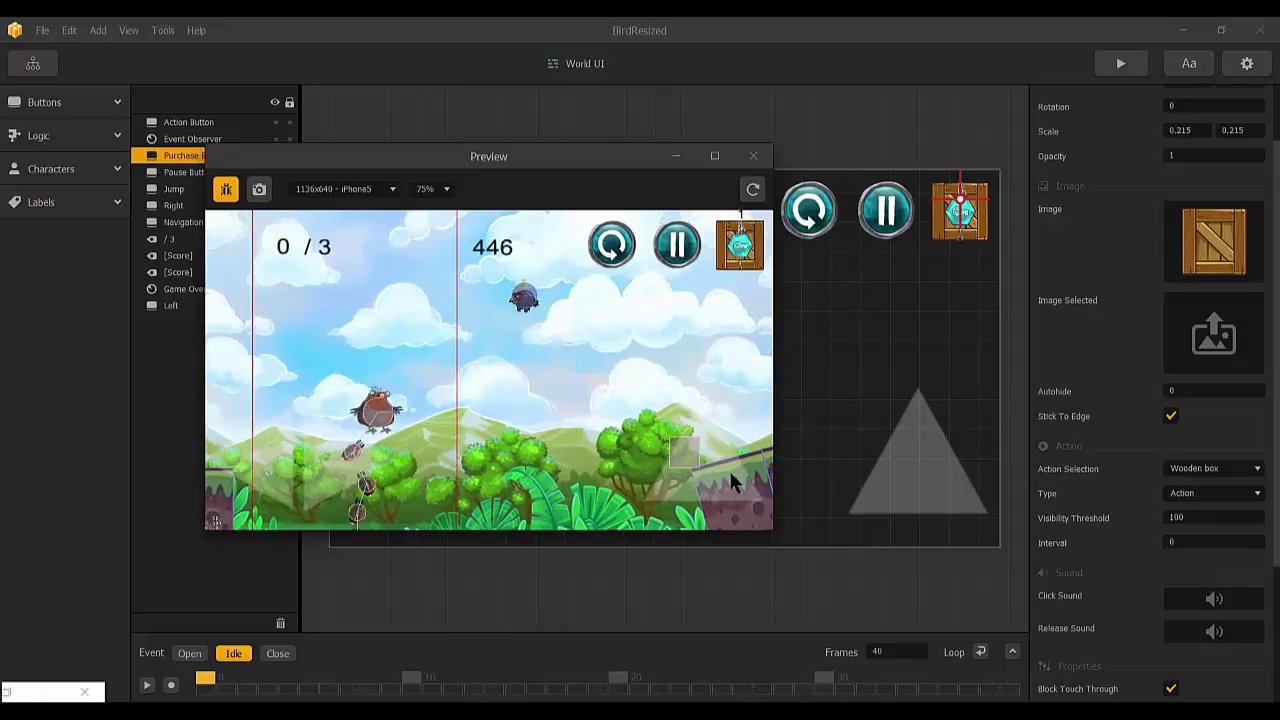
pyautogui.click(220, 245)
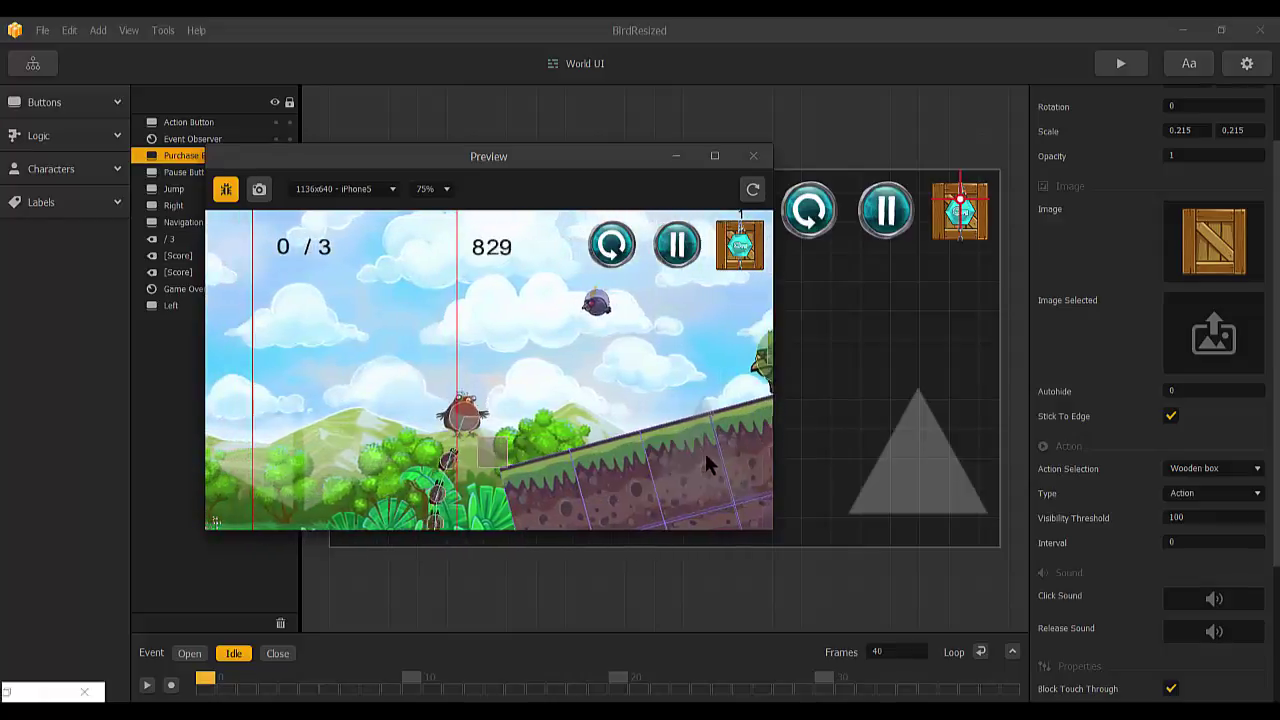
pyautogui.click(709, 453)
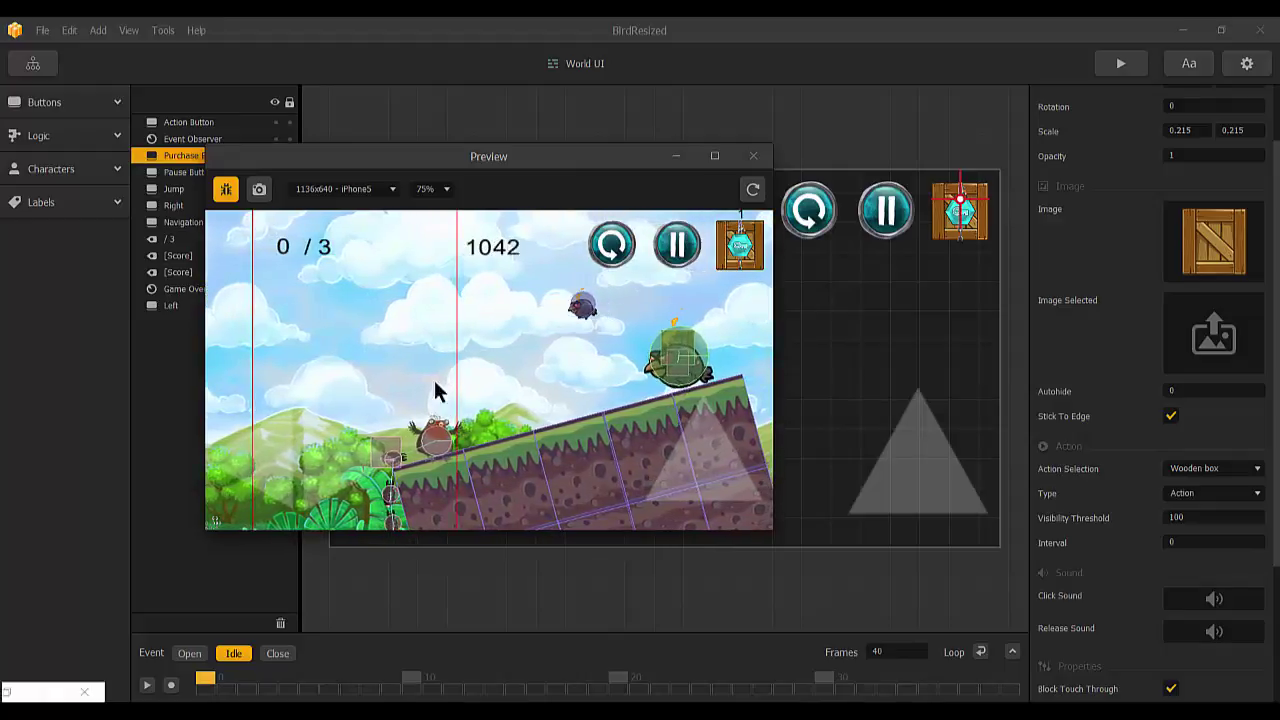
pyautogui.click(753, 156)
# From the Game Mind Map, open the Shop screen and set Purchase Button 4's Visibility Threshold to 0
pyautogui.click(36, 68)
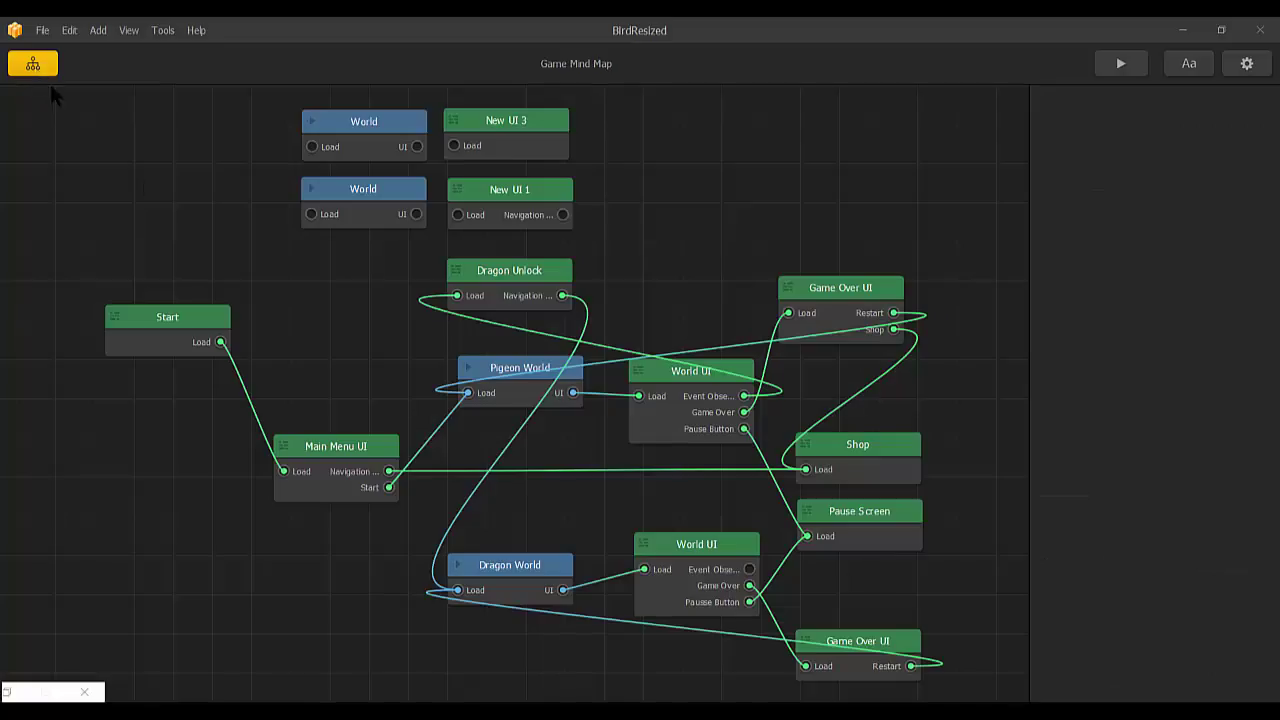
pyautogui.doubleClick(858, 466)
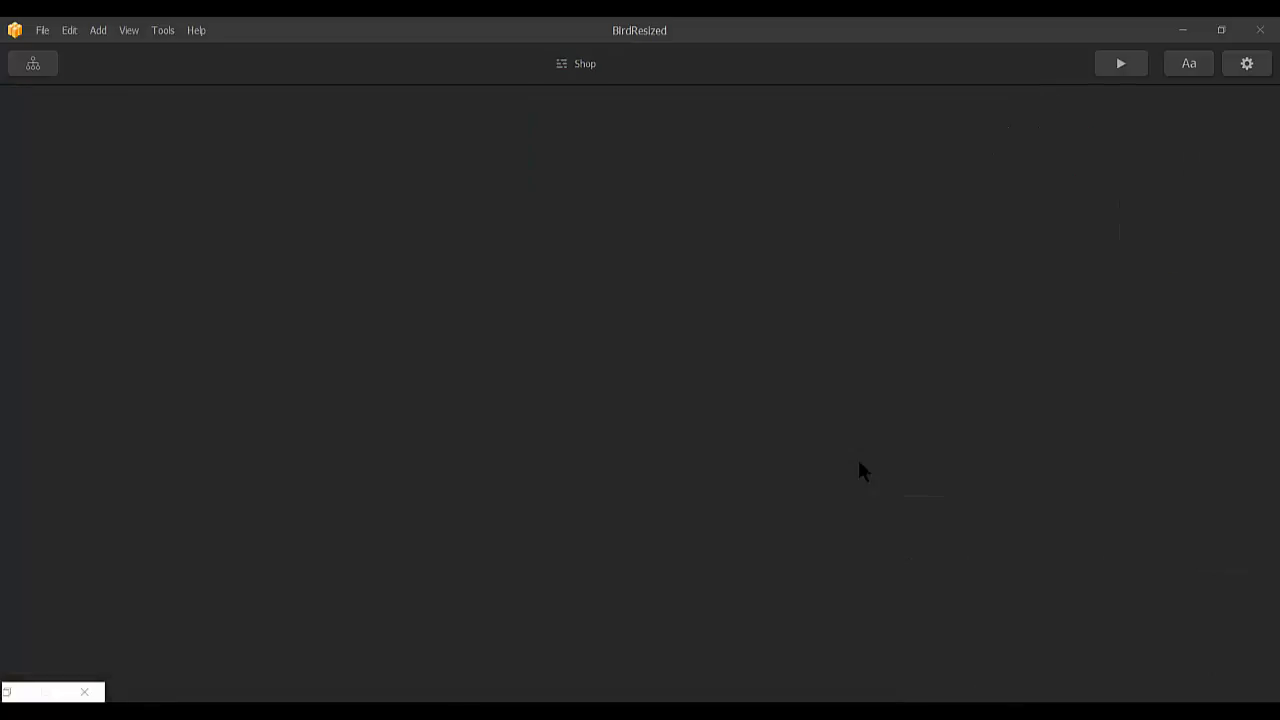
pyautogui.click(868, 458)
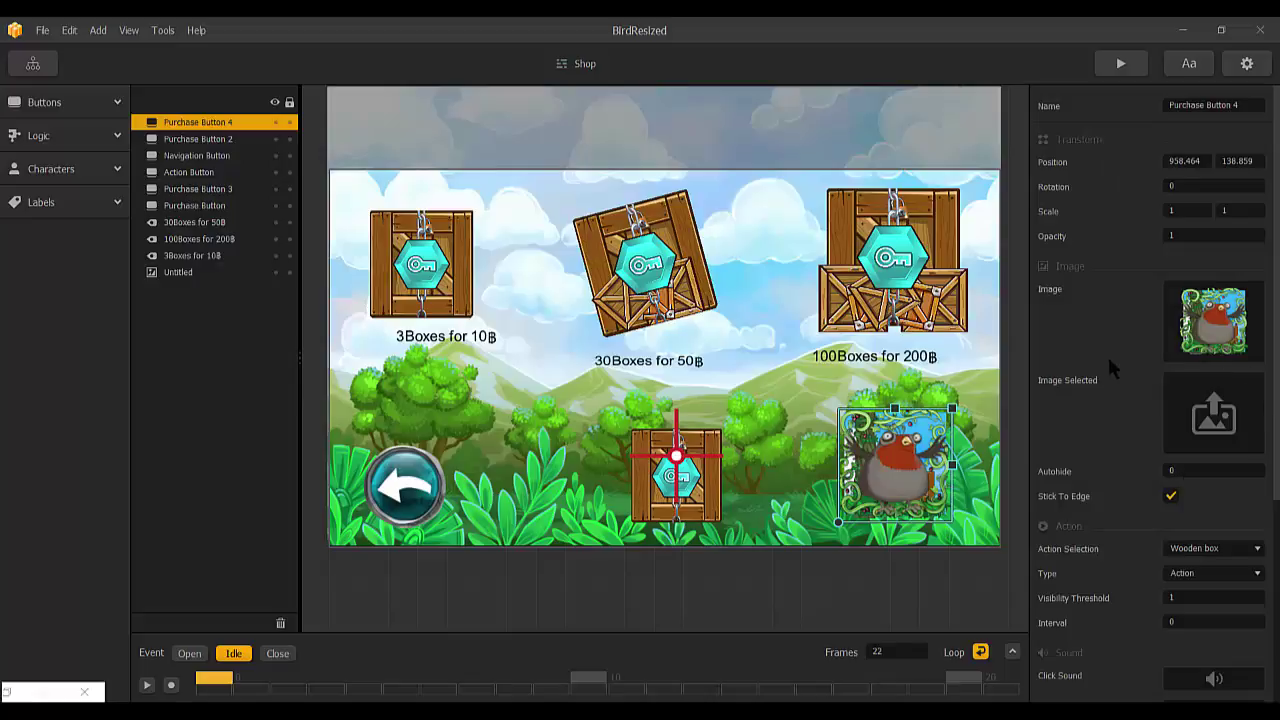
pyautogui.scroll(-1, 1137, 535)
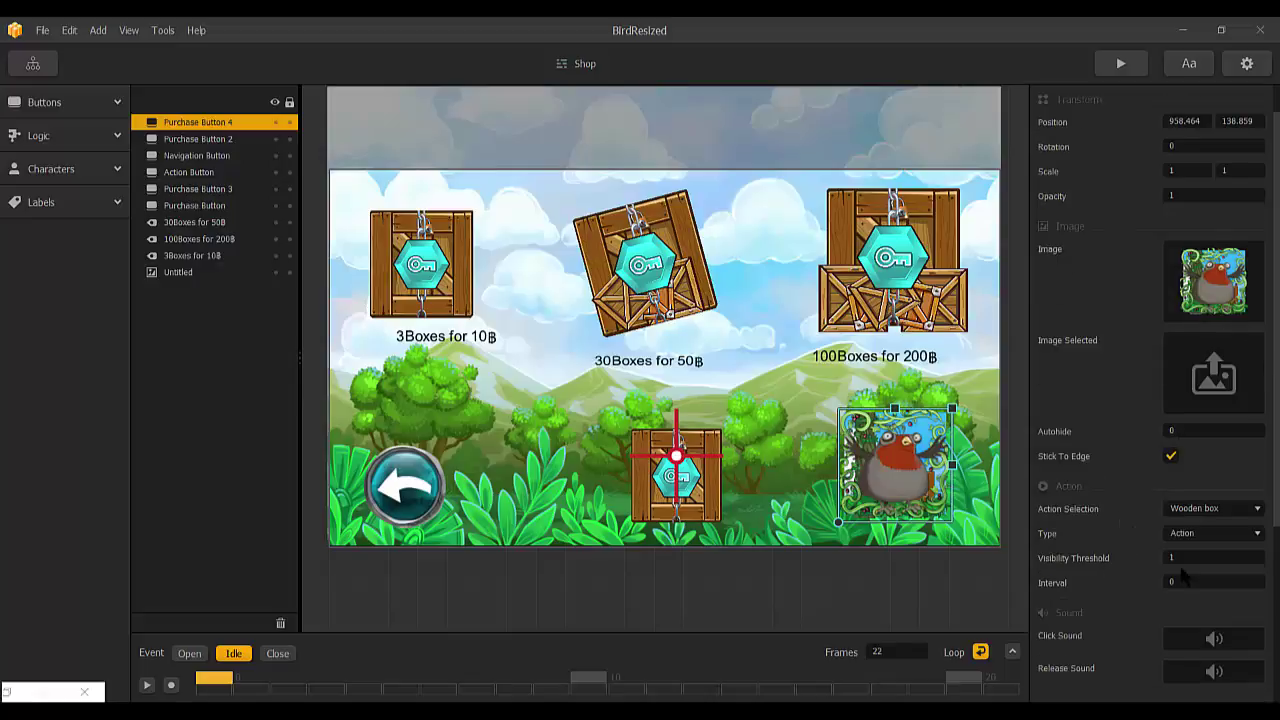
pyautogui.doubleClick(1182, 558)
pyautogui.write('0')
pyautogui.scroll(-1, 1122, 578)
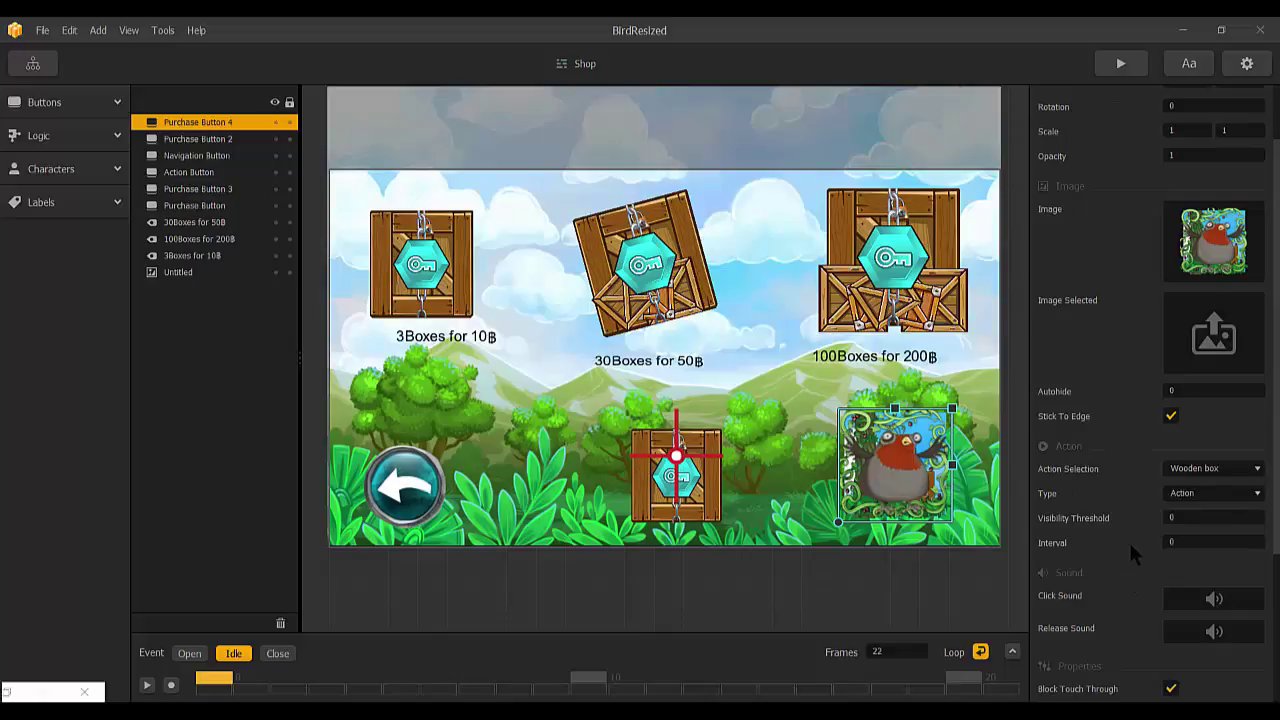
pyautogui.click(1135, 540)
# Set the bird button's Interval to 1, then preview switching between start and shop screens repeatedly
pyautogui.write('1')
pyautogui.click(1121, 63)
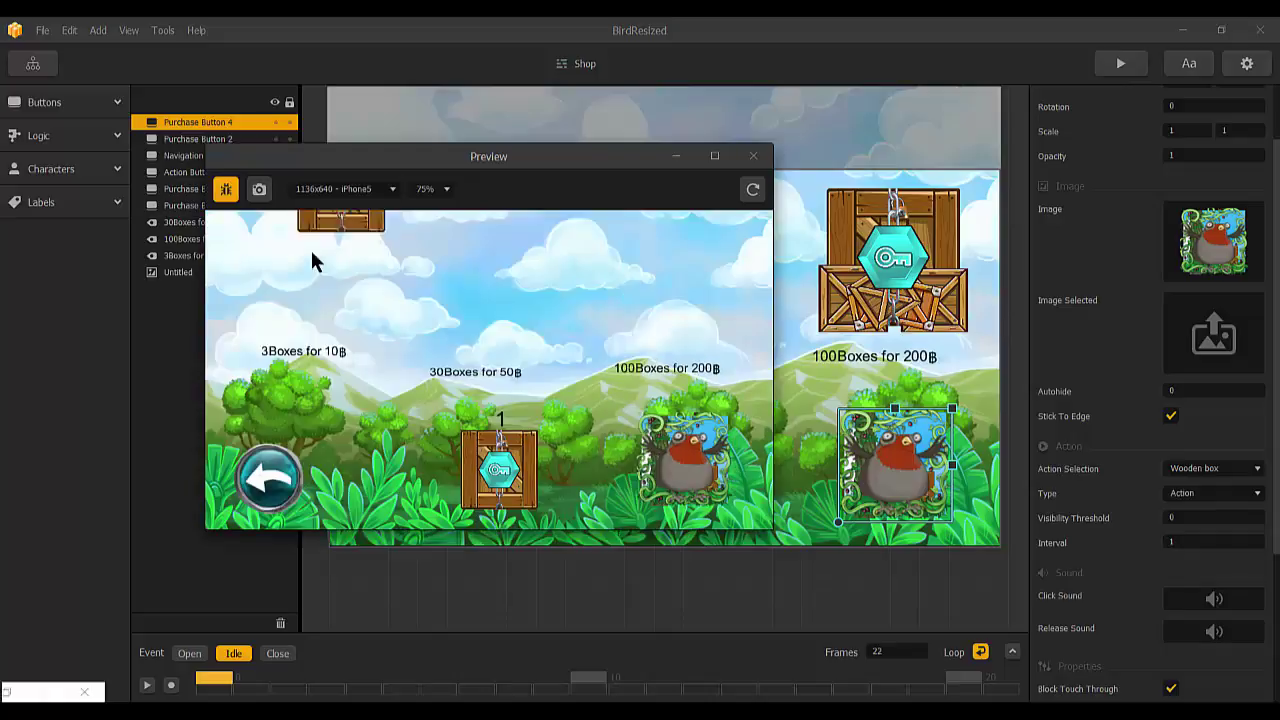
pyautogui.click(268, 478)
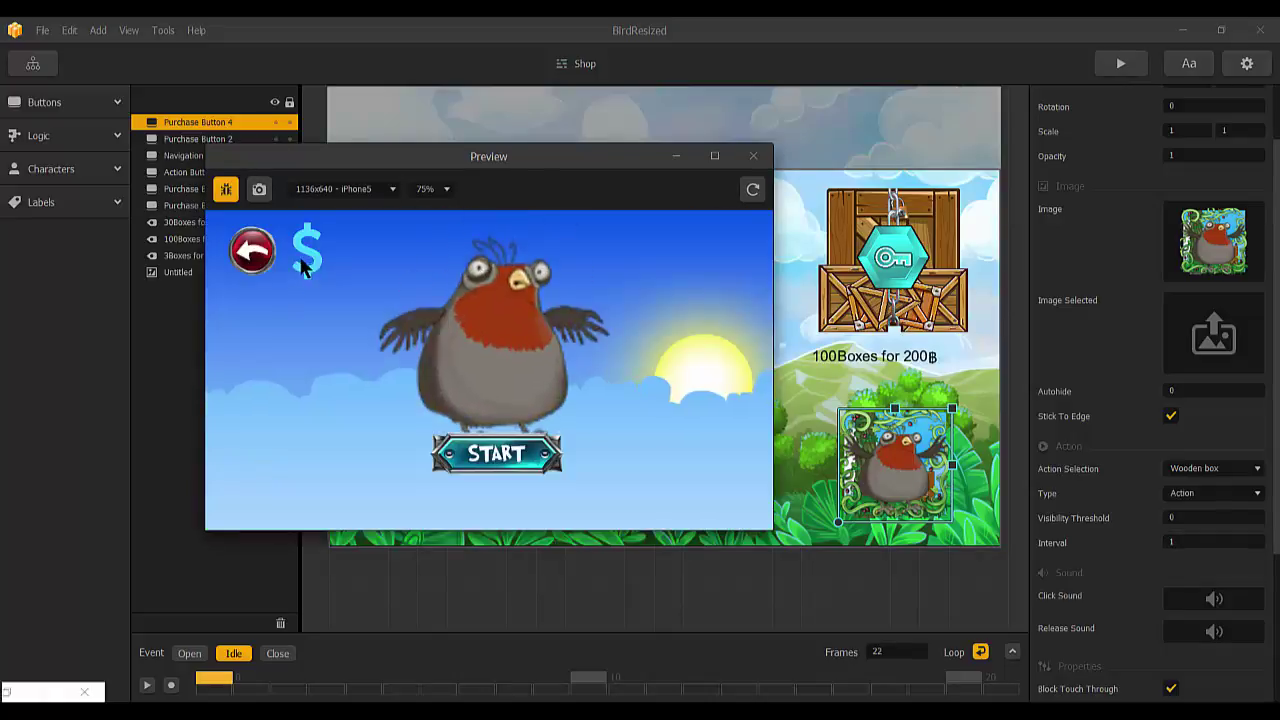
pyautogui.click(303, 258)
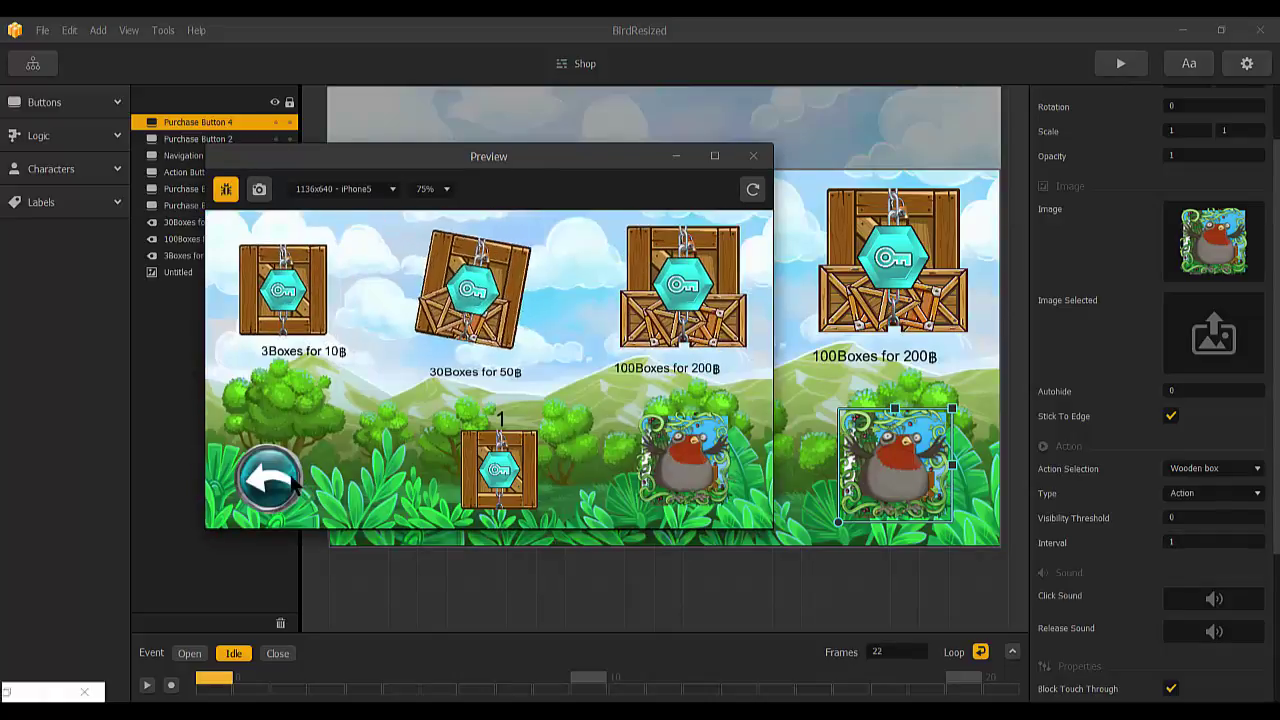
pyautogui.click(286, 479)
pyautogui.click(296, 237)
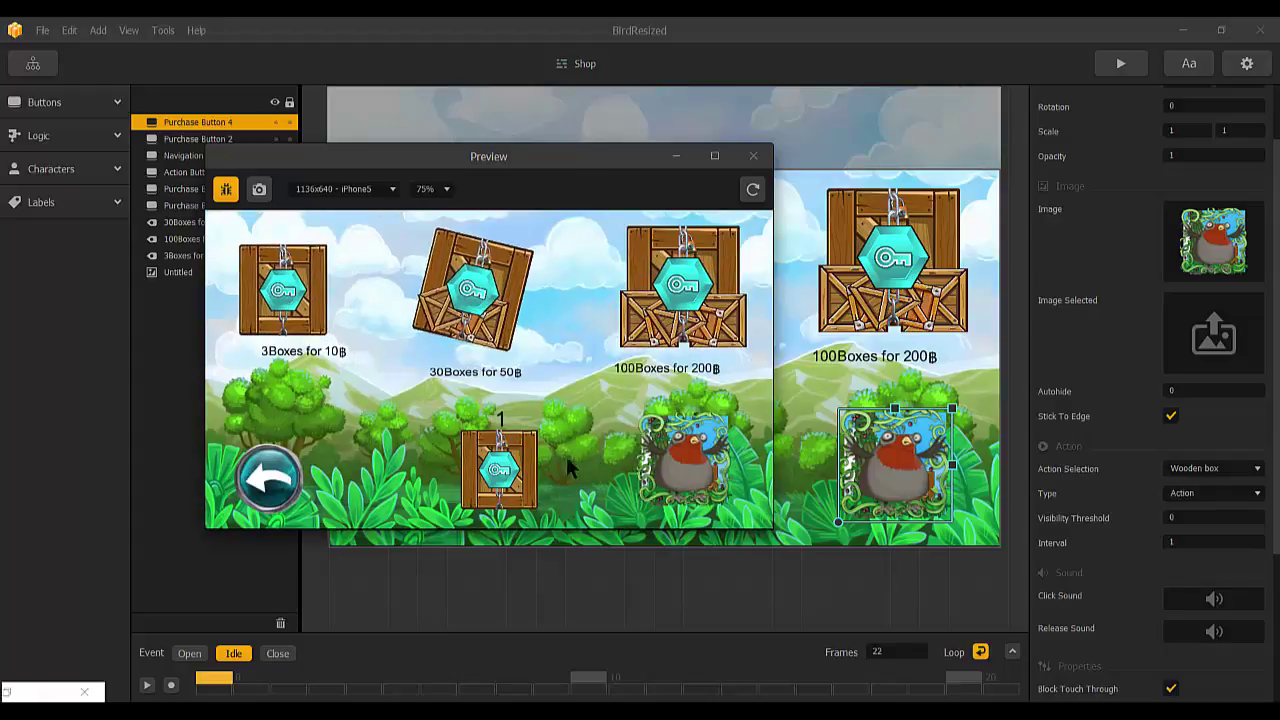
pyautogui.click(286, 478)
pyautogui.click(305, 270)
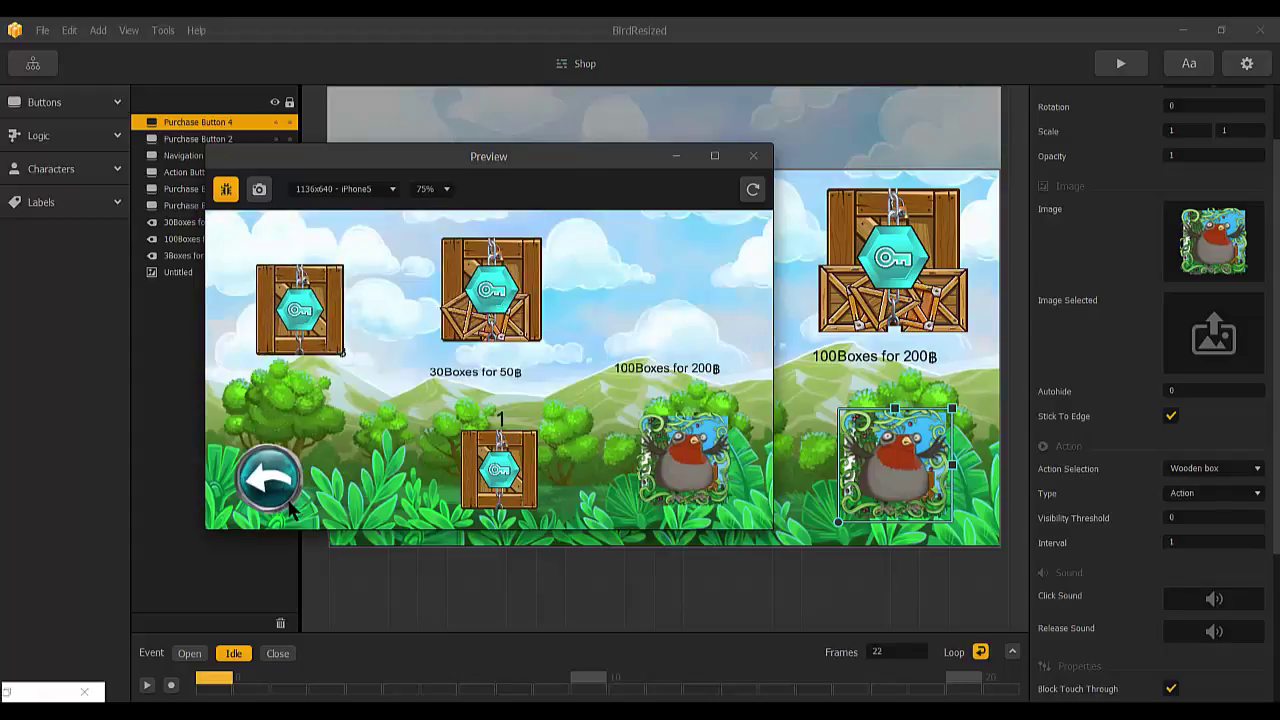
pyautogui.click(282, 486)
pyautogui.click(753, 156)
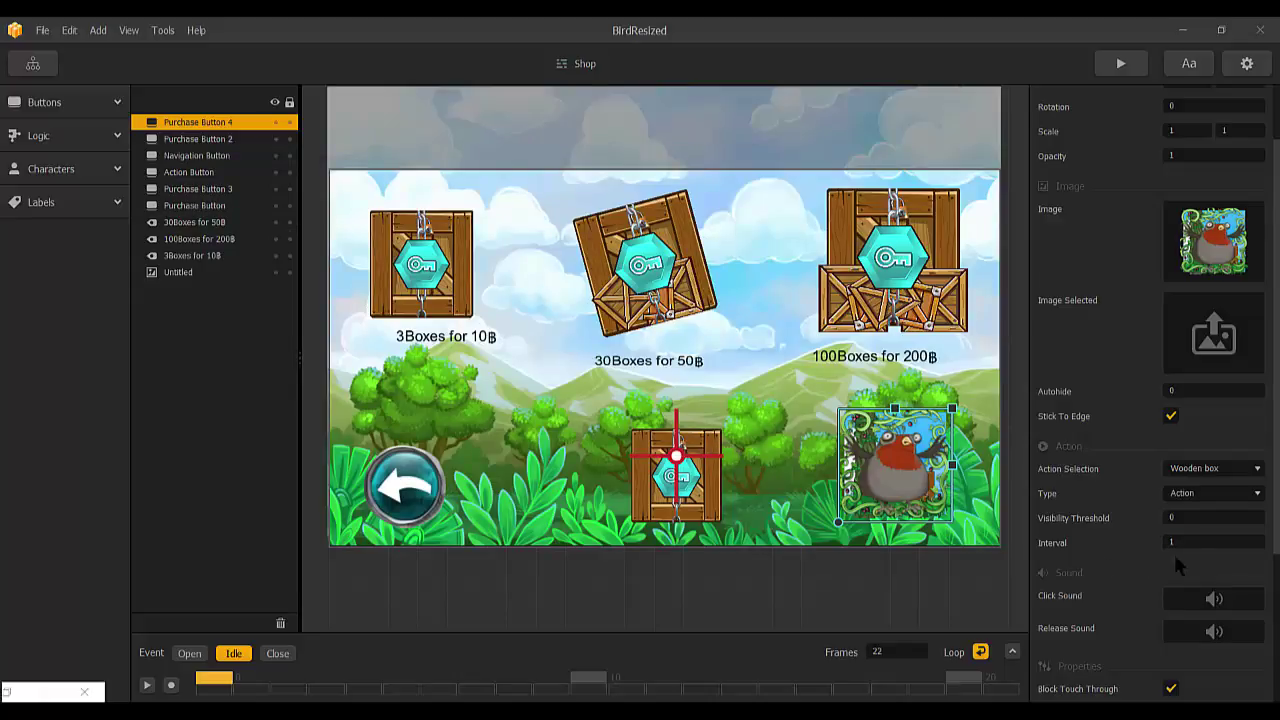
# Change the bird button's Interval to 2 and preview, entering and leaving the shop
pyautogui.click(1175, 542)
pyautogui.write('2')
pyautogui.click(1120, 63)
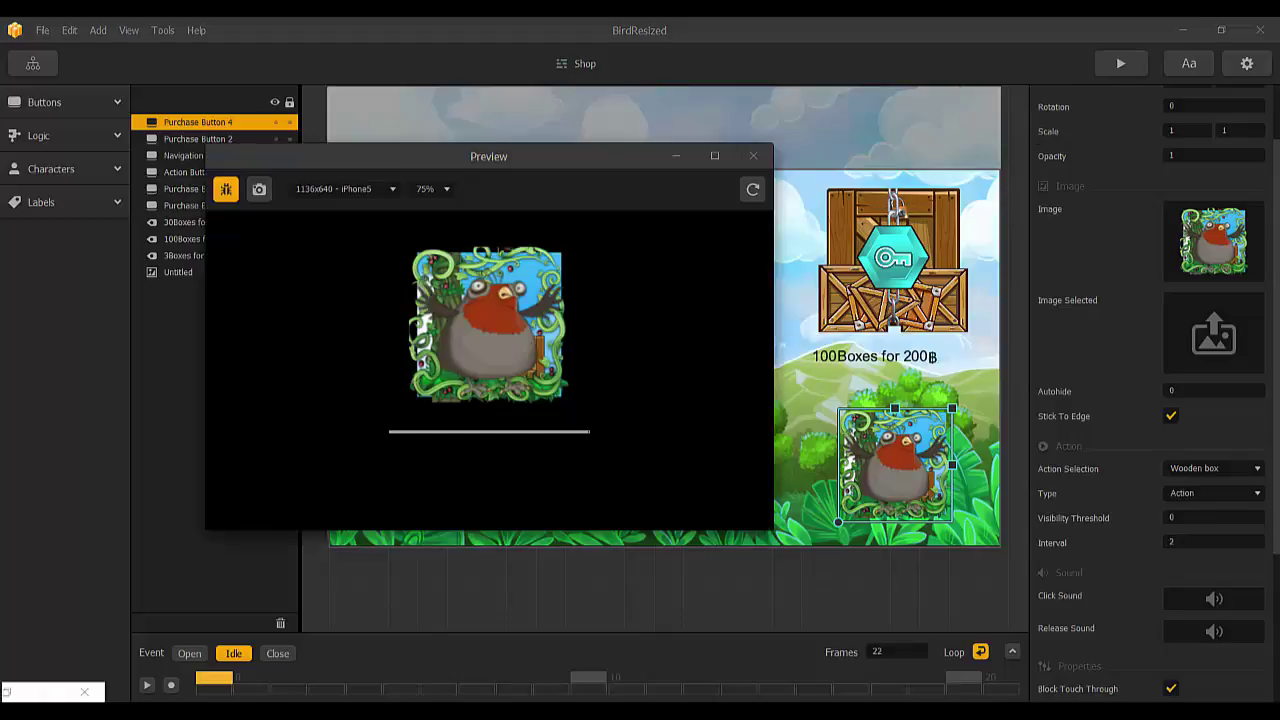
pyautogui.click(312, 251)
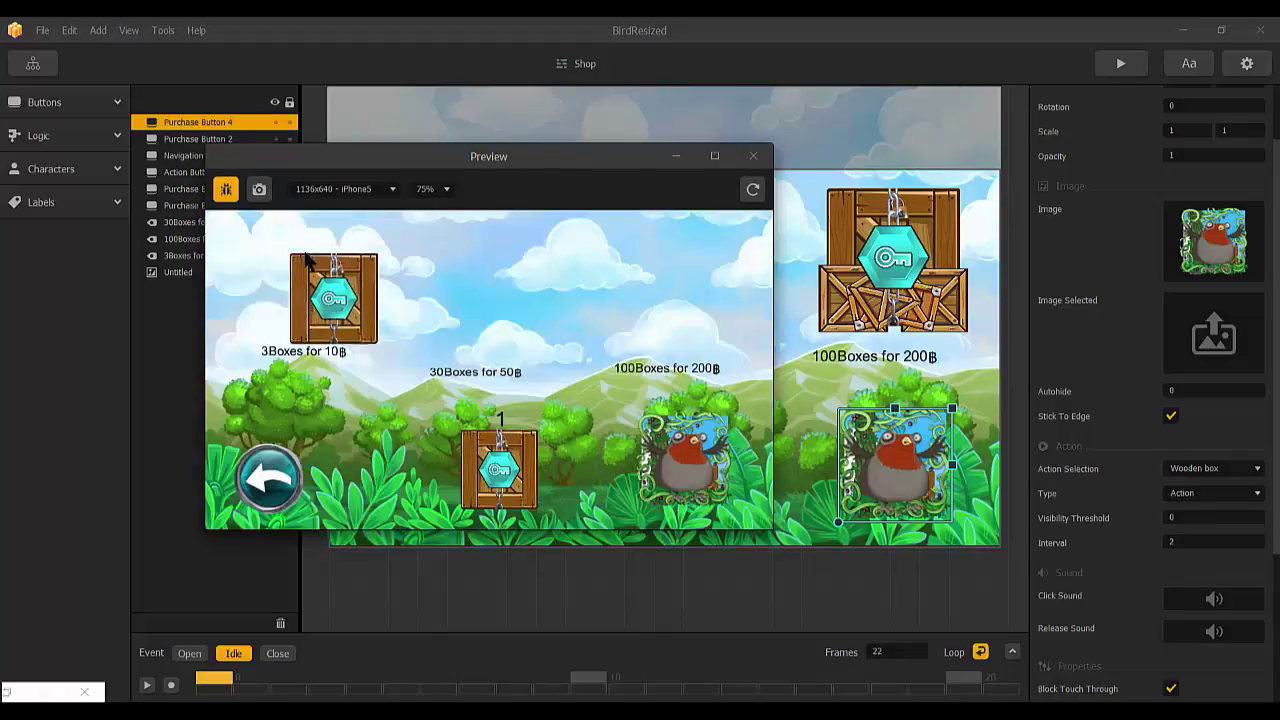
pyautogui.click(268, 478)
# Revisit the shop repeatedly to see when the bird button appears, then close the preview
pyautogui.click(309, 249)
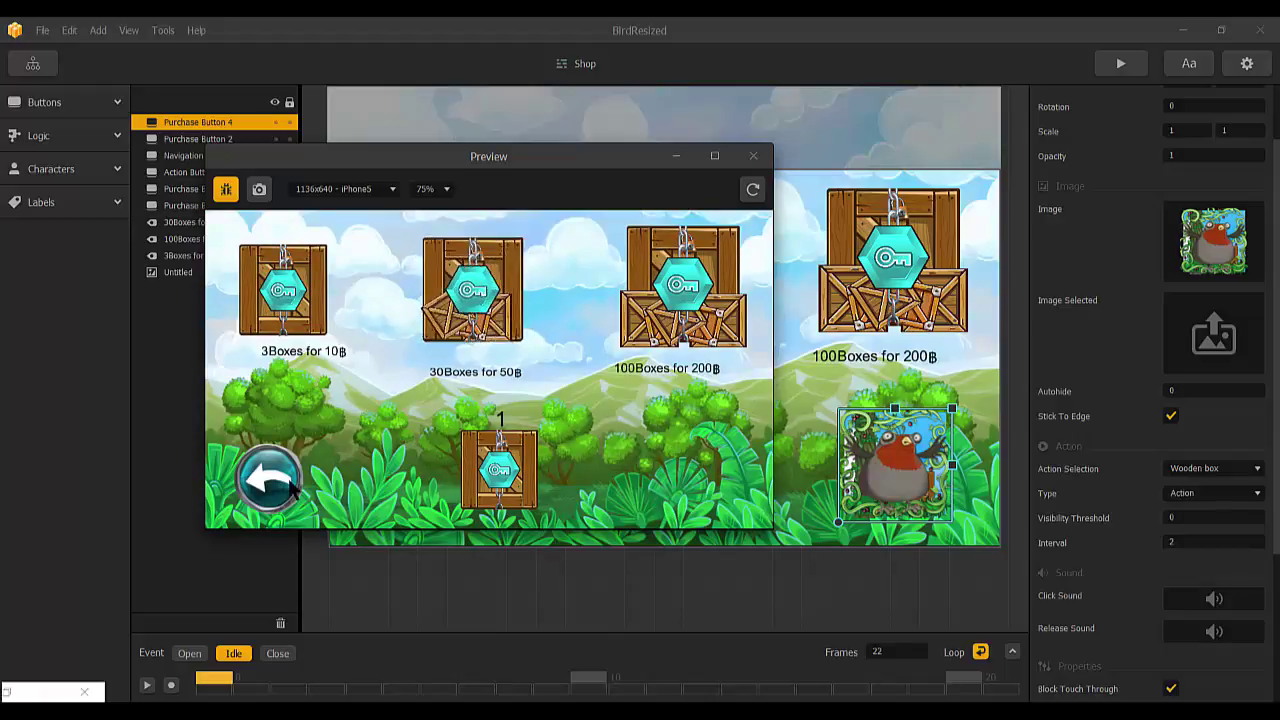
pyautogui.click(268, 478)
pyautogui.click(303, 246)
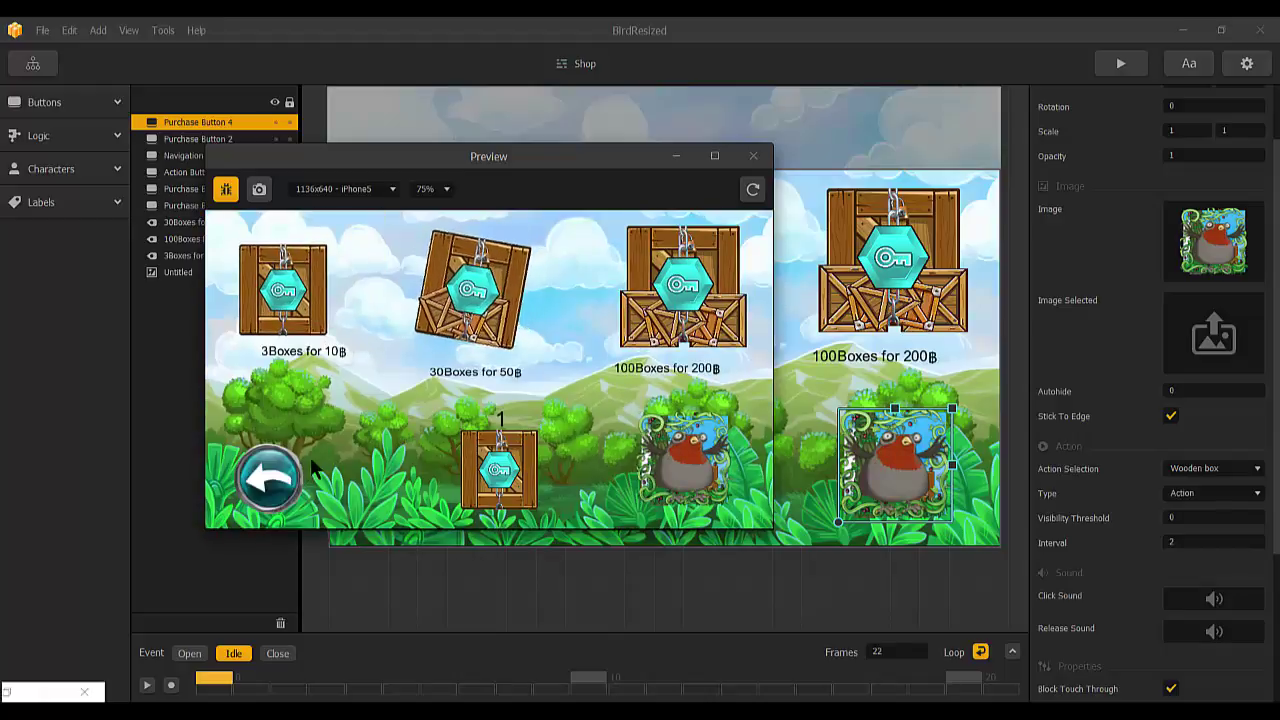
pyautogui.click(268, 478)
pyautogui.click(306, 249)
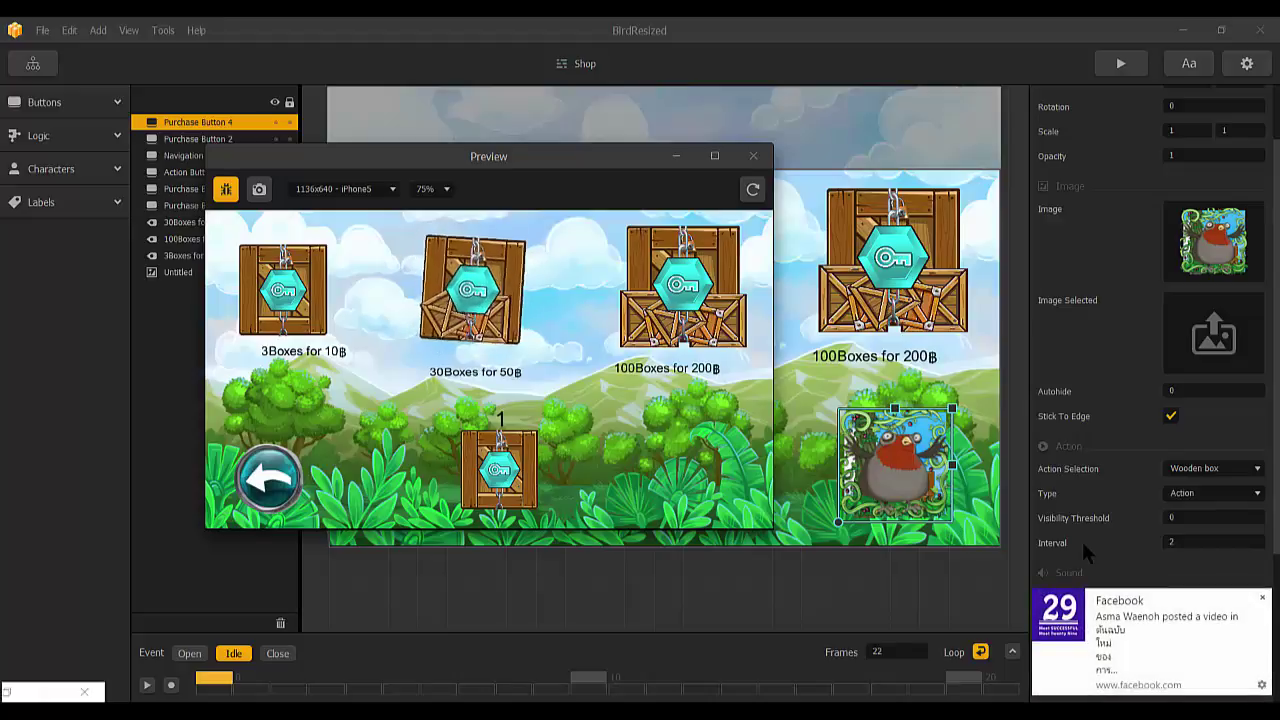
pyautogui.click(1262, 598)
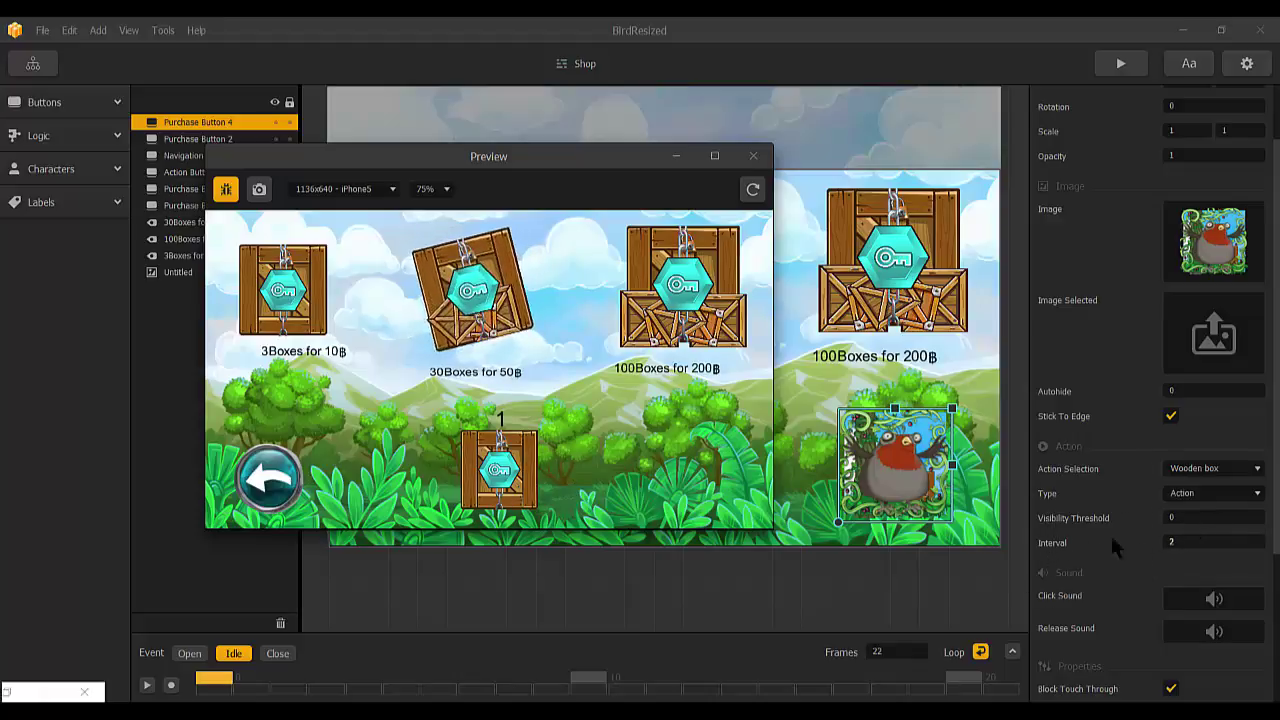
pyautogui.scroll(-1, 1128, 531)
pyautogui.scroll(-1, 1131, 528)
pyautogui.scroll(-1, 1131, 528)
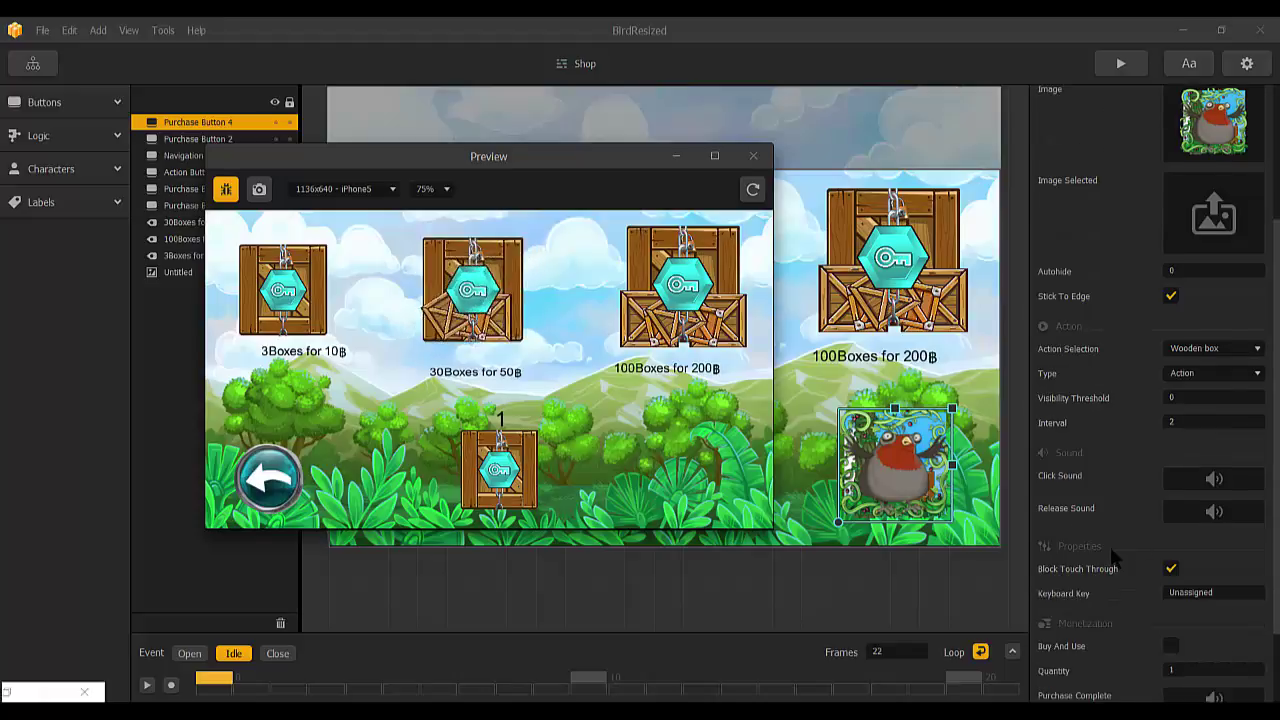
pyautogui.scroll(-1, 1128, 546)
pyautogui.scroll(-1, 1128, 547)
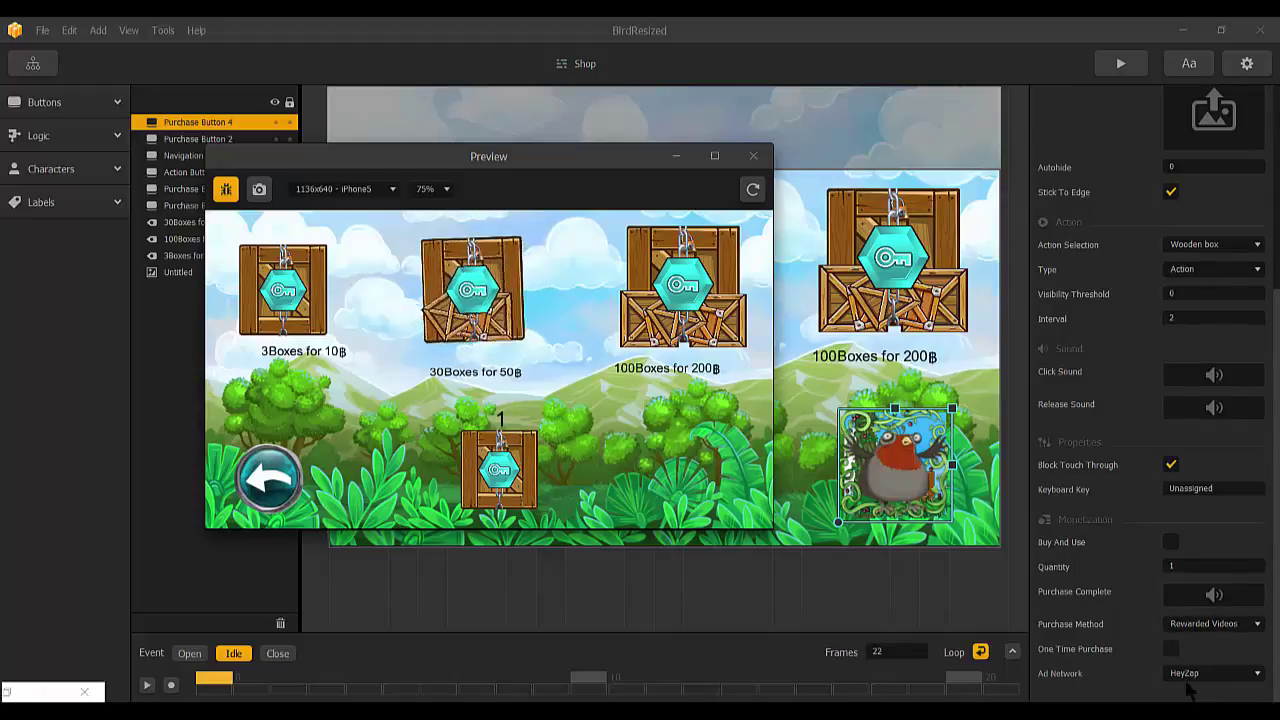
pyautogui.click(753, 156)
# Select the Shop's bird Purchase Button 4 and set its Purchase Method to Rewarded Videos
pyautogui.click(400, 262)
pyautogui.scroll(-2, 1146, 590)
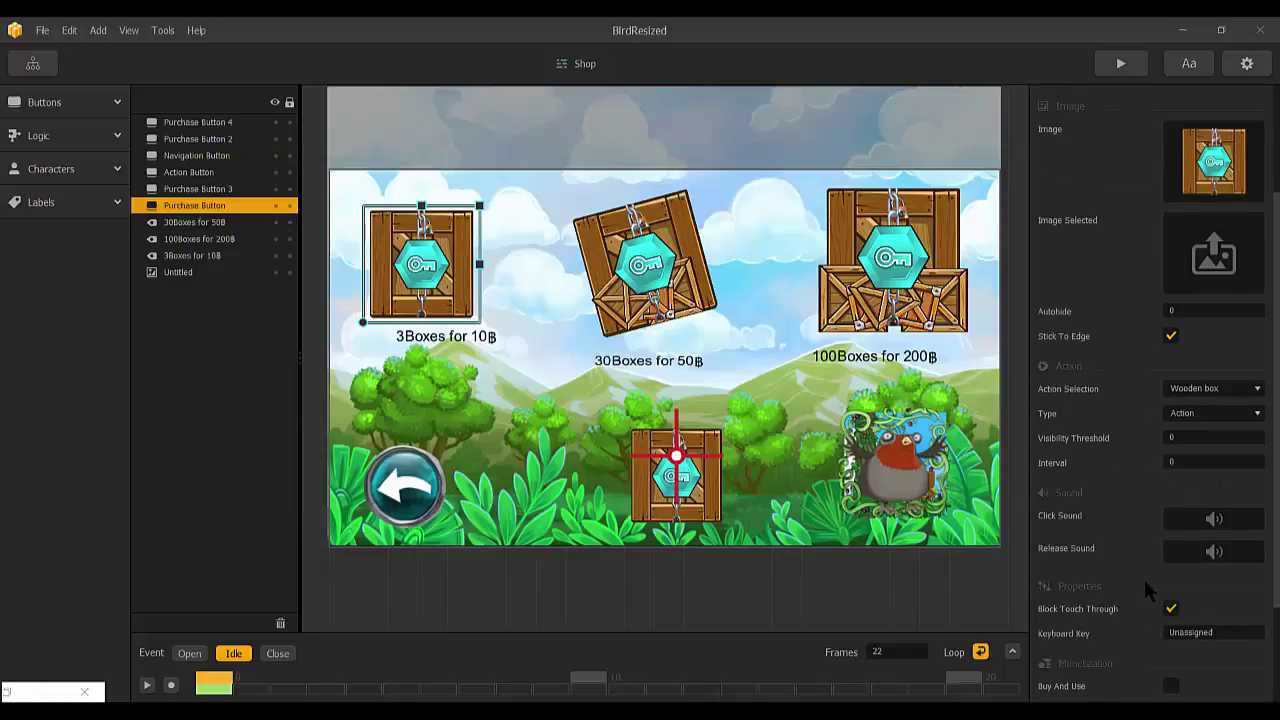
pyautogui.scroll(-2, 1143, 590)
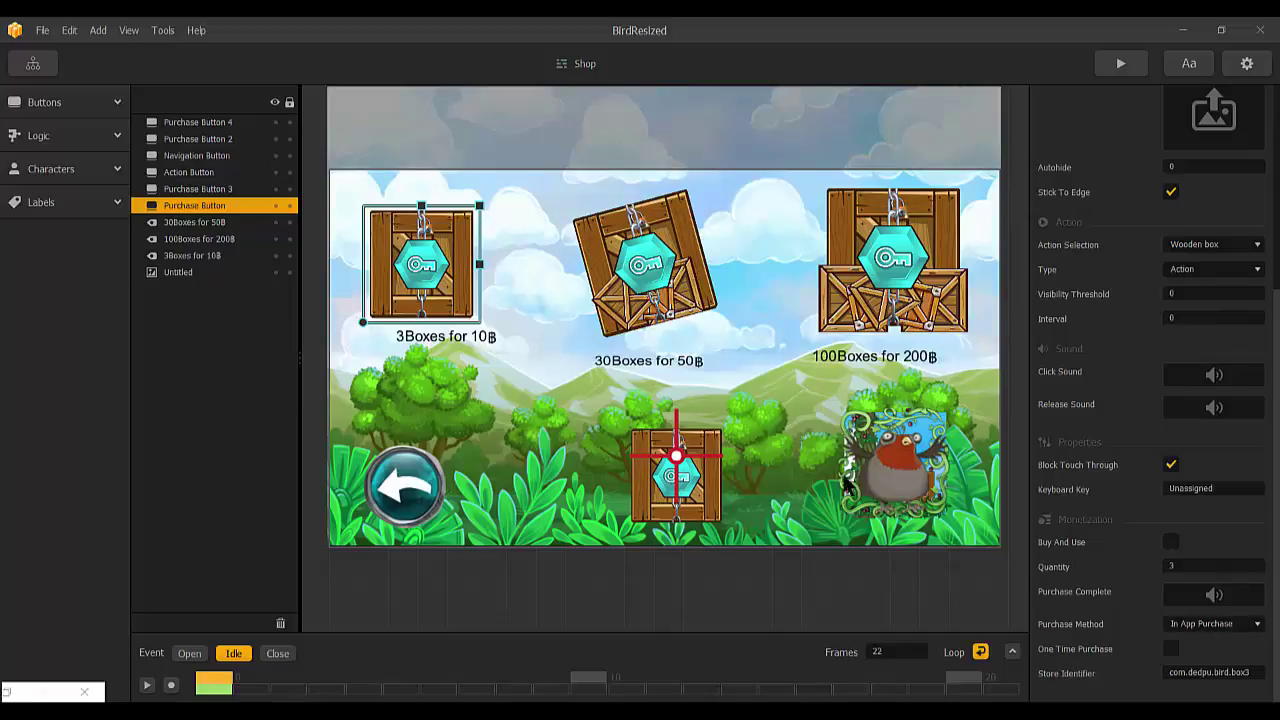
pyautogui.click(885, 470)
pyautogui.scroll(-3, 1120, 615)
pyautogui.scroll(-2, 1105, 612)
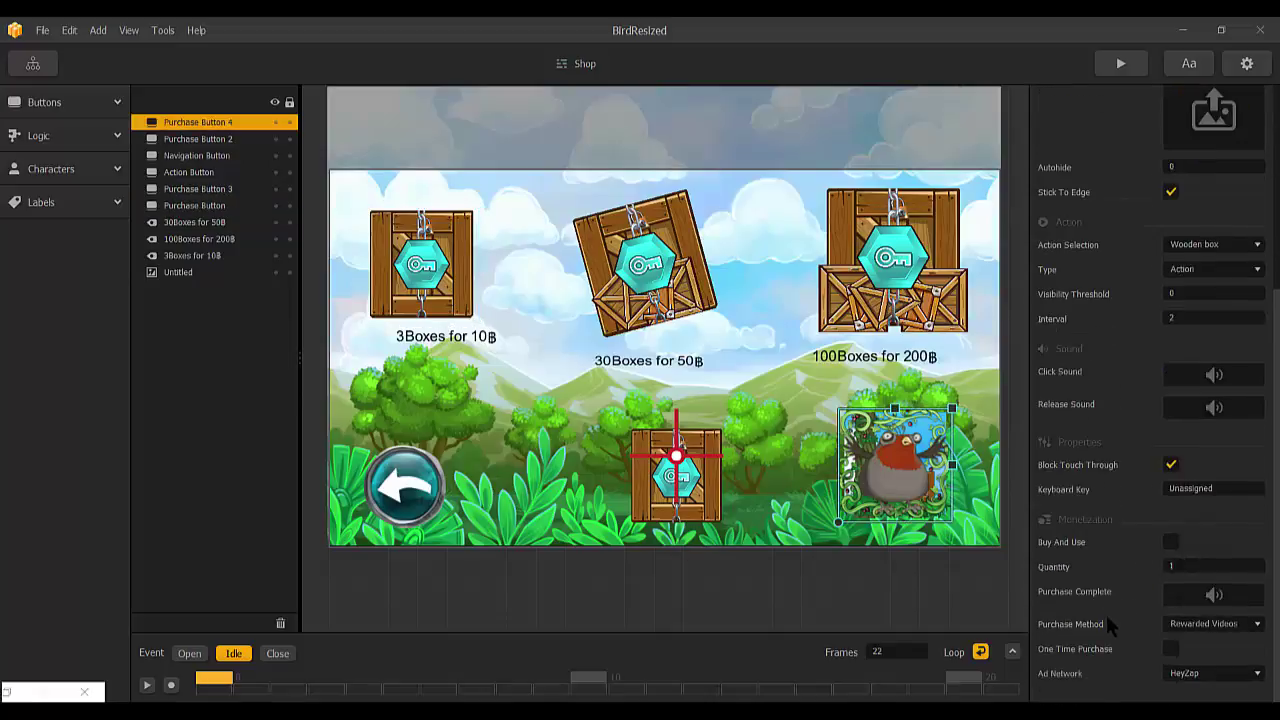
pyautogui.click(1218, 626)
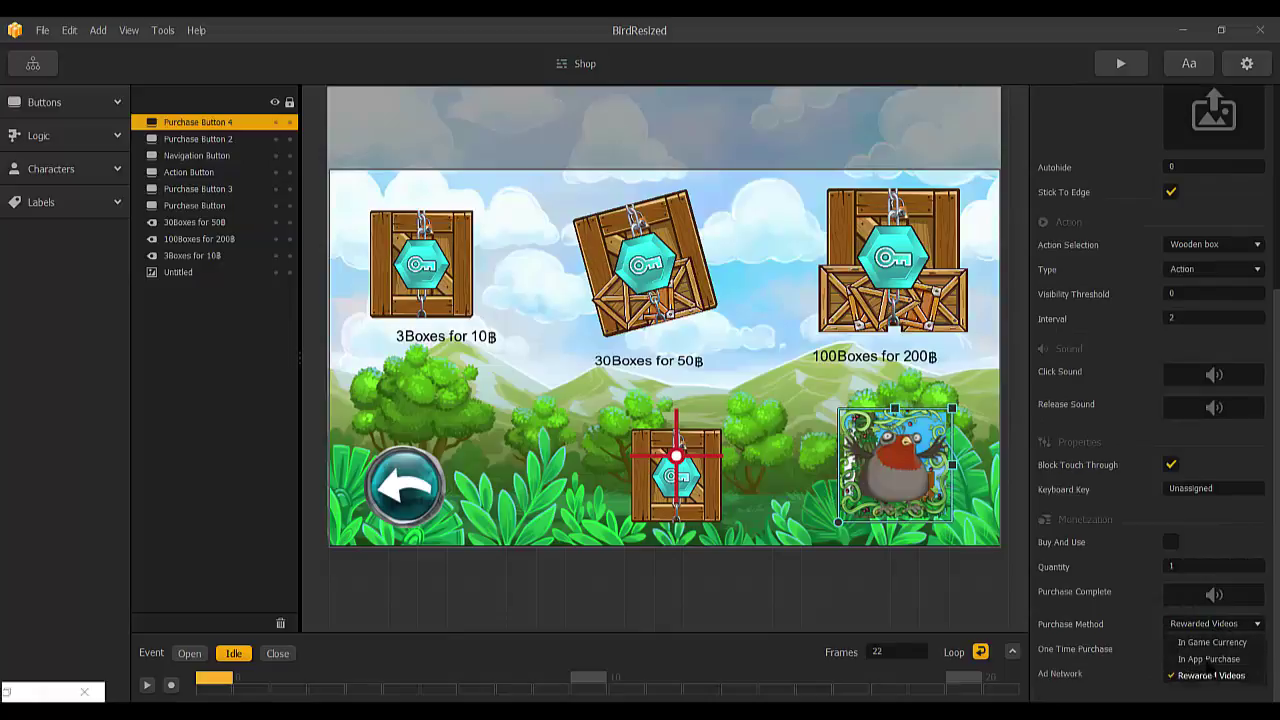
pyautogui.click(1210, 676)
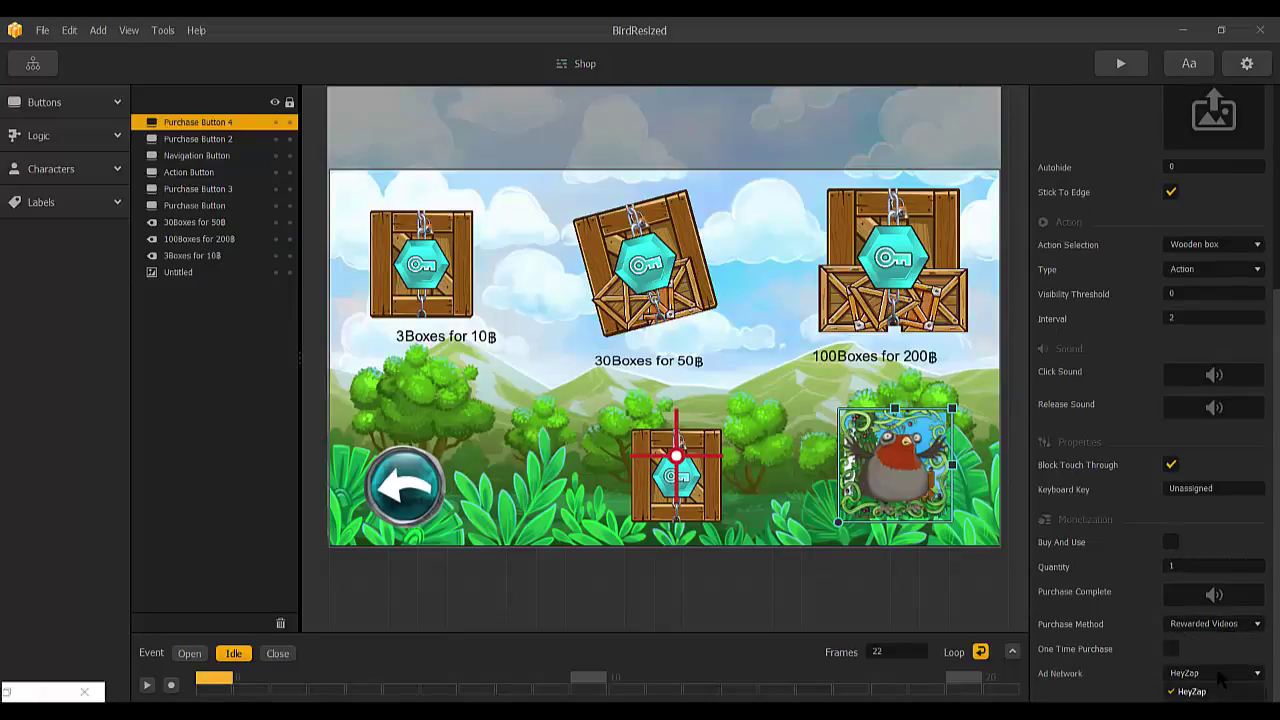
# Set the button's Quantity to 1 and choose HeyZap as its ad network
pyautogui.click(1220, 566)
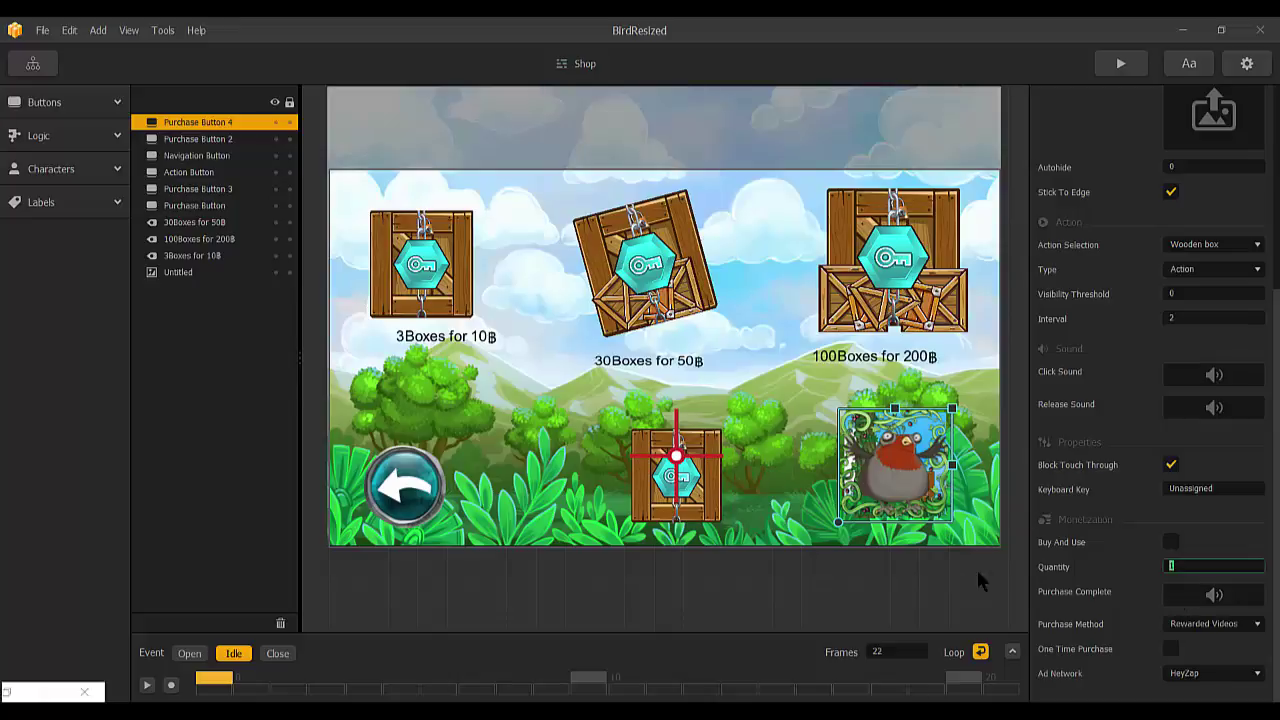
pyautogui.write('1')
pyautogui.click(1195, 673)
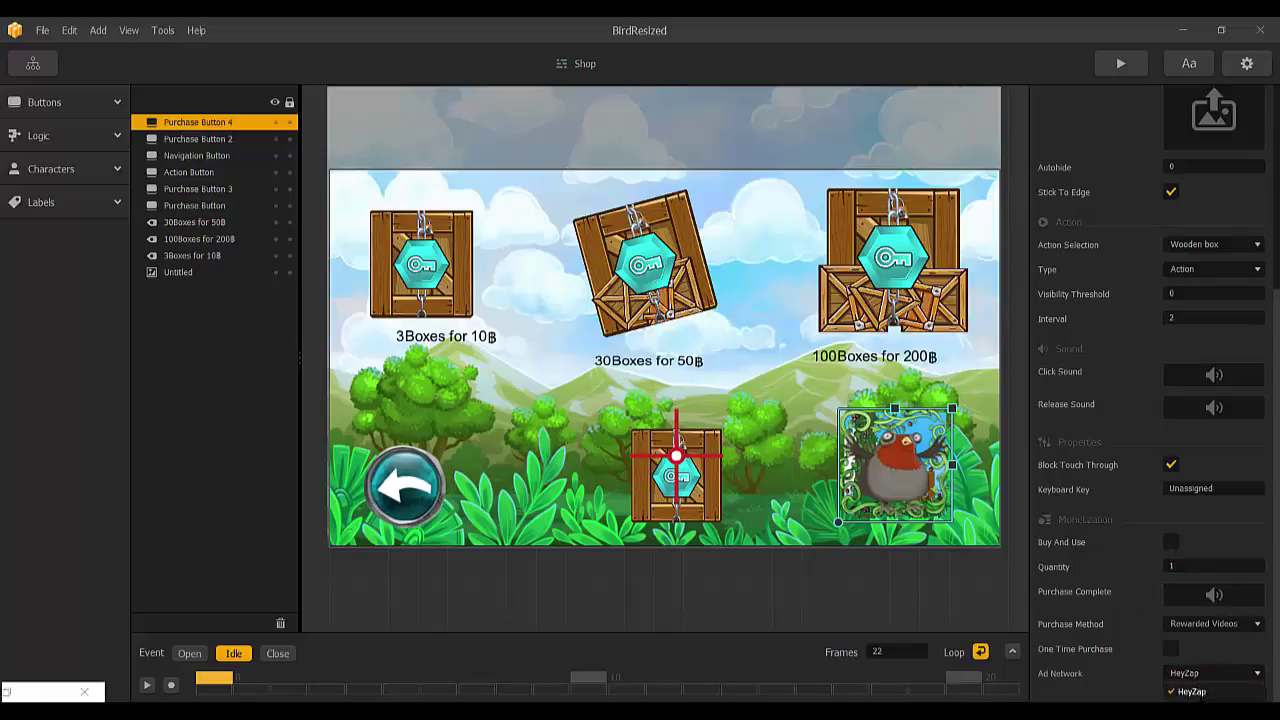
pyautogui.click(1205, 690)
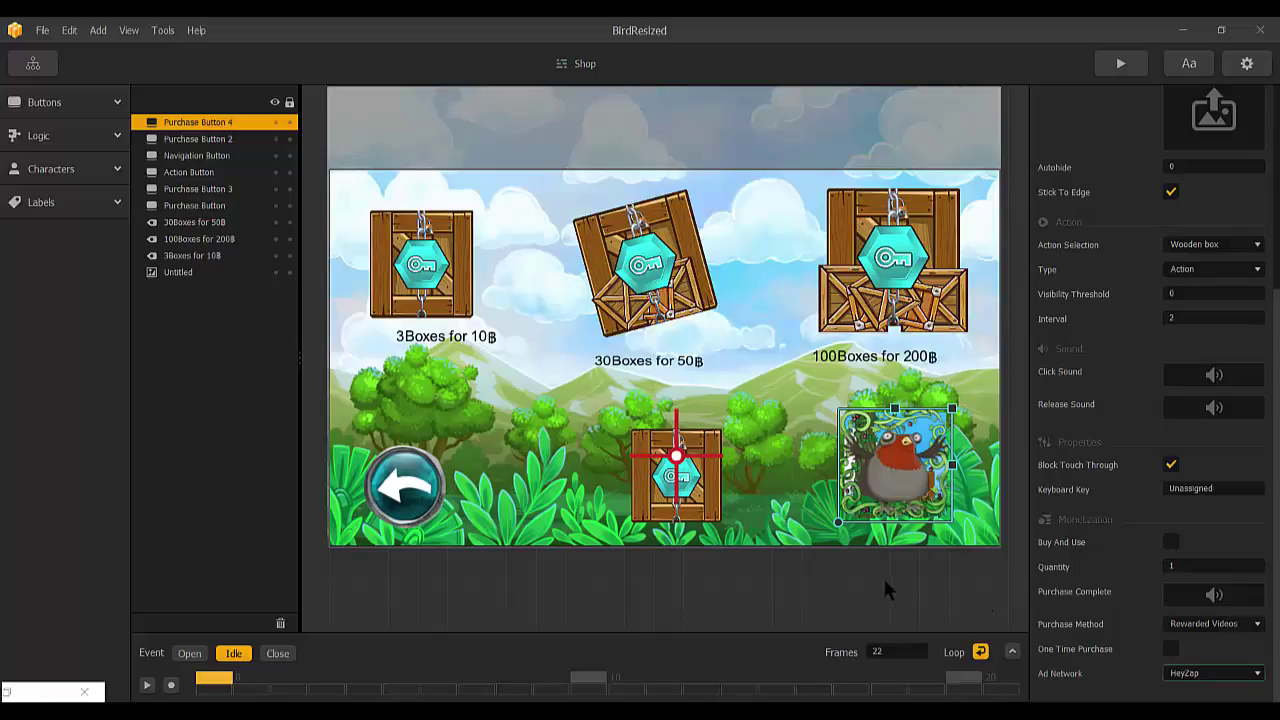
# In Project Settings > Advertisements, set Application Store to Google Play Store and check the HeyZap Publisher ID
pyautogui.click(1260, 75)
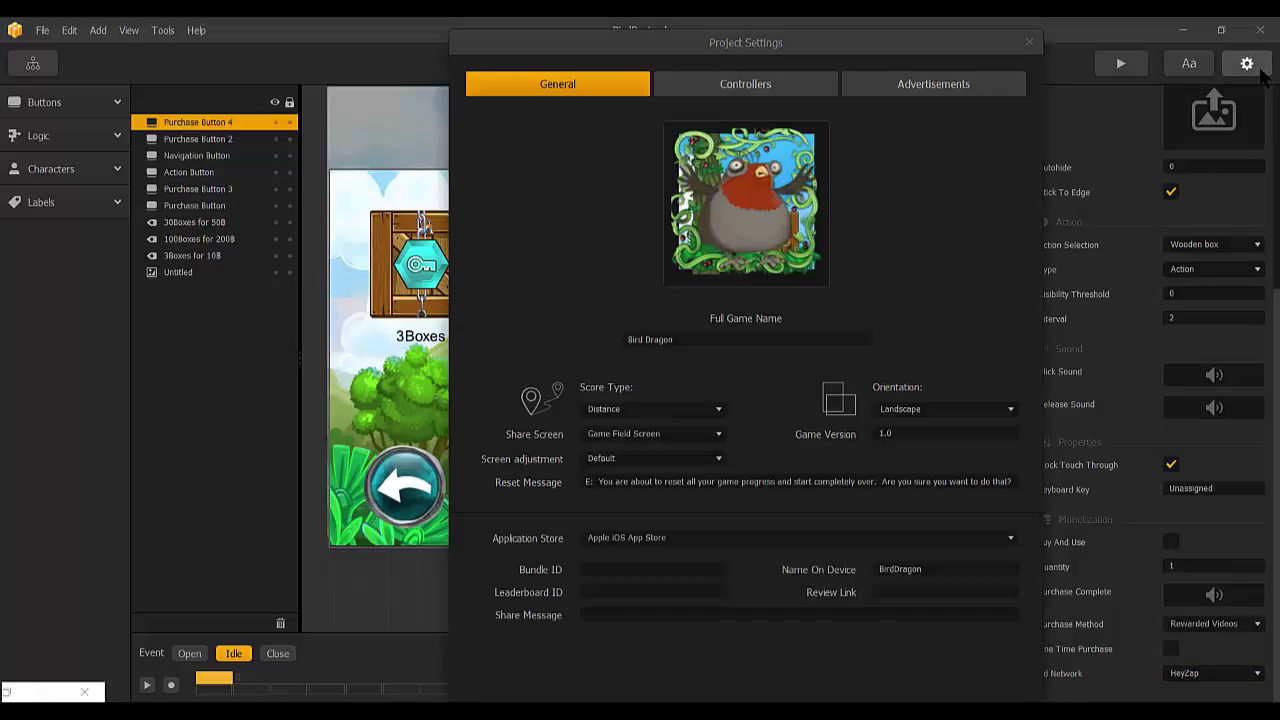
pyautogui.click(914, 86)
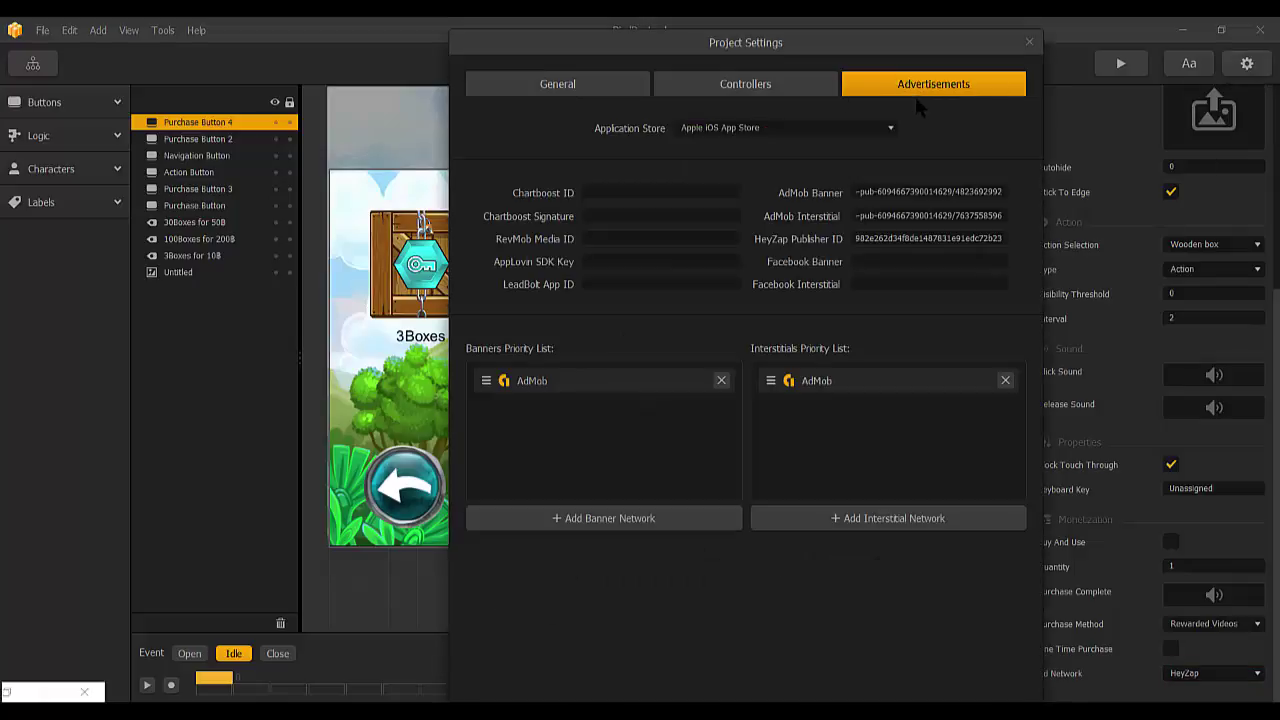
pyautogui.click(858, 122)
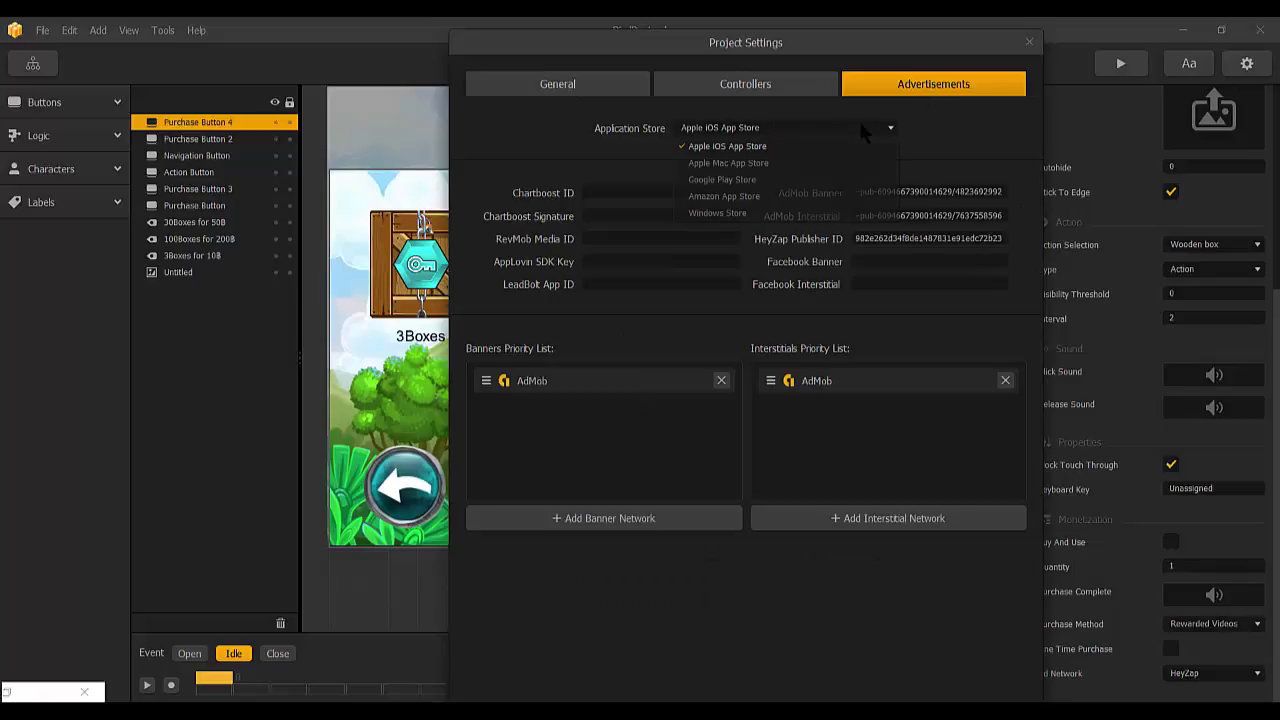
pyautogui.click(820, 180)
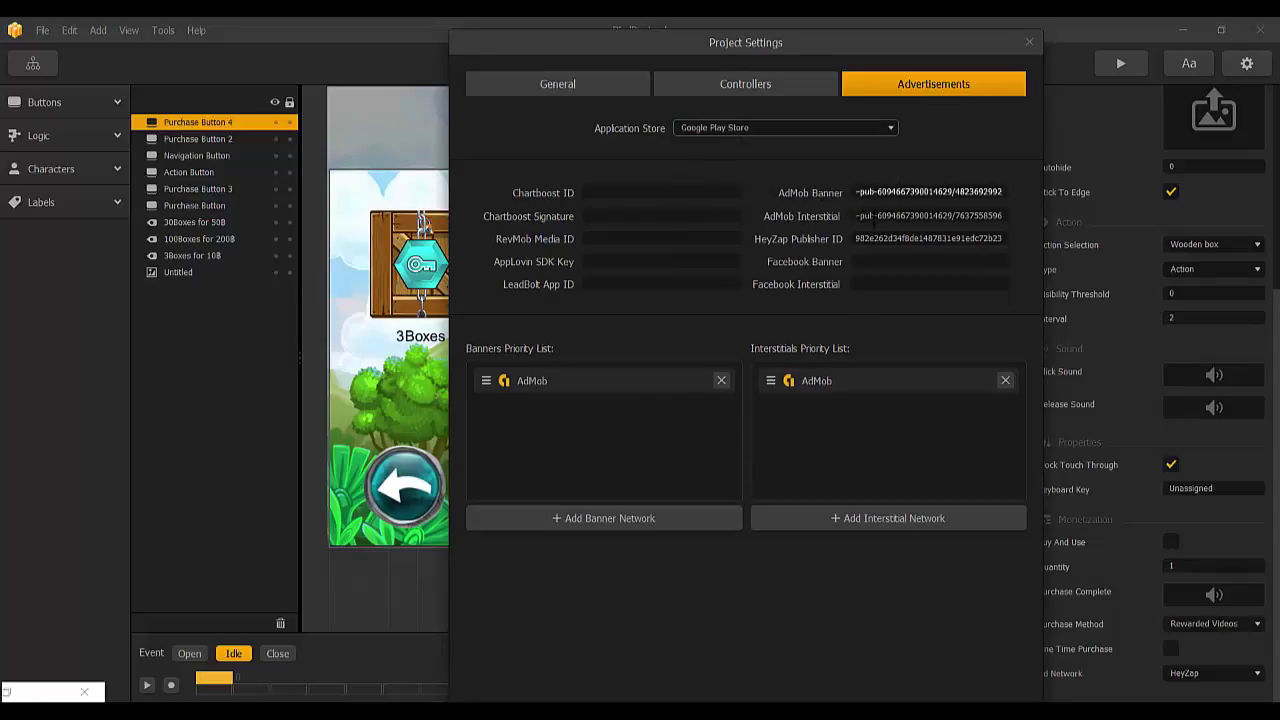
pyautogui.click(912, 239)
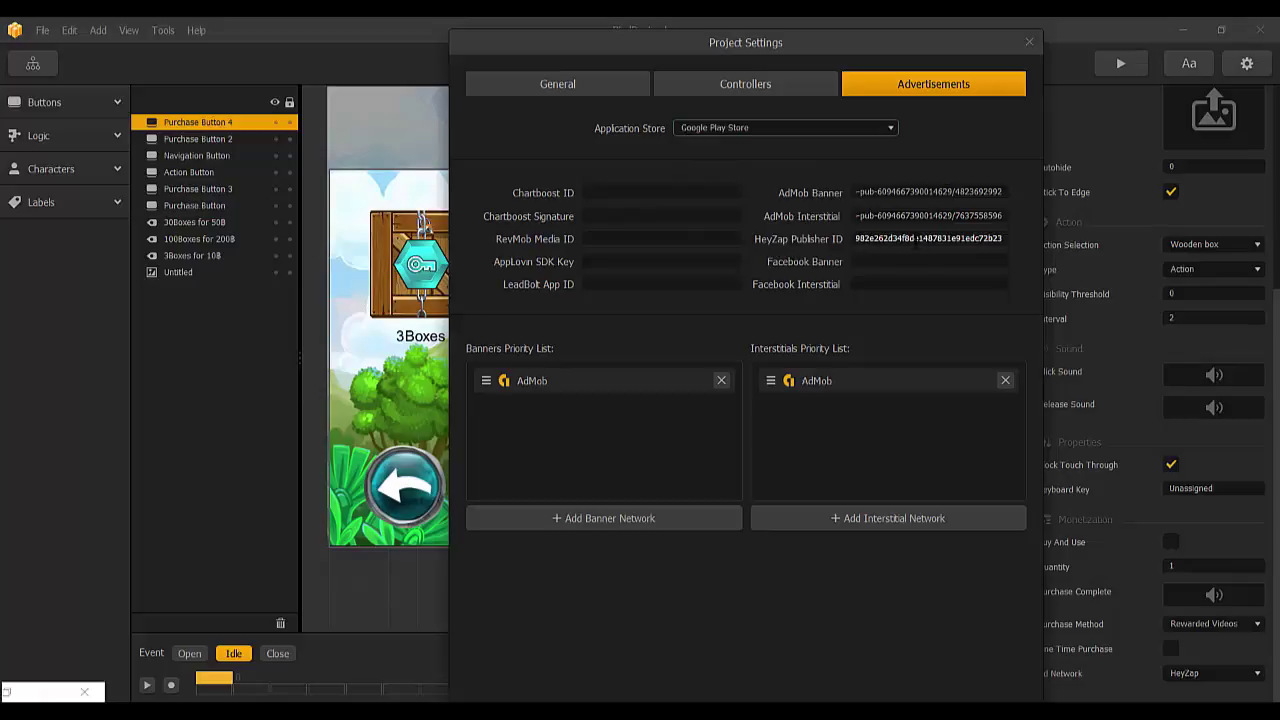
pyautogui.click(1029, 43)
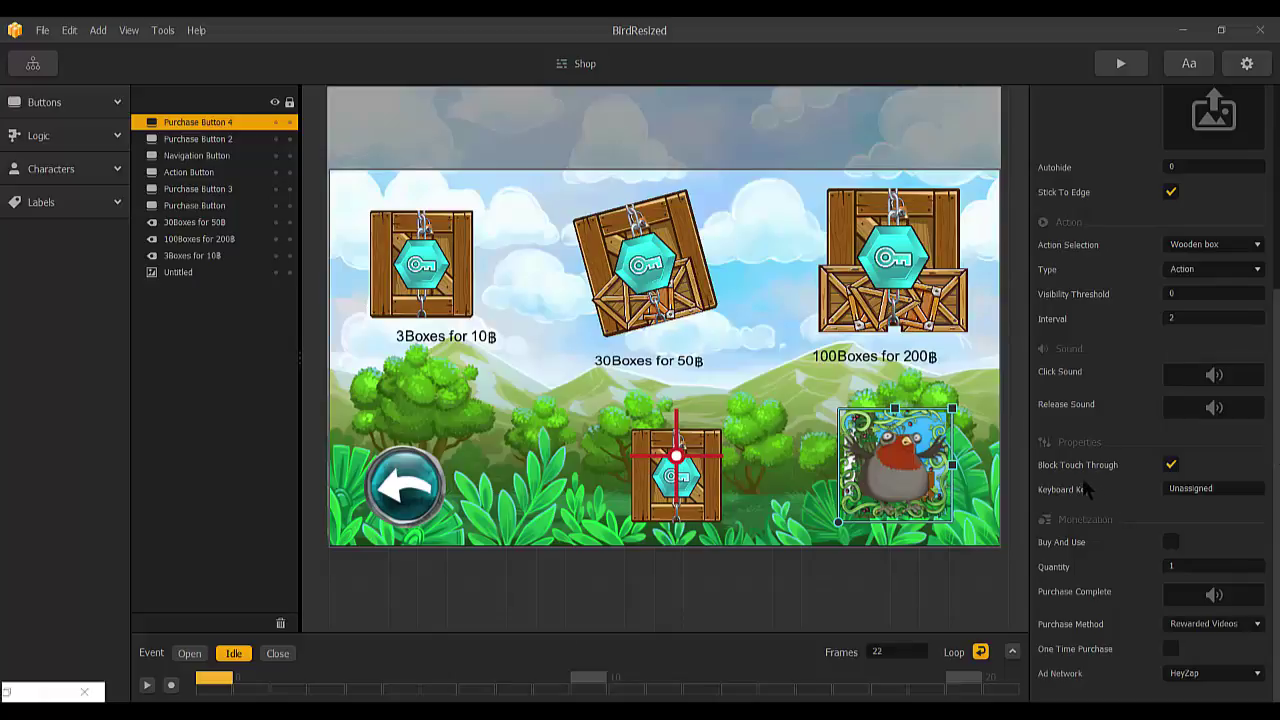
pyautogui.click(42, 30)
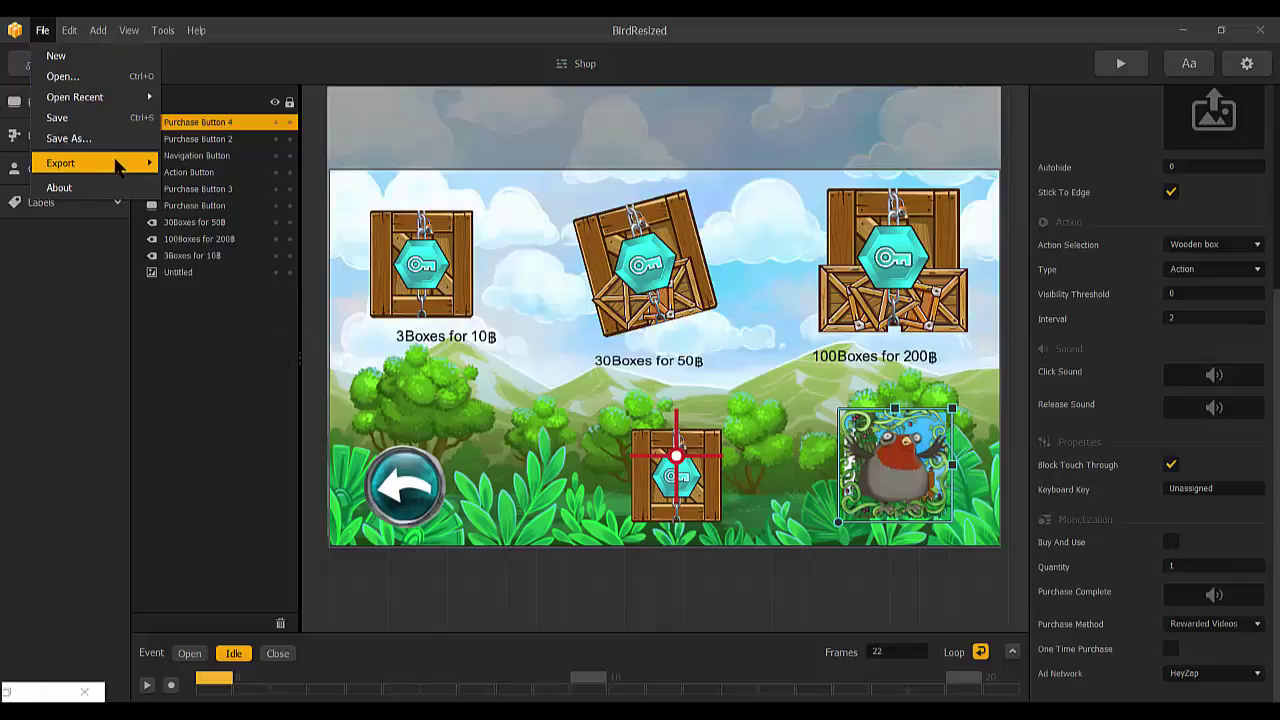
pyautogui.moveTo(116, 164)
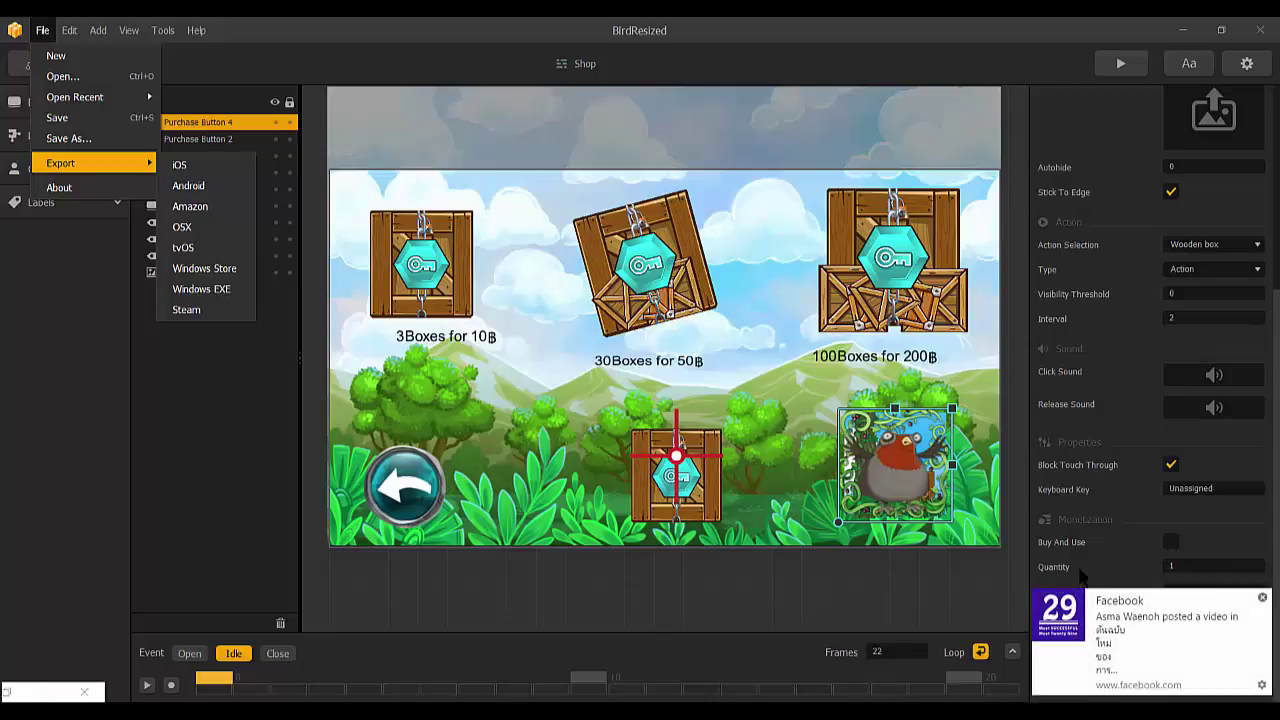
pyautogui.click(1265, 605)
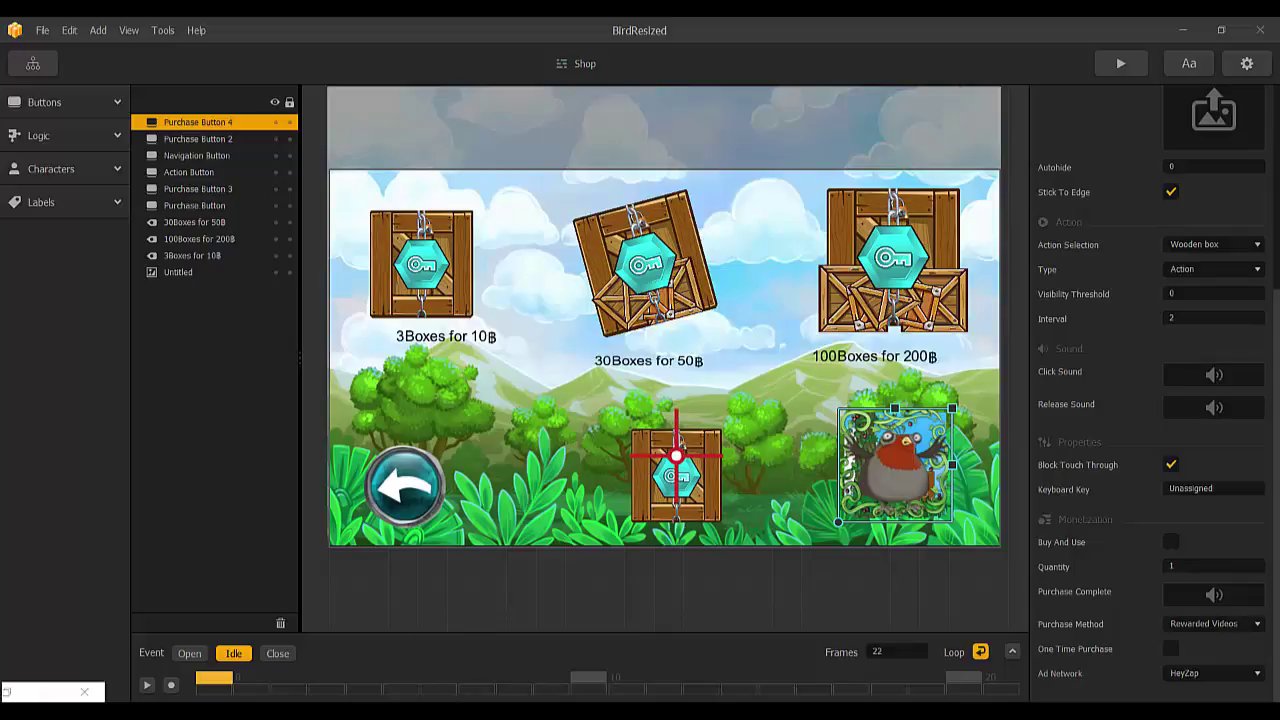
pyautogui.moveTo(431, 712)
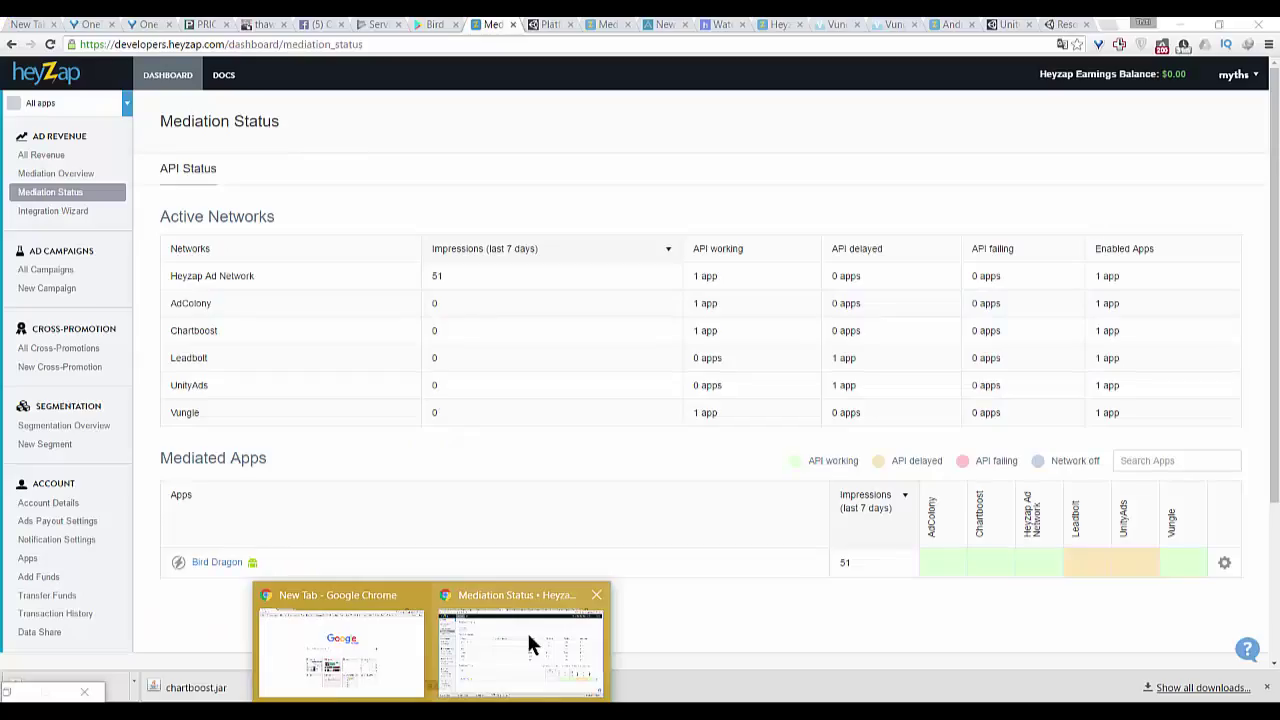
# In the Heyzap dashboard, view Bird Dragon's All Revenue report, then return to Mediation Status
pyautogui.click(528, 643)
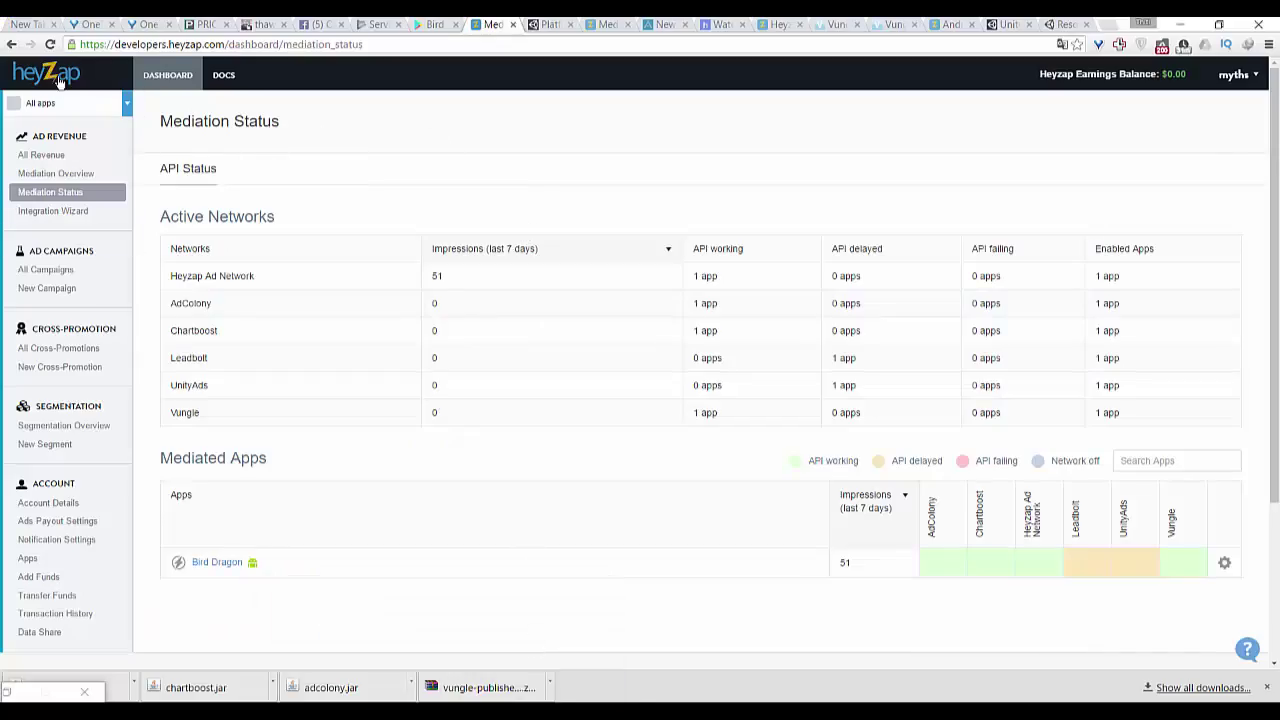
pyautogui.click(70, 160)
pyautogui.doubleClick(66, 138)
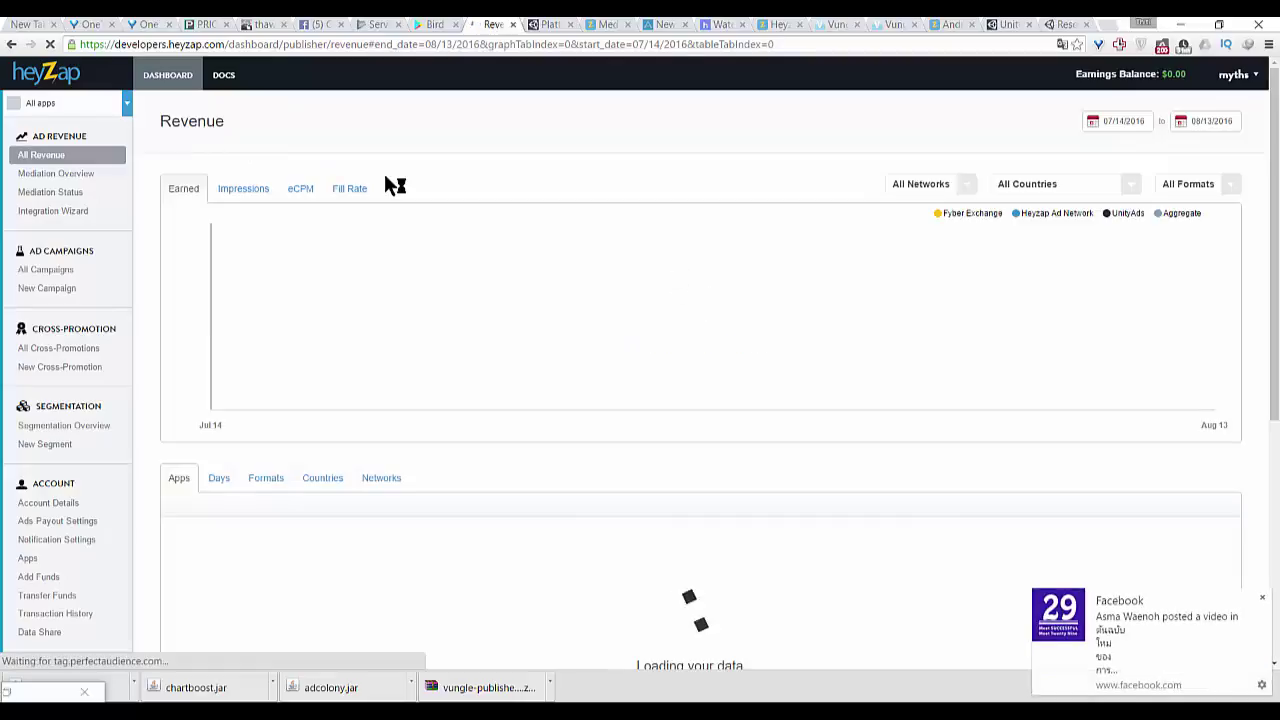
pyautogui.click(1262, 604)
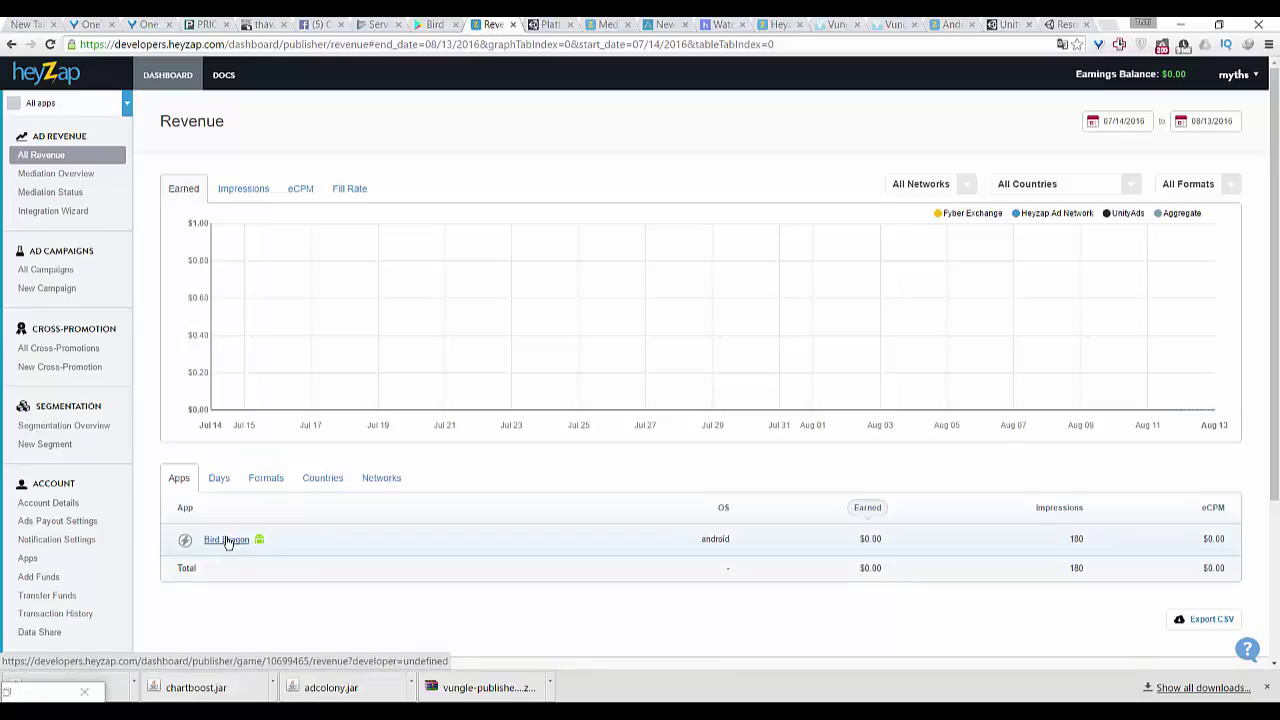
pyautogui.click(62, 198)
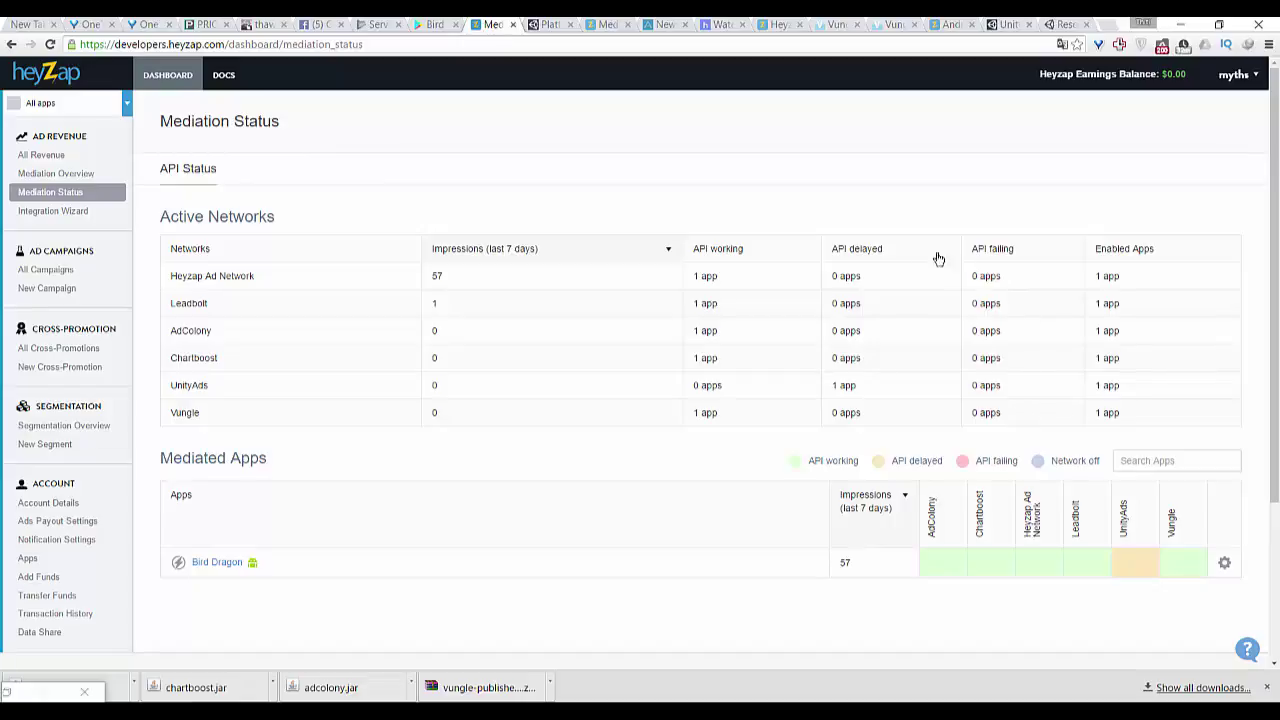
pyautogui.doubleClick(198, 388)
# In HeyZap's Integration Wizard, tick AdMob in the networks table, bringing the selection to seven
pyautogui.click(73, 219)
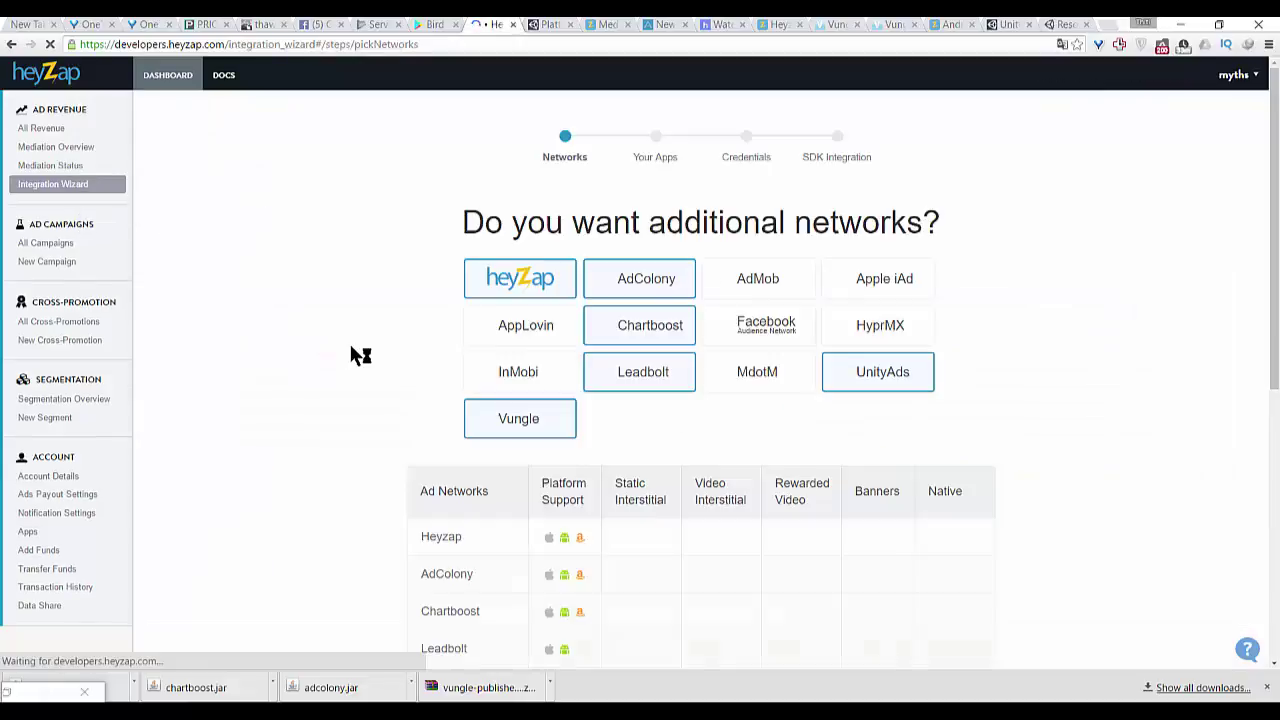
pyautogui.scroll(-4, 360, 365)
pyautogui.scroll(4, 371, 359)
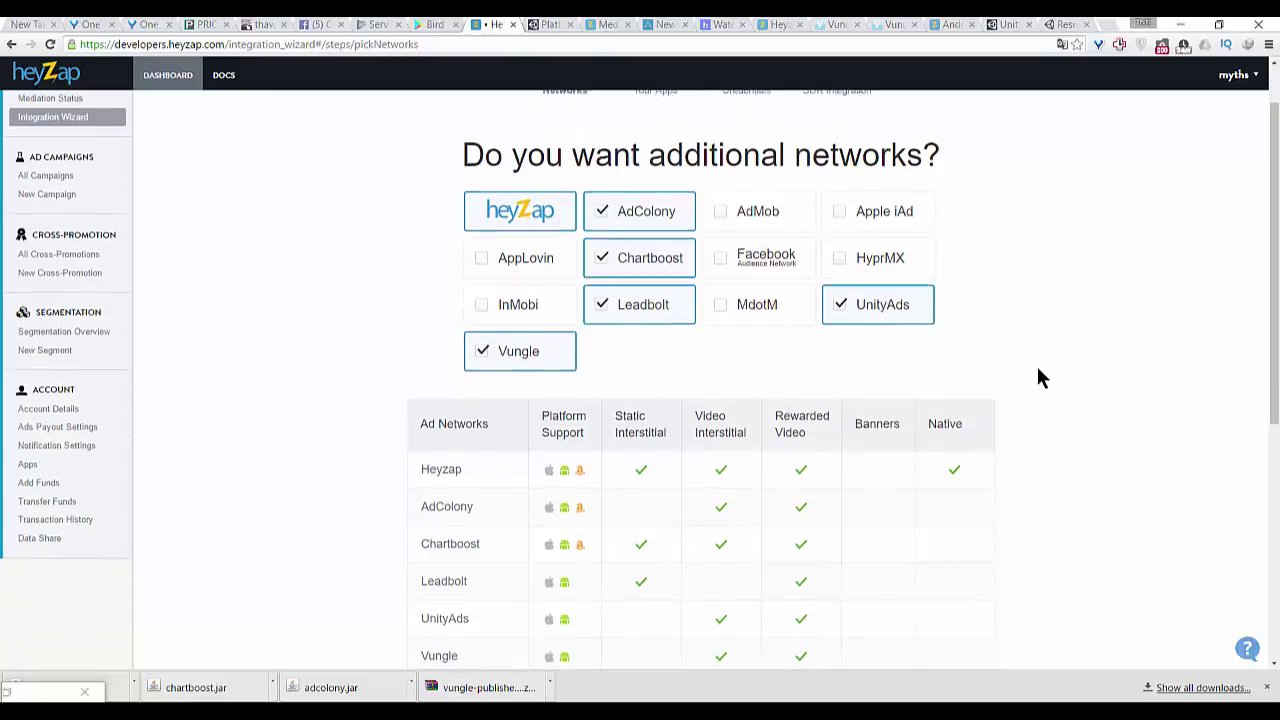
pyautogui.scroll(-2, 1036, 363)
pyautogui.scroll(1, 1036, 364)
pyautogui.scroll(1, 1036, 378)
pyautogui.click(716, 213)
pyautogui.scroll(-1, 572, 566)
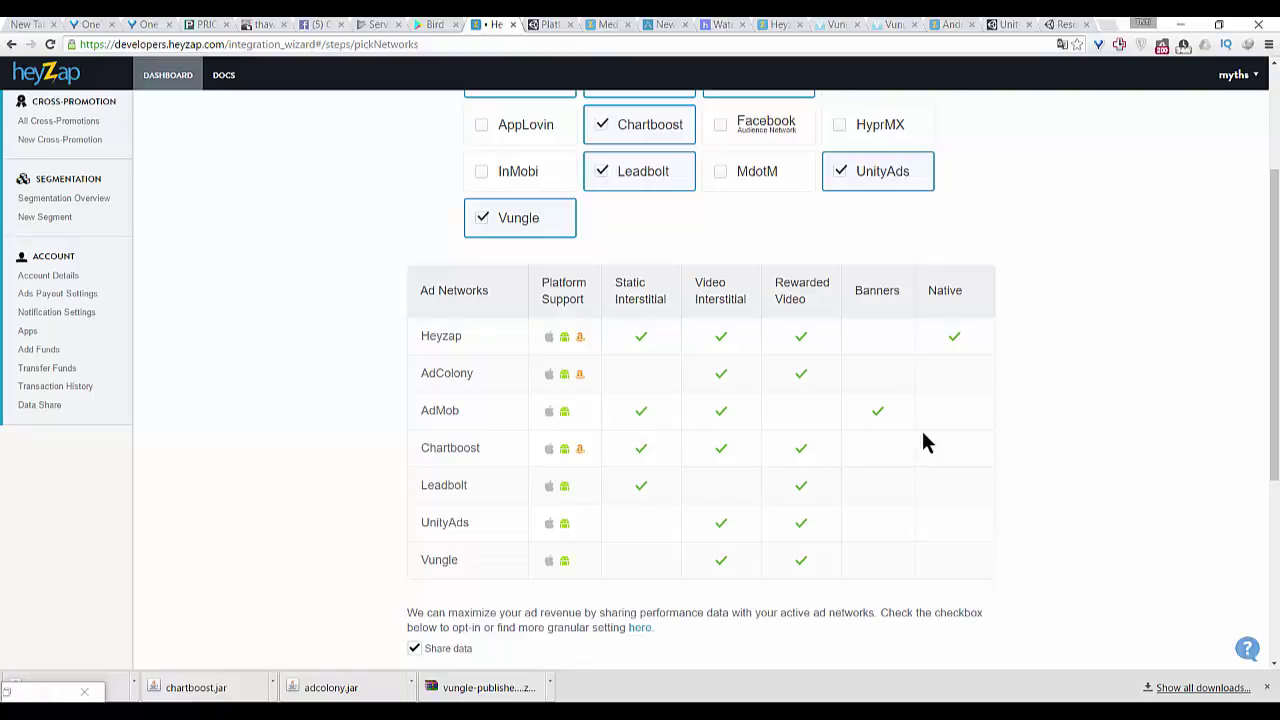
pyautogui.scroll(1, 1000, 443)
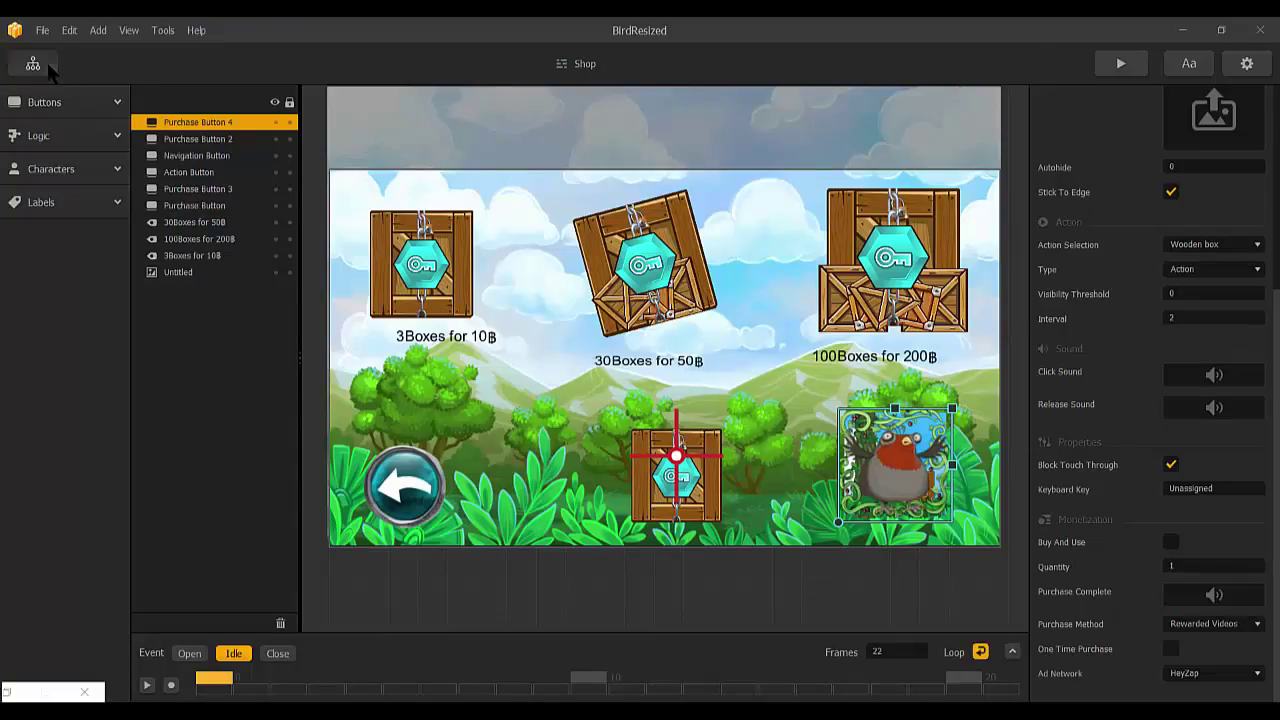
# Select Dragon Unlock in the mind map, leave its Ad Banner on AdMob, and review the Advertisements settings
pyautogui.click(38, 60)
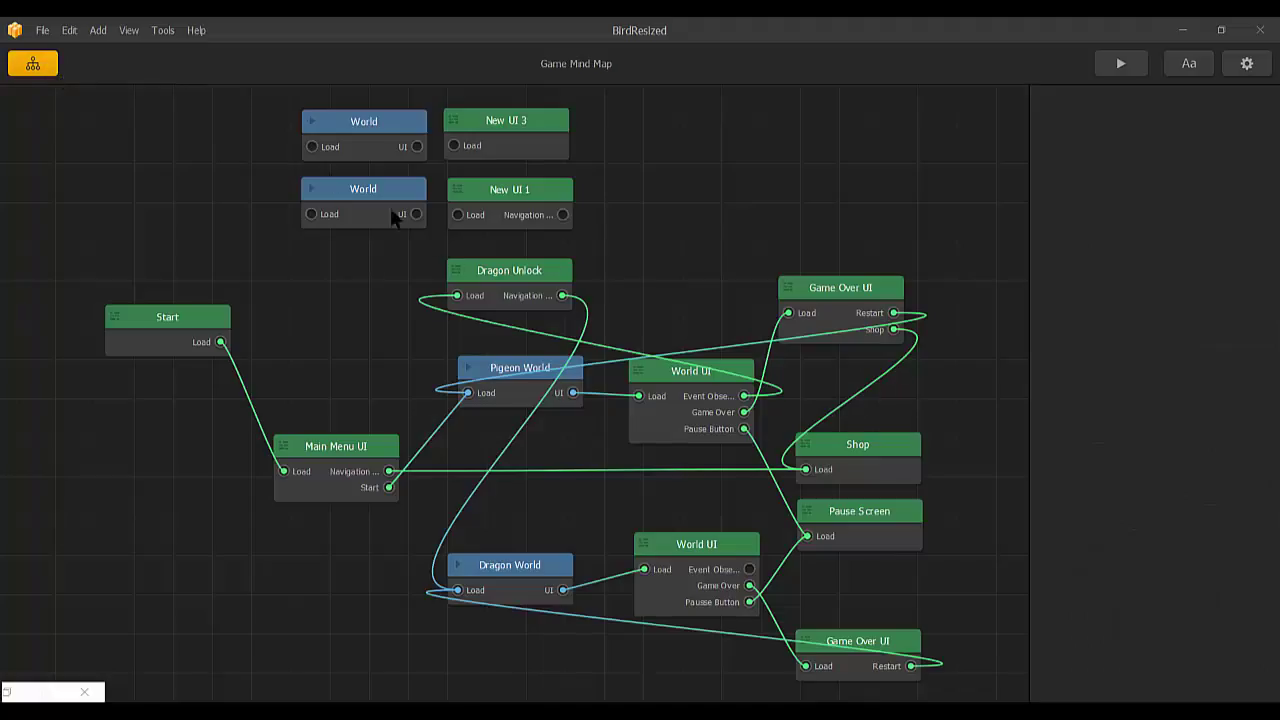
pyautogui.click(515, 288)
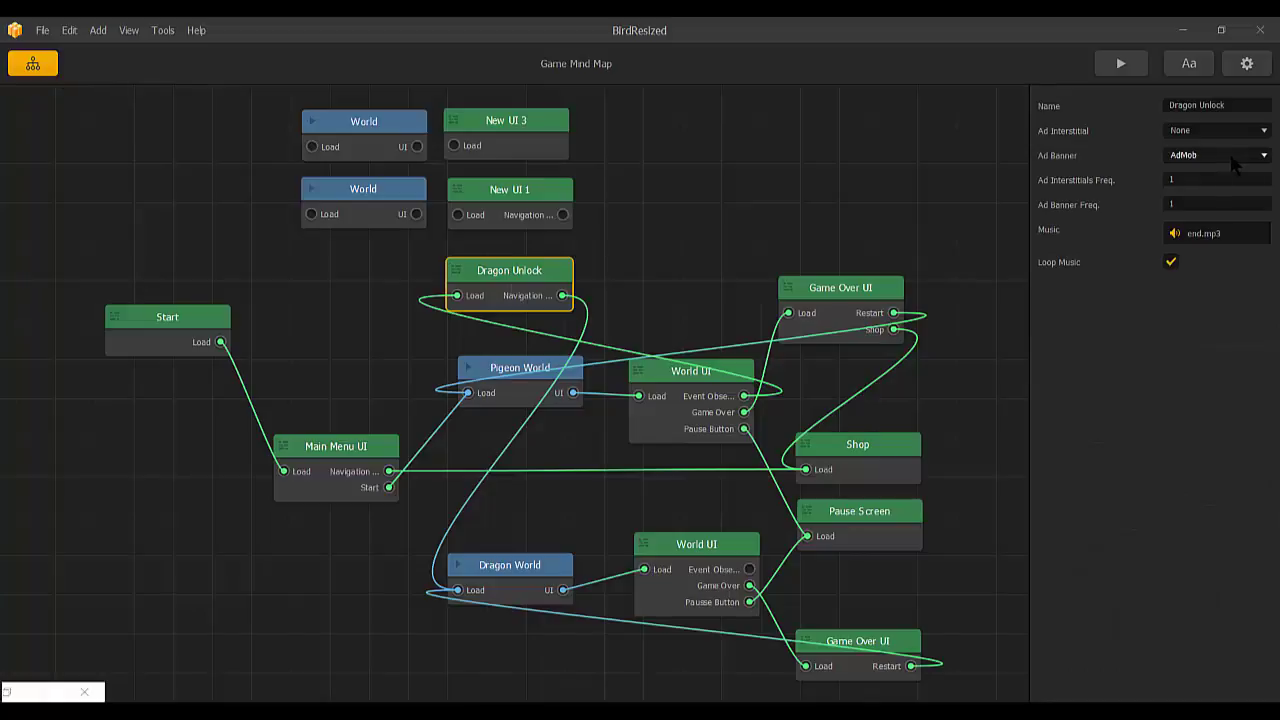
pyautogui.click(1231, 157)
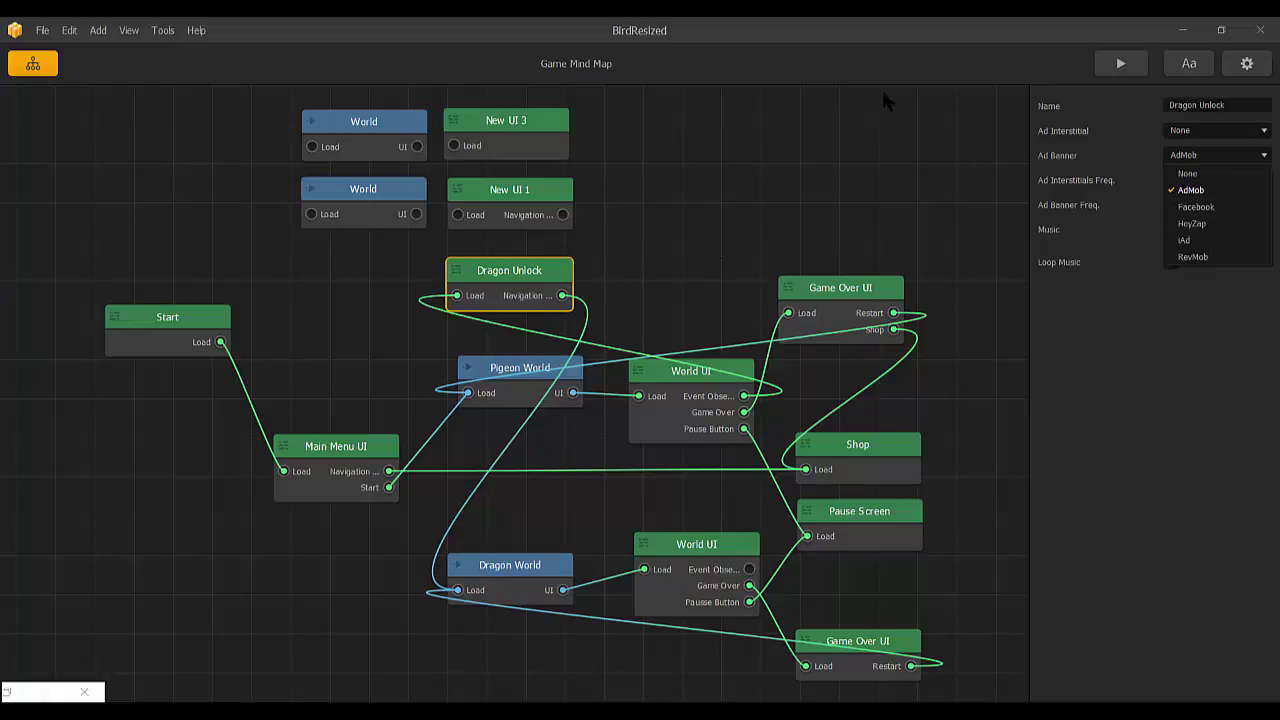
pyautogui.click(1244, 75)
pyautogui.click(1247, 63)
pyautogui.click(978, 87)
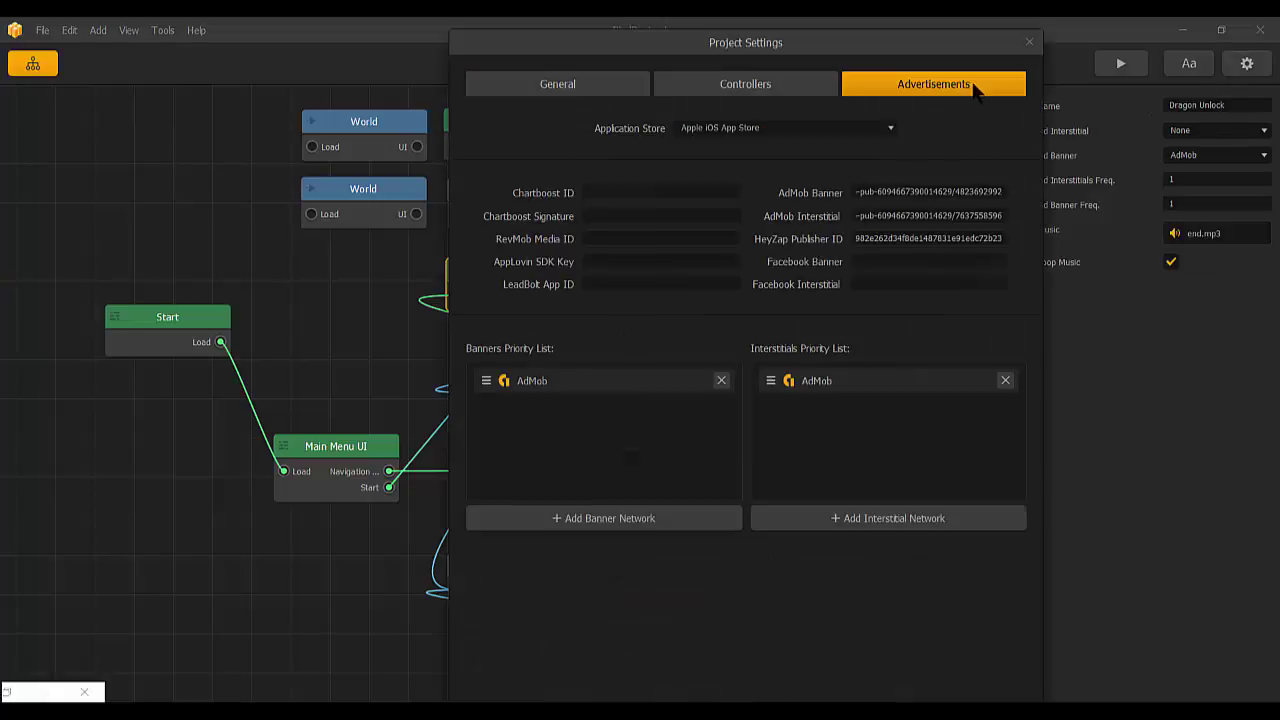
pyautogui.click(1028, 43)
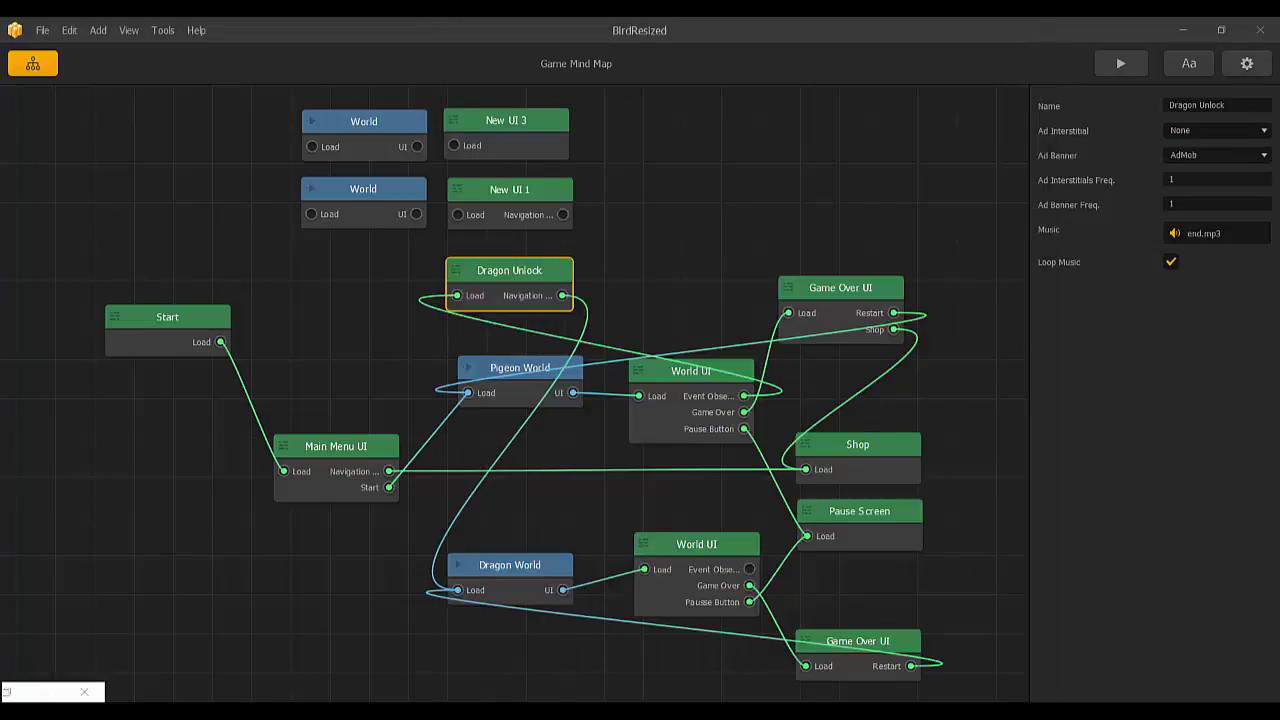
pyautogui.moveTo(470, 712)
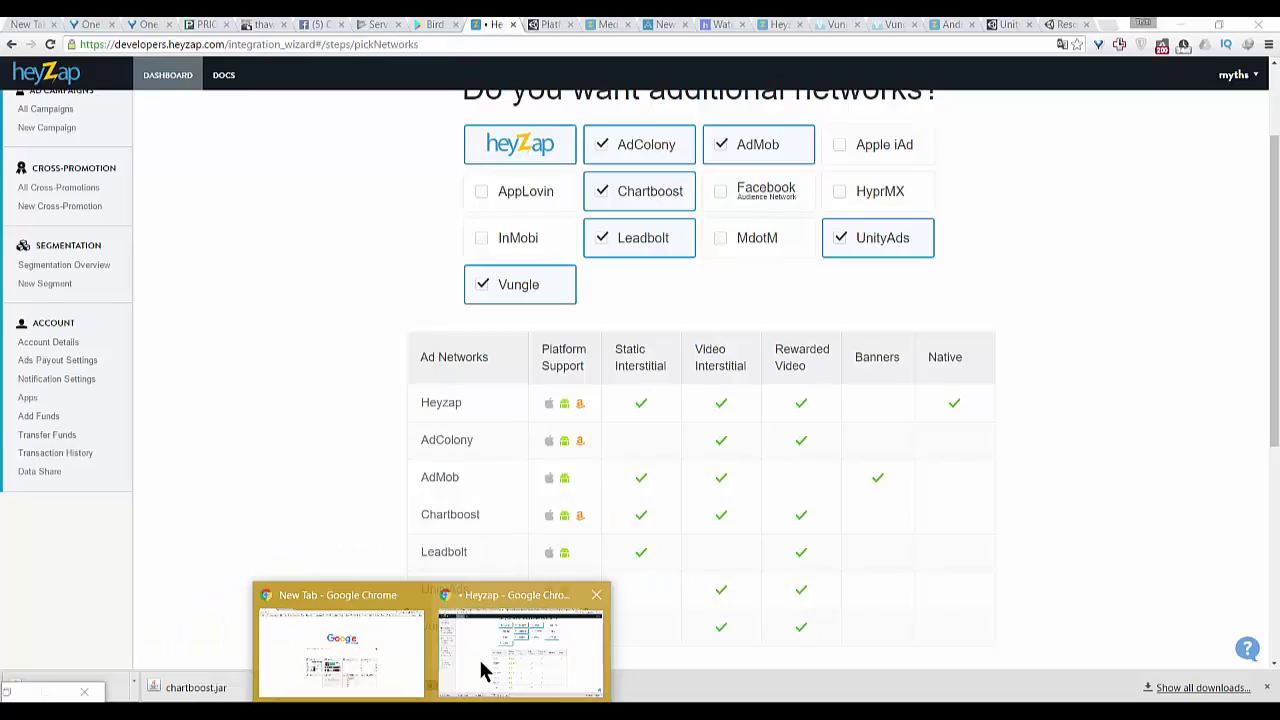
# Untick AdMob in the Heyzap network grid, leaving Facebook Audience Network unselected
pyautogui.click(479, 657)
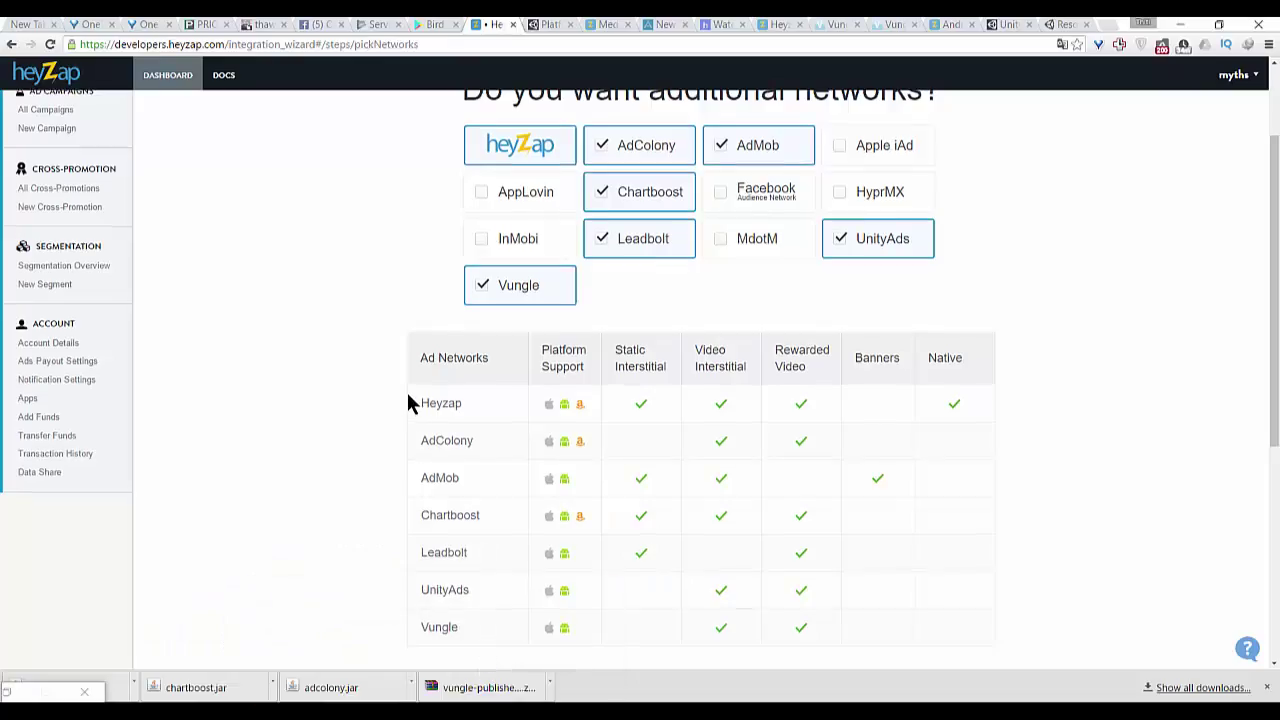
pyautogui.scroll(1, 410, 390)
pyautogui.click(717, 218)
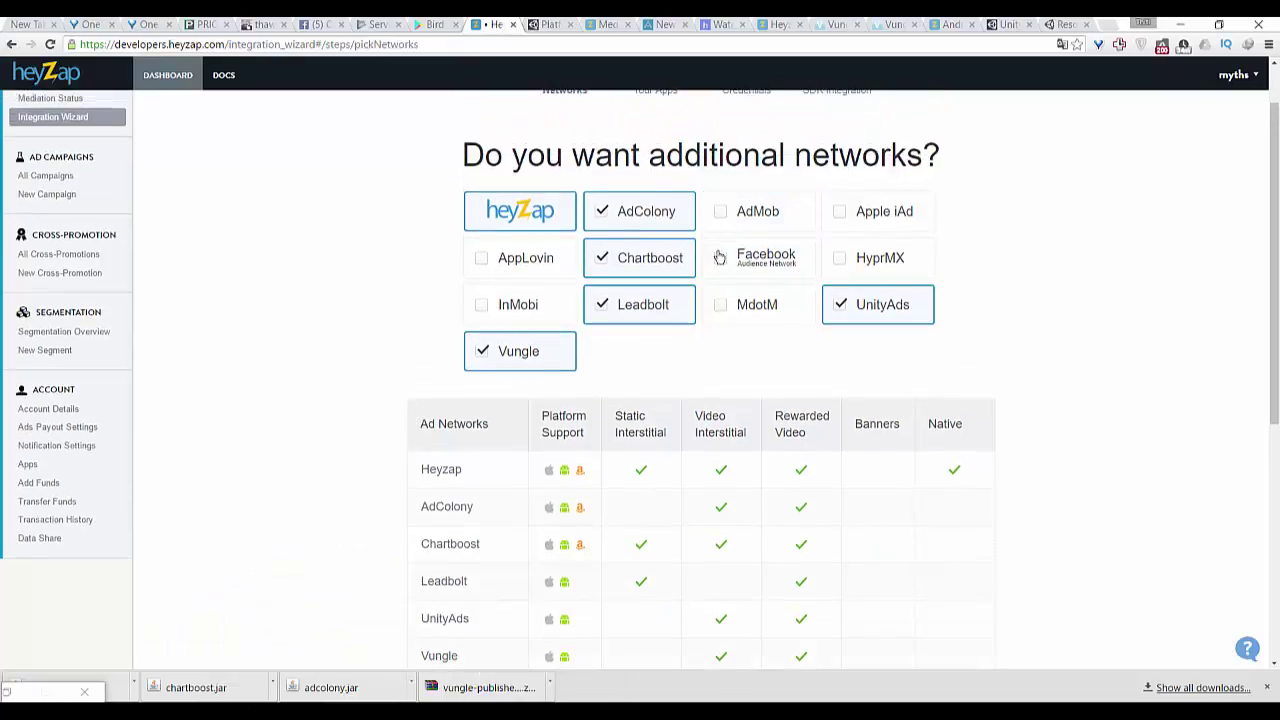
pyautogui.click(721, 258)
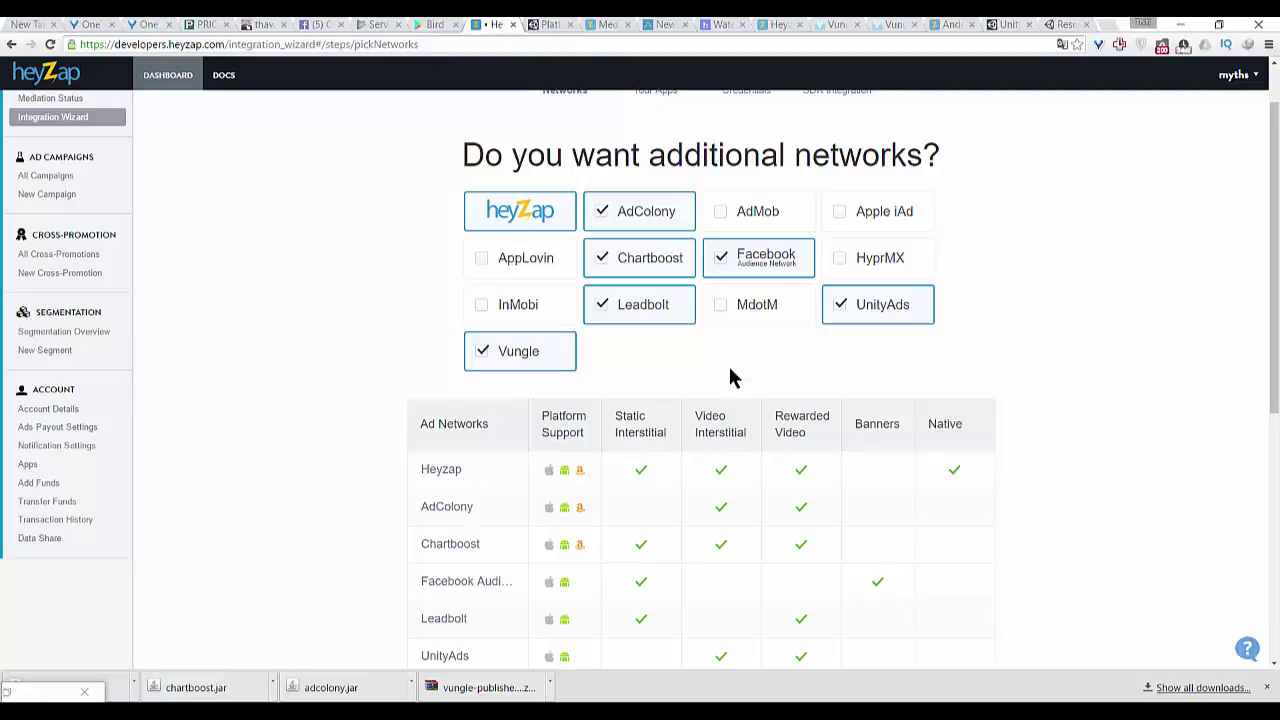
pyautogui.click(721, 268)
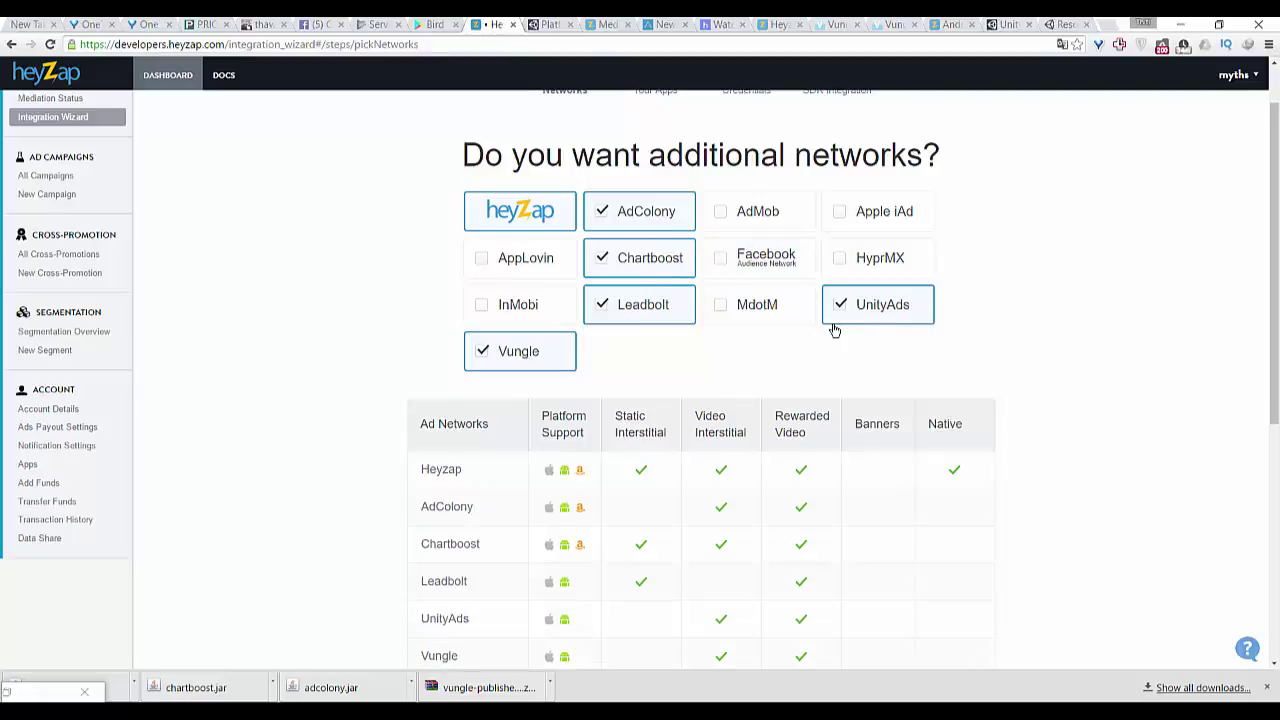
# Leave HyprMX unchecked among the extra networks and scroll down toward Continue
pyautogui.scroll(-1, 971, 314)
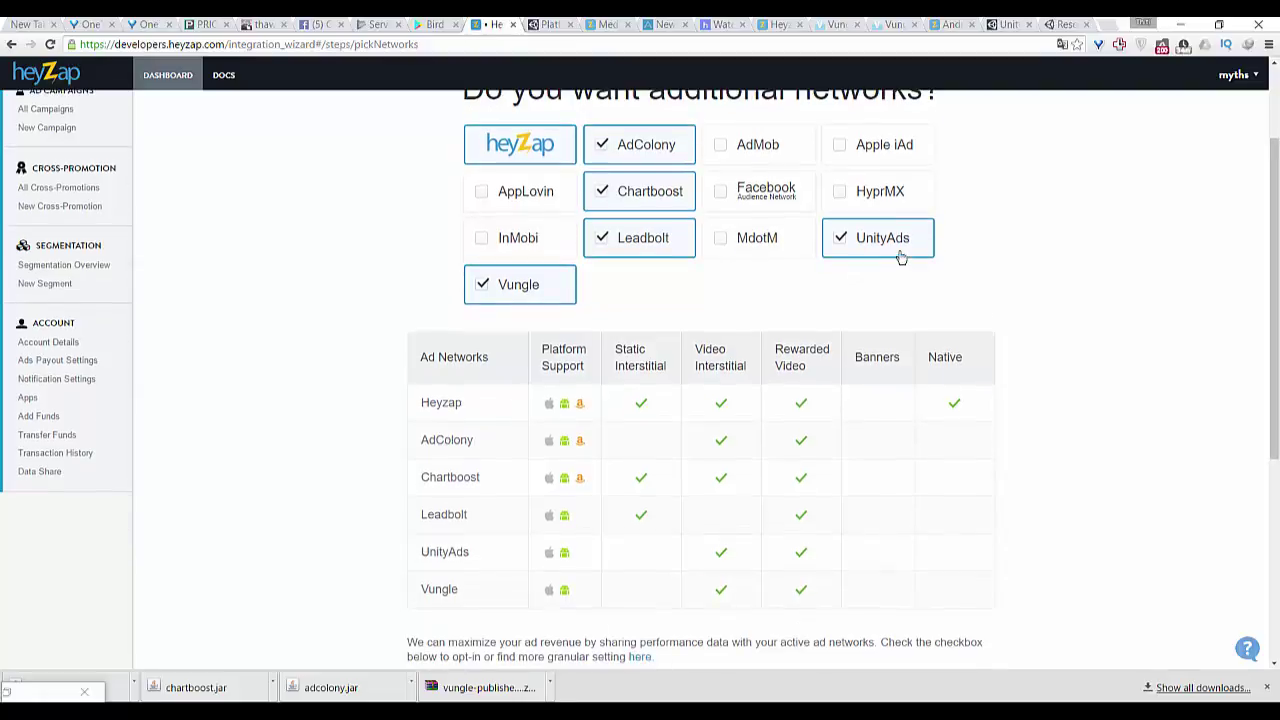
pyautogui.click(845, 194)
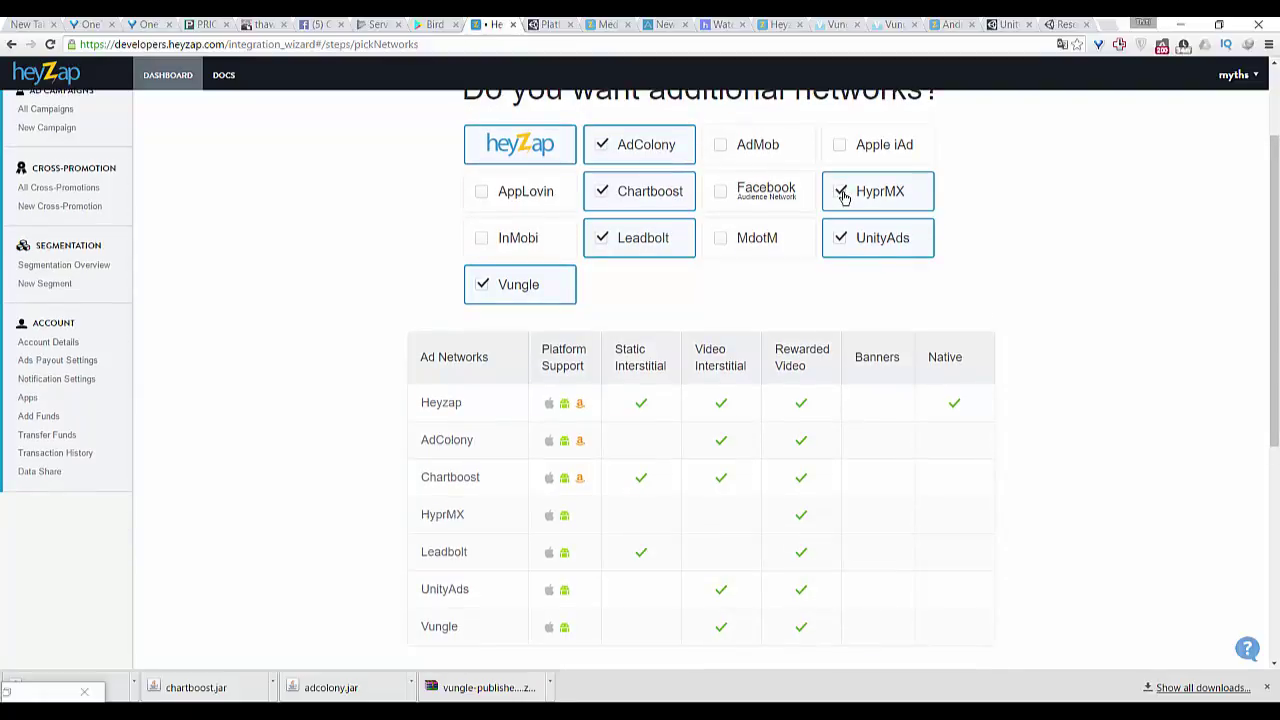
pyautogui.click(844, 197)
pyautogui.click(844, 197)
pyautogui.click(844, 197)
pyautogui.click(845, 199)
pyautogui.click(844, 200)
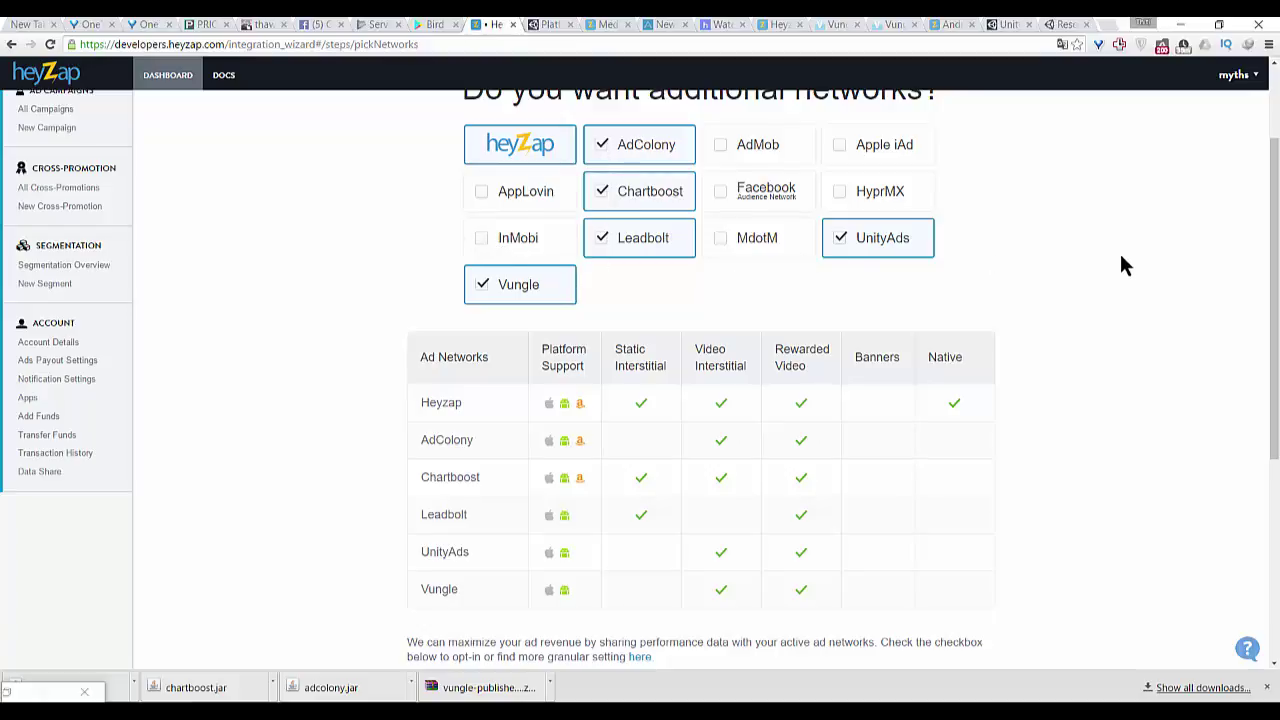
pyautogui.scroll(-2, 1115, 262)
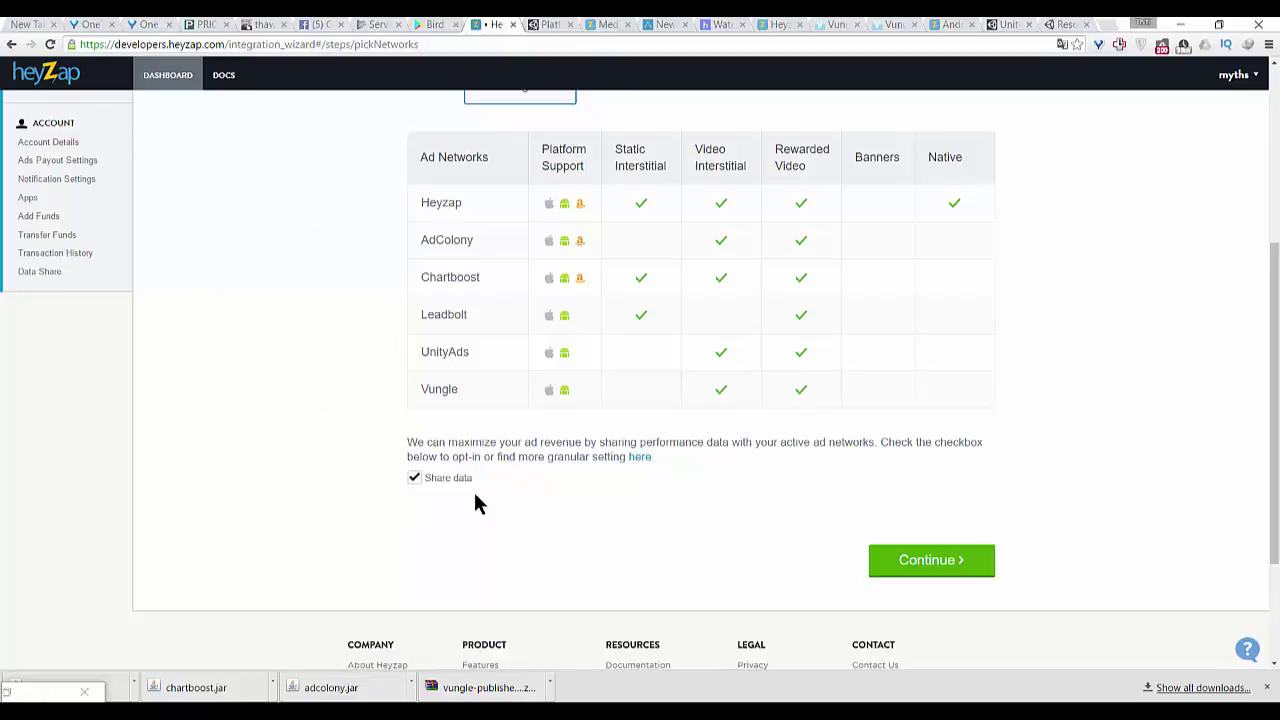
pyautogui.scroll(2, 474, 495)
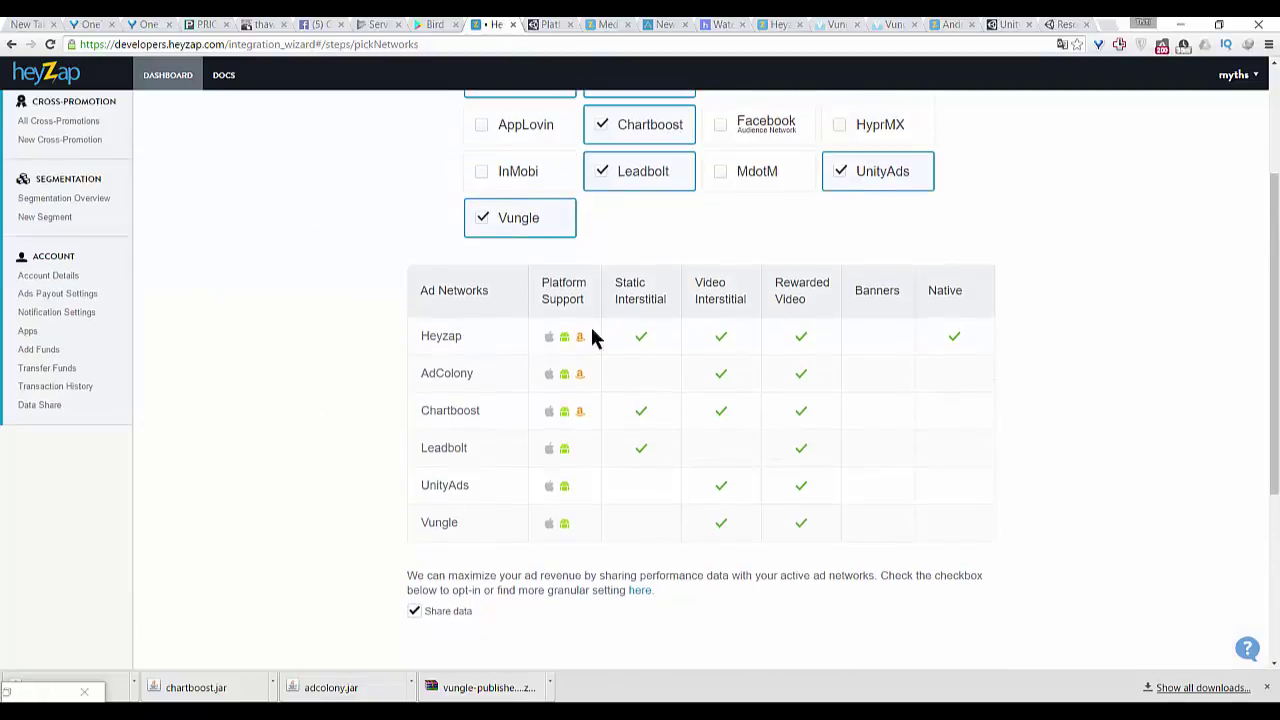
pyautogui.scroll(-1, 323, 437)
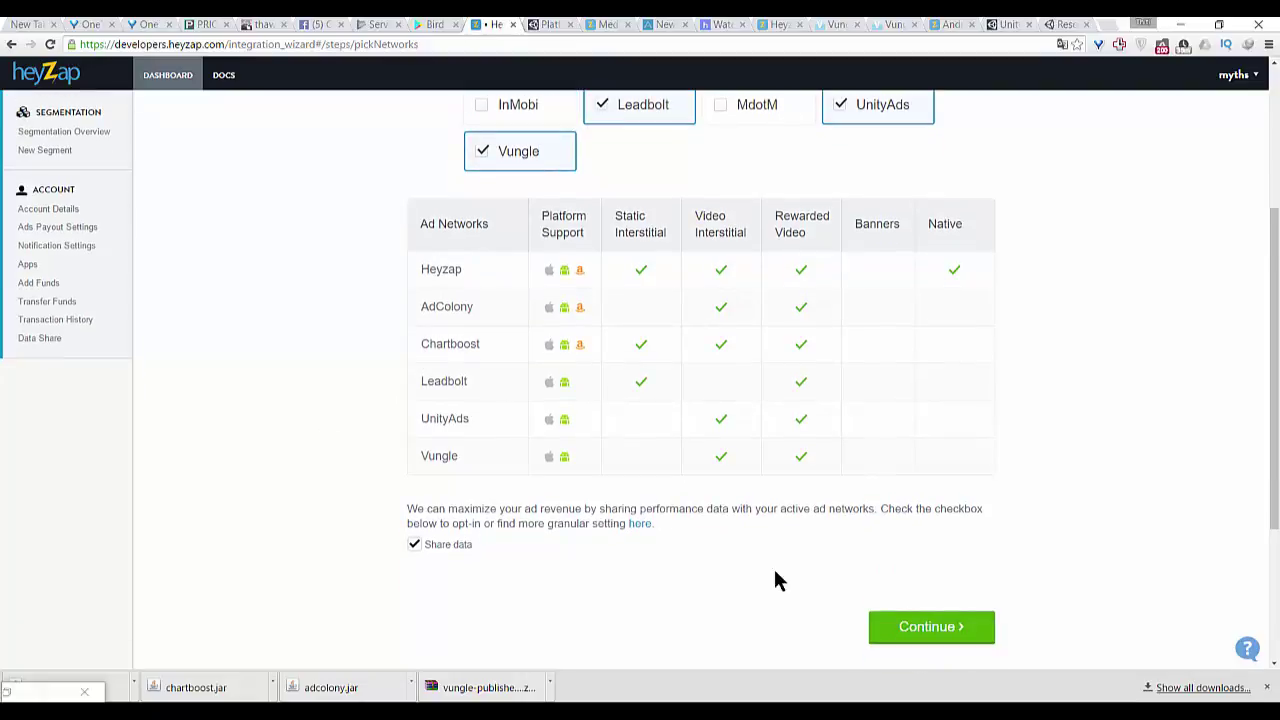
# Continue past Networks and Pick your apps with Bird Dragon ticked, reaching the Credentials step
pyautogui.click(912, 626)
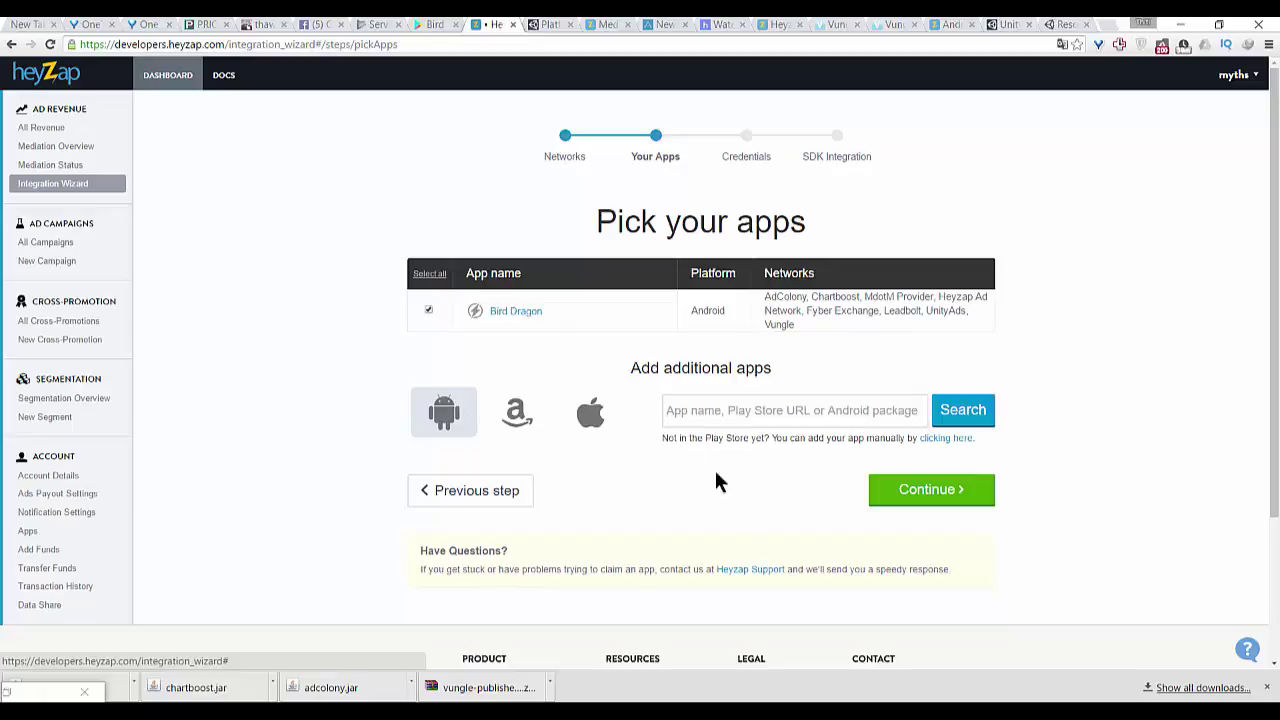
pyautogui.click(935, 493)
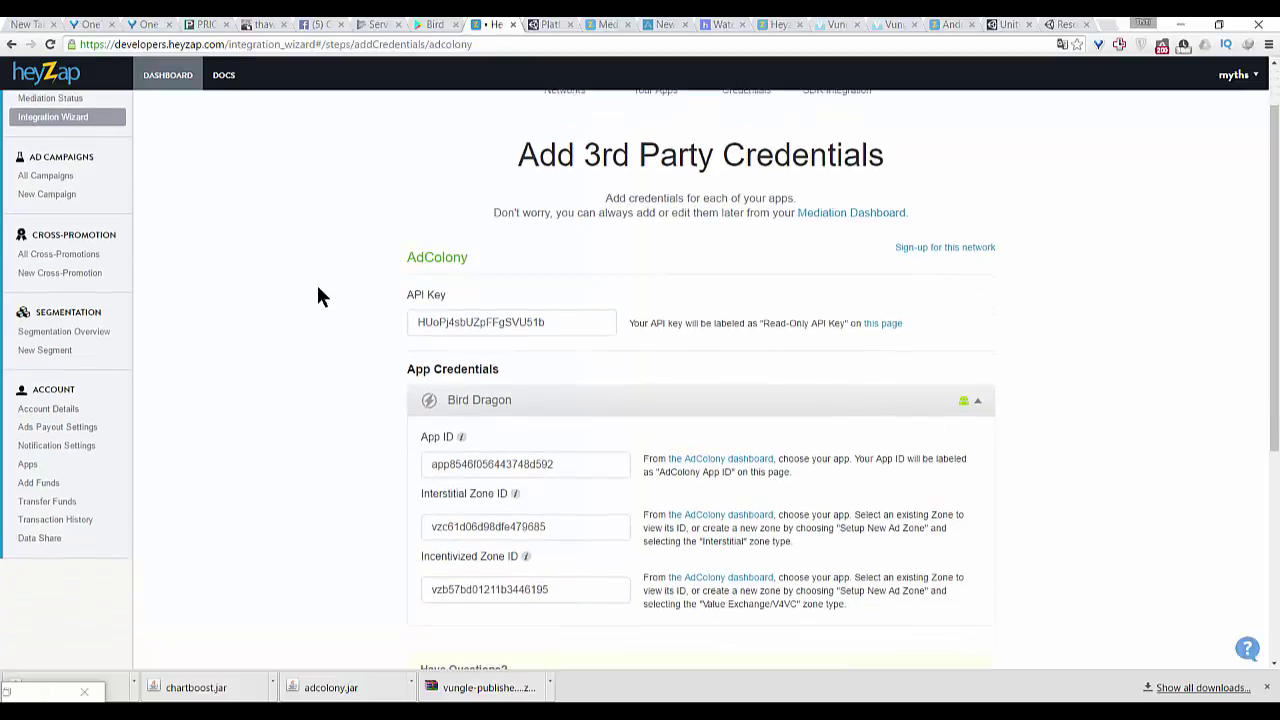
pyautogui.click(1262, 597)
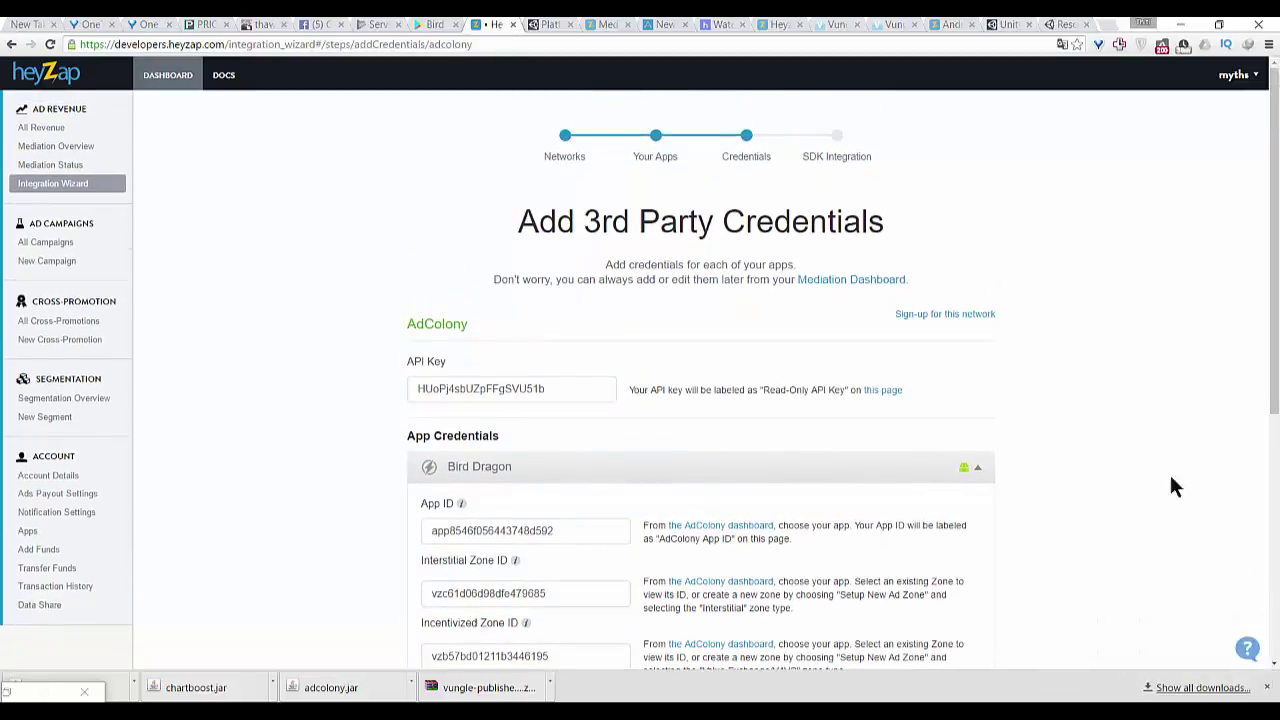
pyautogui.moveTo(400, 325); pyautogui.dragTo(486, 325)
pyautogui.scroll(-2, 375, 320)
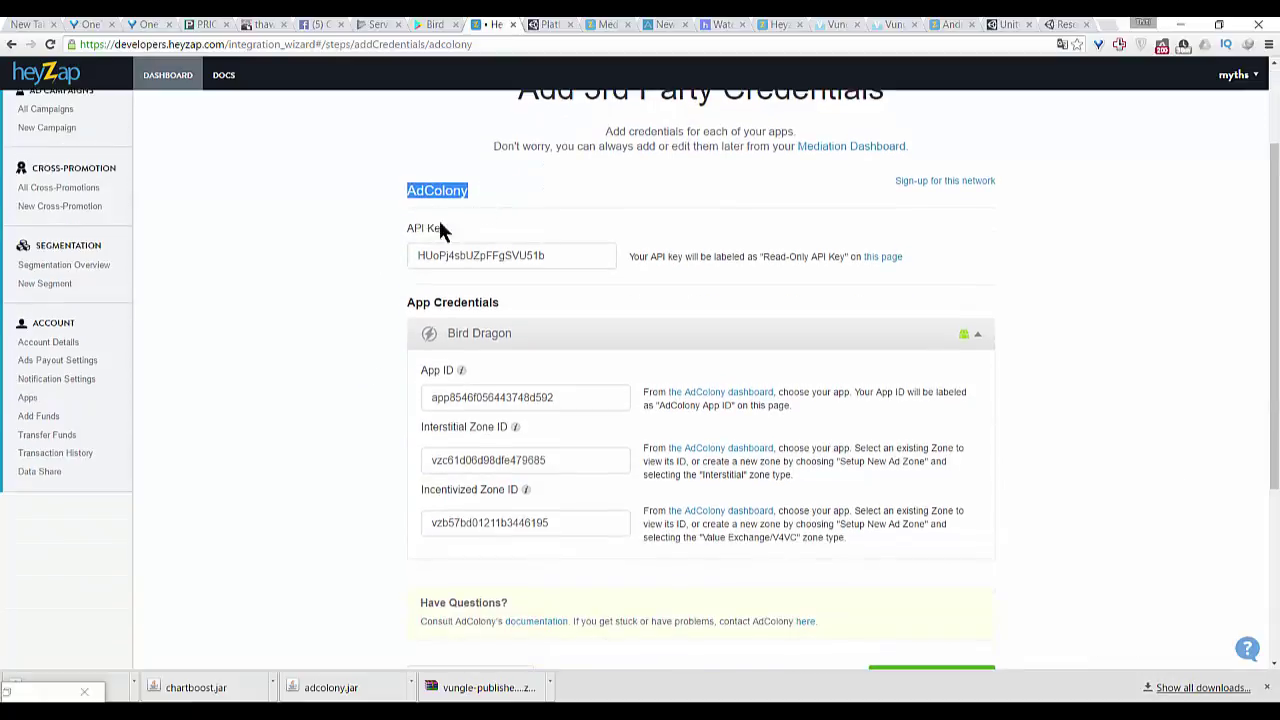
pyautogui.scroll(-2, 379, 538)
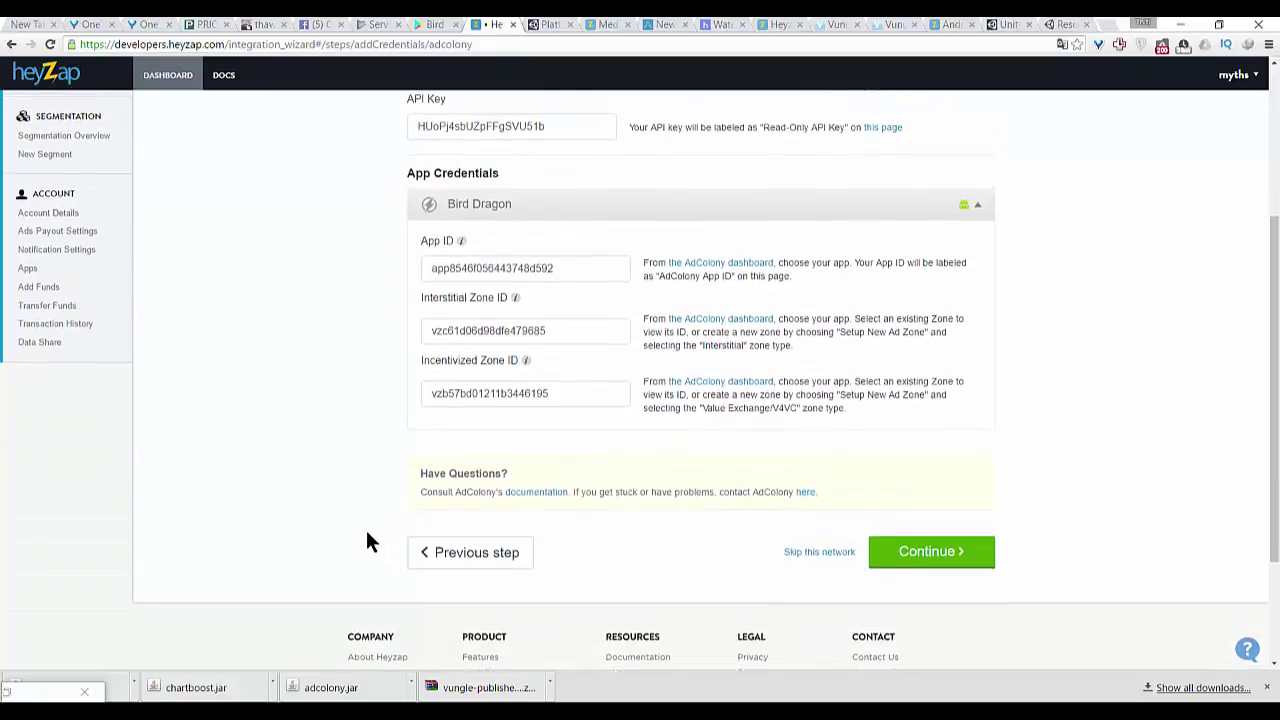
pyautogui.scroll(1, 366, 541)
pyautogui.scroll(1, 367, 533)
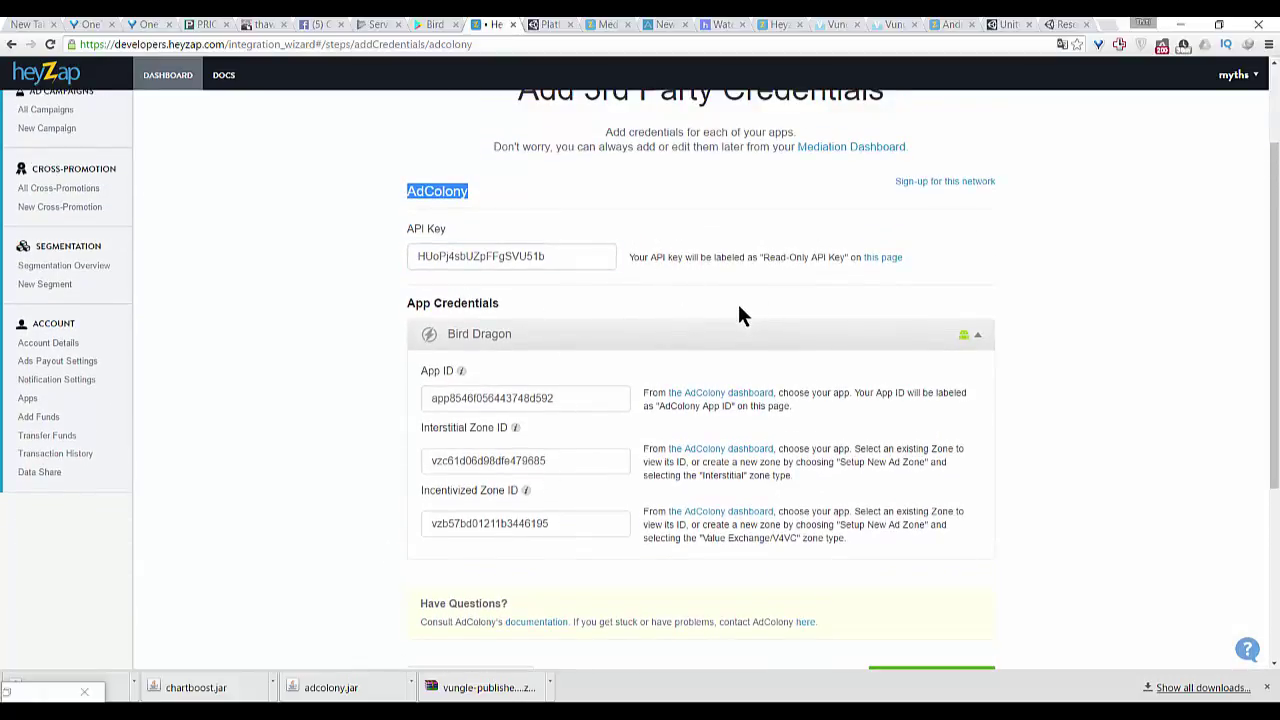
pyautogui.scroll(1, 740, 310)
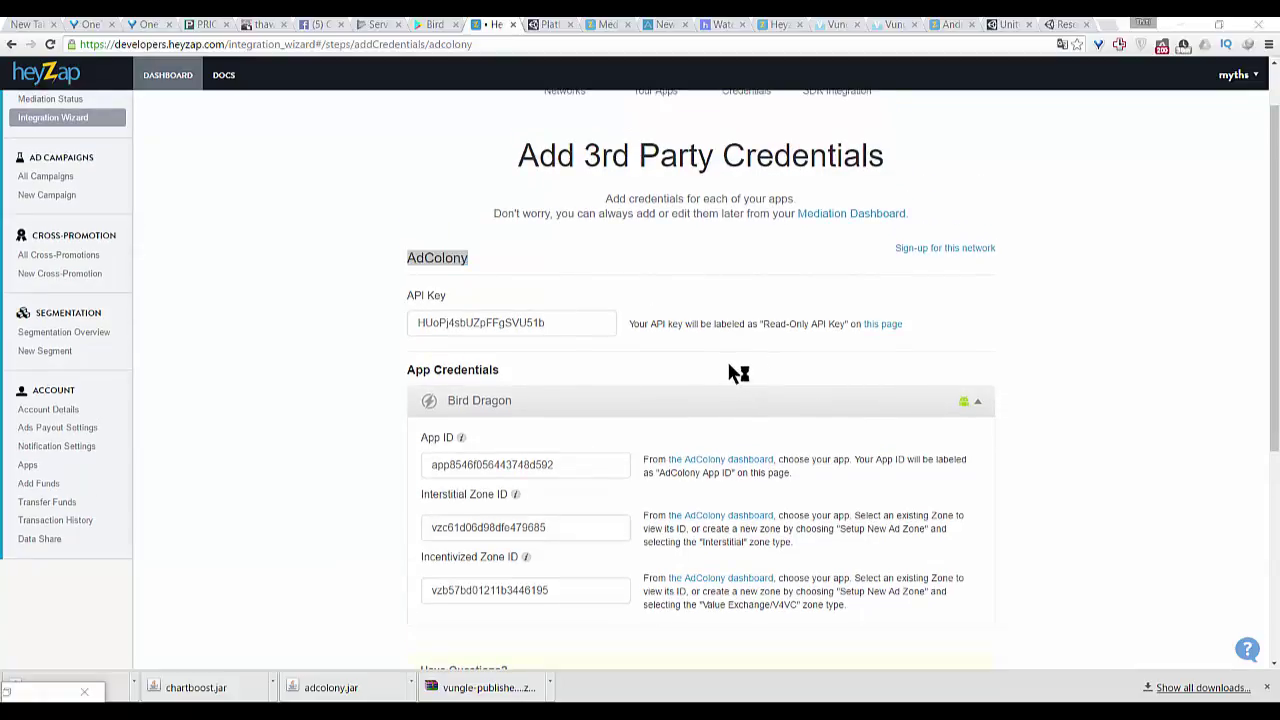
pyautogui.click(514, 272)
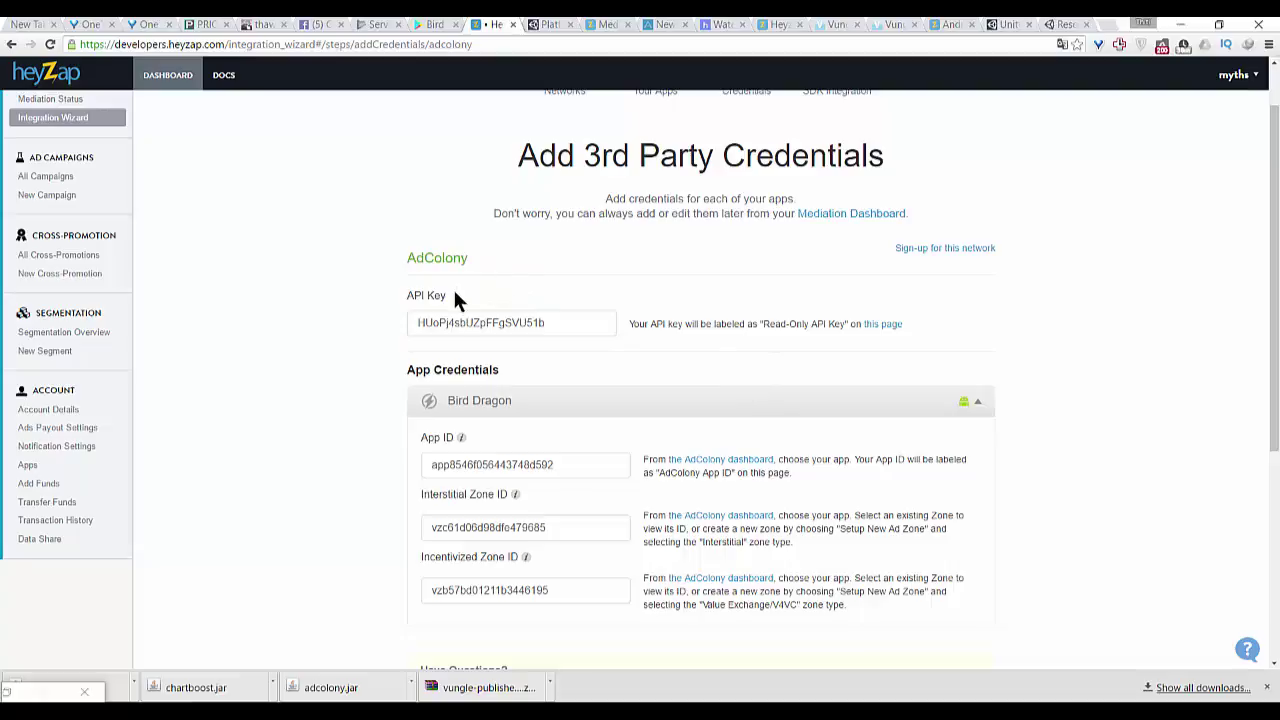
pyautogui.click(565, 326)
pyautogui.click(836, 270)
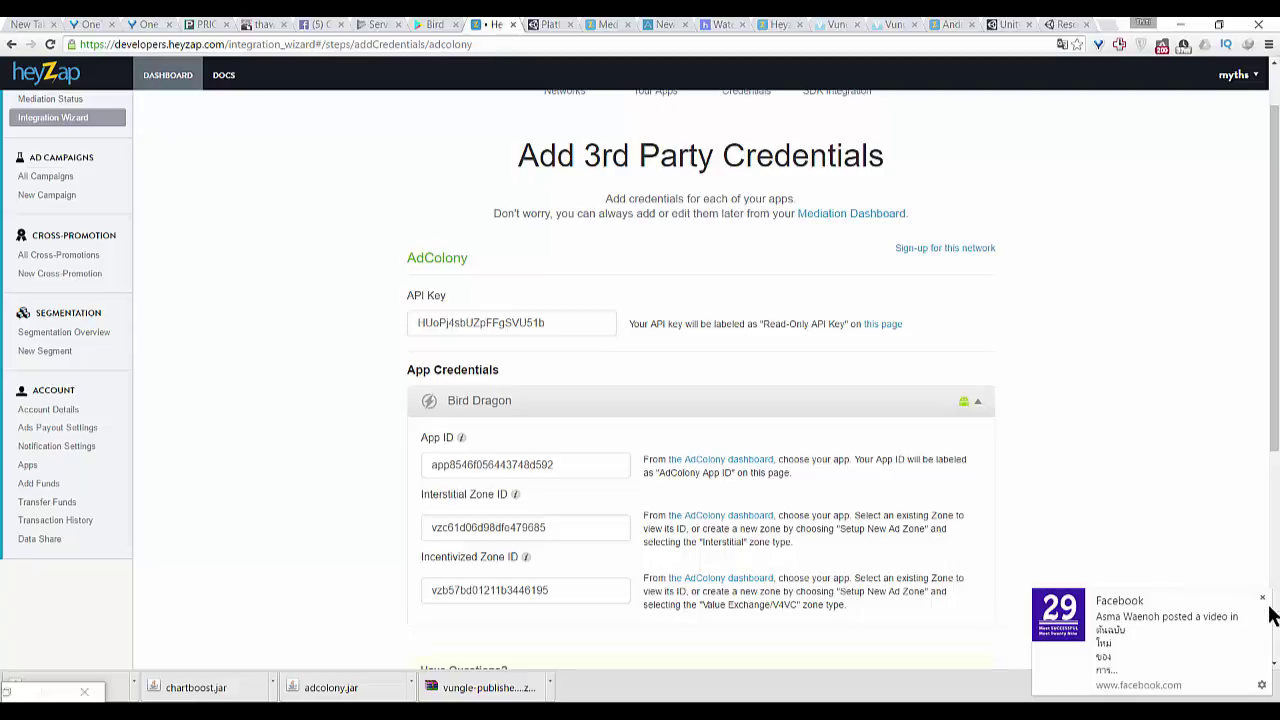
pyautogui.click(1262, 598)
pyautogui.click(490, 462)
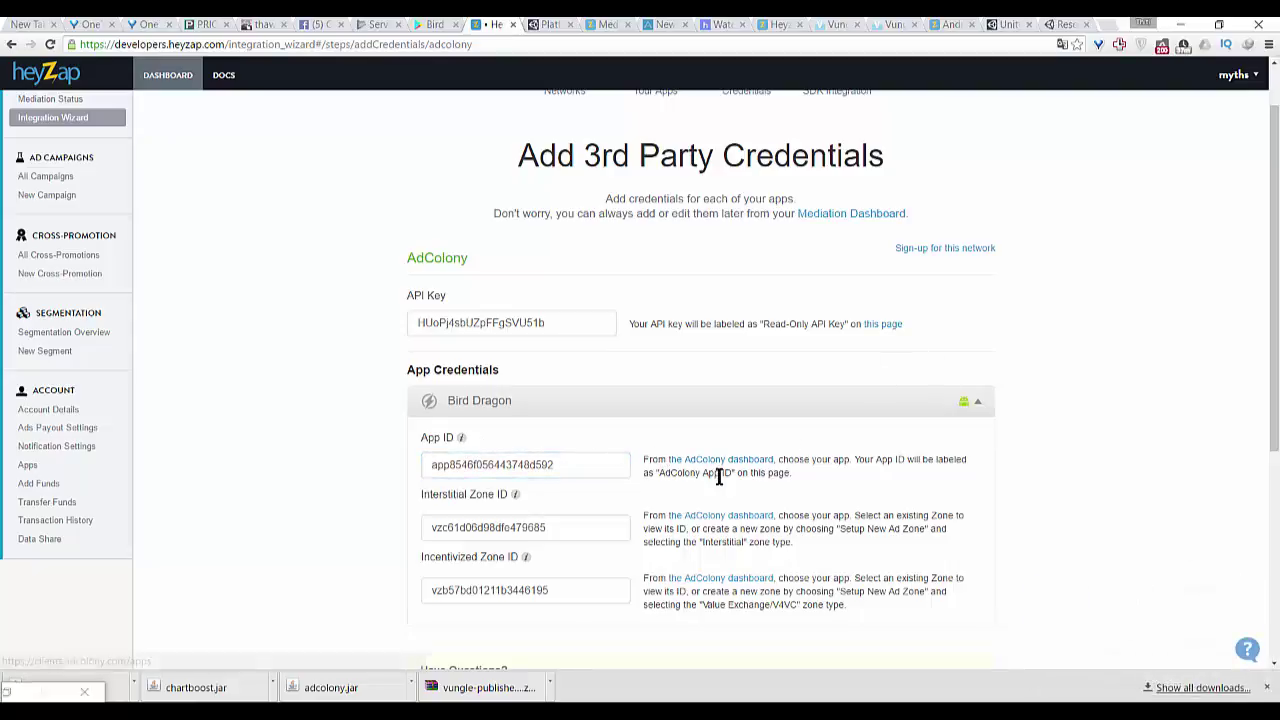
pyautogui.moveTo(920, 461); pyautogui.dragTo(964, 461)
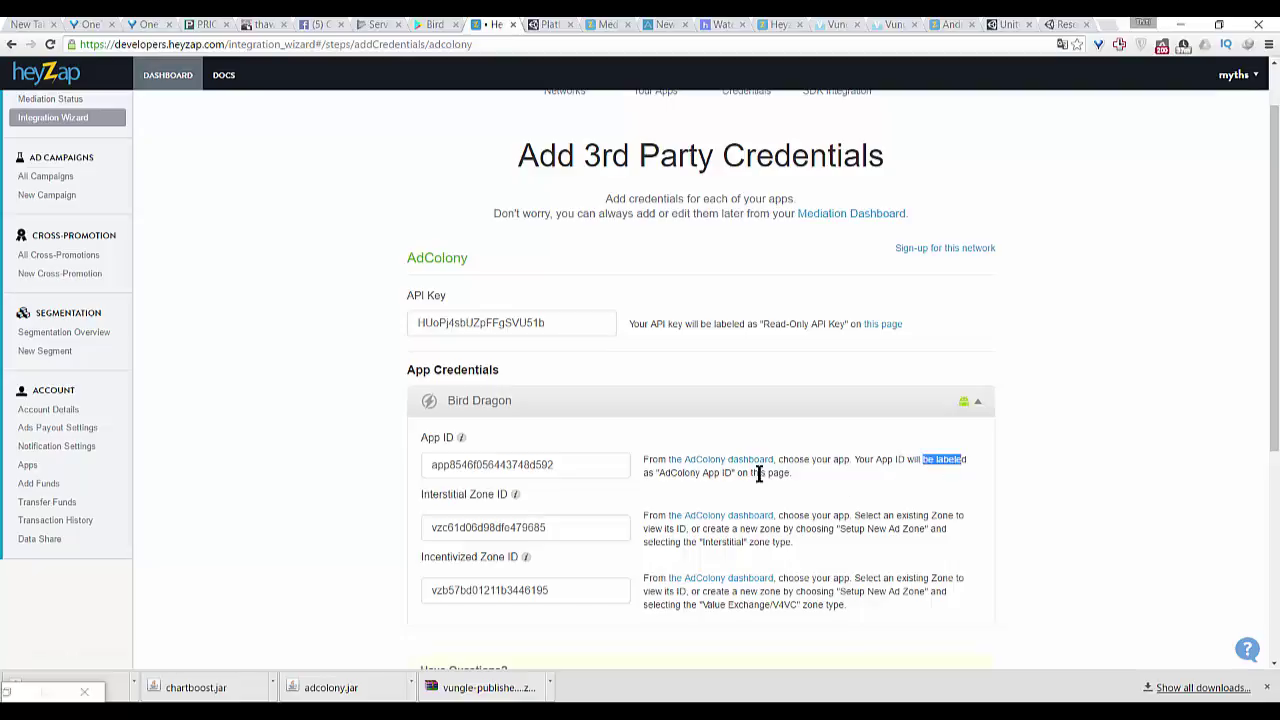
pyautogui.click(463, 438)
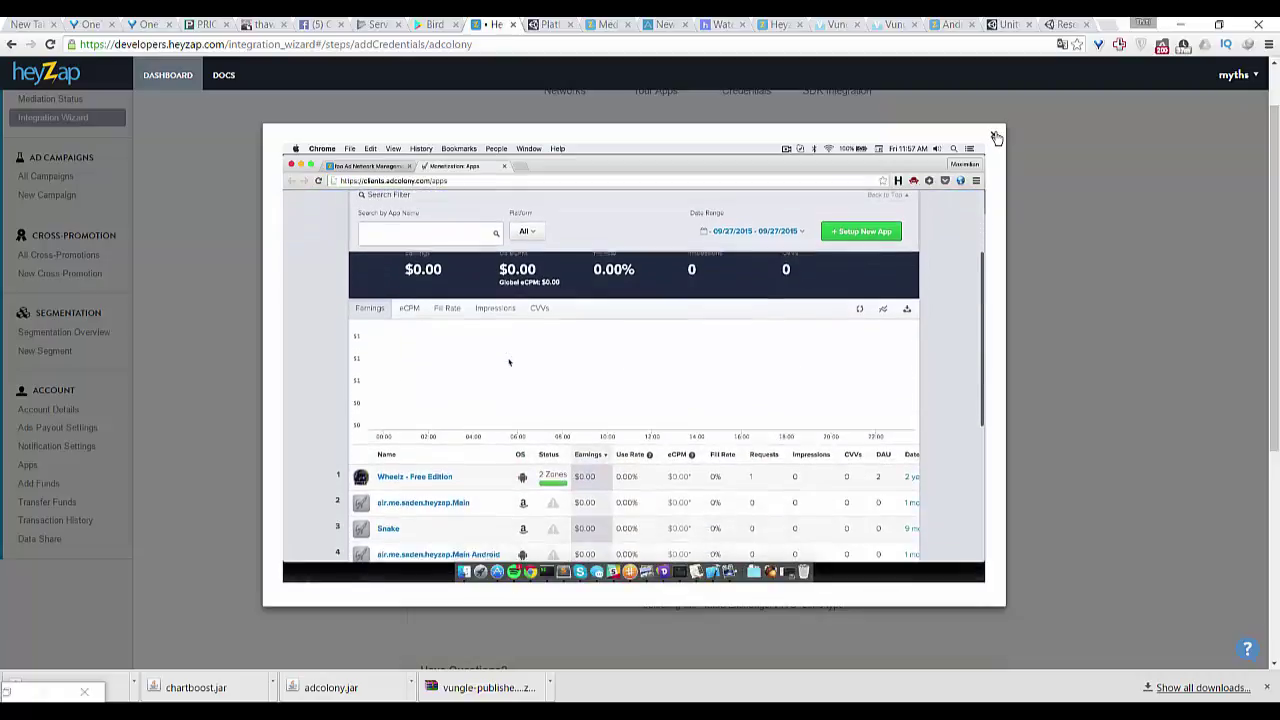
pyautogui.click(992, 134)
pyautogui.scroll(-1, 340, 386)
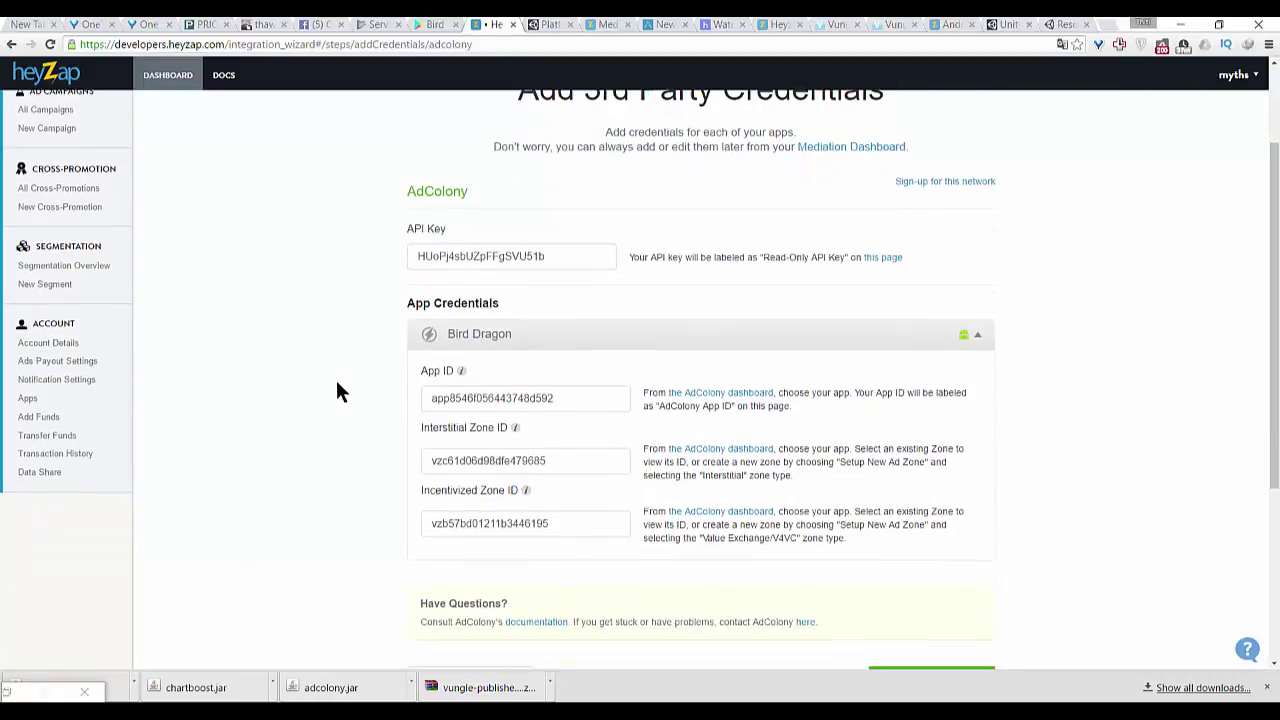
pyautogui.scroll(-1, 337, 390)
pyautogui.scroll(-1, 337, 390)
pyautogui.scroll(1, 594, 400)
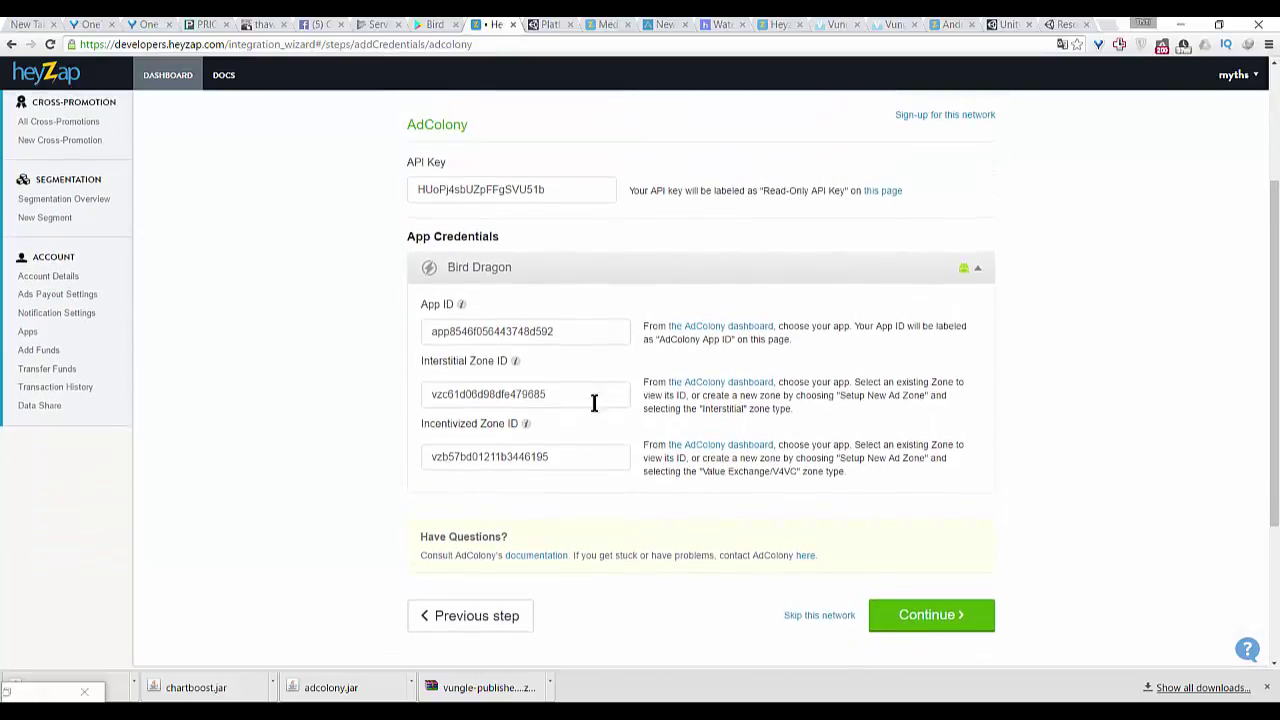
pyautogui.scroll(2, 368, 281)
pyautogui.scroll(-1, 368, 293)
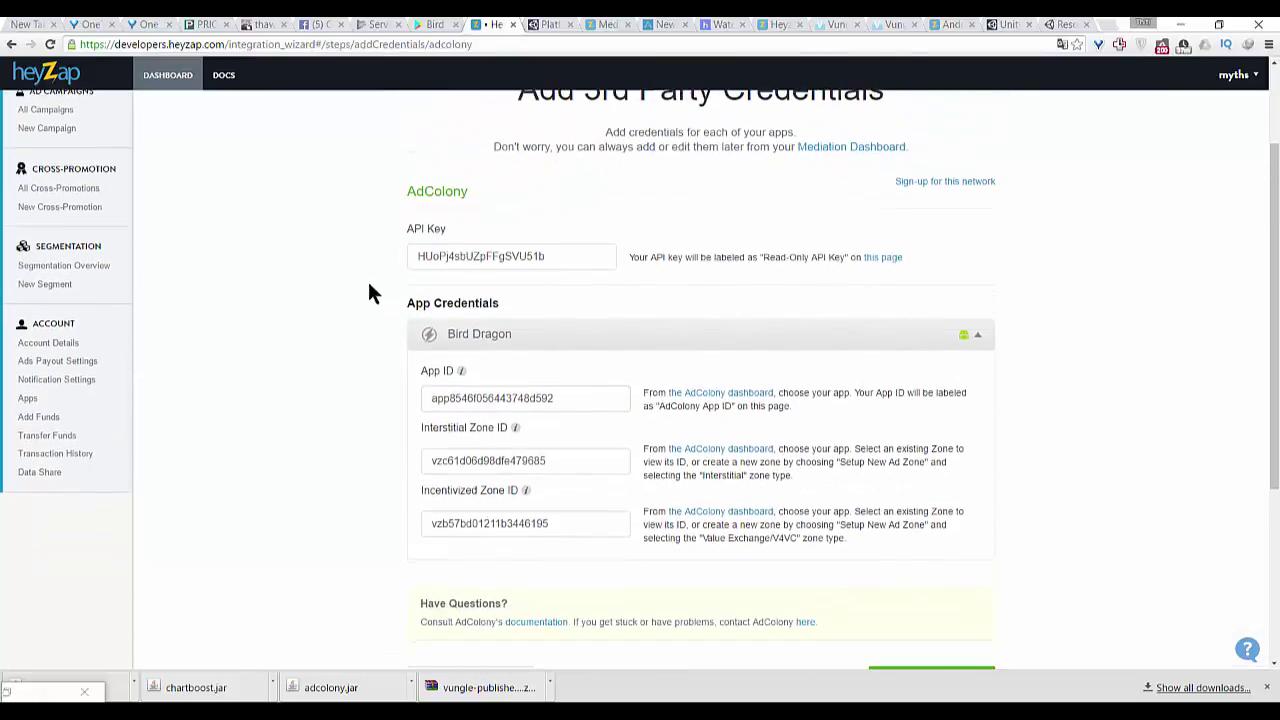
pyautogui.scroll(1, 368, 281)
pyautogui.scroll(-1, 731, 537)
pyautogui.scroll(-1, 860, 605)
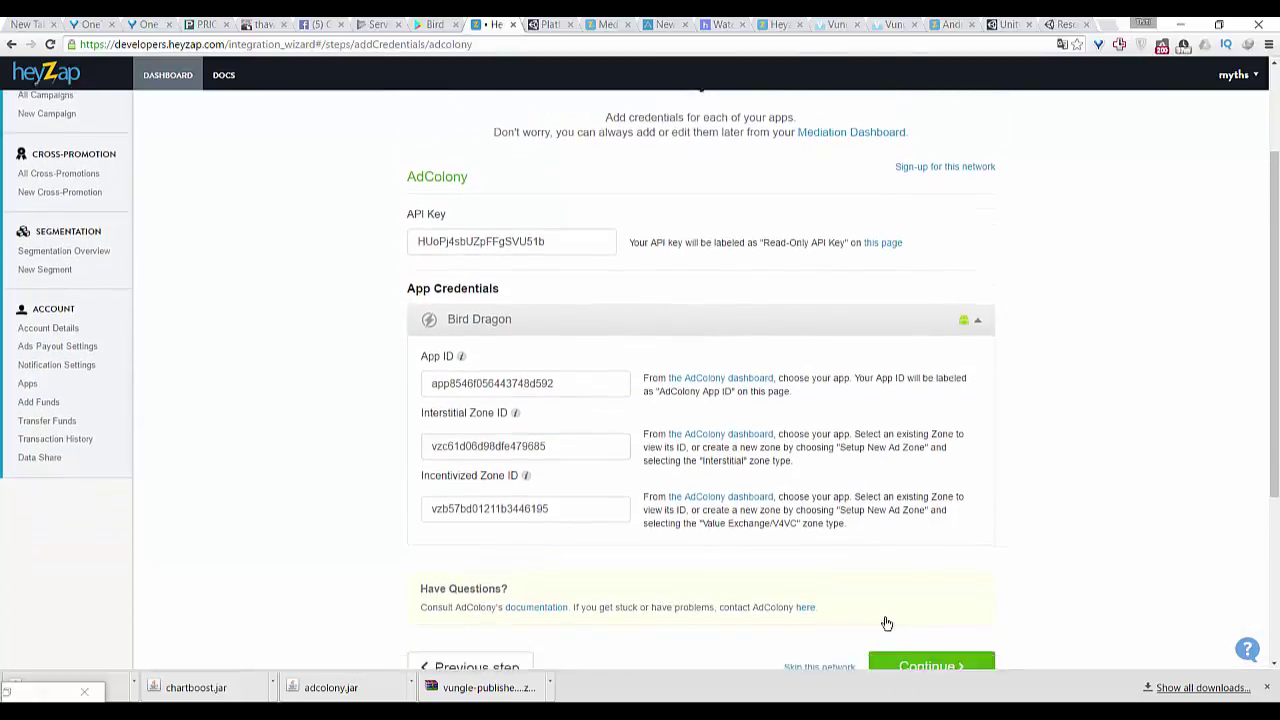
# Accept the AdColony, Chartboost, Leadbolt, UnityAds and Vungle credentials to reach SDK Integration
pyautogui.click(913, 627)
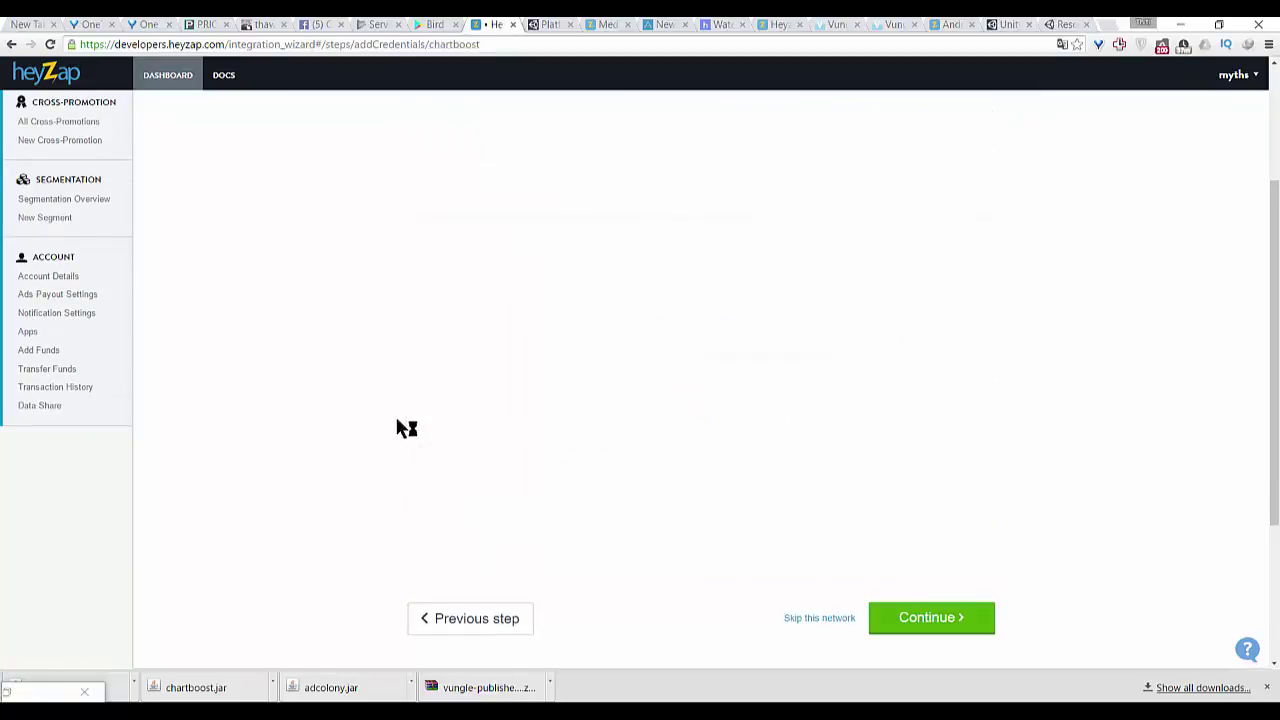
pyautogui.scroll(2, 366, 425)
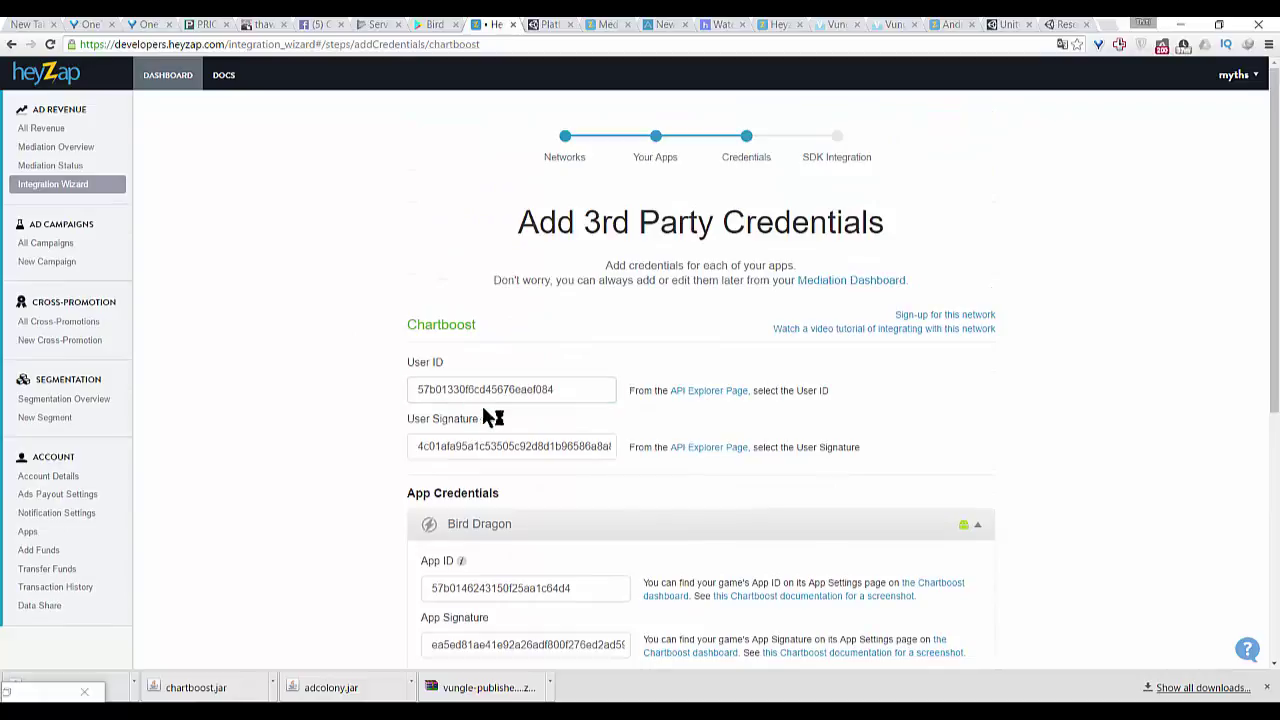
pyautogui.scroll(-1, 346, 407)
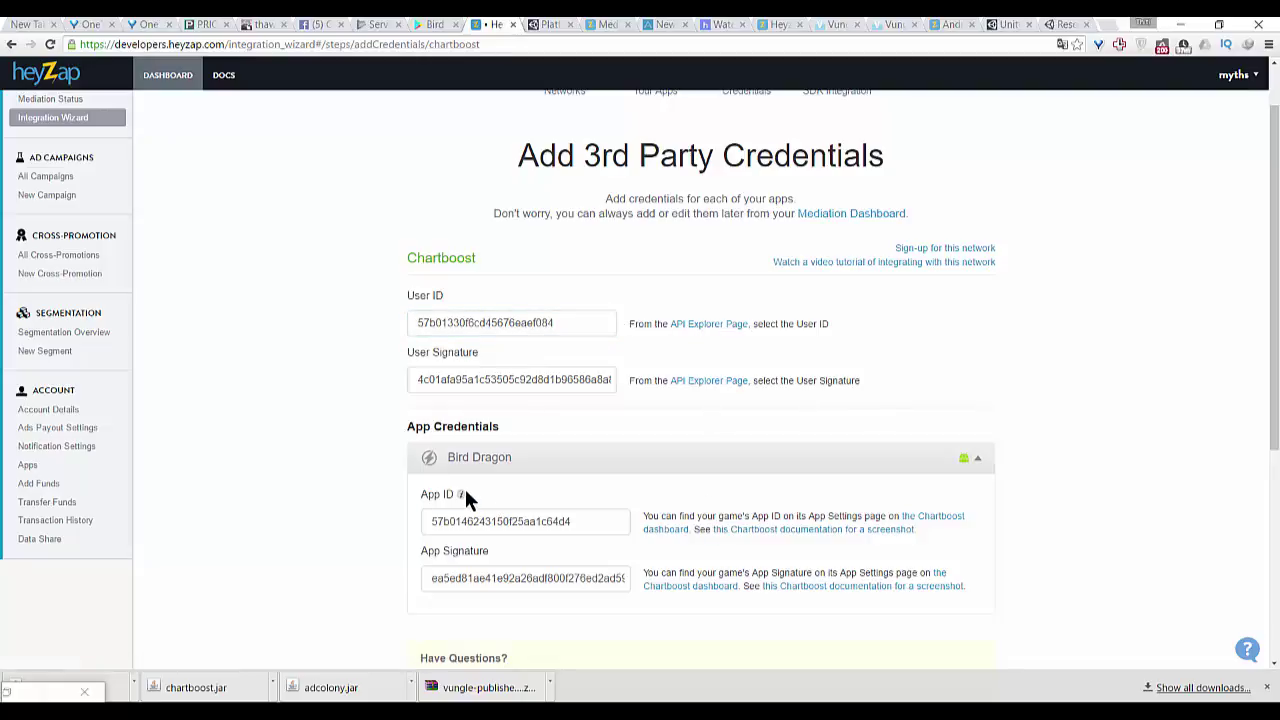
pyautogui.scroll(-2, 363, 487)
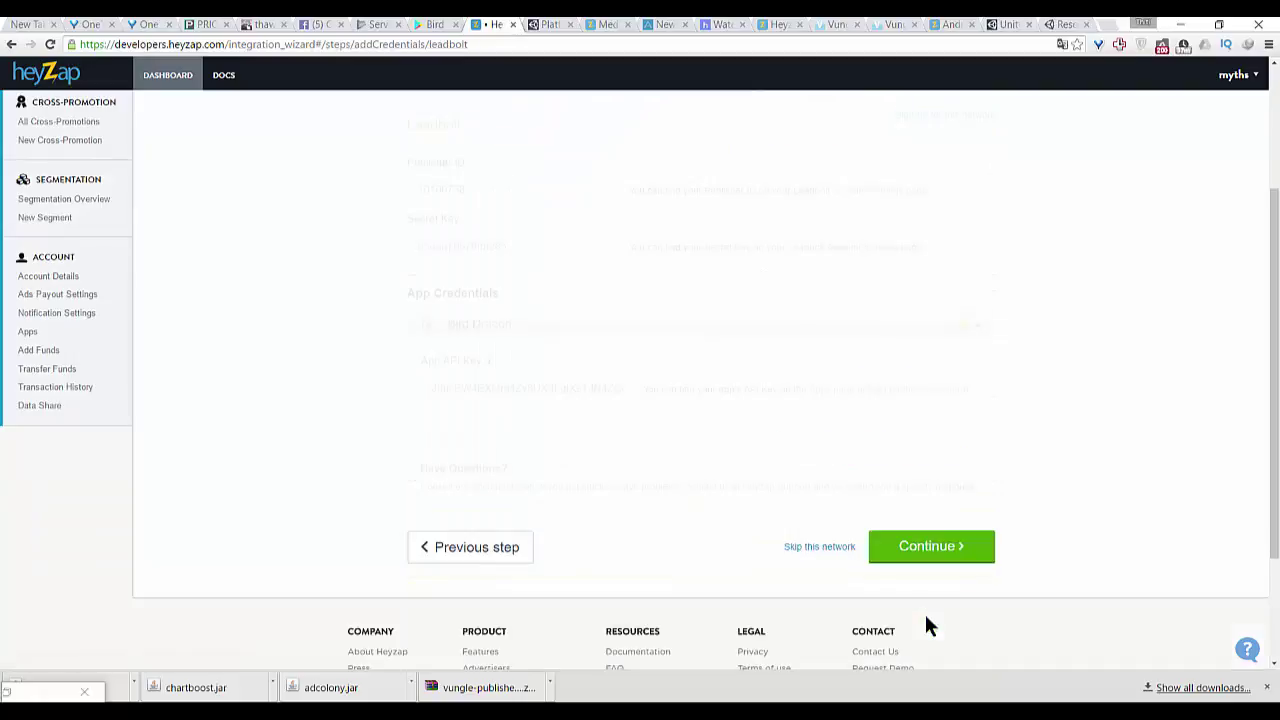
pyautogui.click(927, 553)
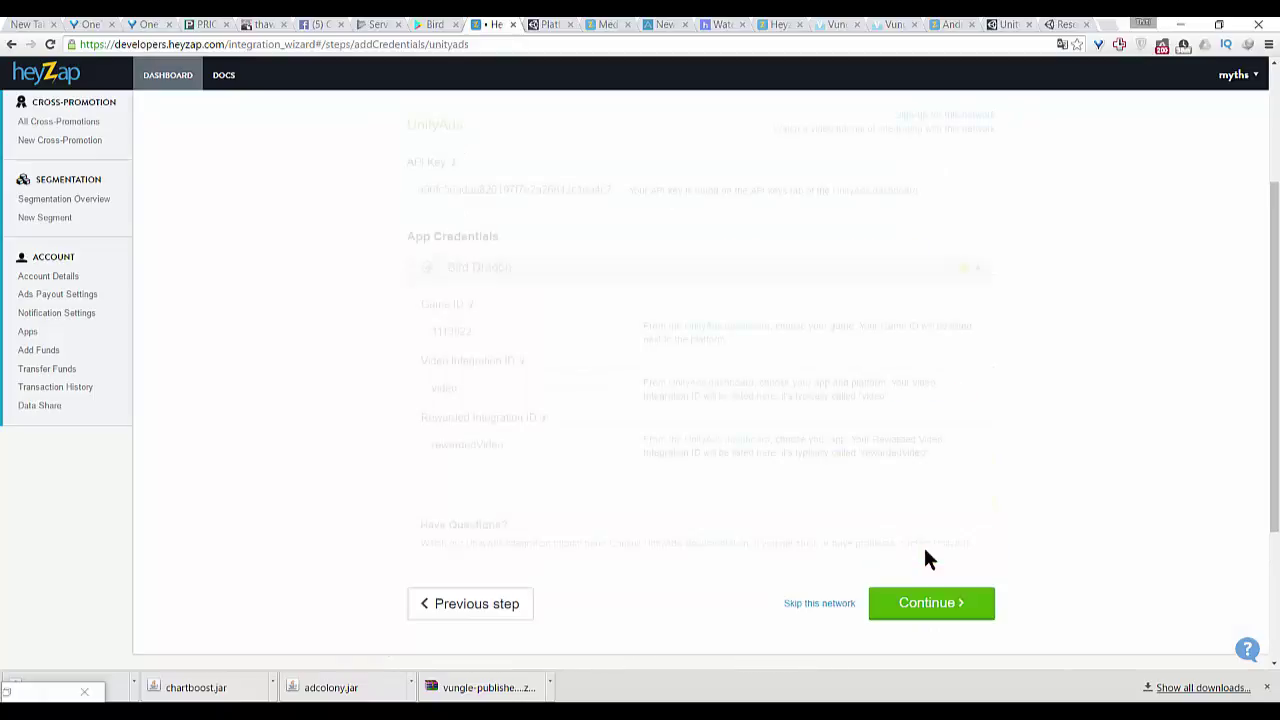
pyautogui.click(929, 600)
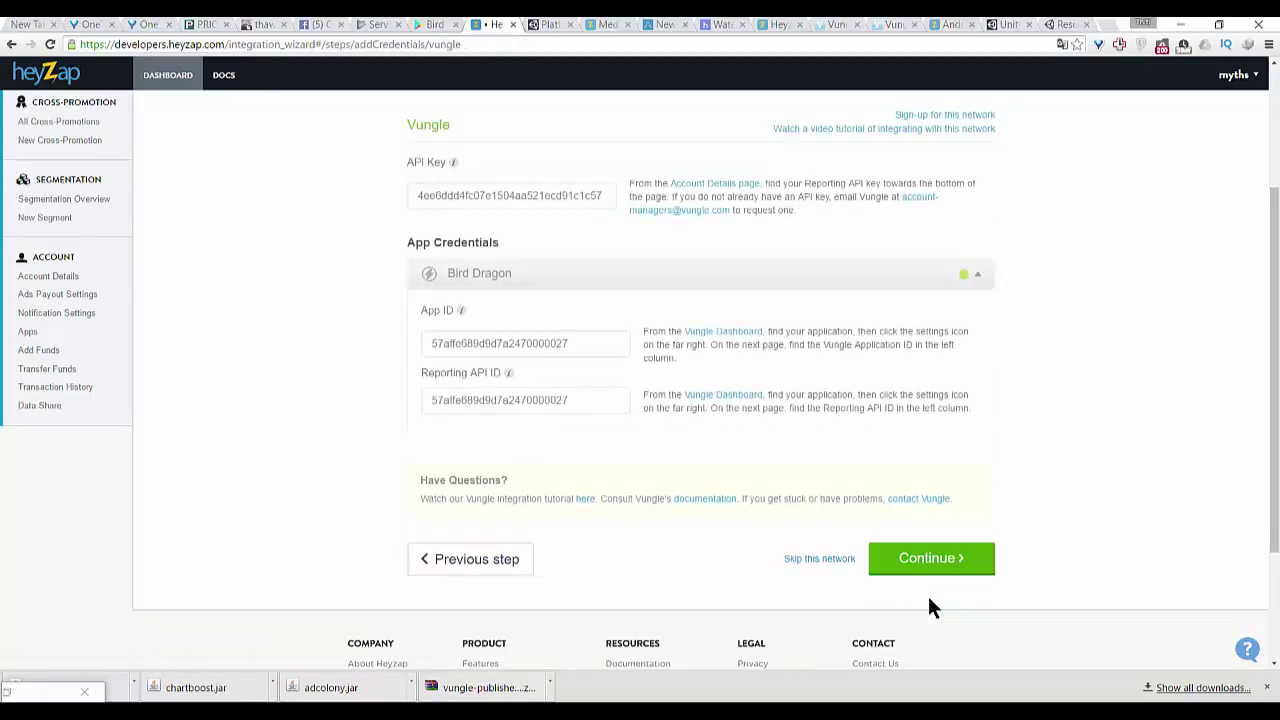
pyautogui.click(931, 565)
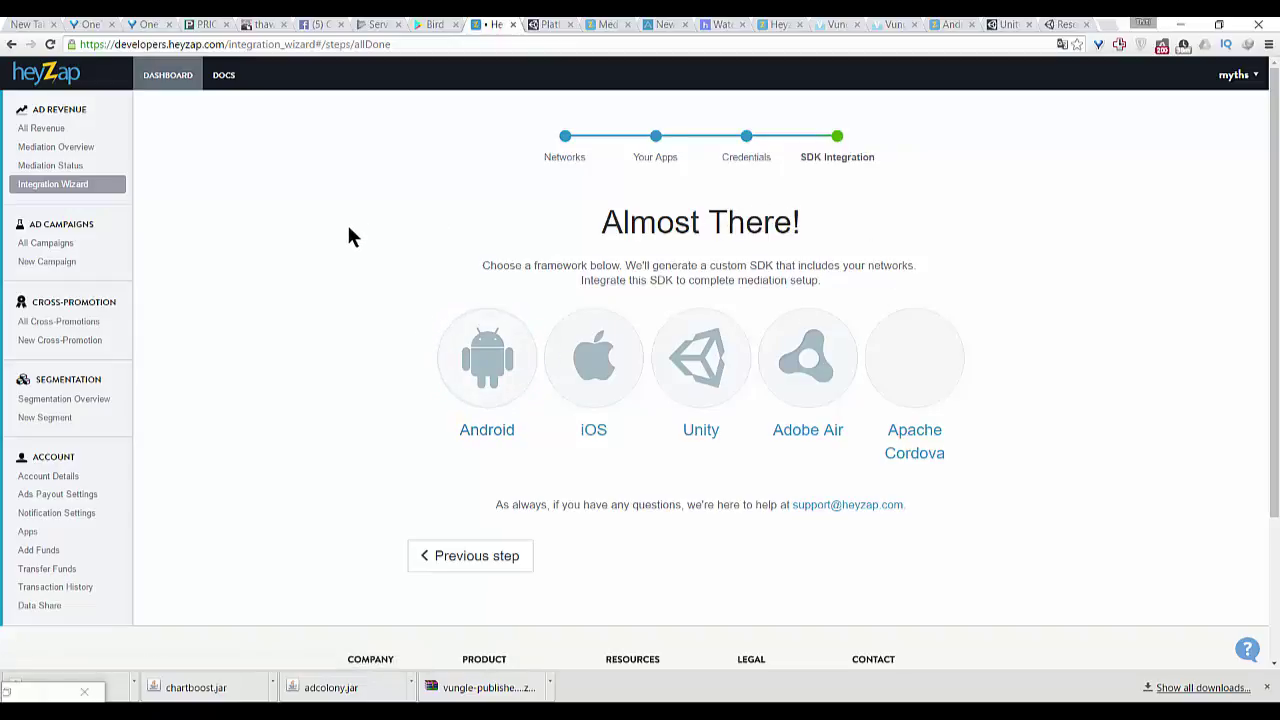
pyautogui.click(501, 362)
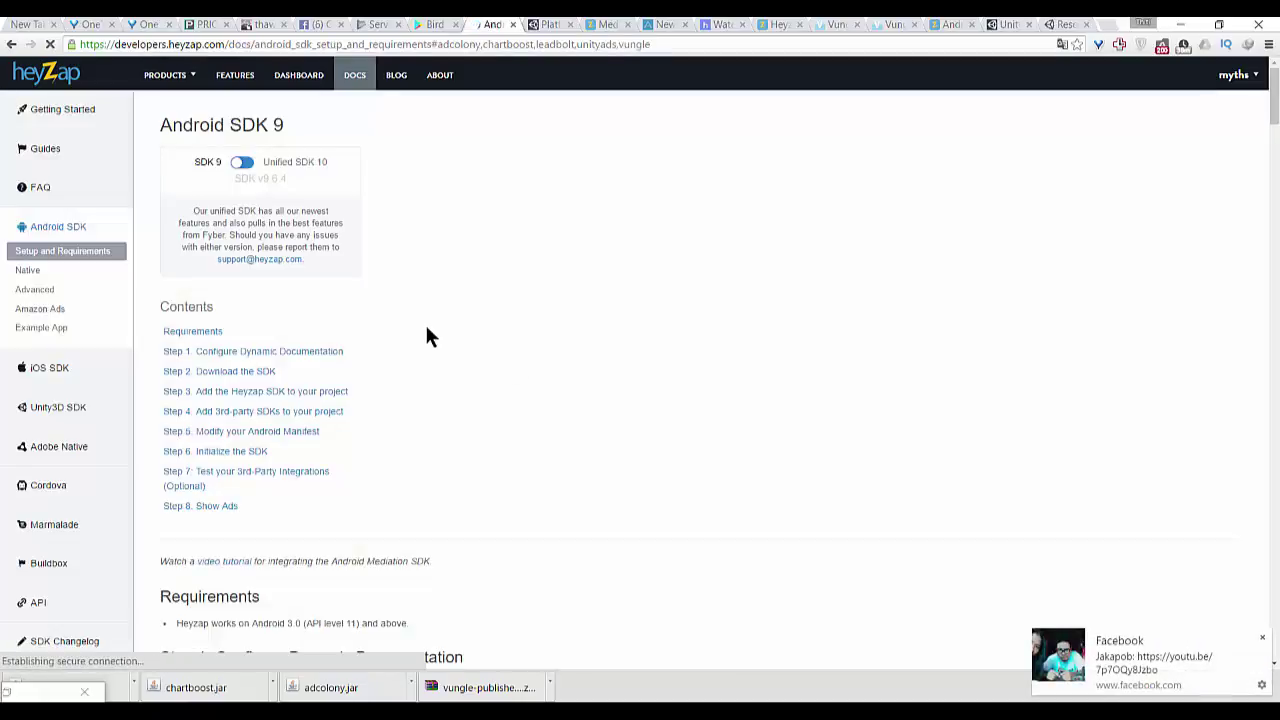
pyautogui.click(1261, 638)
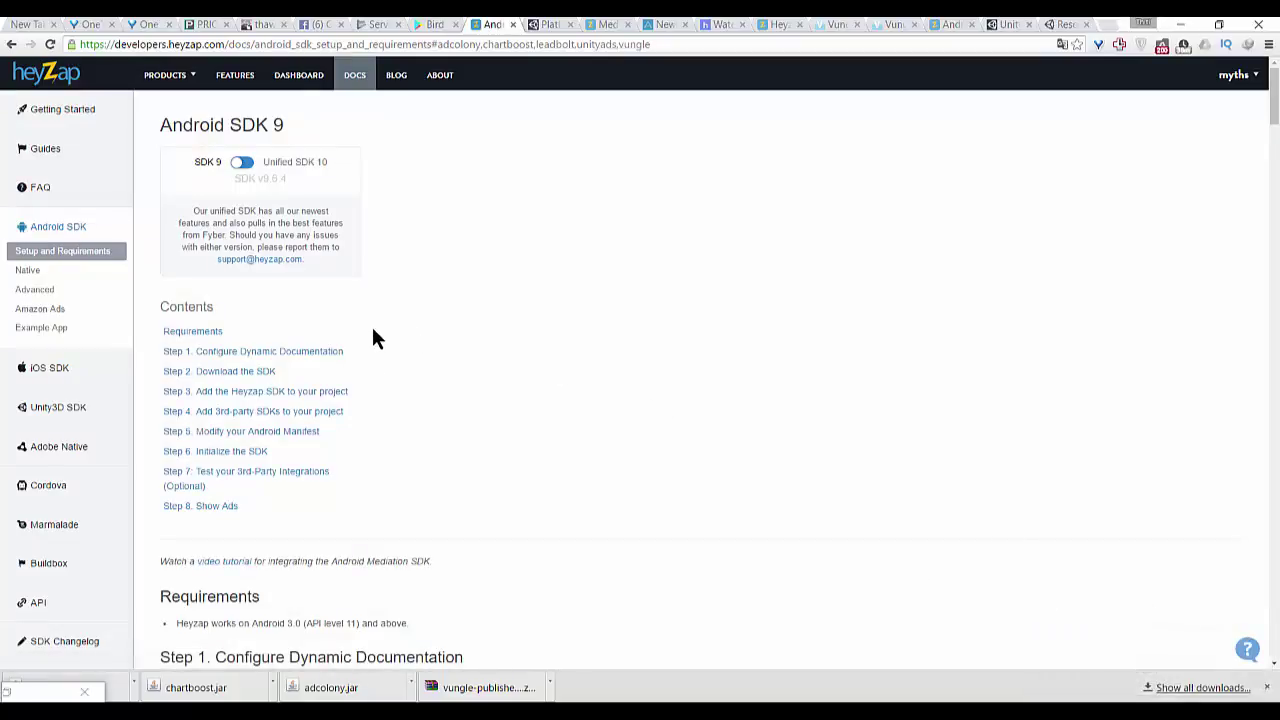
pyautogui.scroll(-5, 372, 338)
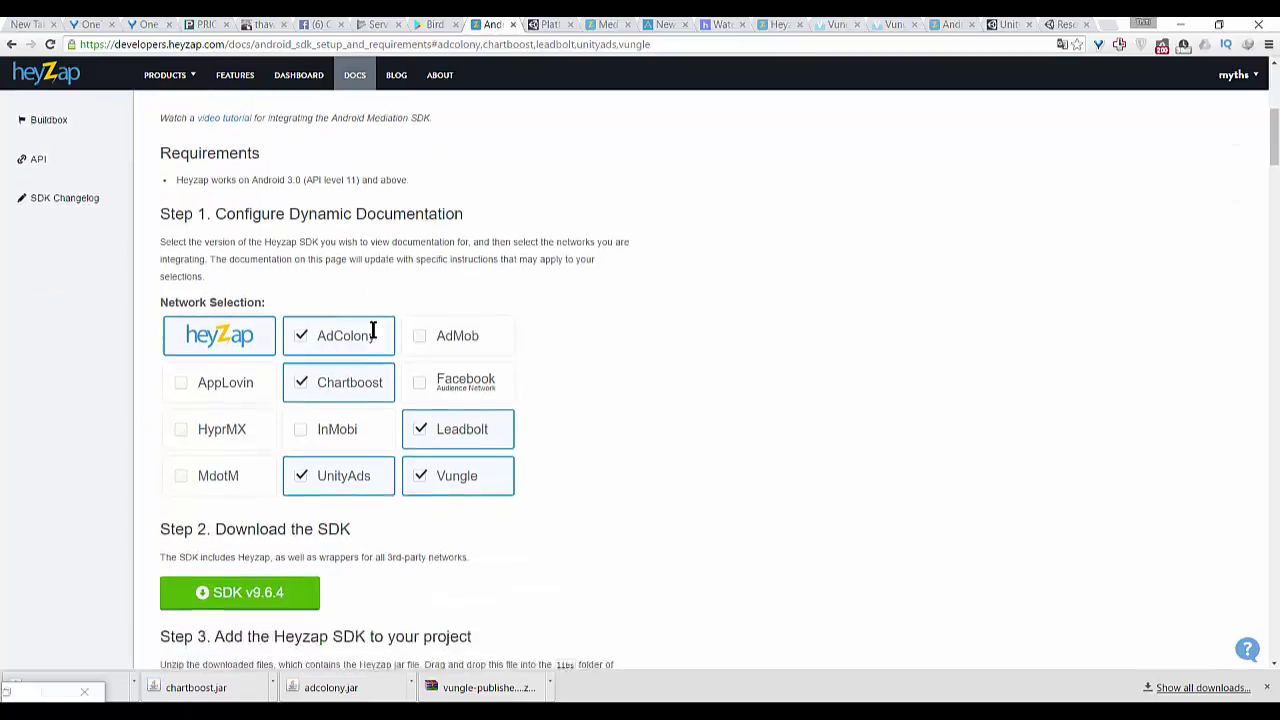
pyautogui.scroll(-2, 372, 332)
pyautogui.scroll(-1, 371, 330)
pyautogui.scroll(-1, 351, 337)
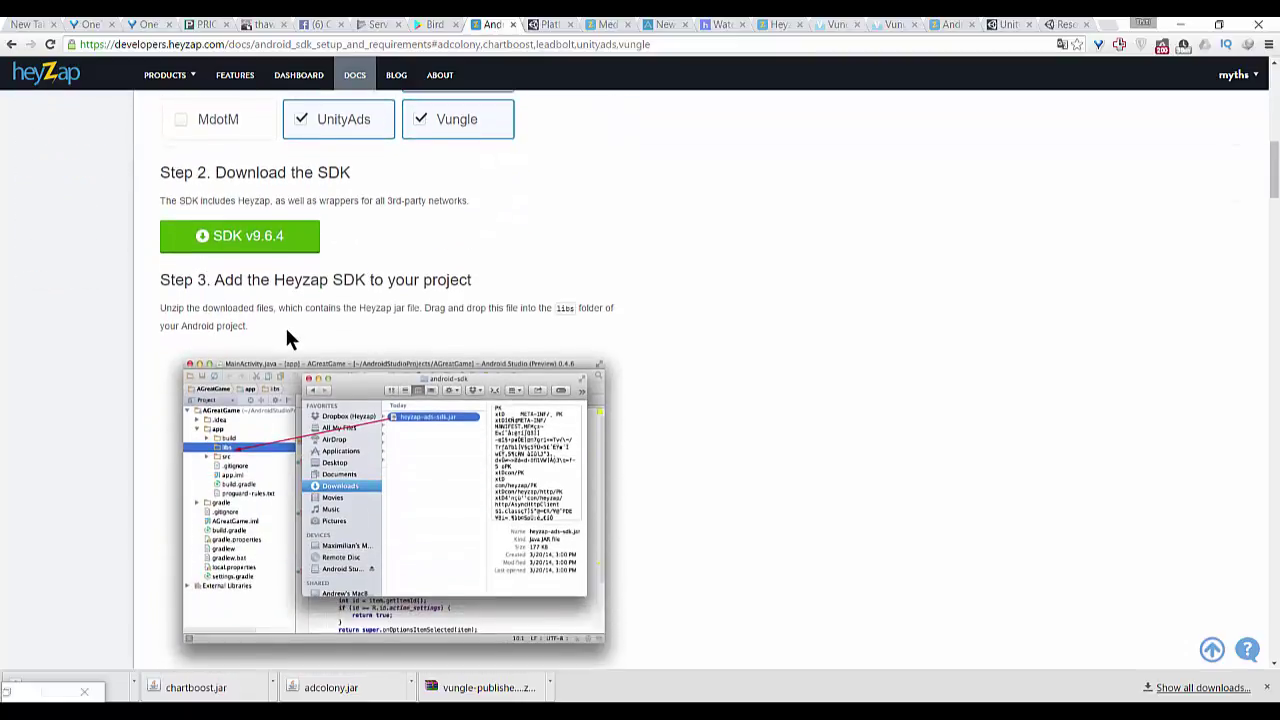
pyautogui.scroll(-3, 285, 335)
pyautogui.scroll(-2, 282, 333)
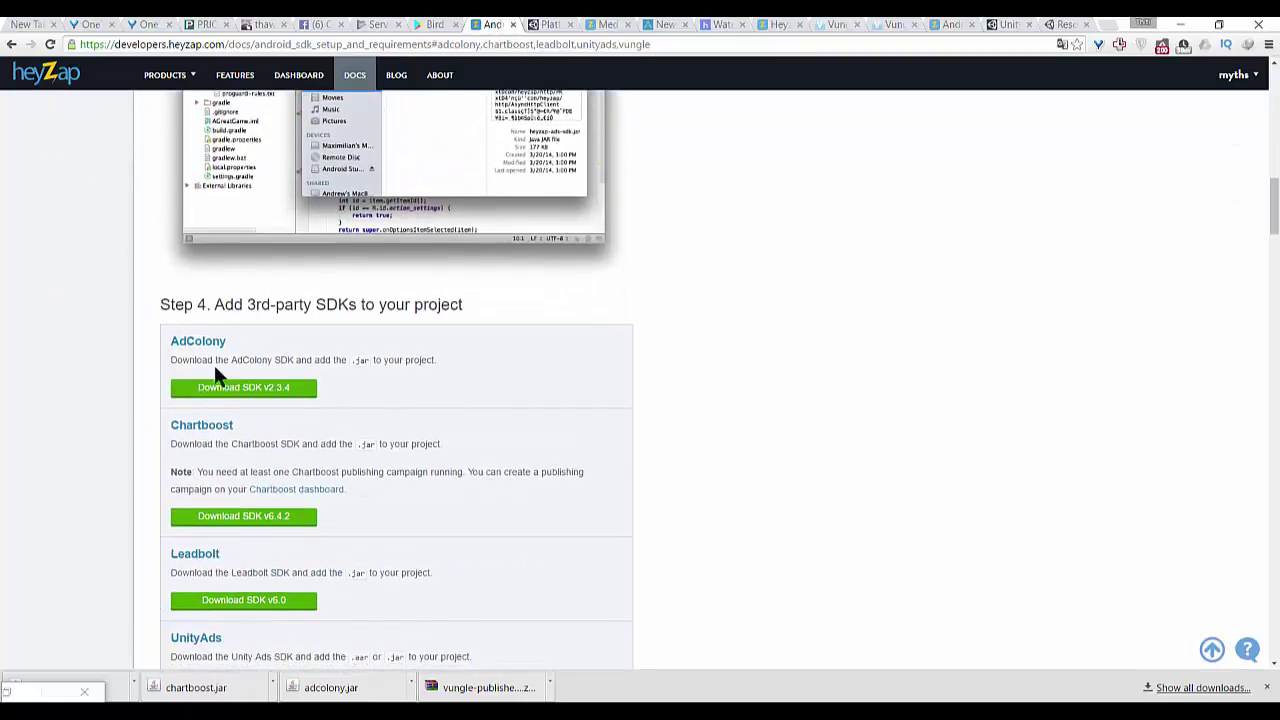
pyautogui.scroll(3, 380, 425)
pyautogui.scroll(2, 380, 425)
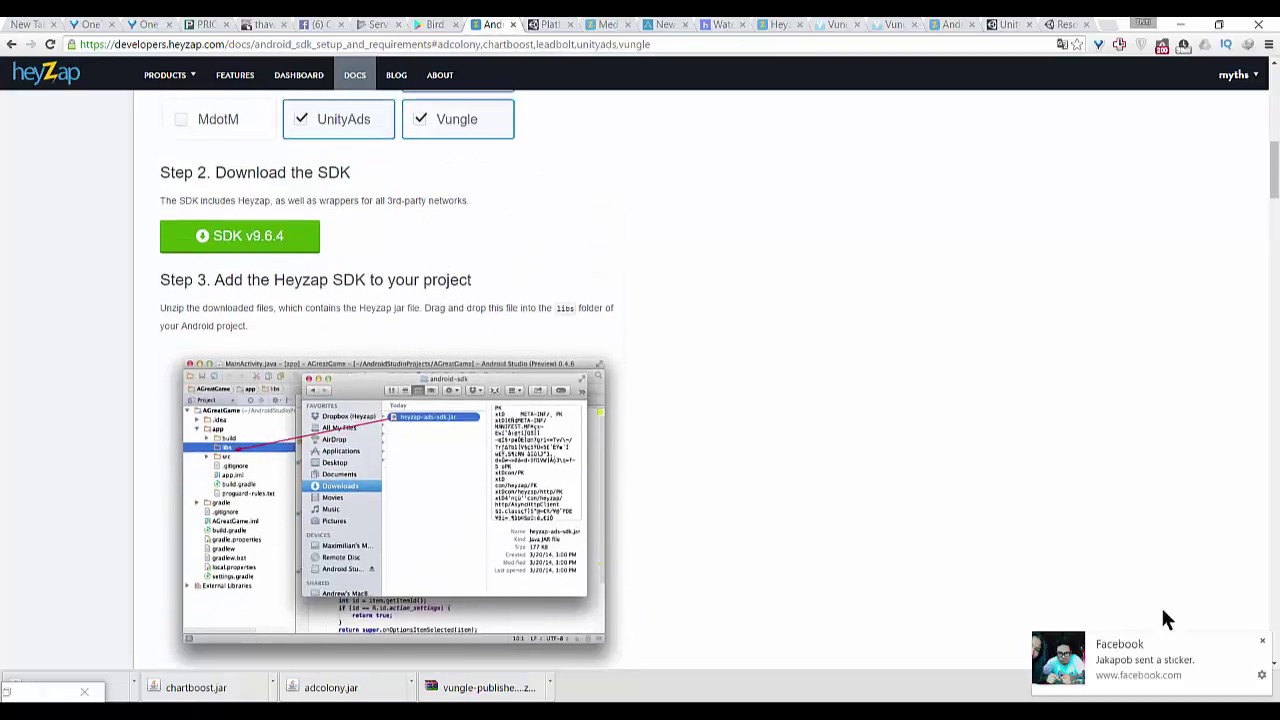
pyautogui.click(1262, 642)
pyautogui.scroll(2, 871, 489)
pyautogui.scroll(2, 869, 480)
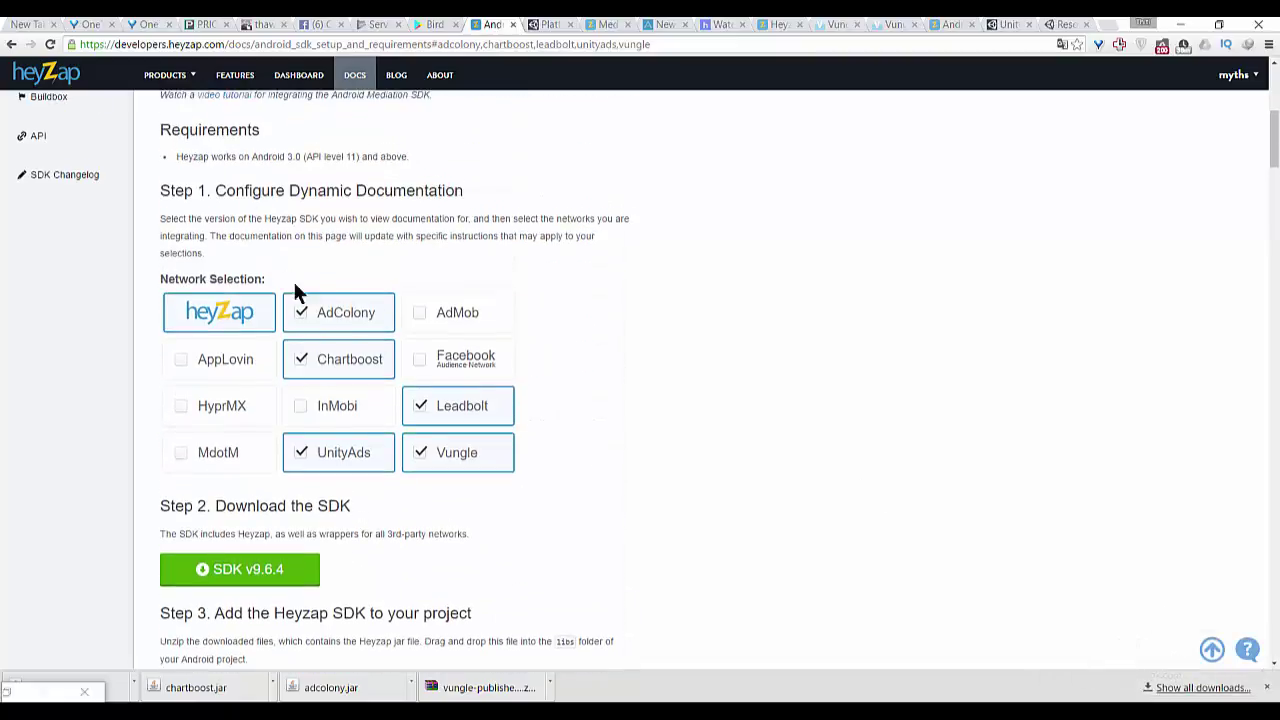
pyautogui.scroll(-3, 652, 528)
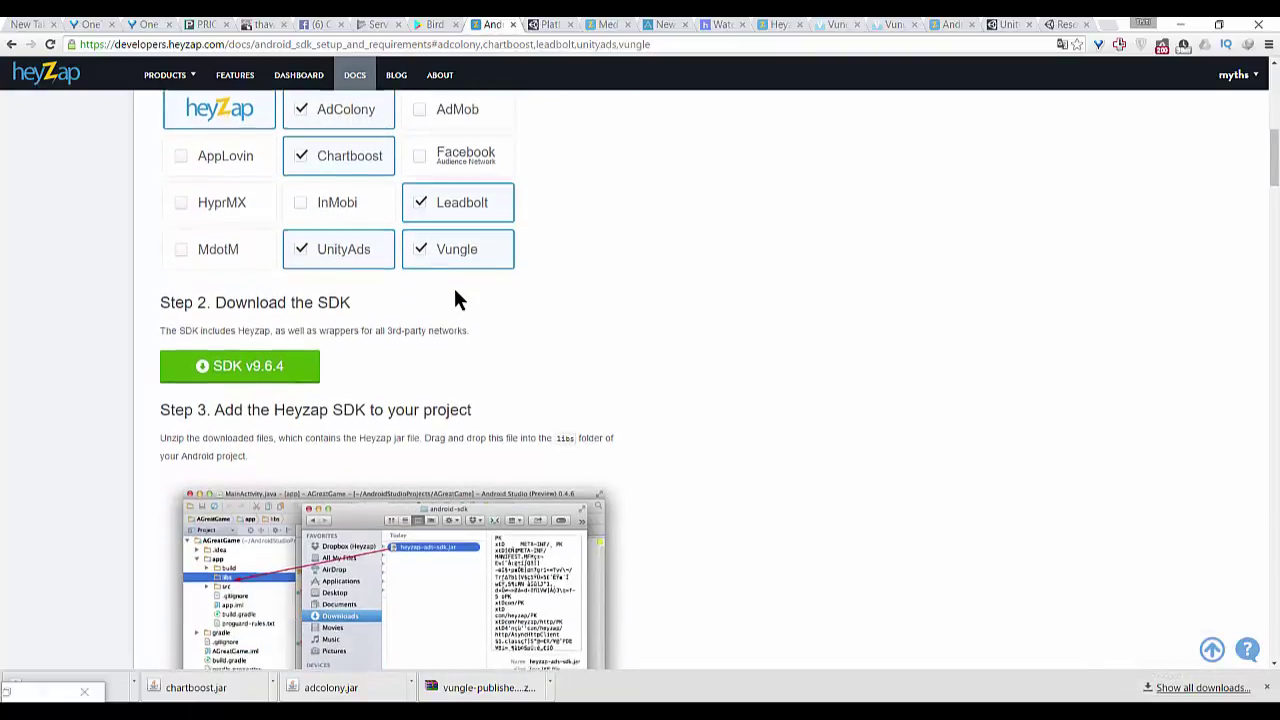
pyautogui.scroll(-2, 455, 290)
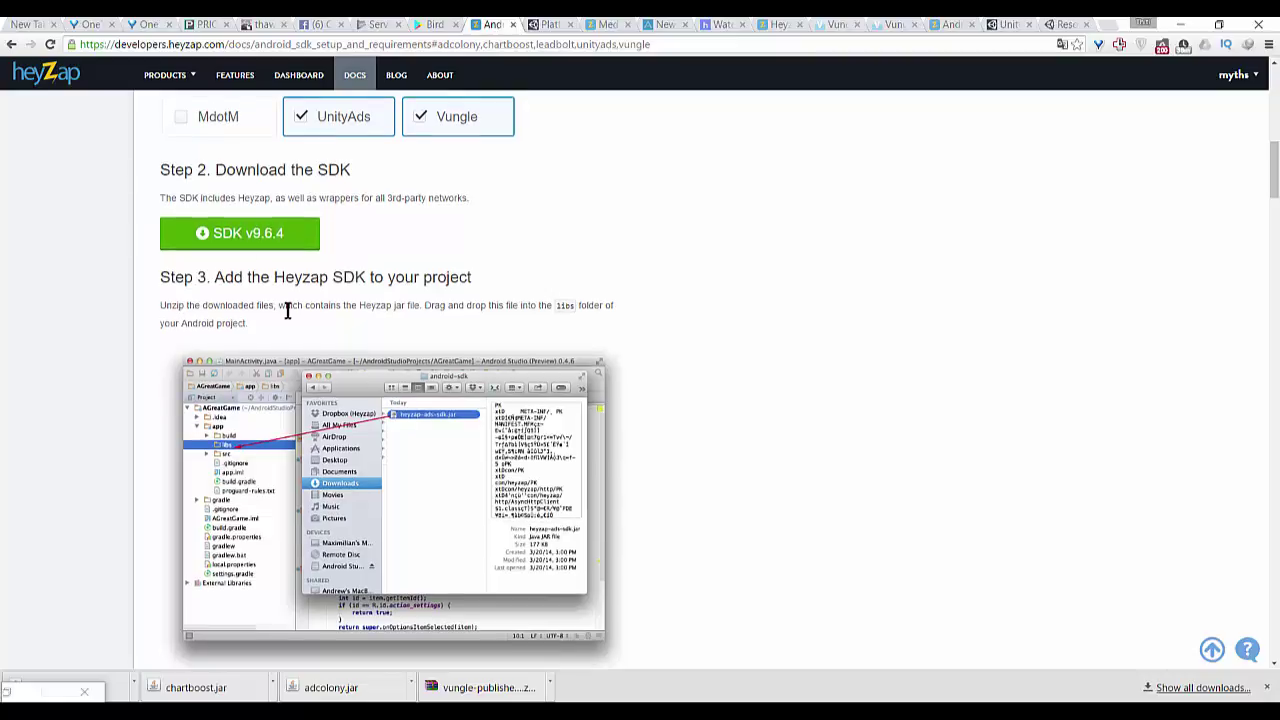
pyautogui.scroll(-1, 282, 315)
pyautogui.scroll(-1, 279, 320)
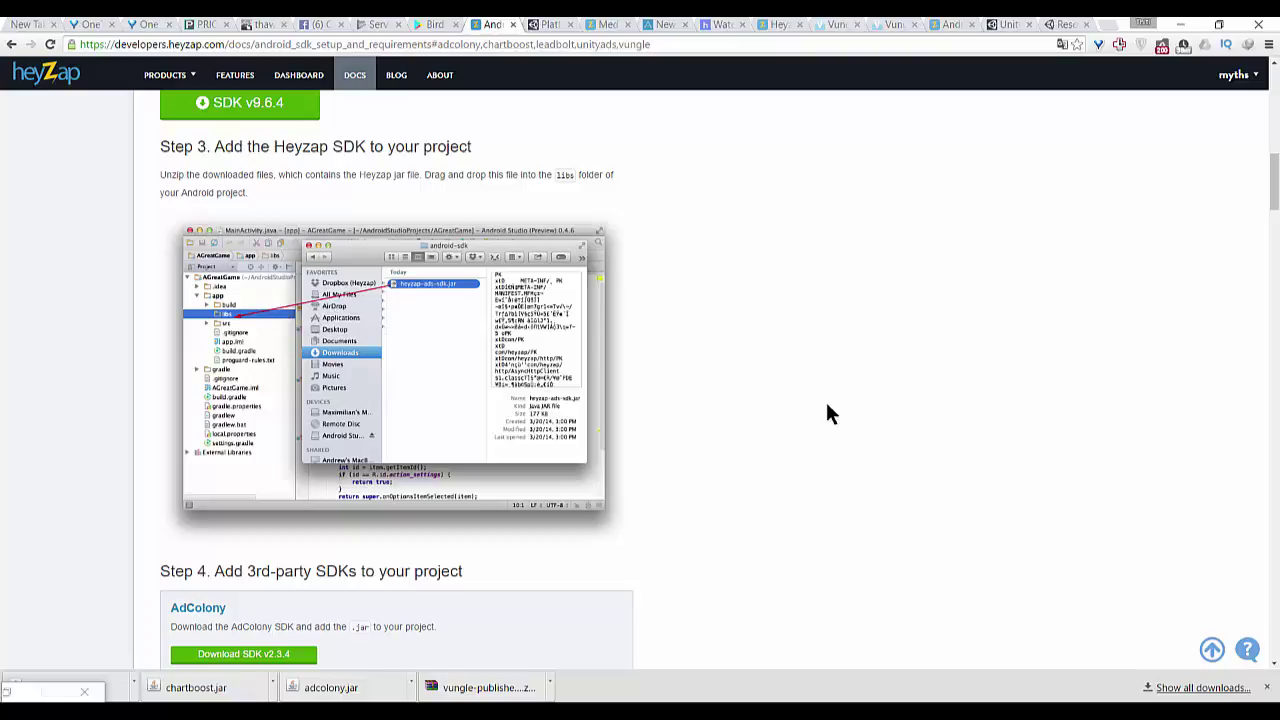
pyautogui.scroll(-5, 763, 384)
pyautogui.scroll(-1, 748, 390)
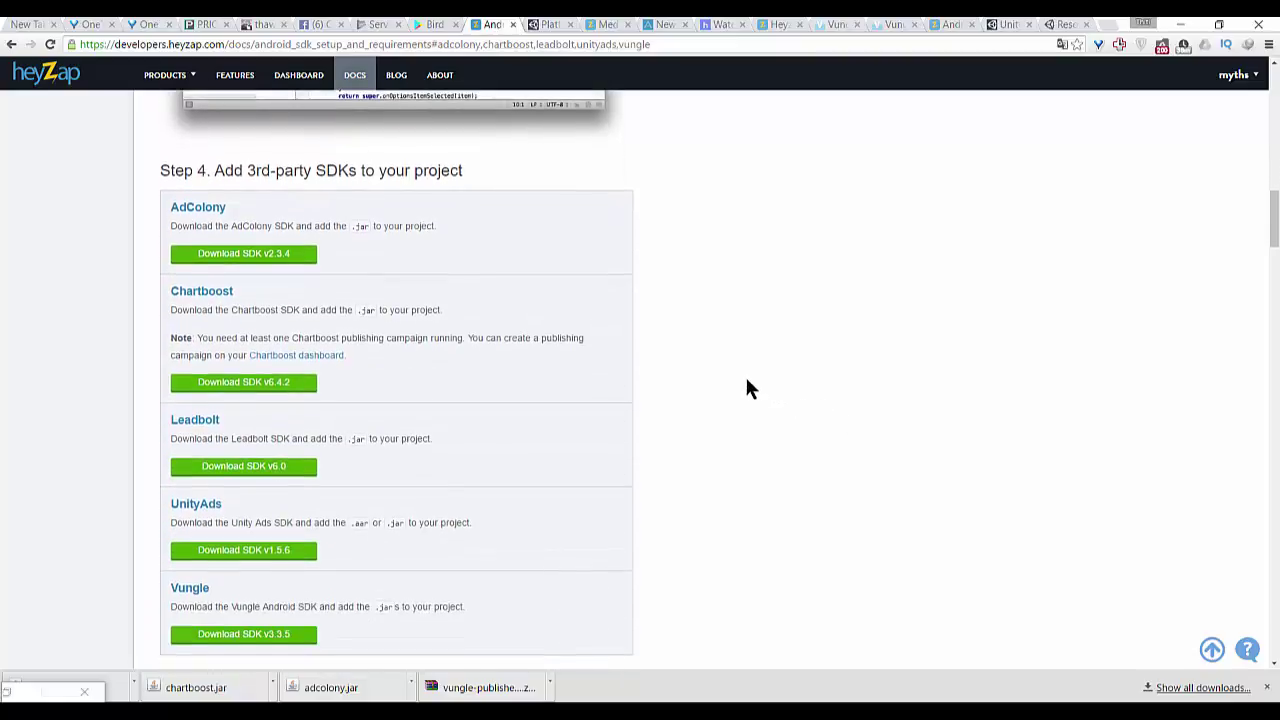
pyautogui.scroll(-1, 720, 372)
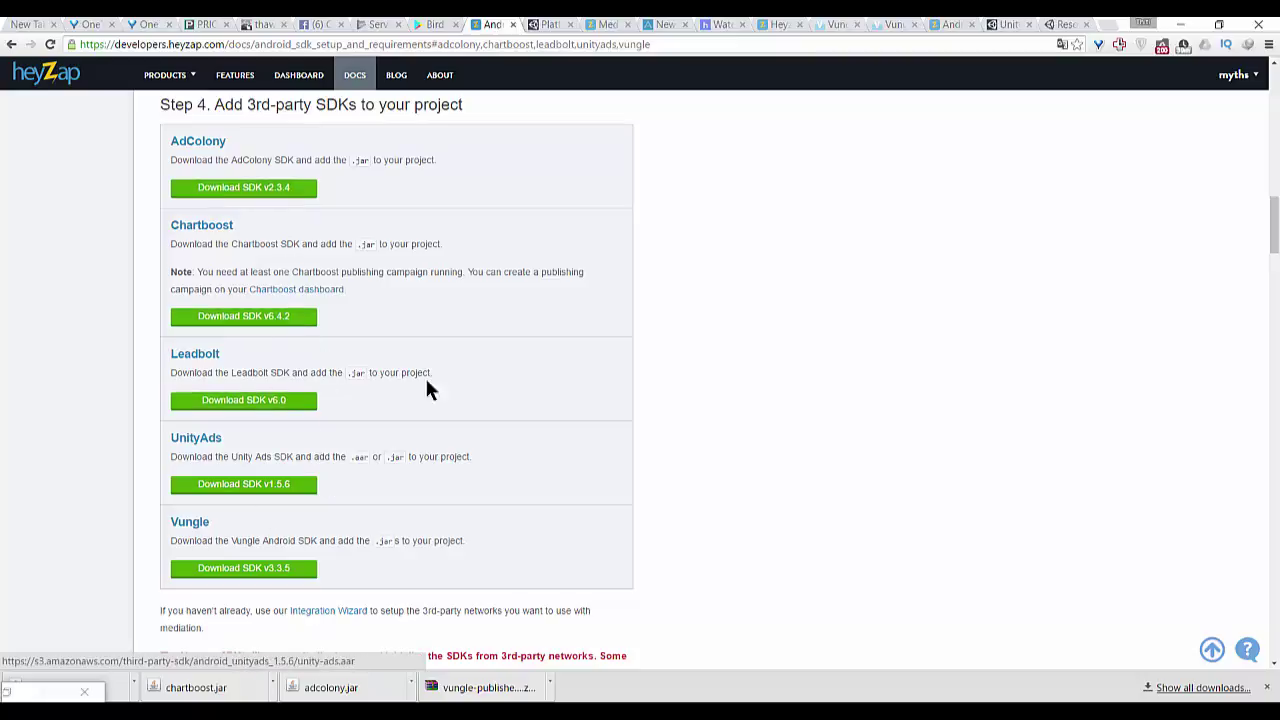
# Inspect adcolony.jar, AppTracker.jar, chartboost.jar and dagger-2.1.jar in the Bird17 android libs folder
pyautogui.moveTo(150, 715)
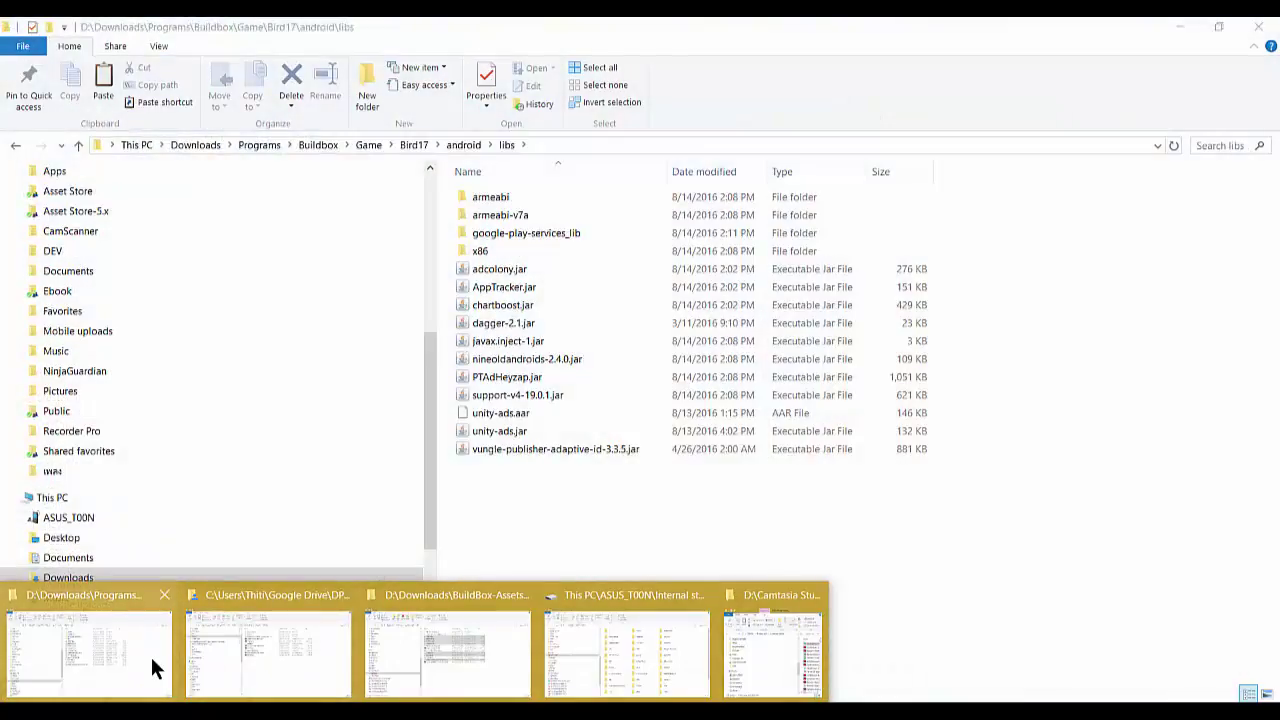
pyautogui.click(152, 668)
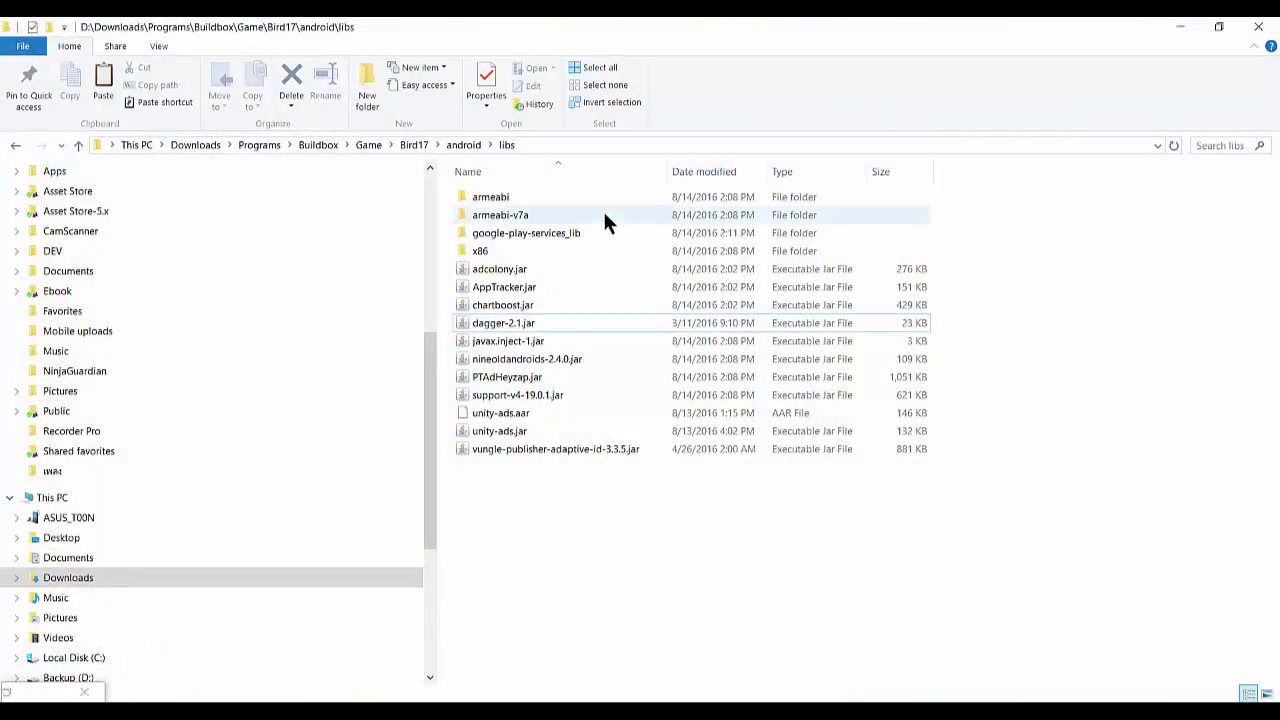
pyautogui.click(553, 268)
pyautogui.click(551, 288)
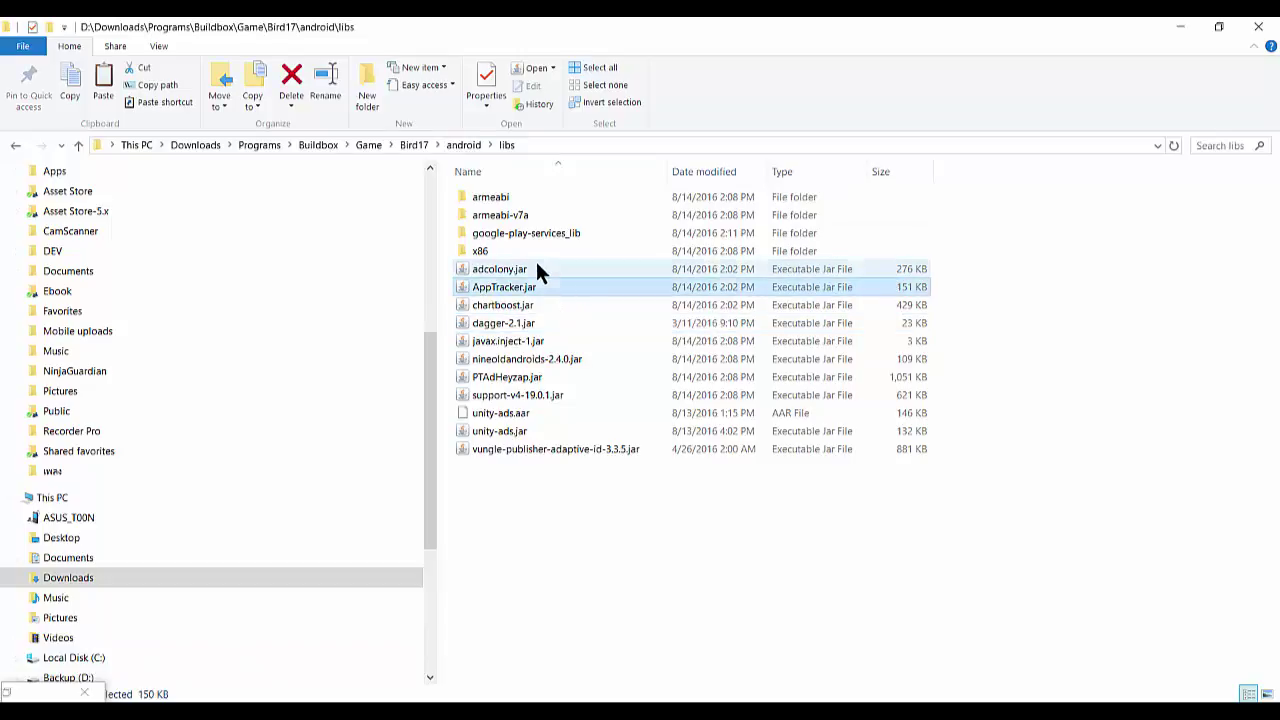
pyautogui.click(537, 270)
pyautogui.click(543, 284)
pyautogui.click(537, 270)
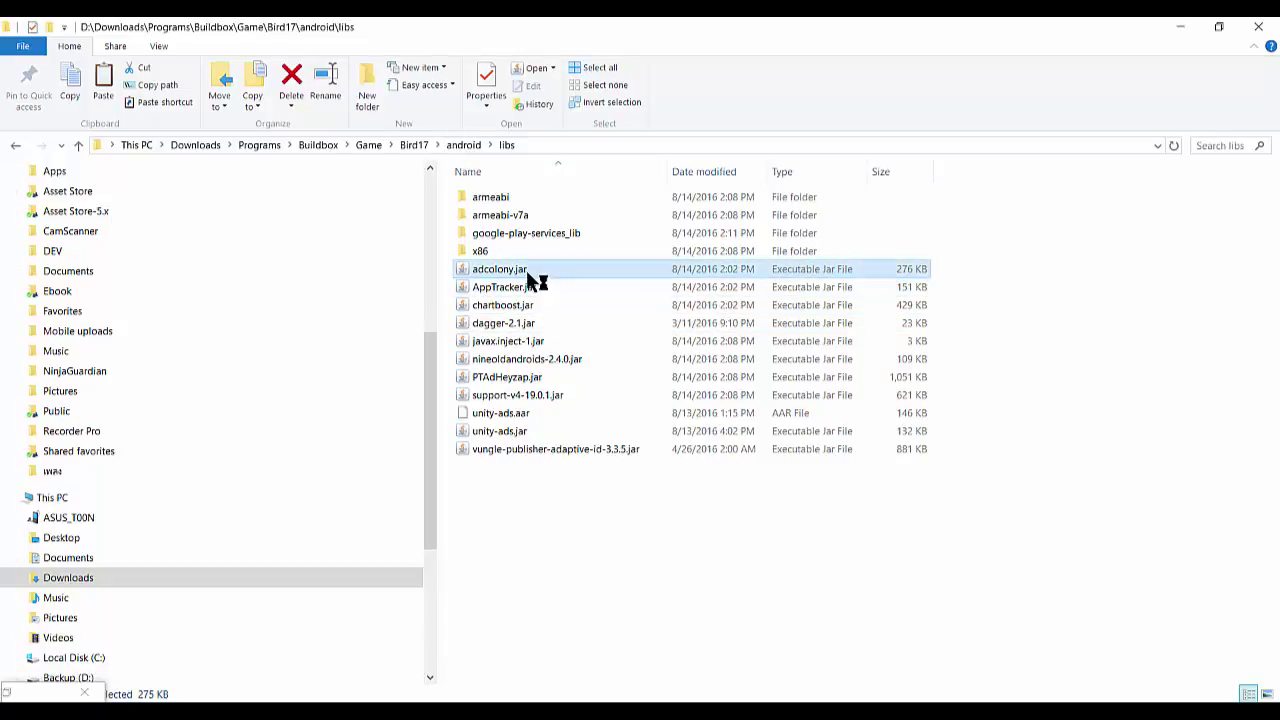
pyautogui.click(537, 286)
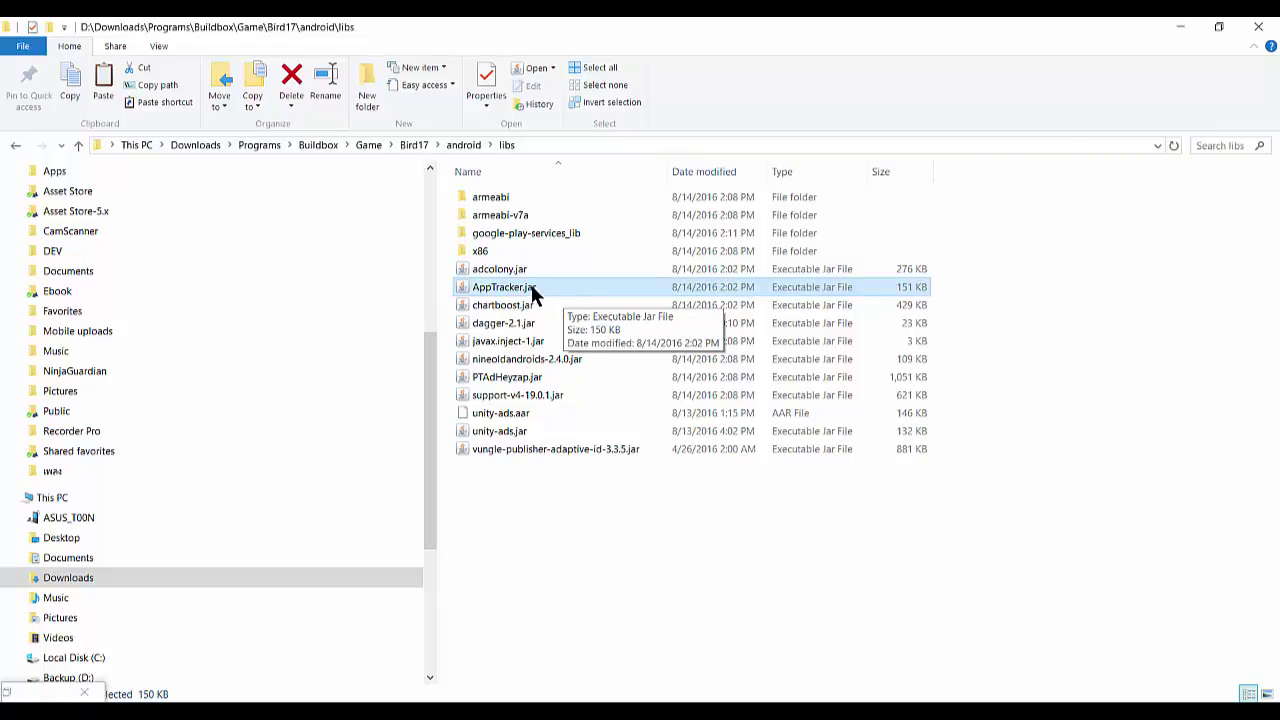
pyautogui.click(530, 305)
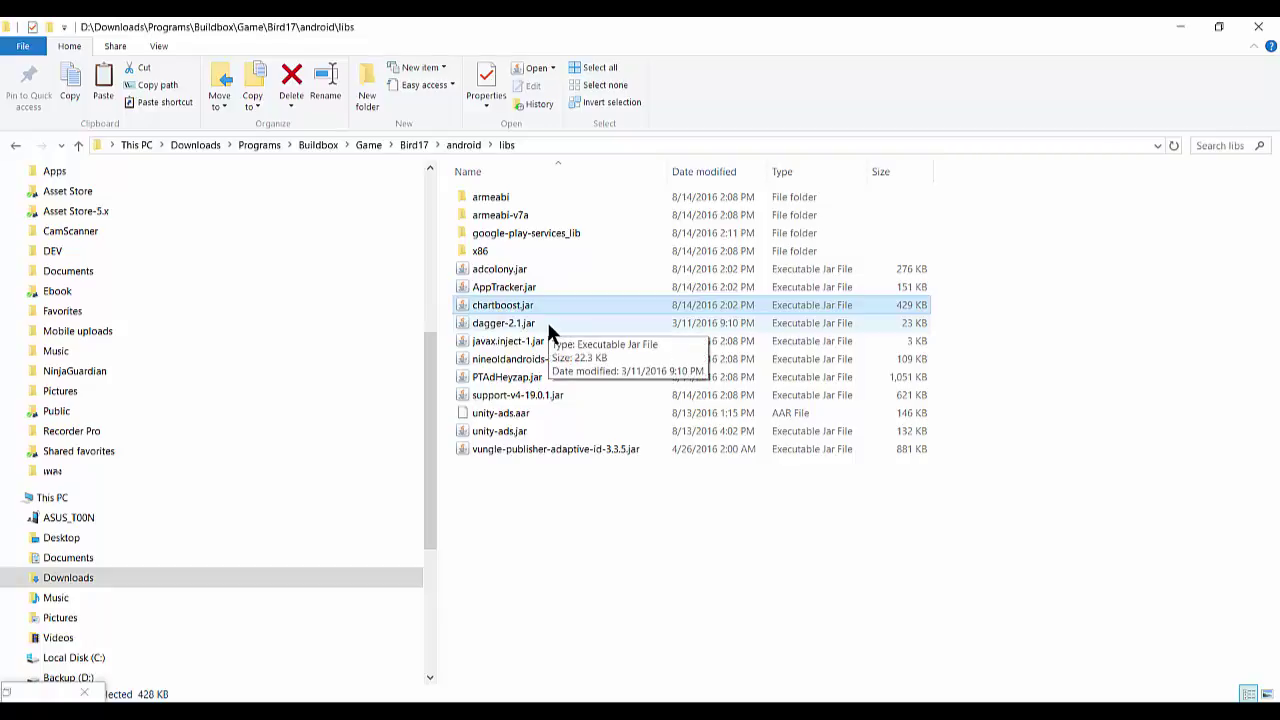
pyautogui.click(536, 324)
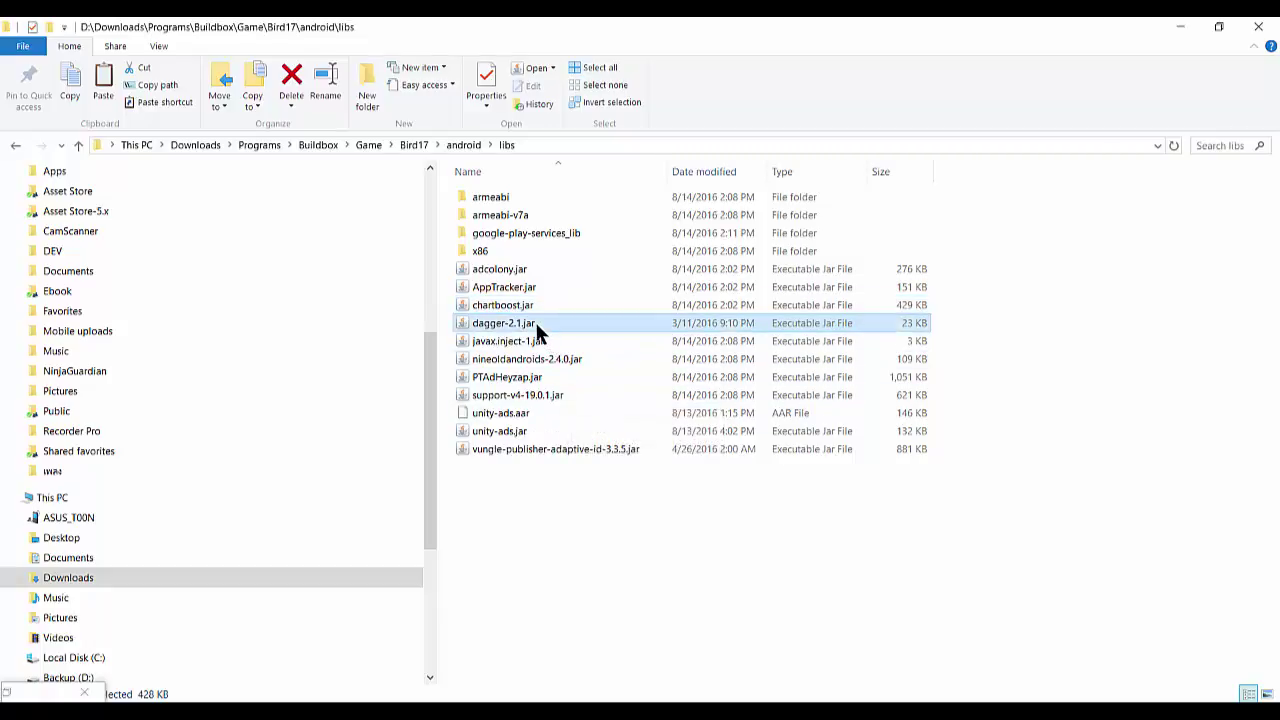
pyautogui.doubleClick(500, 330)
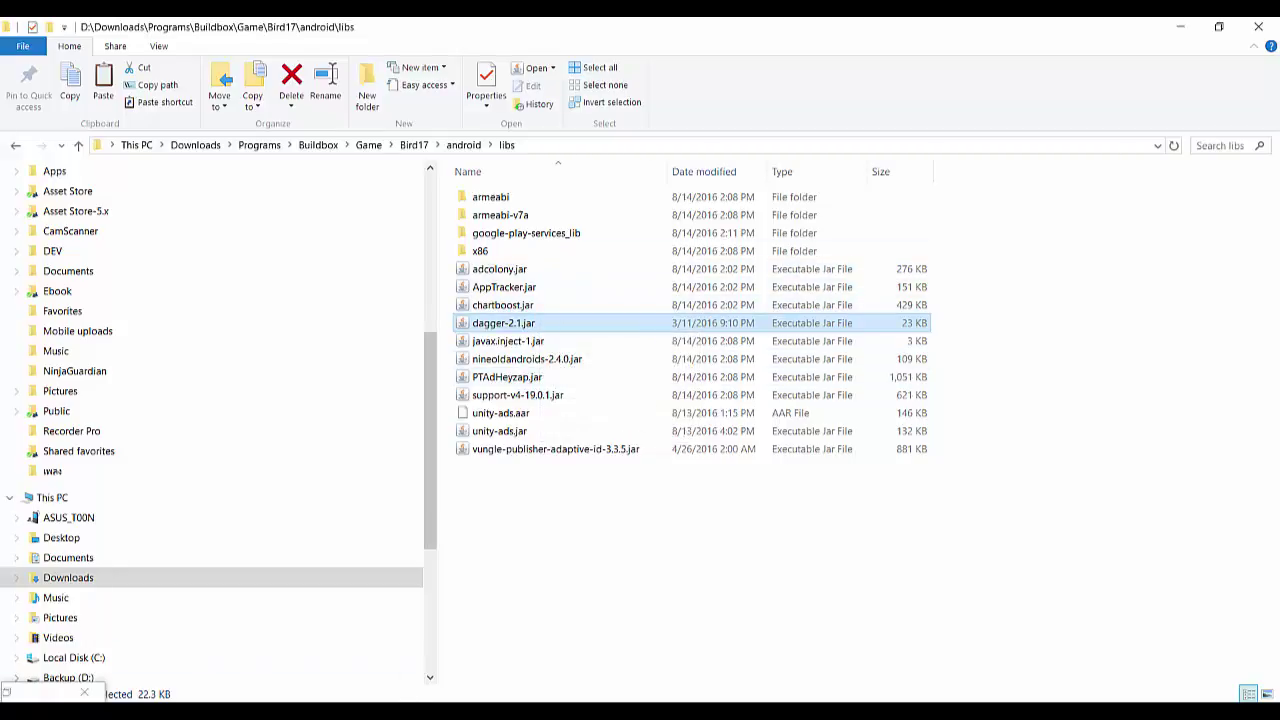
pyautogui.moveTo(433, 712)
pyautogui.click(476, 660)
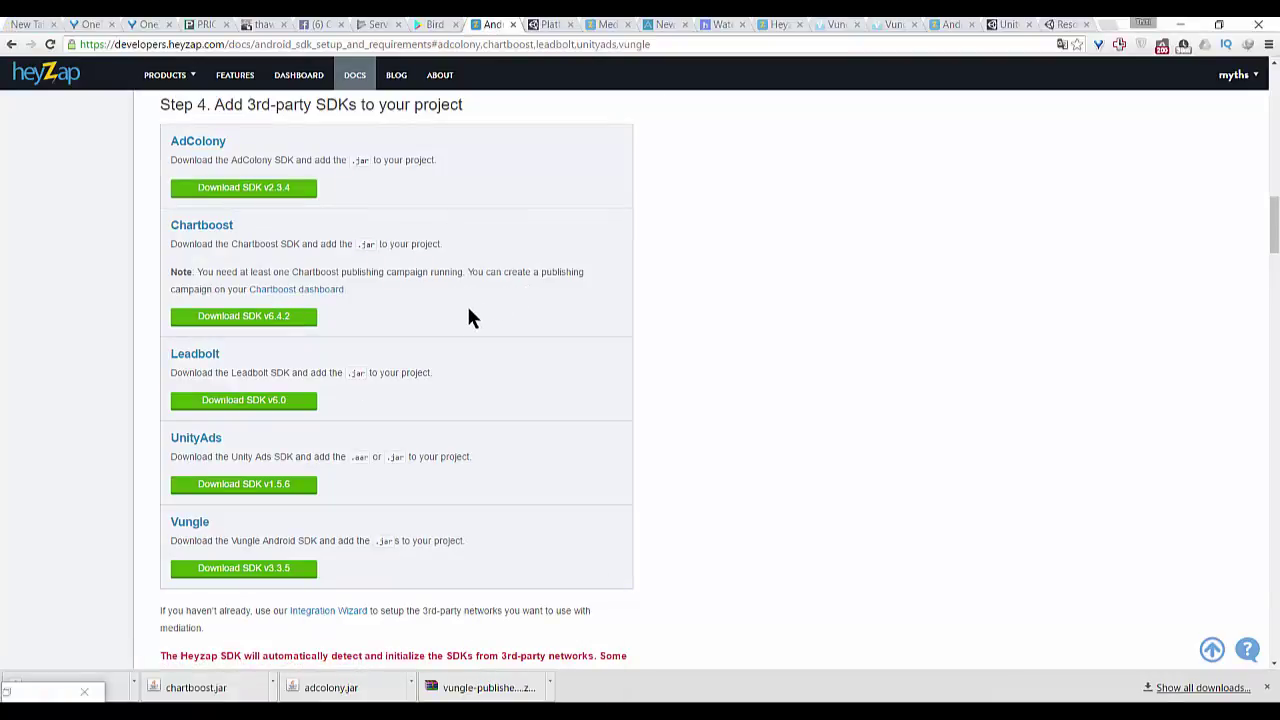
pyautogui.doubleClick(395, 456)
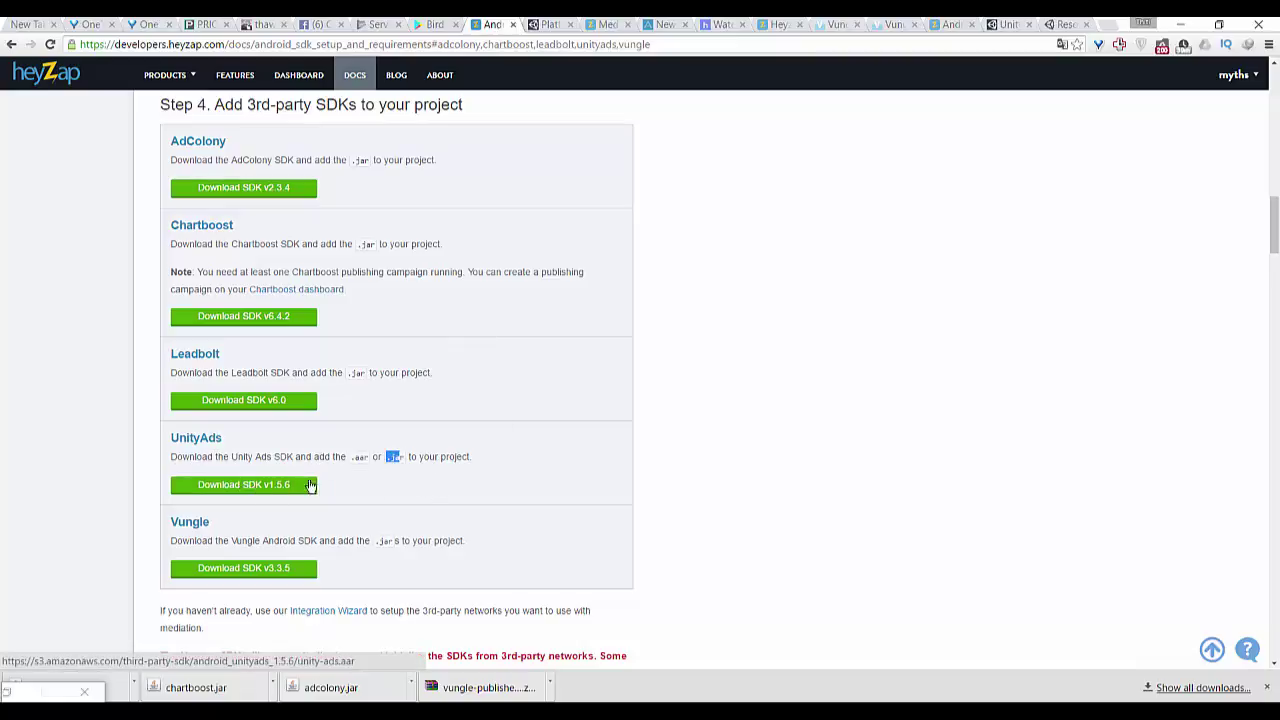
pyautogui.click(352, 455)
pyautogui.doubleClick(356, 456)
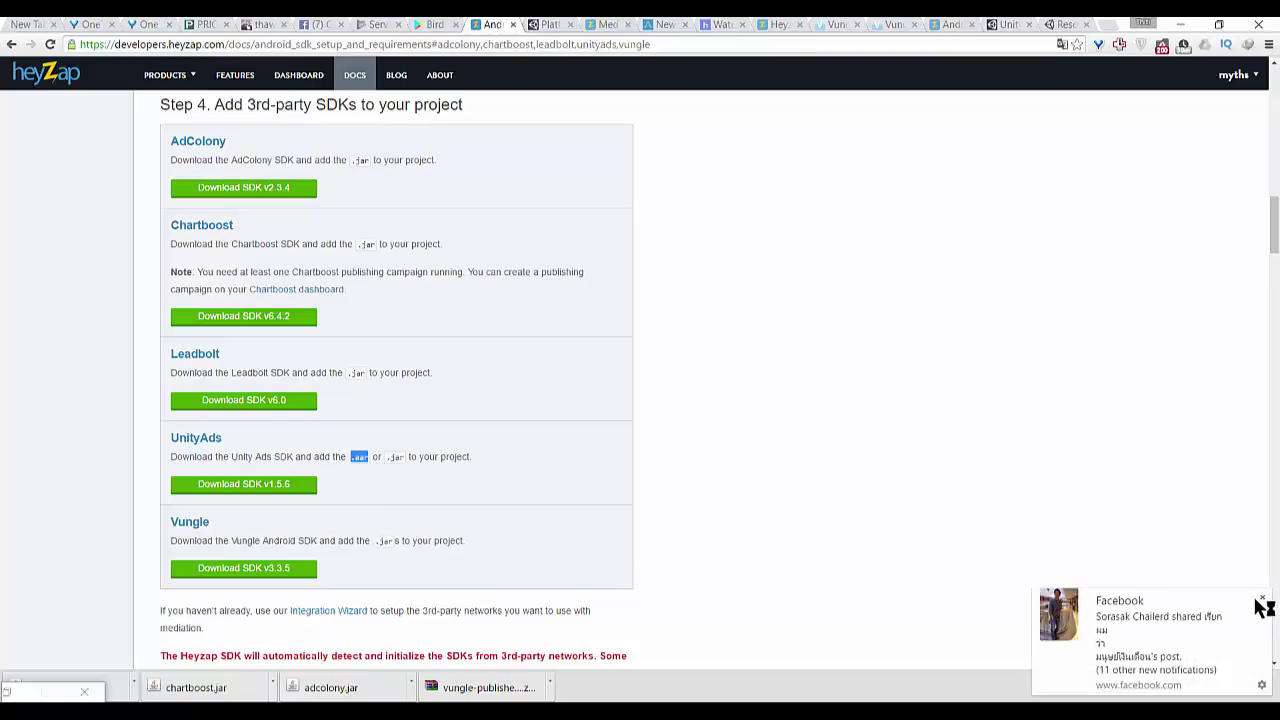
pyautogui.click(1262, 598)
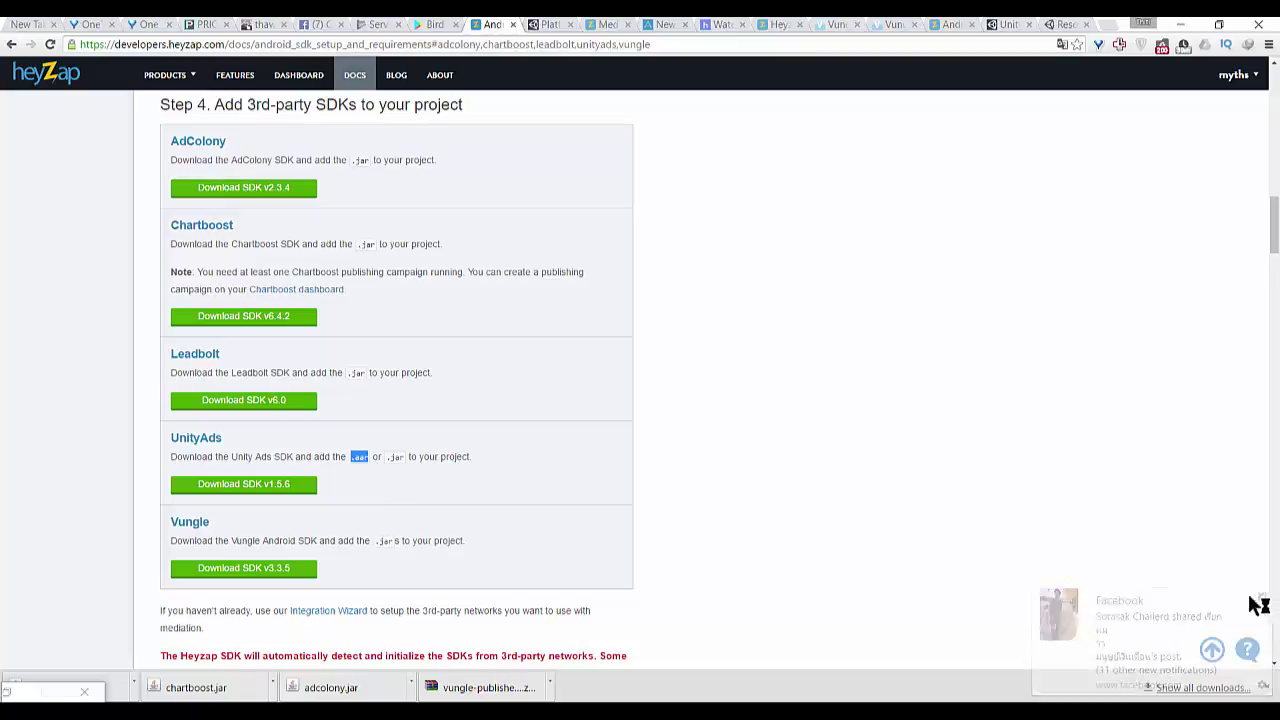
pyautogui.doubleClick(406, 457)
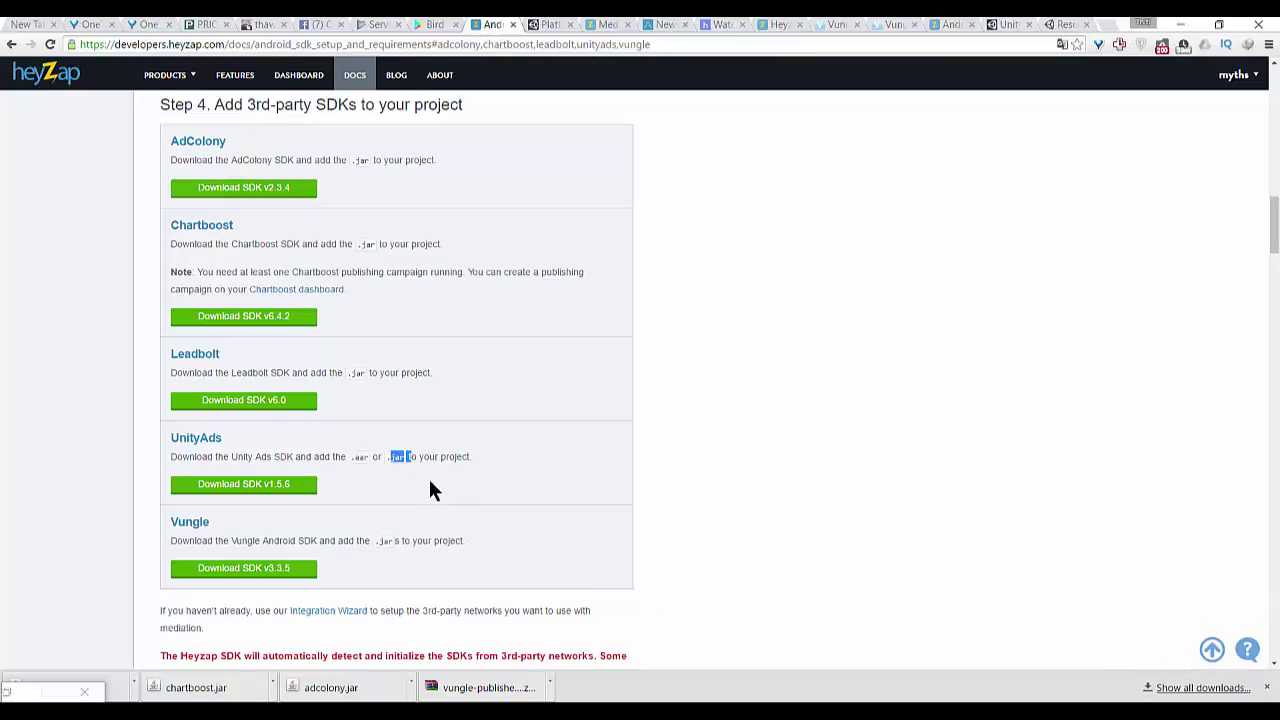
# Search Google for 'unity ads sdk' from the Unity Ads resources tab
pyautogui.click(1003, 24)
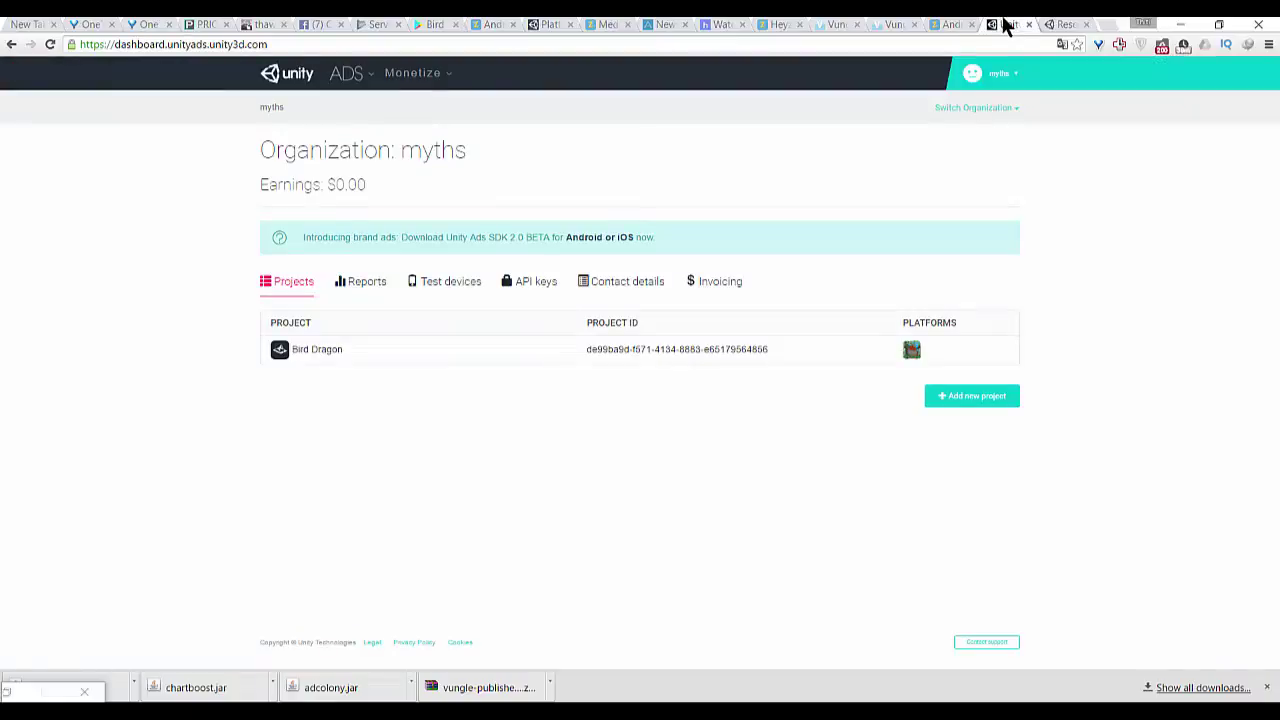
pyautogui.click(1055, 24)
pyautogui.doubleClick(812, 47)
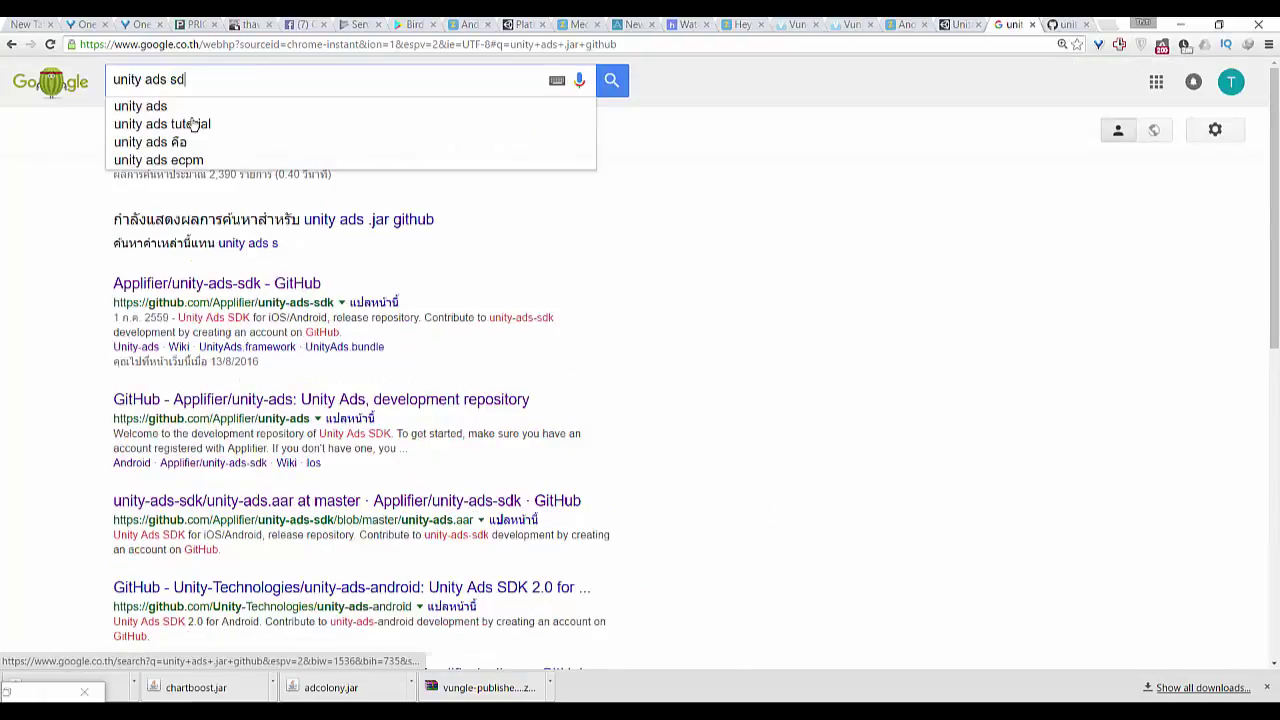
pyautogui.write('k')
pyautogui.press('Return')
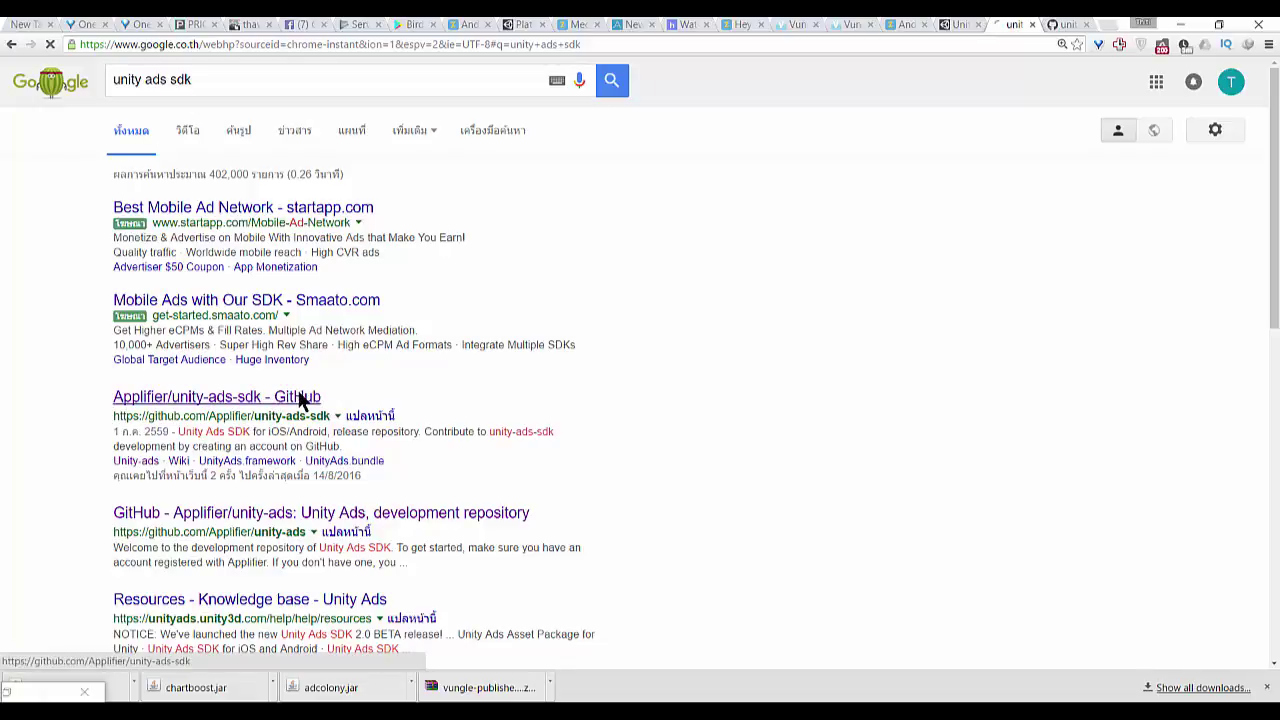
# Open the unity-ads/libs folder of the Applifier unity-ads-sdk GitHub repository
pyautogui.click(301, 397)
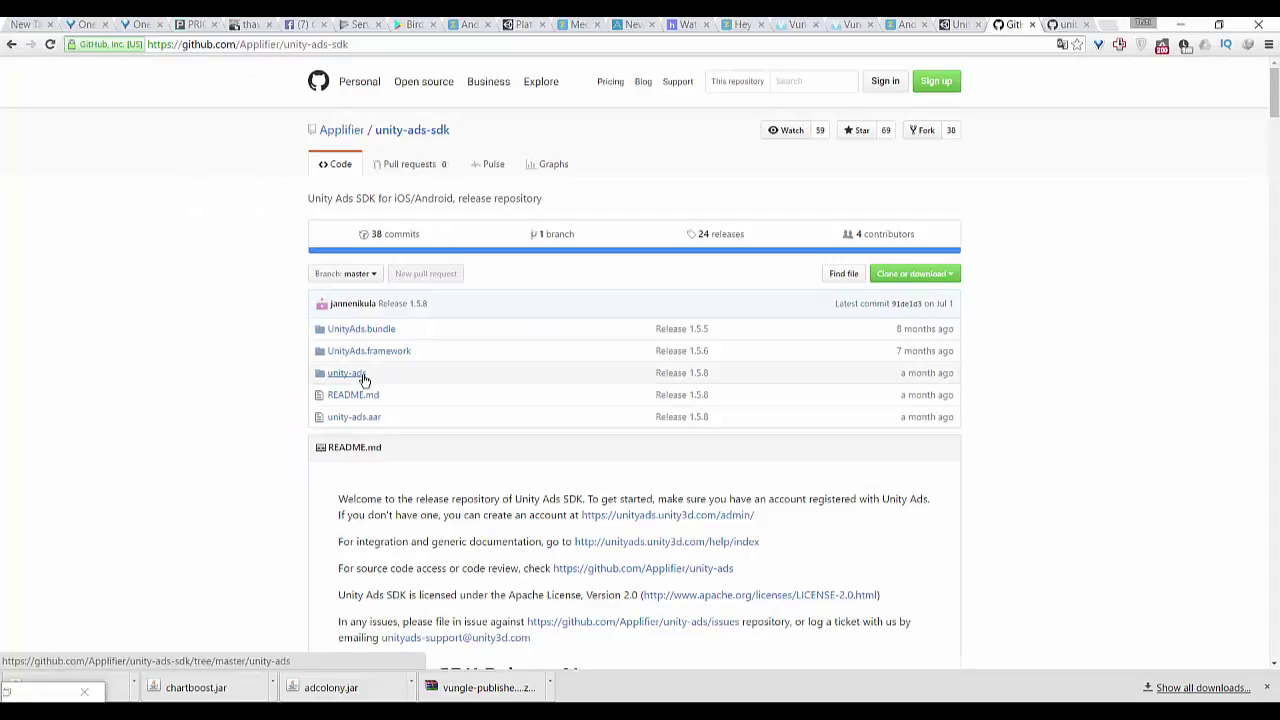
pyautogui.click(354, 377)
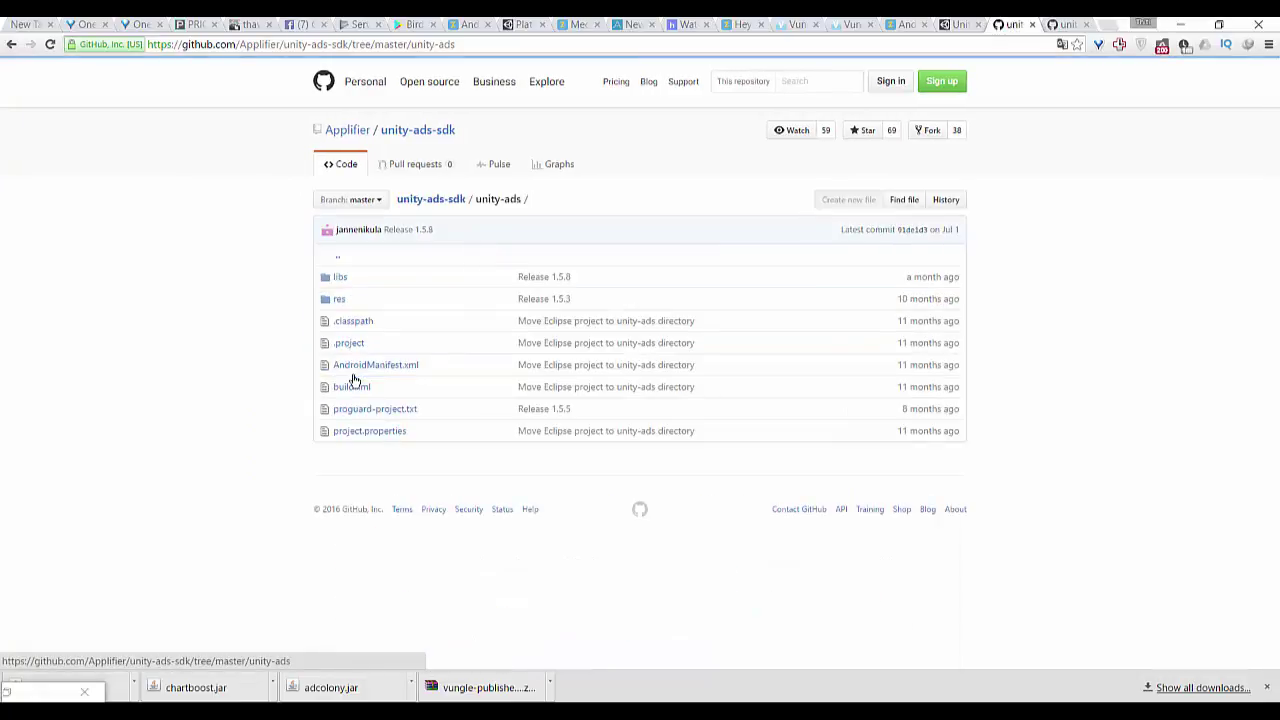
pyautogui.click(338, 280)
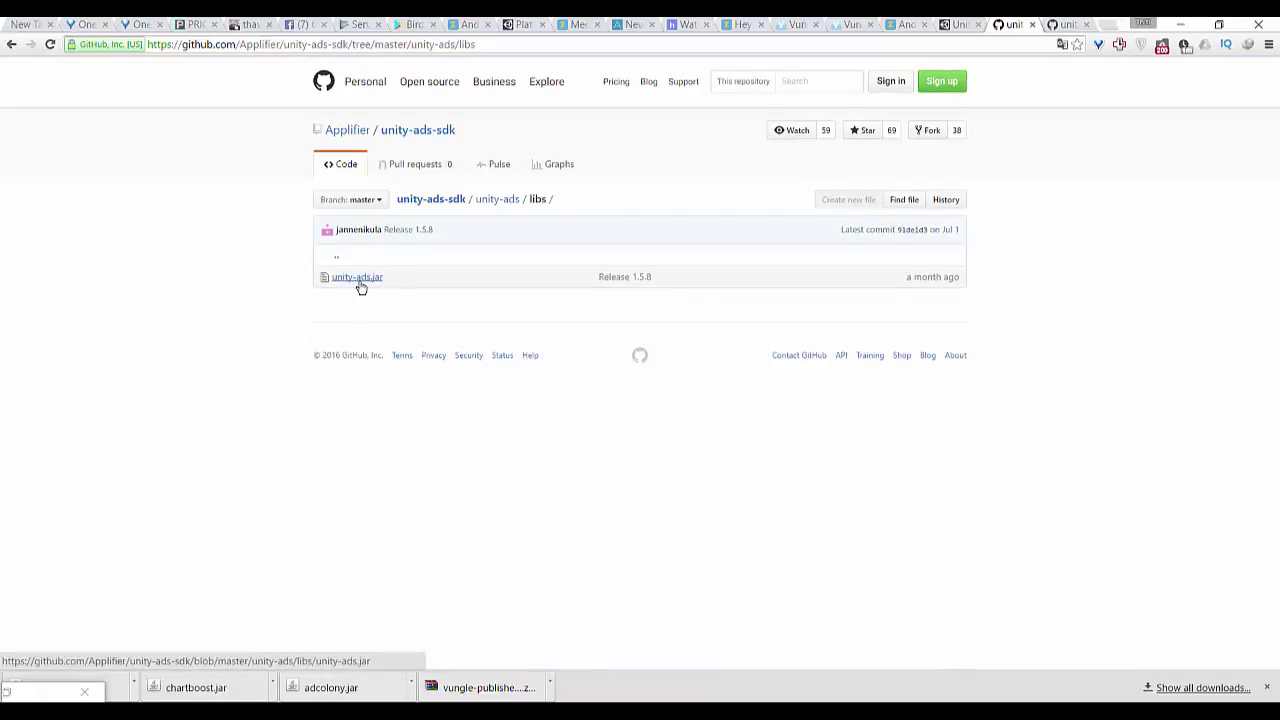
pyautogui.moveTo(330, 712)
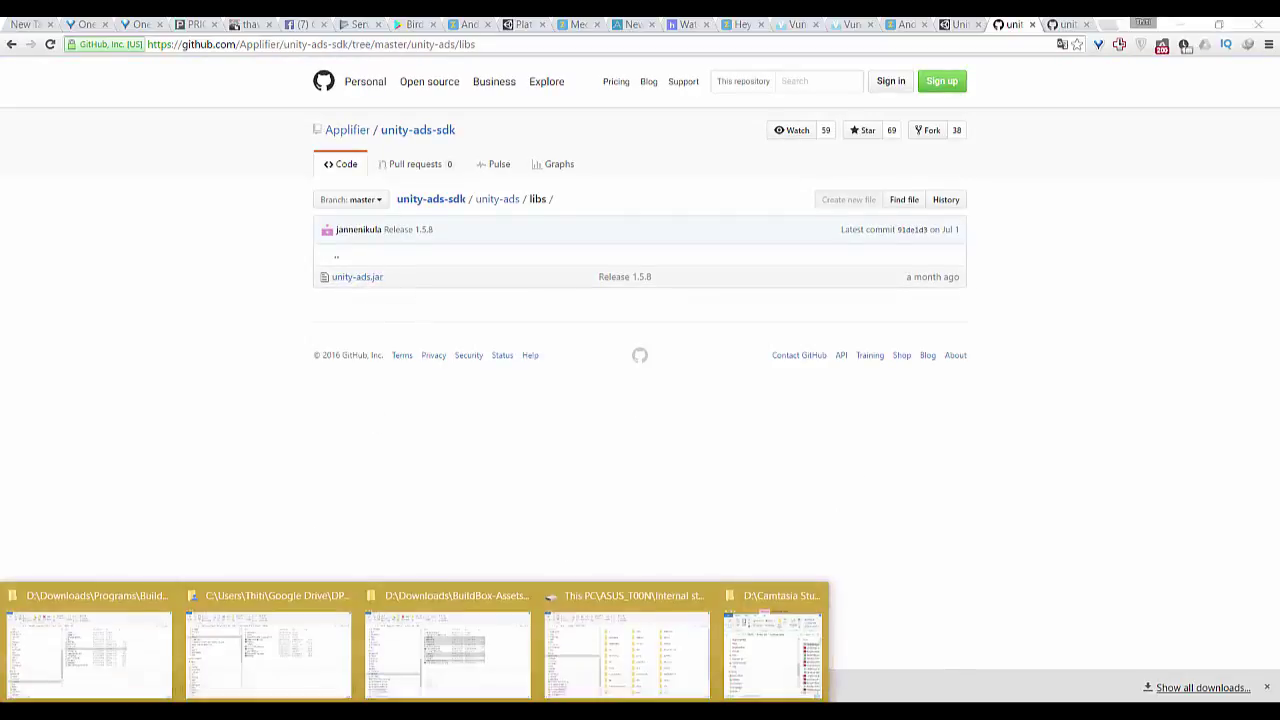
# Navigate File Explorer up to Bird17, then into android\libs to view its jars
pyautogui.click(458, 686)
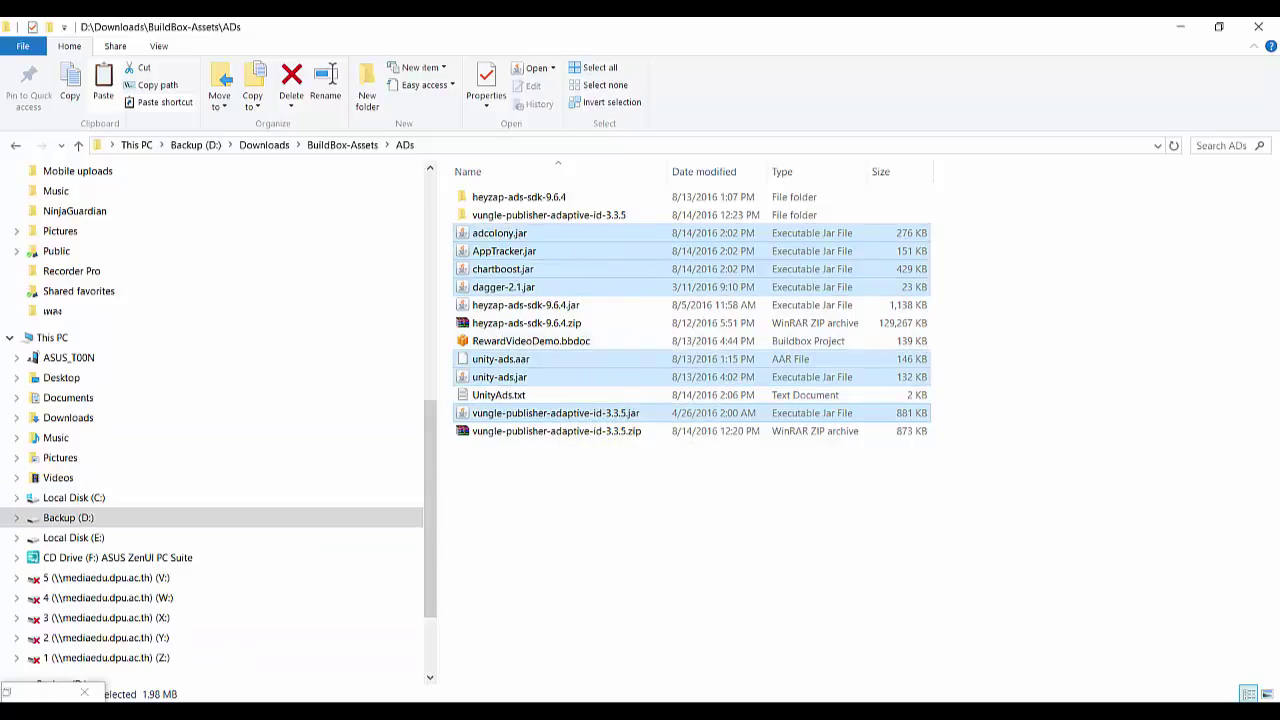
pyautogui.moveTo(166, 712)
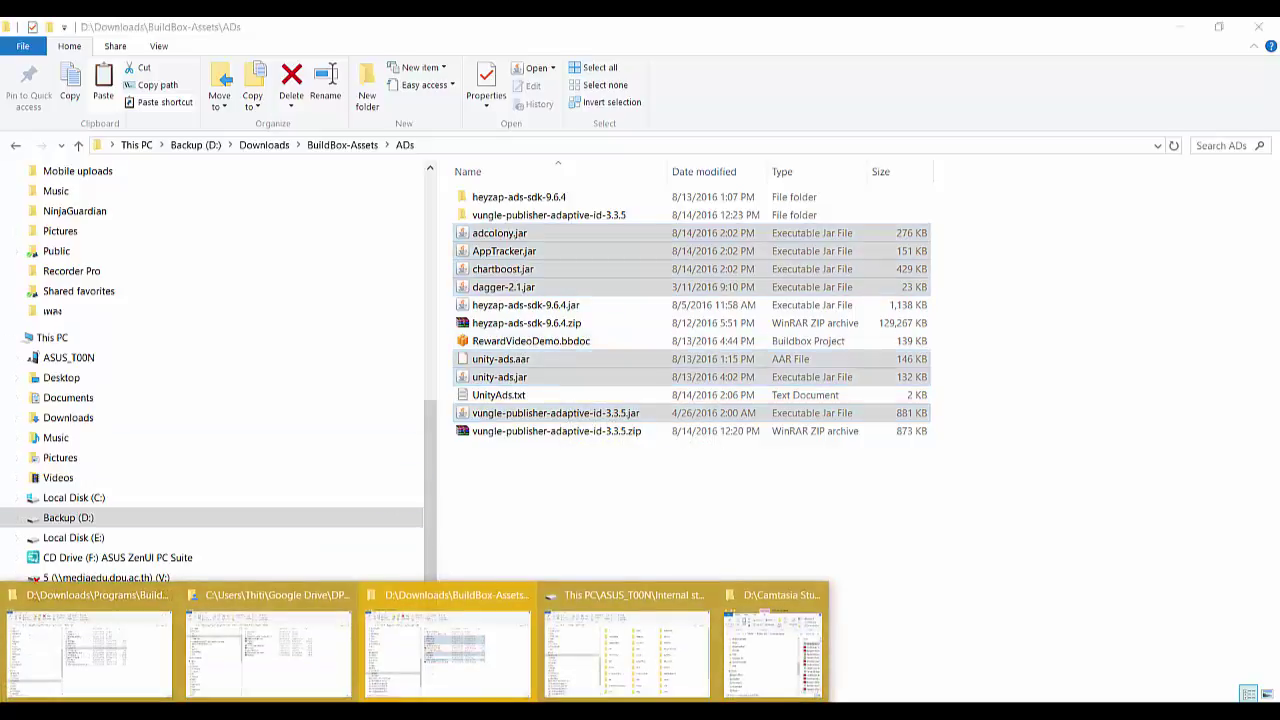
pyautogui.click(158, 645)
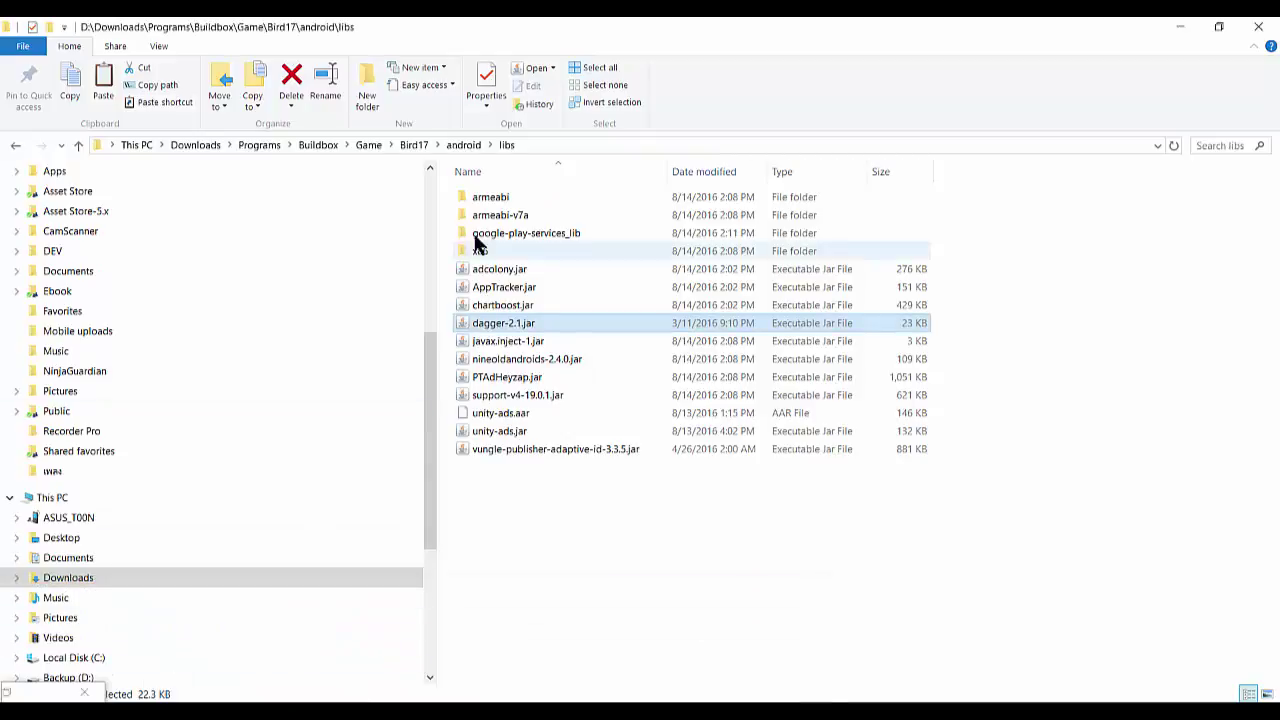
pyautogui.click(424, 145)
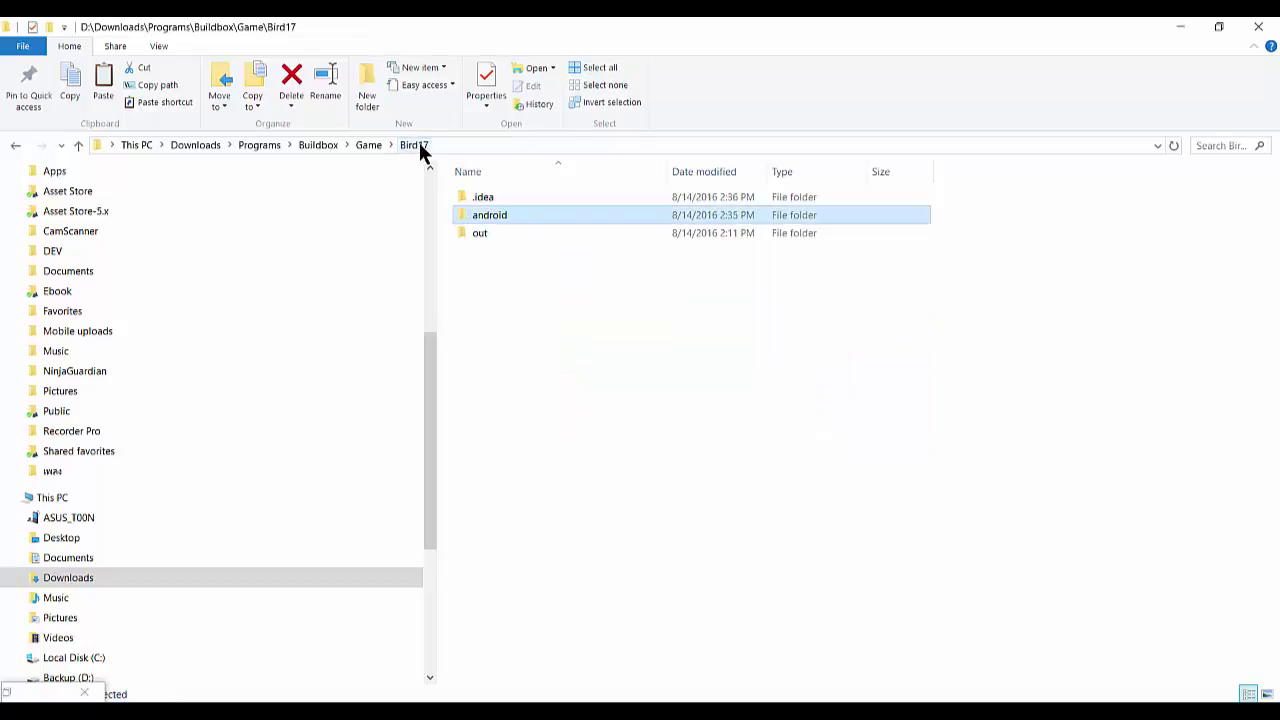
pyautogui.doubleClick(505, 215)
pyautogui.doubleClick(505, 269)
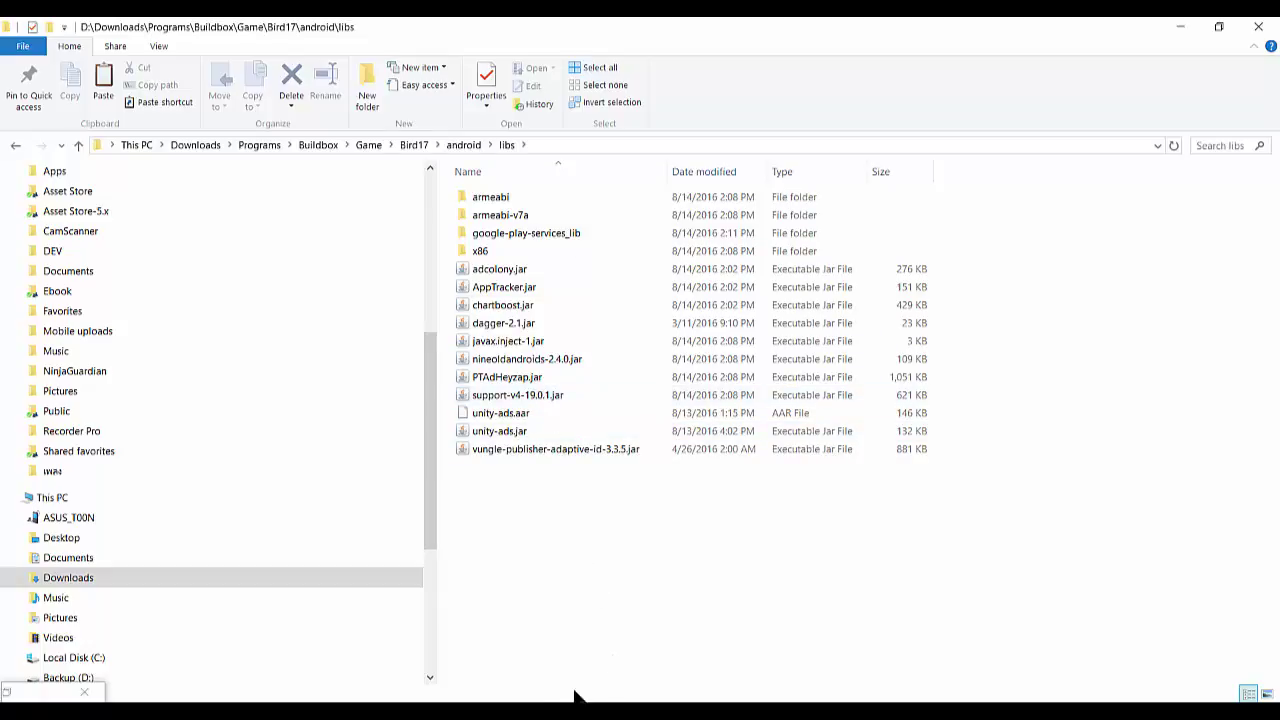
# Close the Bird17 project via File > Close Project and cancel the Import project dialog
pyautogui.hotkey('alt', 'Tab')
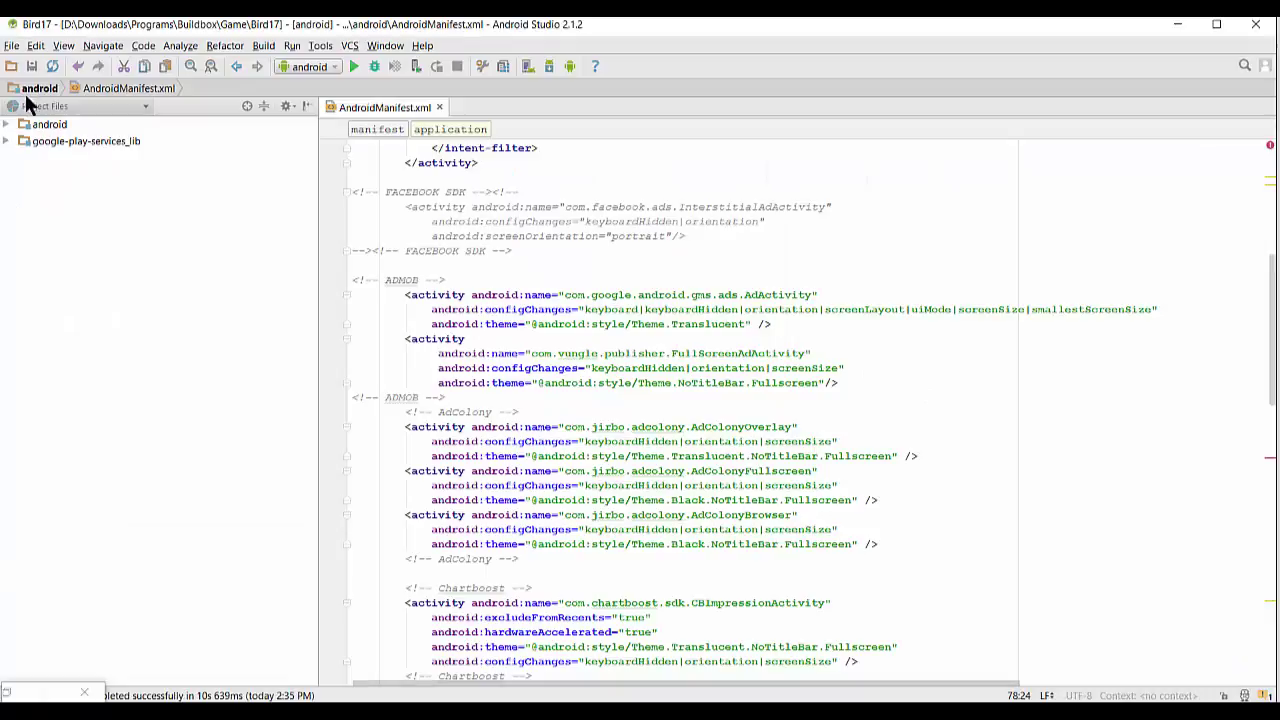
pyautogui.click(11, 47)
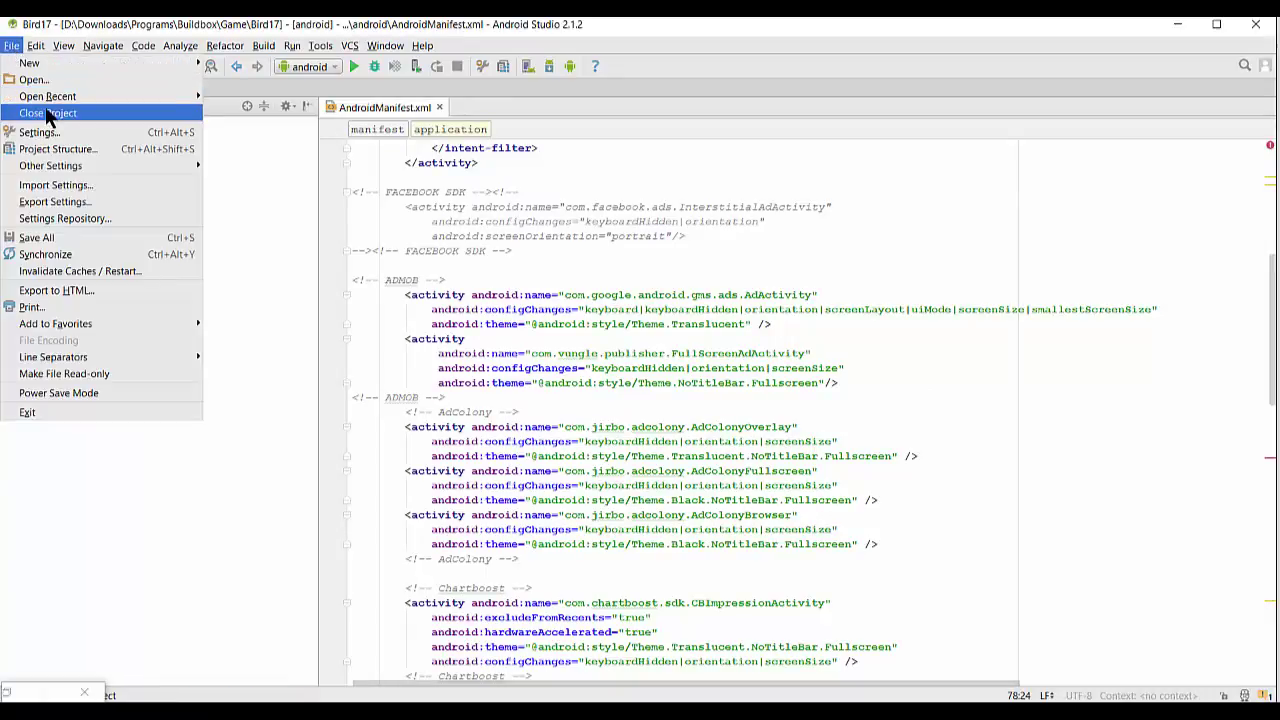
pyautogui.click(52, 115)
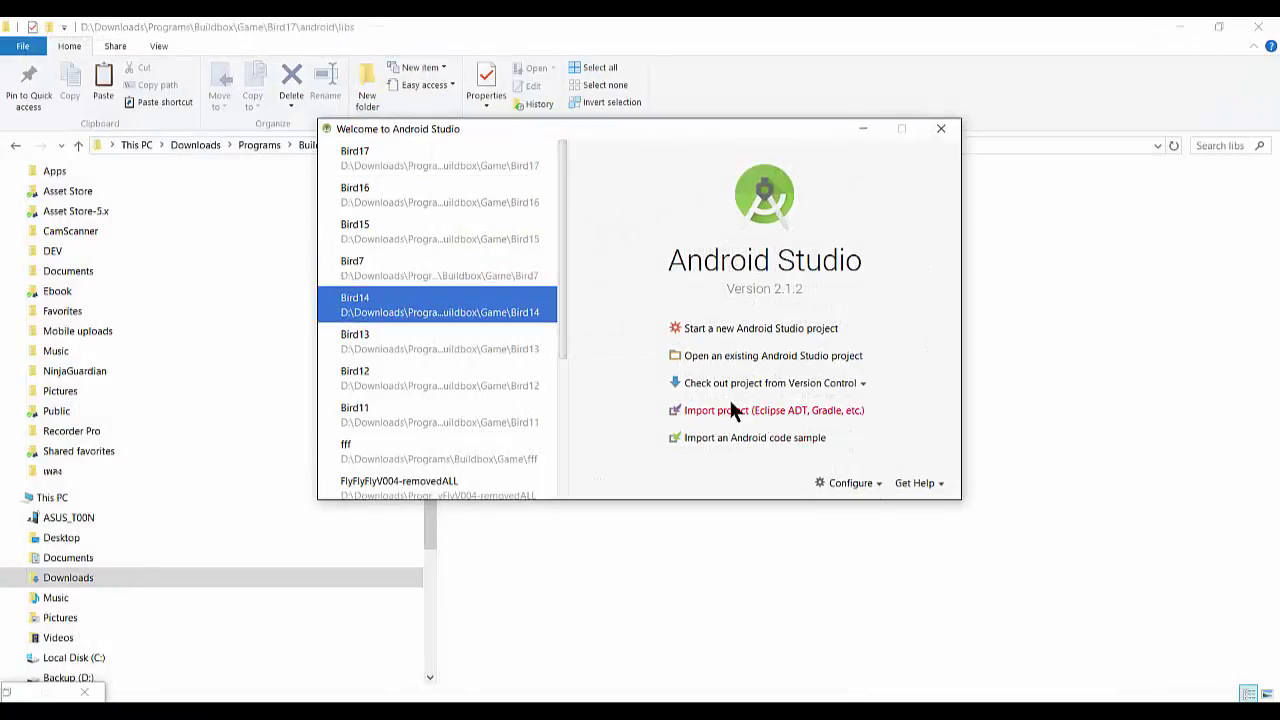
pyautogui.click(698, 413)
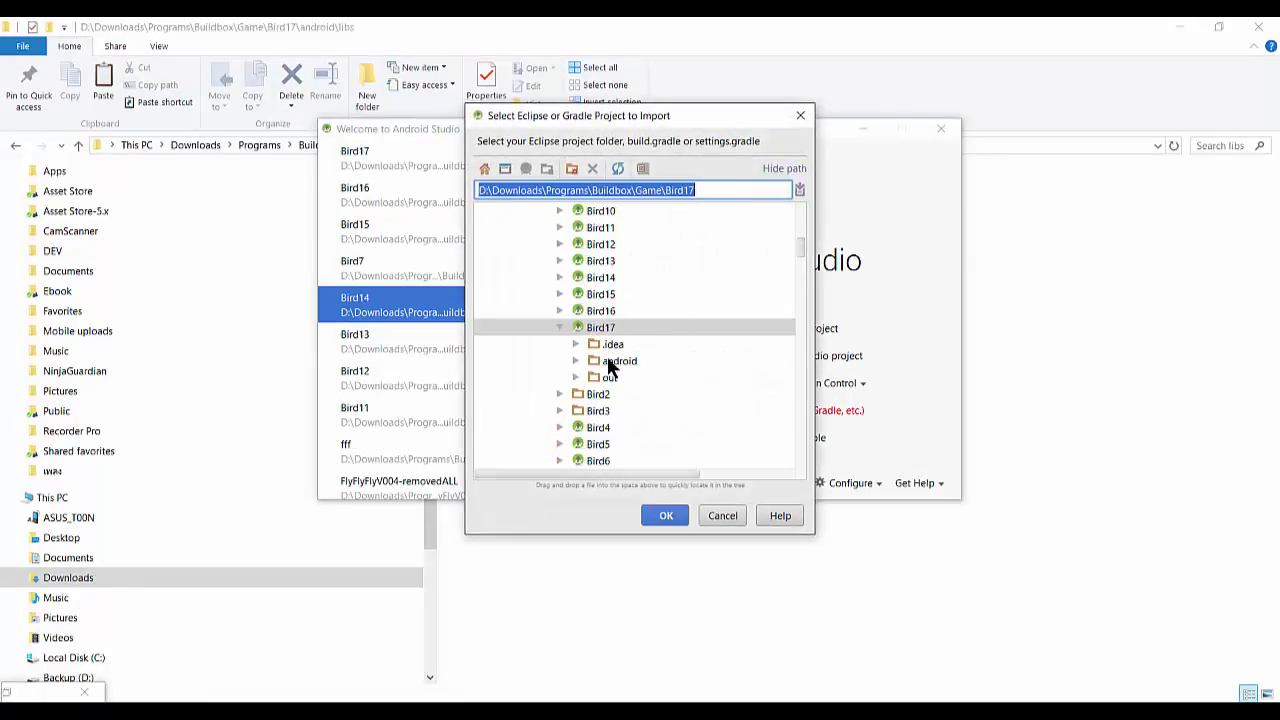
pyautogui.click(722, 516)
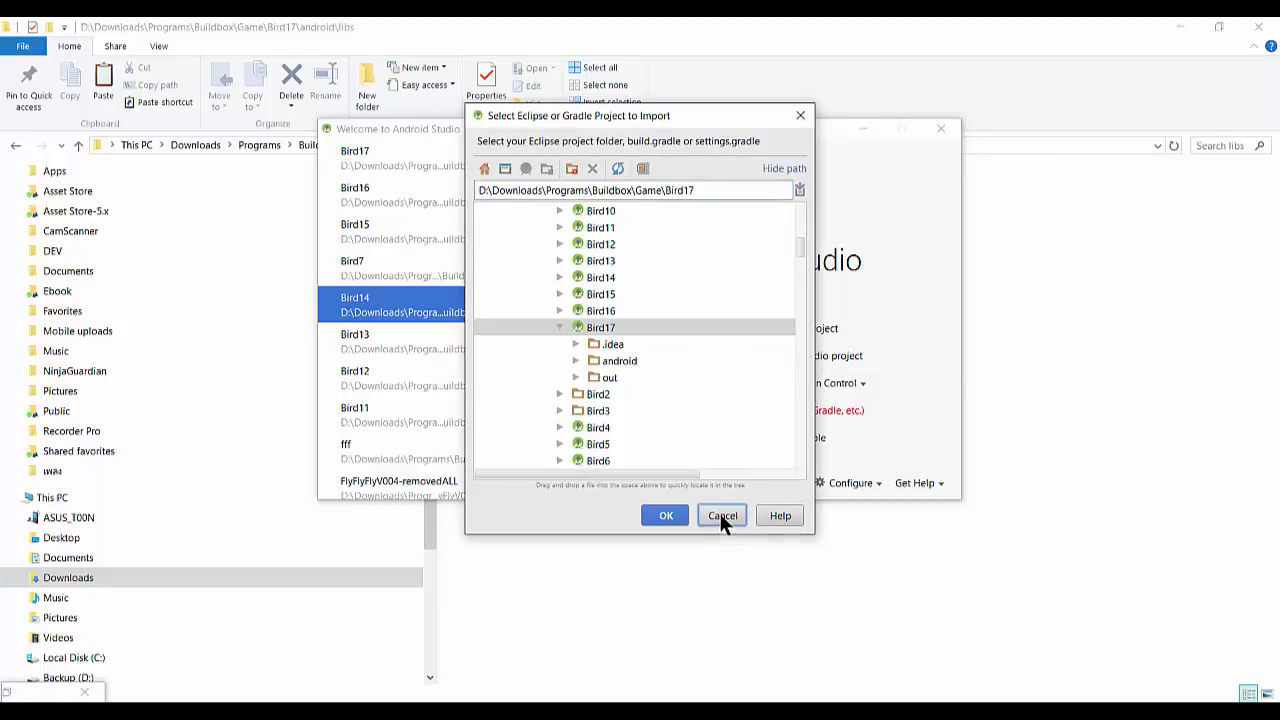
# Reopen Bird17 and open android/AndroidManifest.xml from the Project Files view
pyautogui.click(378, 158)
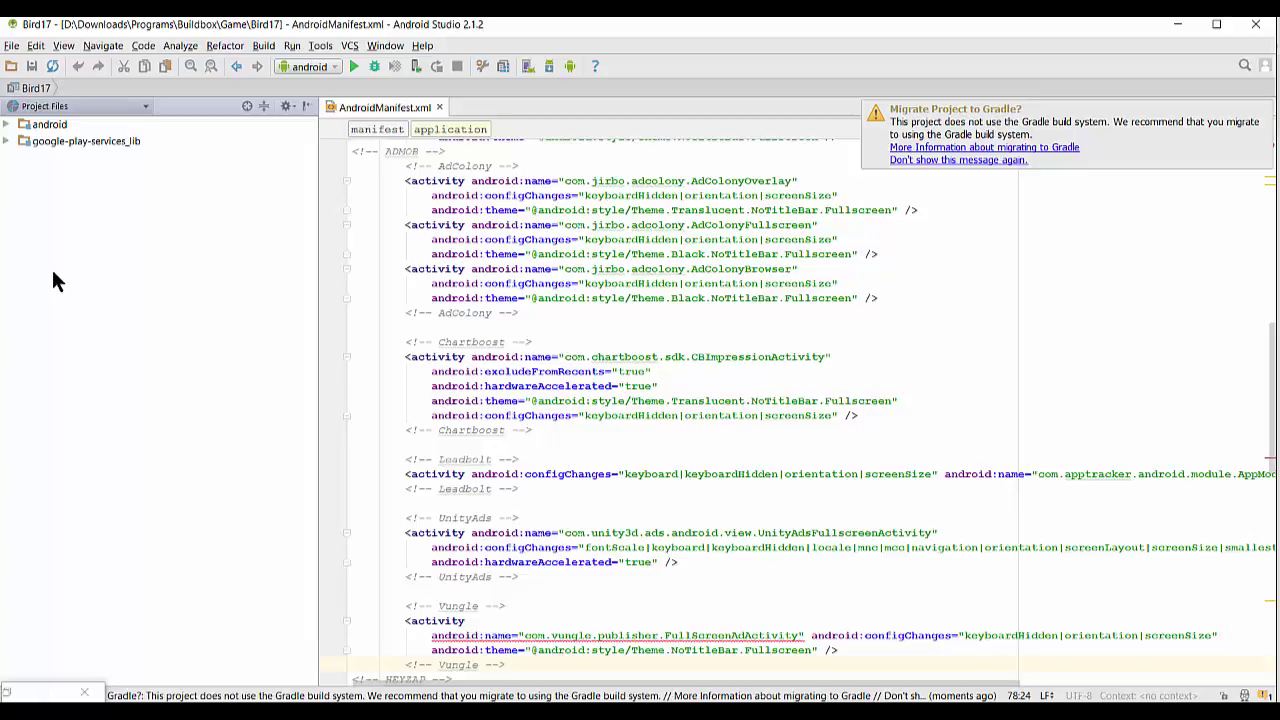
pyautogui.click(59, 100)
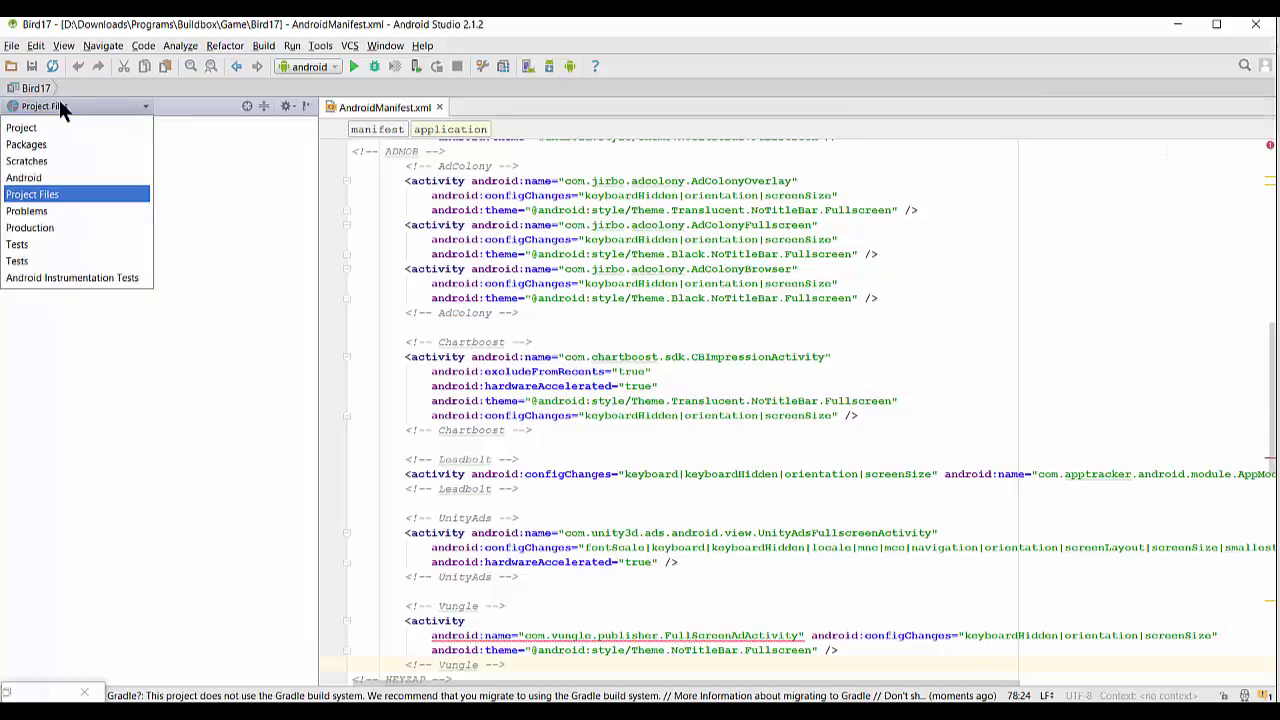
pyautogui.click(64, 201)
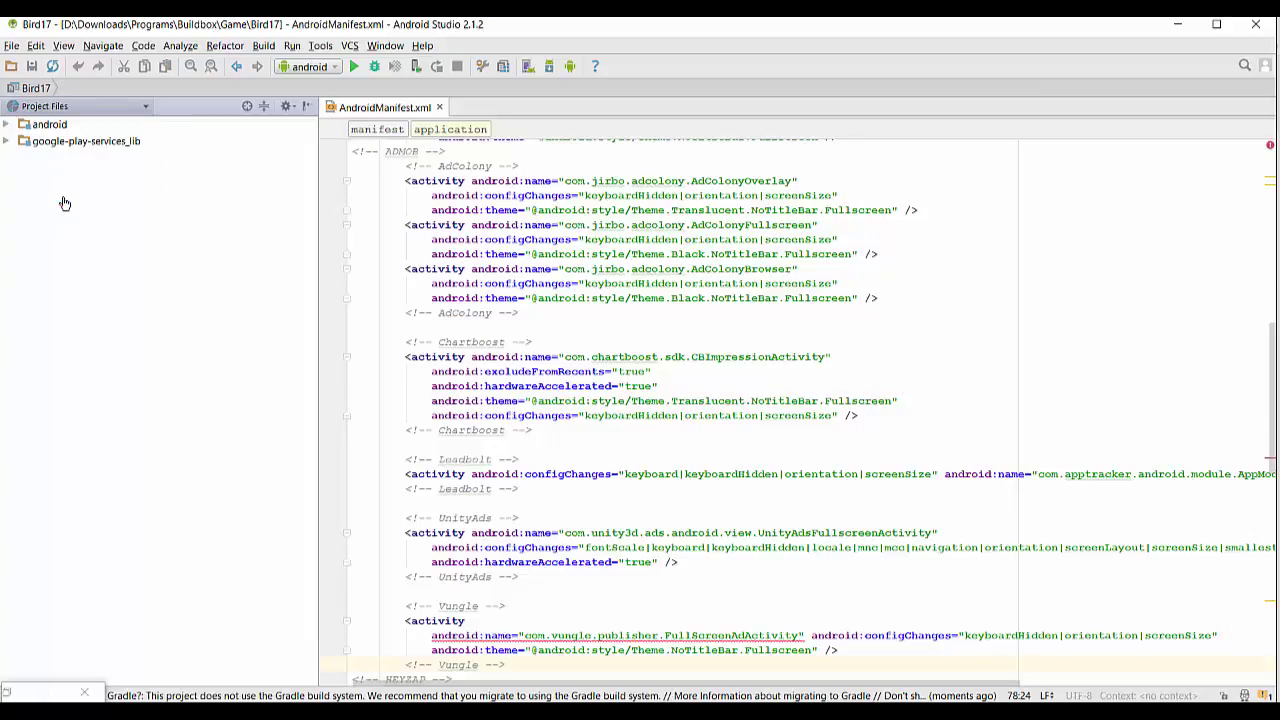
pyautogui.click(8, 124)
pyautogui.click(22, 141)
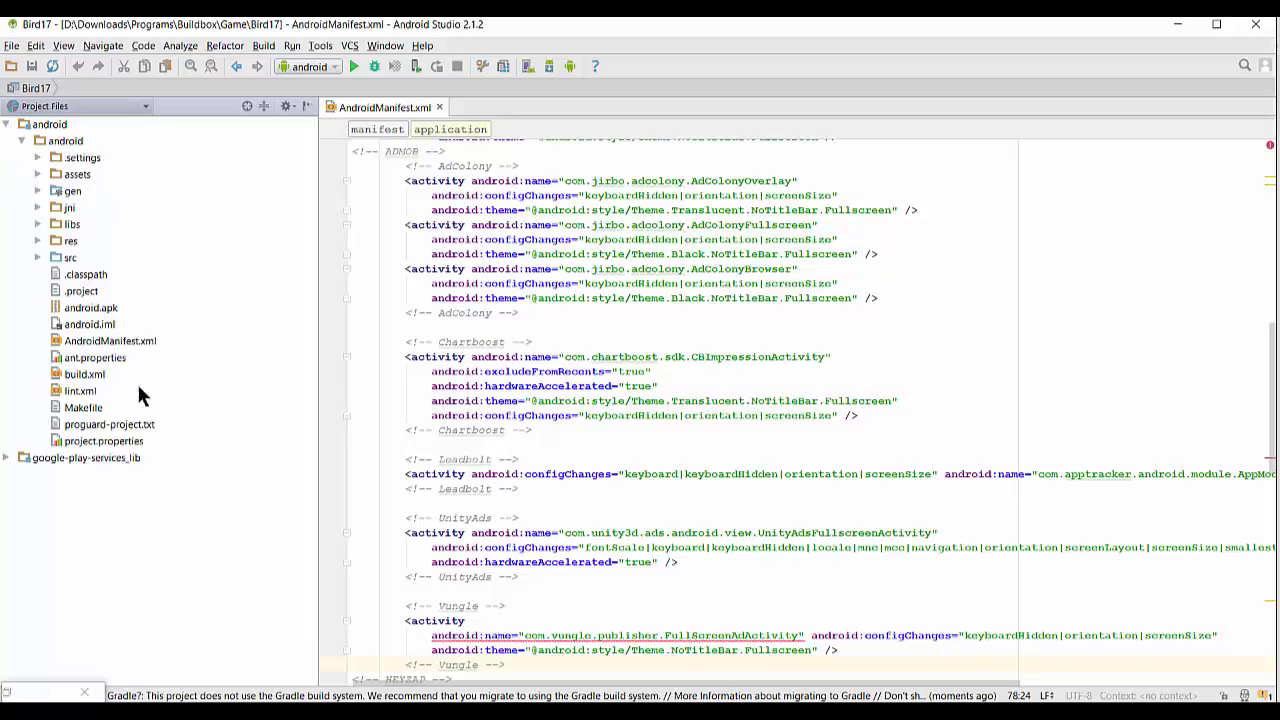
pyautogui.doubleClick(140, 341)
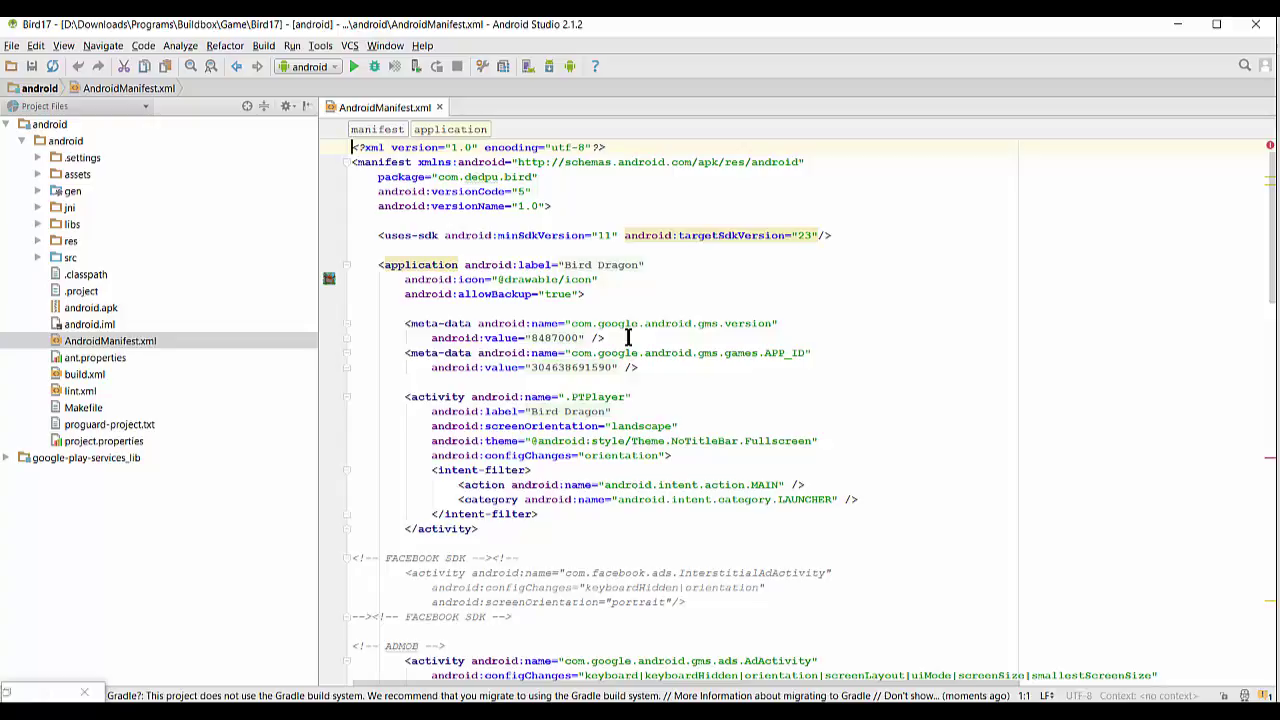
# Scroll through AndroidManifest.xml from the PTPlayer activity to review the ad activities
pyautogui.click(716, 396)
pyautogui.scroll(-1, 716, 397)
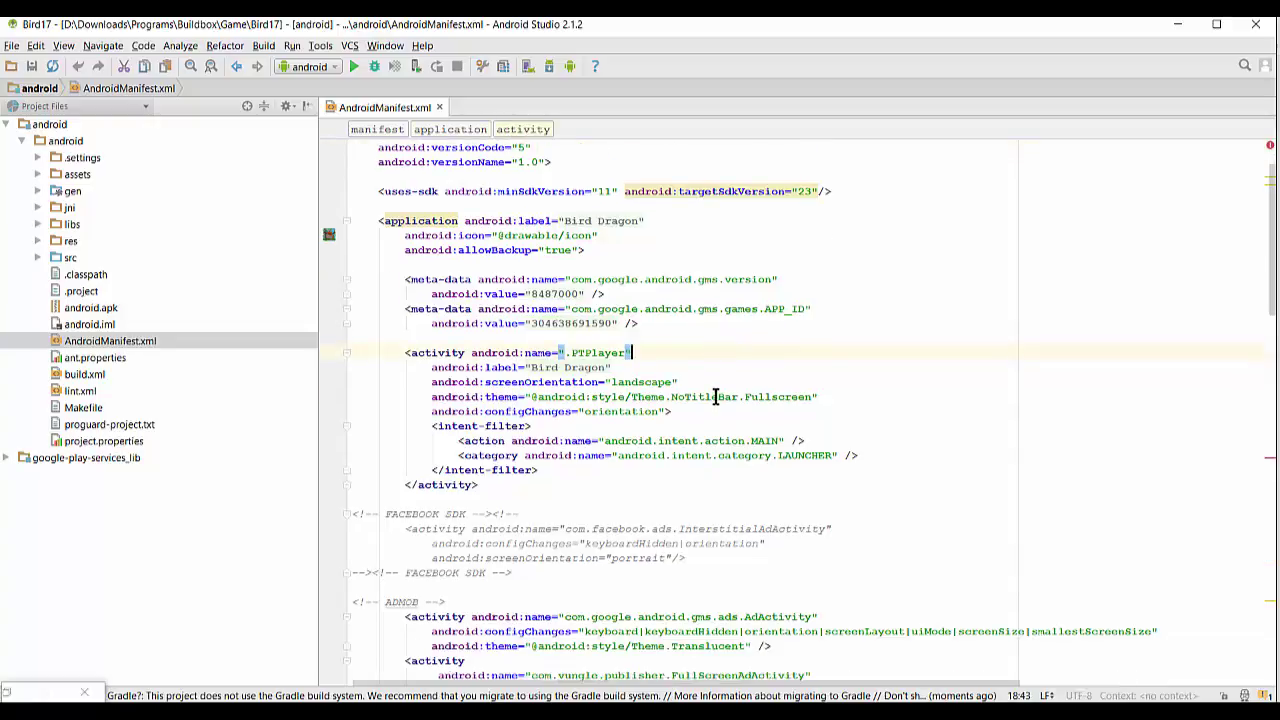
pyautogui.scroll(-3, 716, 397)
pyautogui.scroll(-2, 710, 395)
pyautogui.scroll(-2, 704, 393)
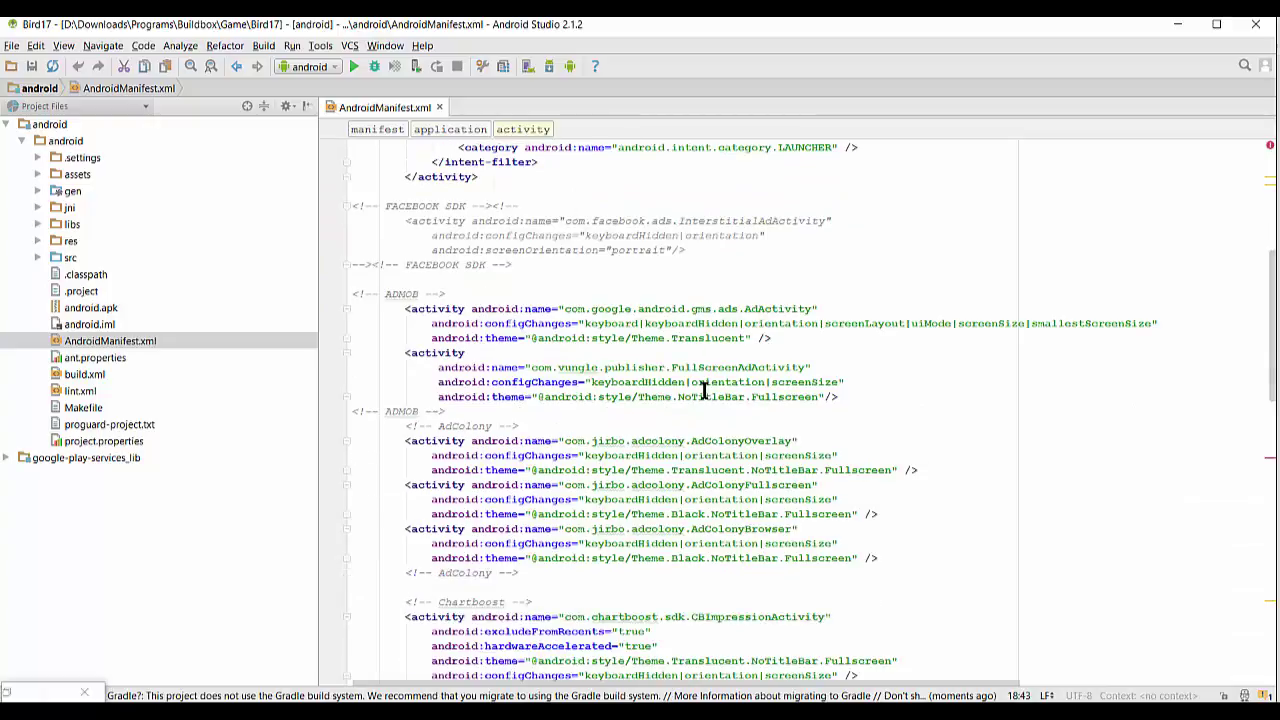
pyautogui.scroll(-1, 704, 392)
pyautogui.scroll(-3, 690, 390)
pyautogui.scroll(2, 686, 389)
pyautogui.scroll(-2, 676, 387)
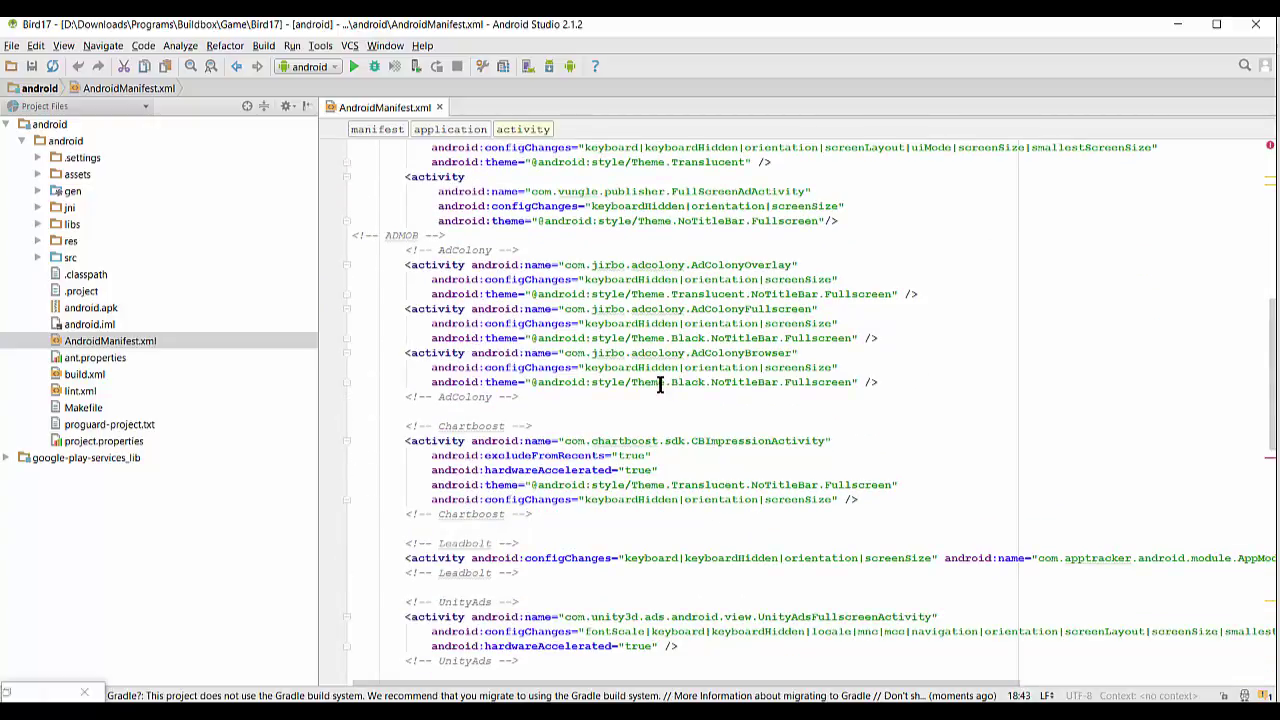
pyautogui.scroll(2, 665, 385)
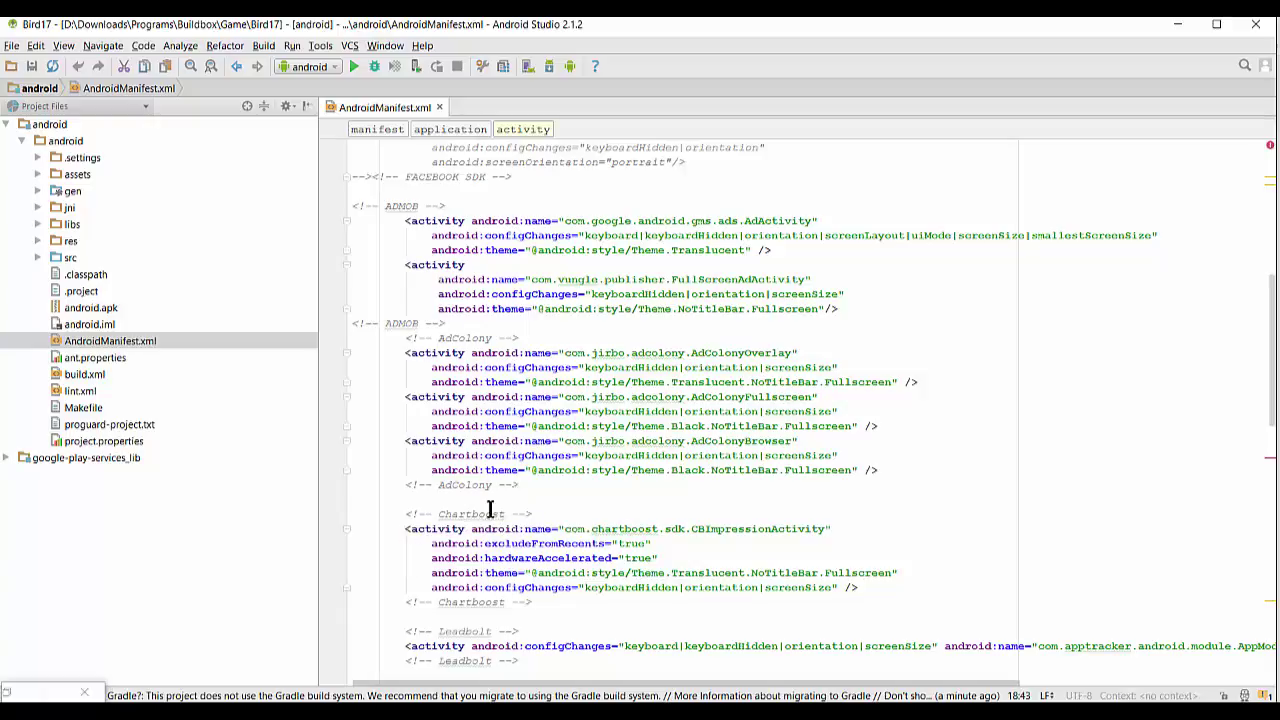
# Switch to Chrome's Heyzap Android docs tab
pyautogui.moveTo(430, 712)
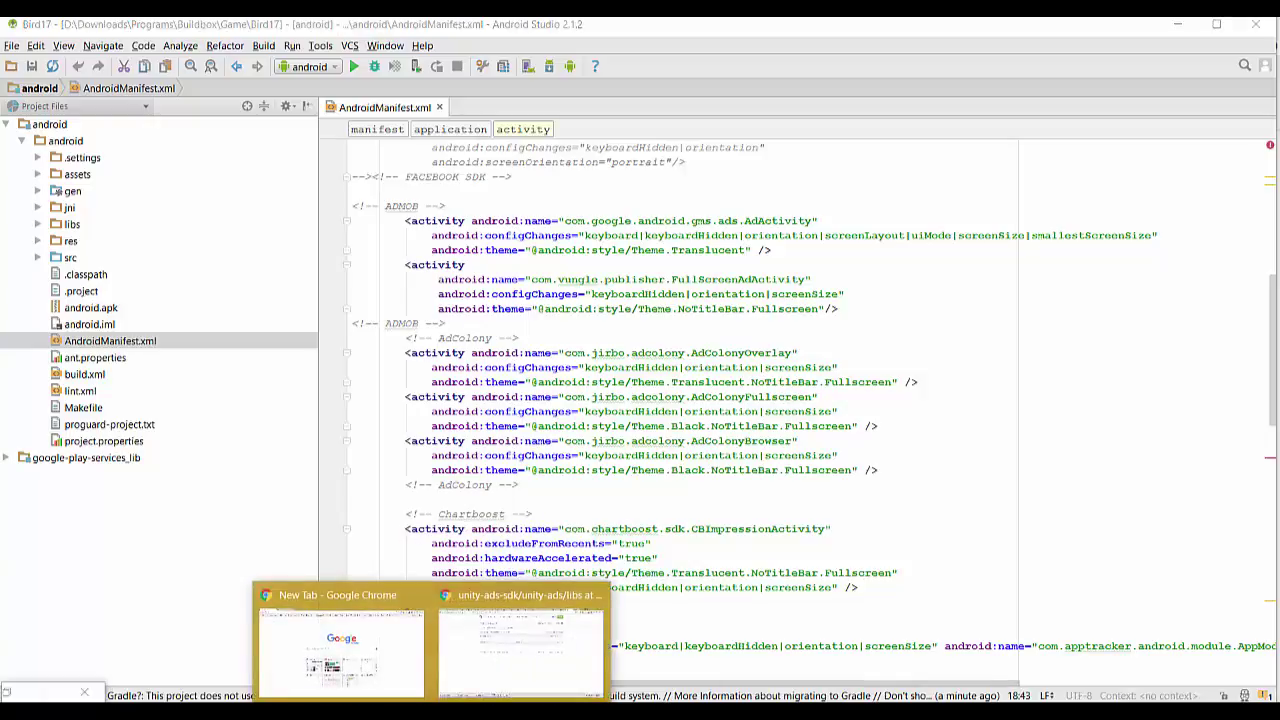
pyautogui.click(489, 660)
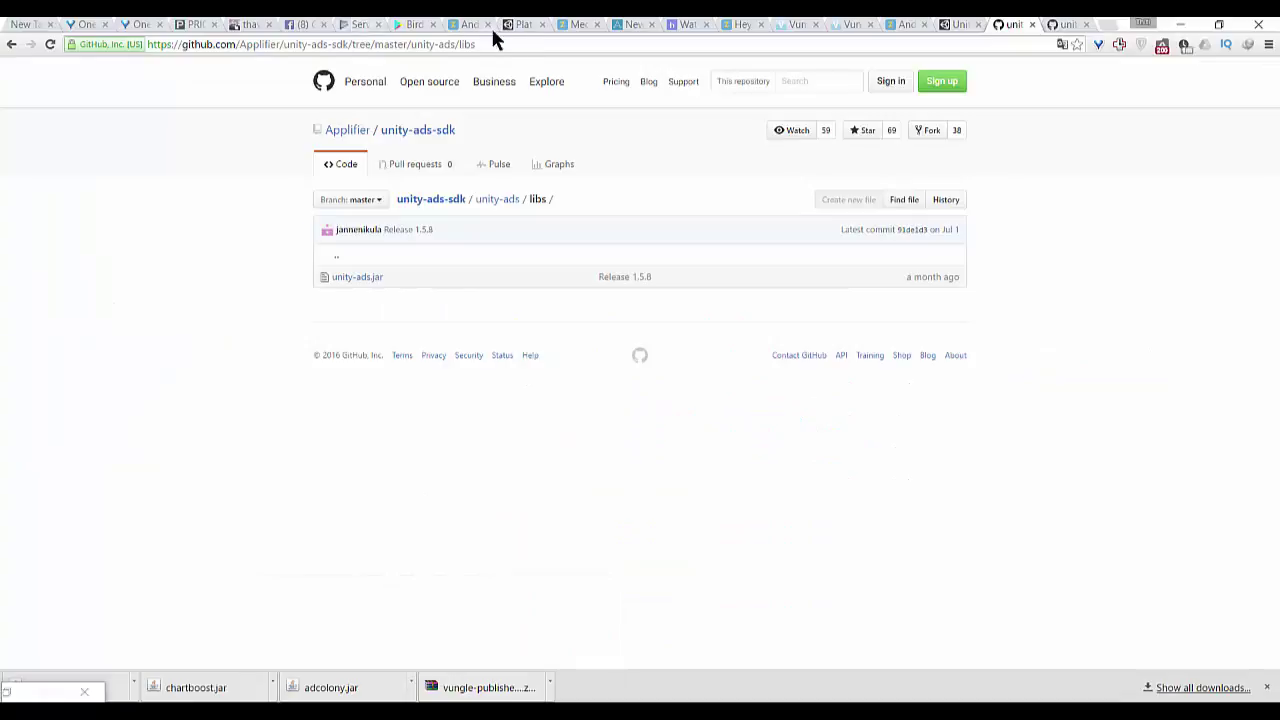
pyautogui.click(563, 24)
pyautogui.click(465, 24)
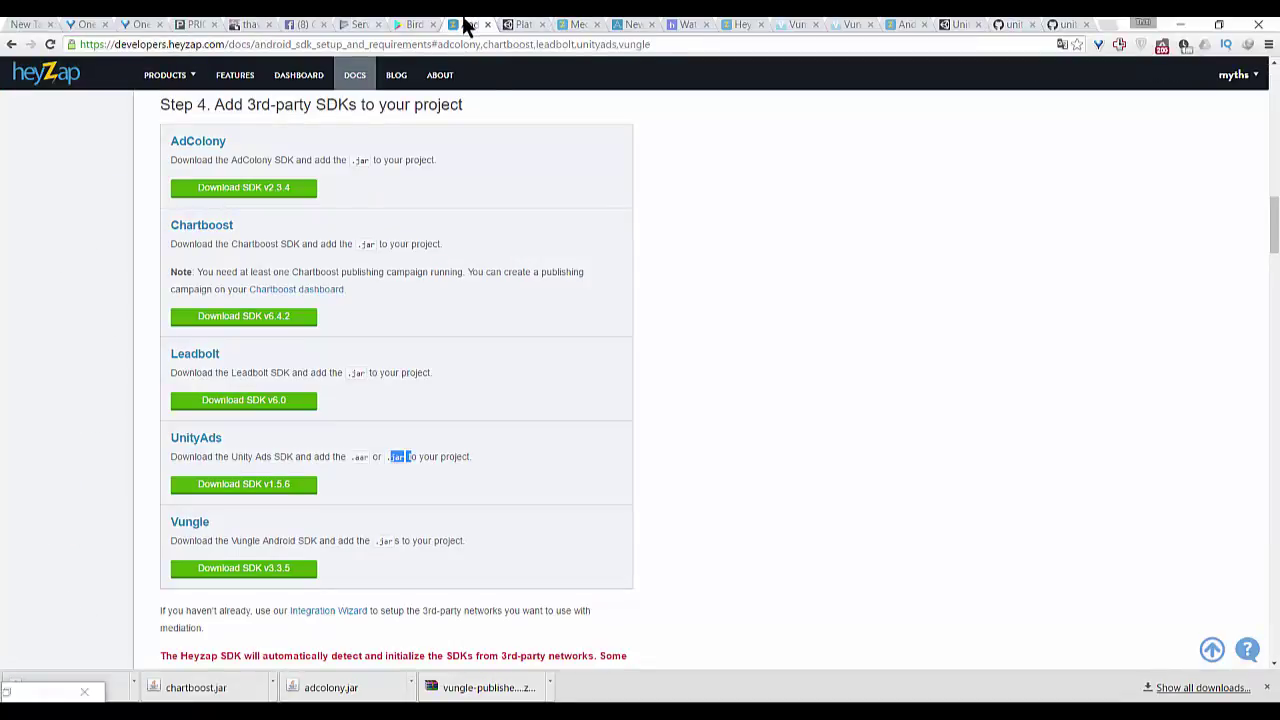
# Scroll the Heyzap Android setup page down to the Activities code for AndroidManifest.xml
pyautogui.scroll(-8, 683, 404)
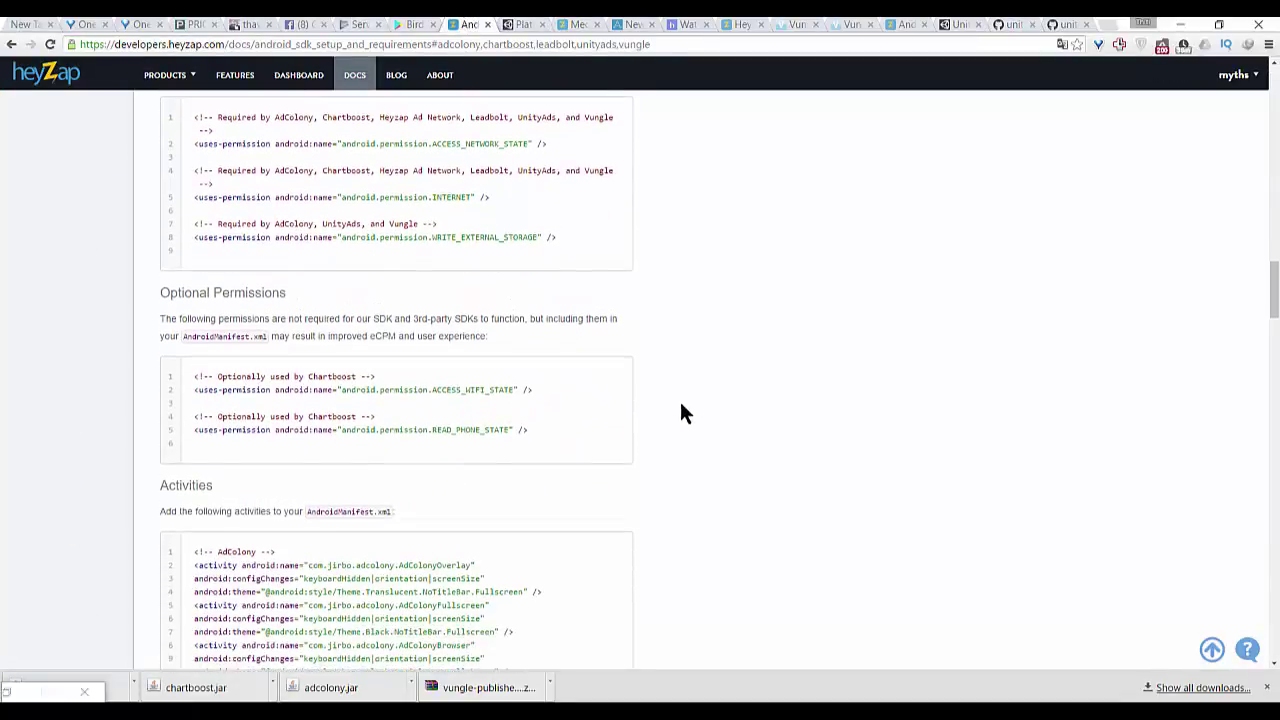
pyautogui.scroll(-1, 683, 413)
pyautogui.scroll(-1, 340, 363)
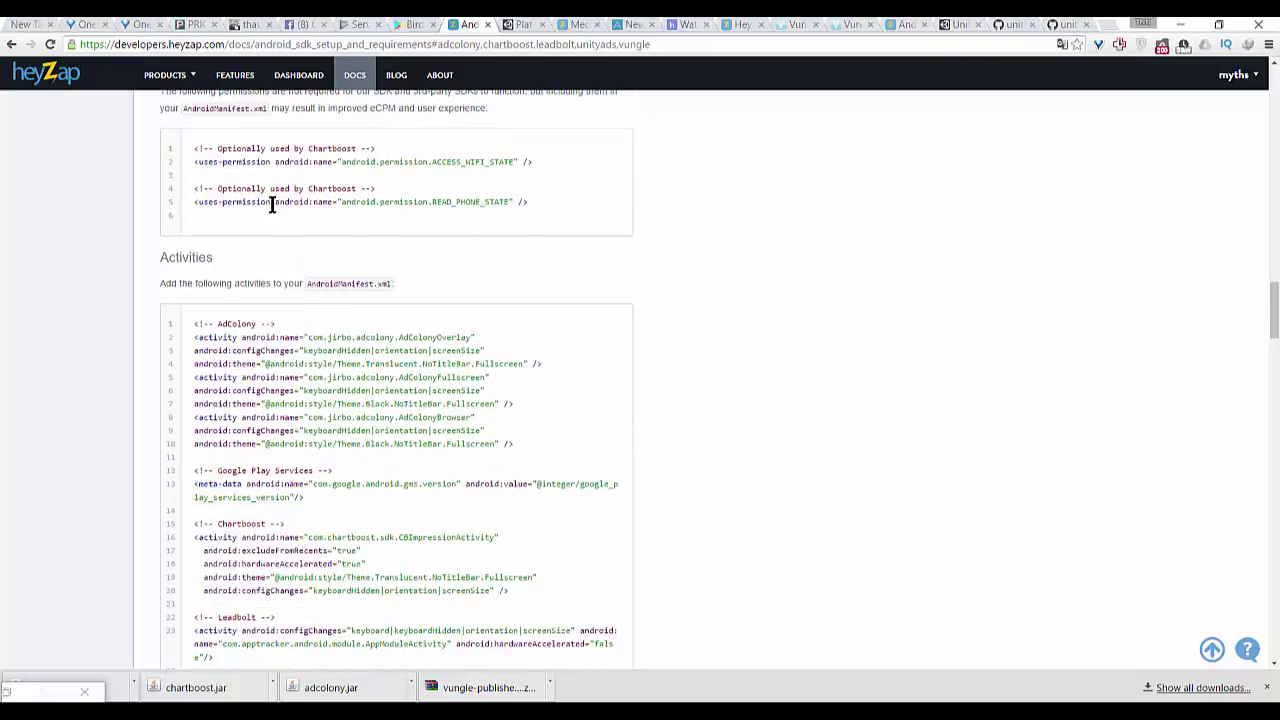
pyautogui.scroll(-1, 474, 388)
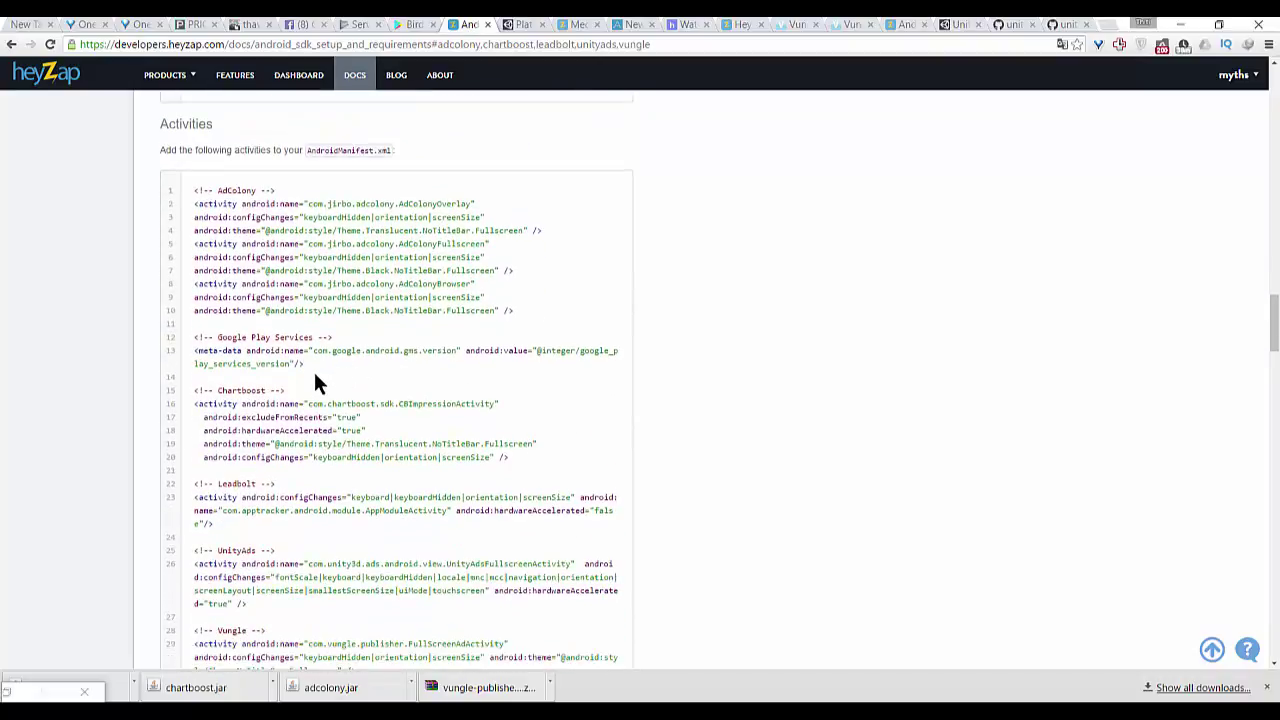
pyautogui.moveTo(193, 189)
pyautogui.mouseDown()
pyautogui.moveTo(329, 283)
pyautogui.moveTo(417, 381)
pyautogui.moveTo(414, 369)
pyautogui.mouseUp()
pyautogui.click(390, 374)
# Select the Google Play Services lines 12–13 in the docs and compare with the manifest
pyautogui.moveTo(339, 377); pyautogui.dragTo(197, 347)
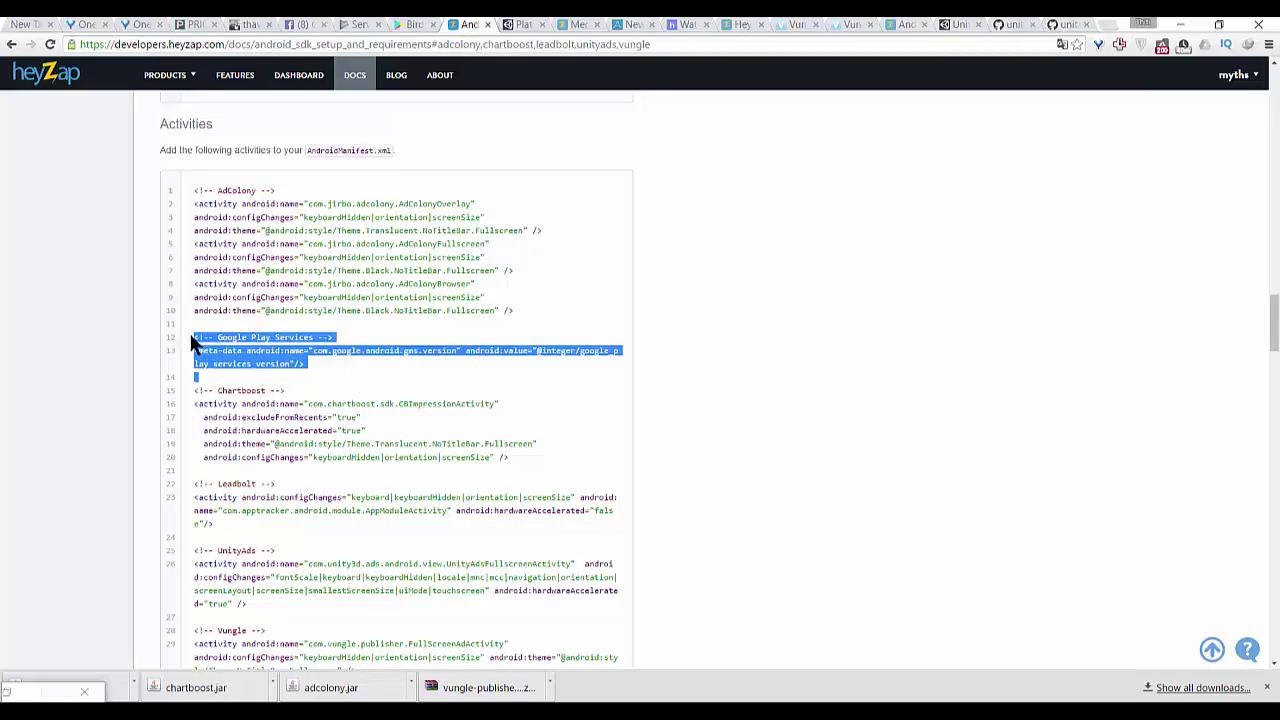
pyautogui.scroll(-2, 337, 500)
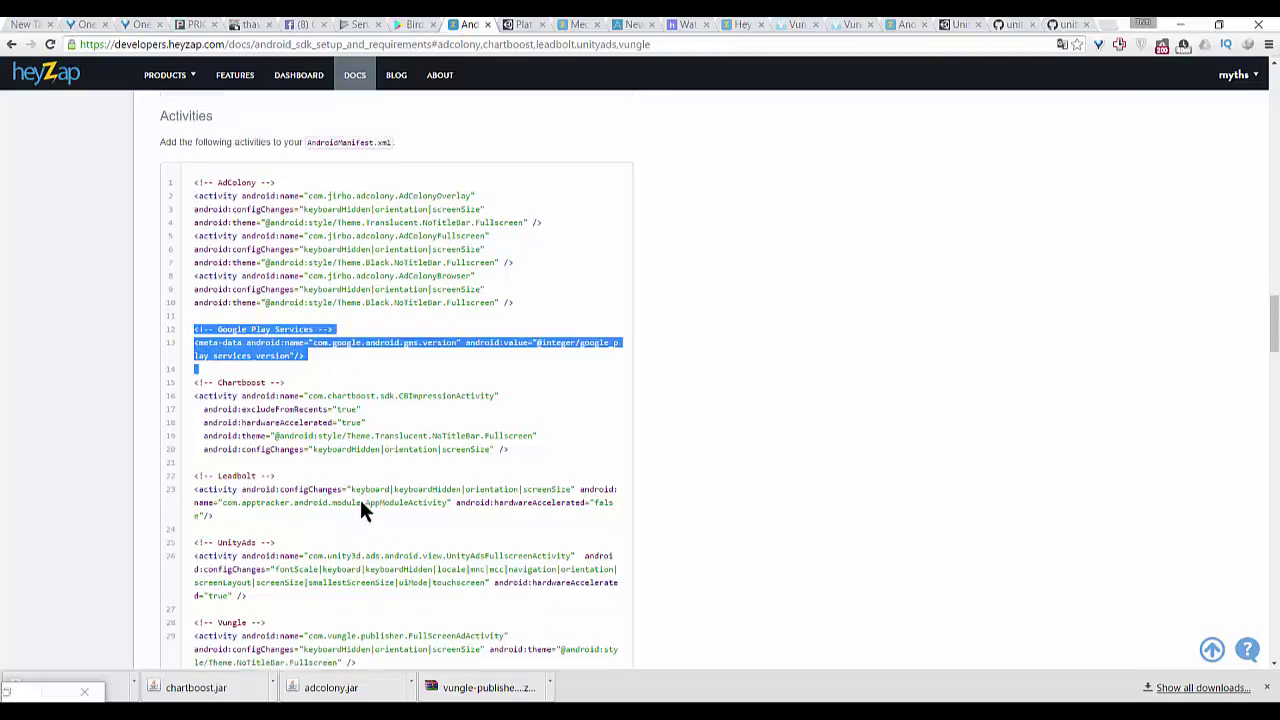
pyautogui.scroll(-2, 337, 490)
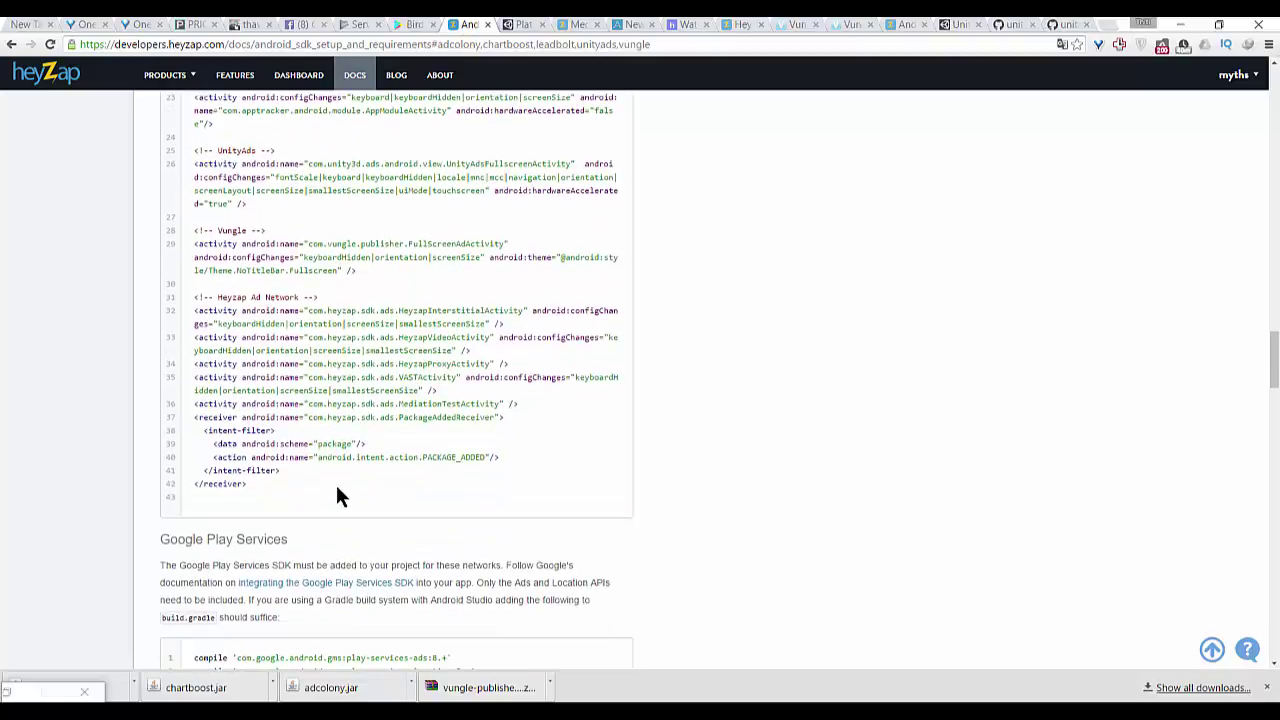
pyautogui.scroll(2, 337, 494)
pyautogui.scroll(3, 337, 494)
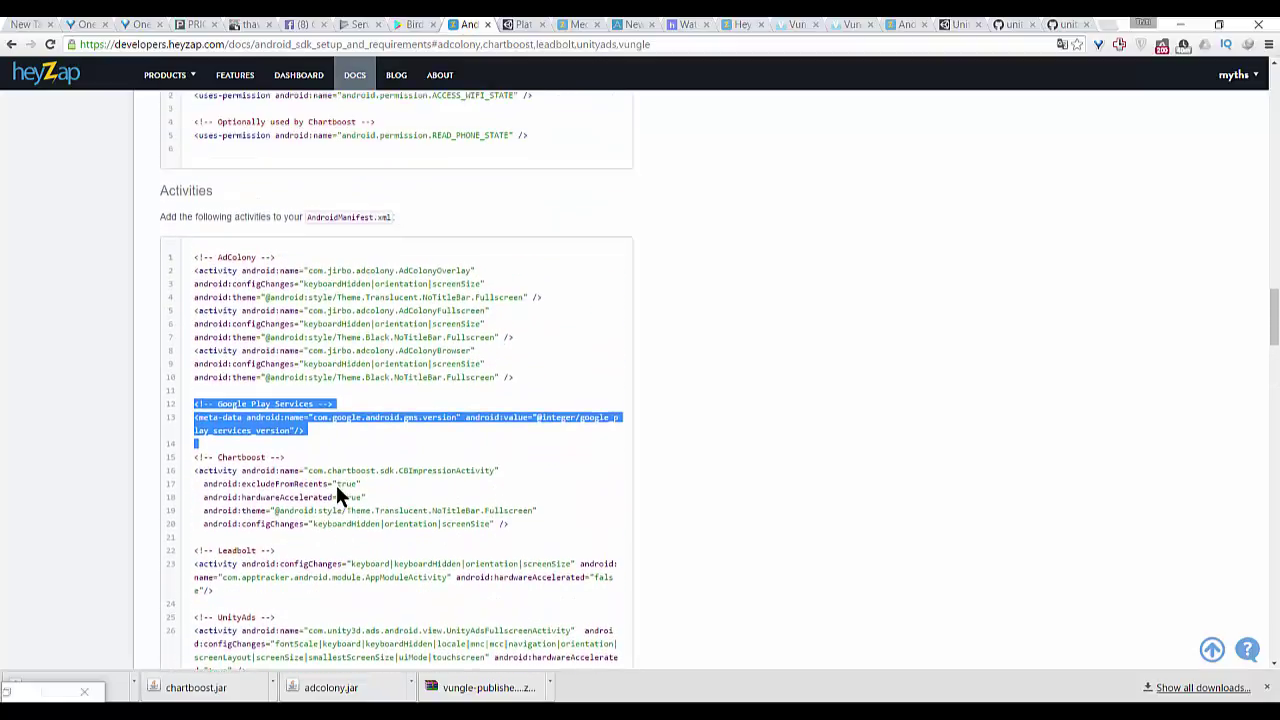
pyautogui.scroll(-1, 336, 485)
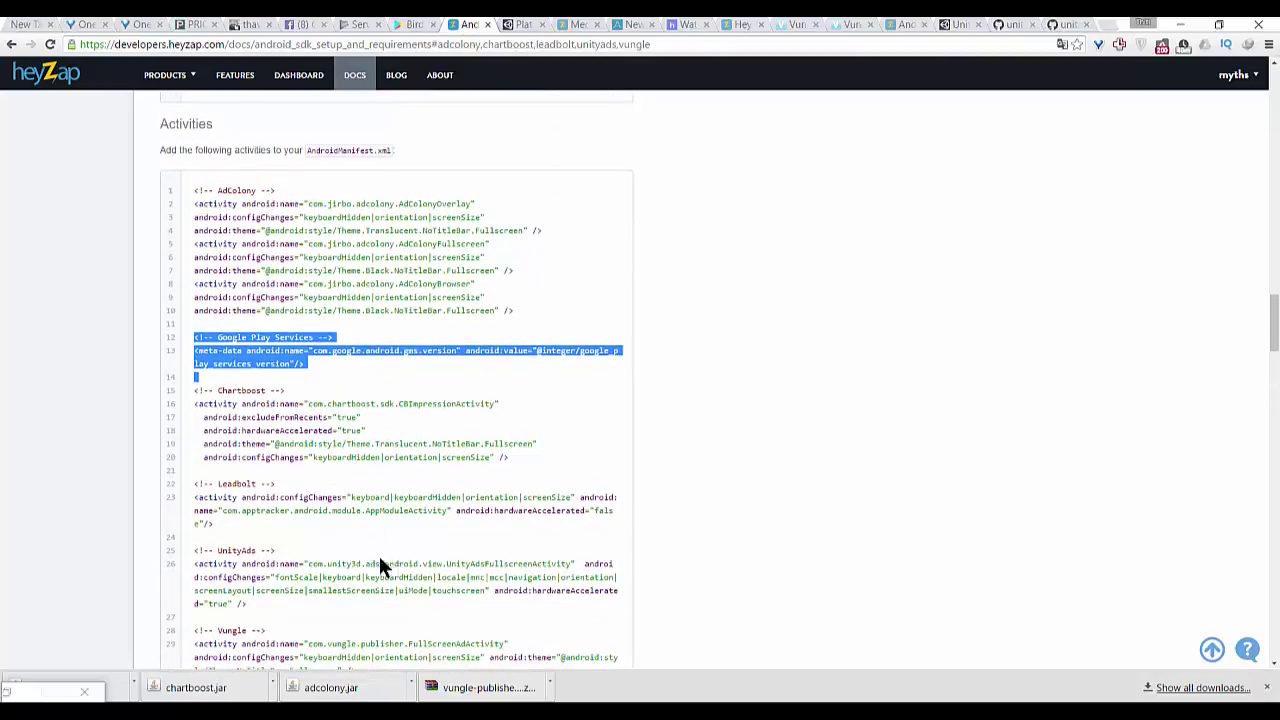
pyautogui.hotkey('alt', 'Tab')
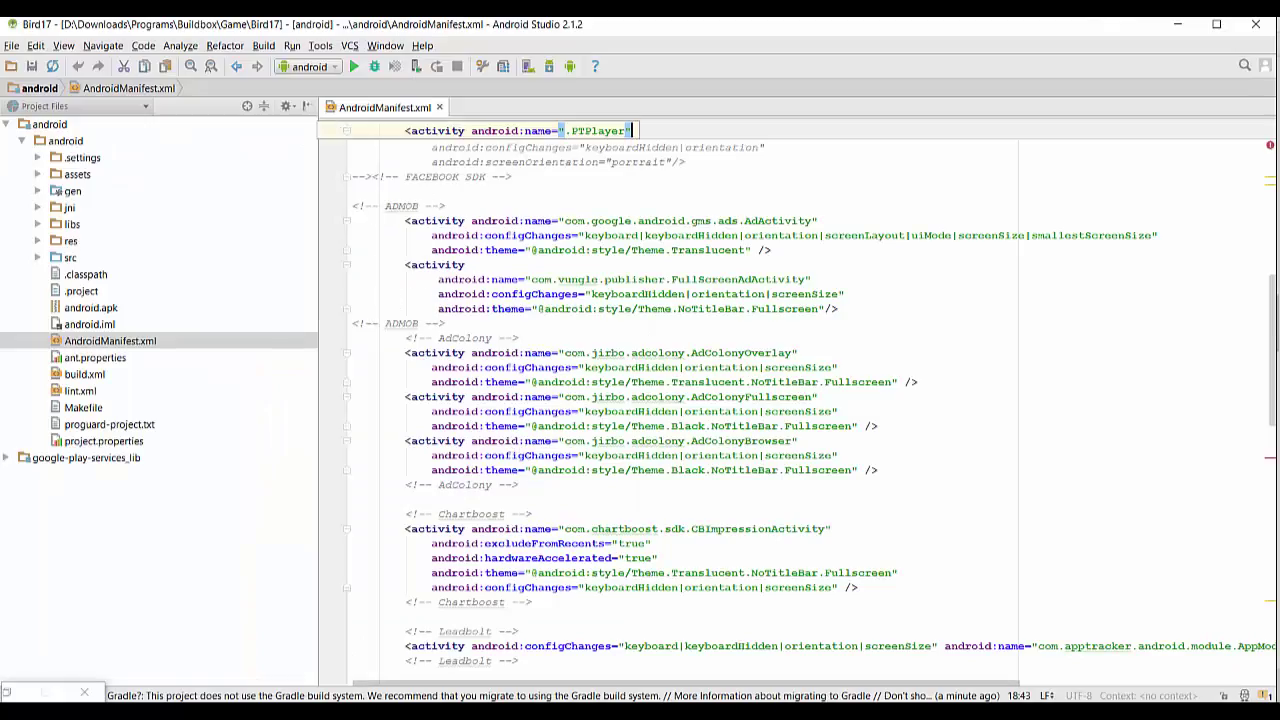
pyautogui.hotkey('alt', 'Tab')
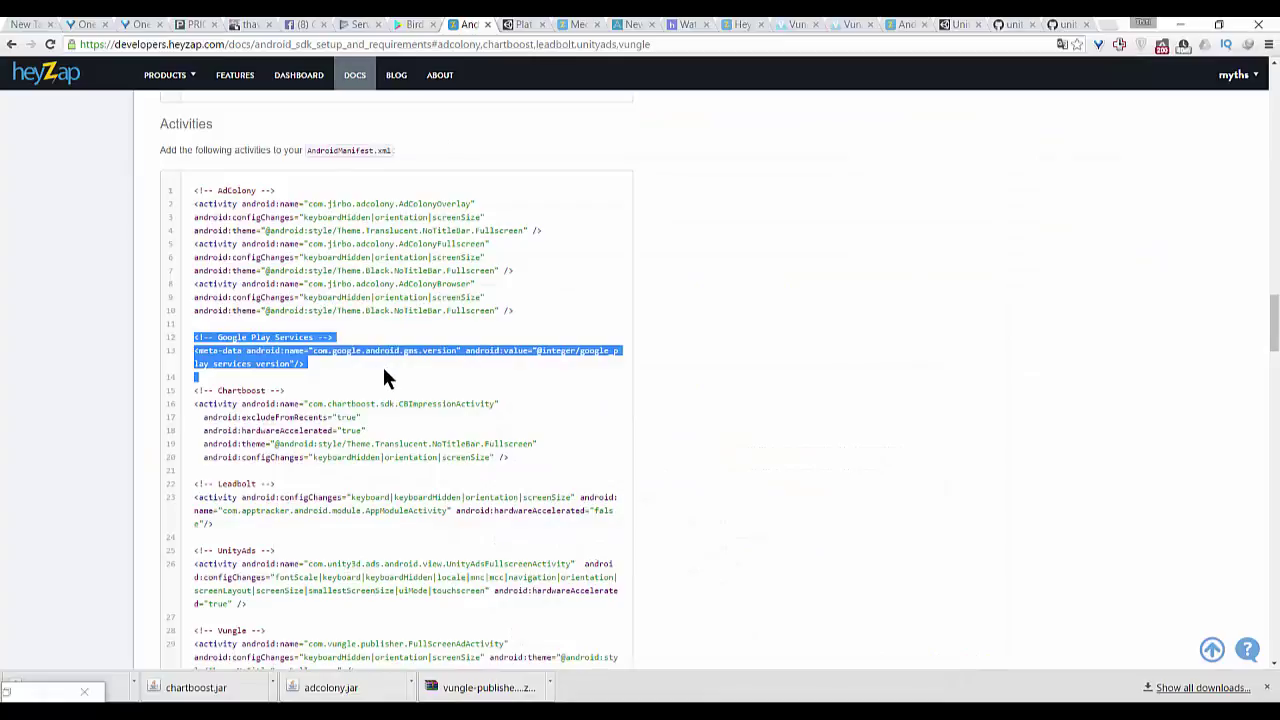
pyautogui.click(332, 293)
# Select the Heyzap Ad Network activities and receiver (lines 31–42), then return to AndroidManifest.xml
pyautogui.moveTo(513, 310); pyautogui.dragTo(192, 190)
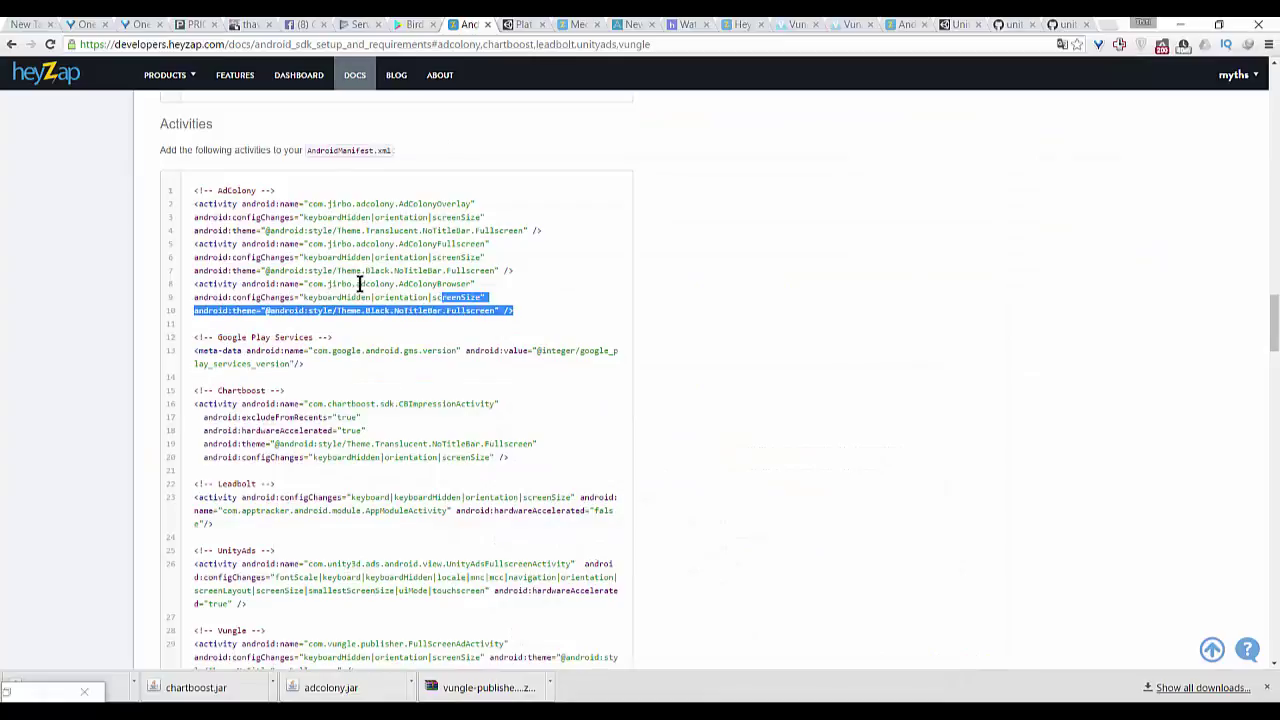
pyautogui.scroll(-1, 290, 455)
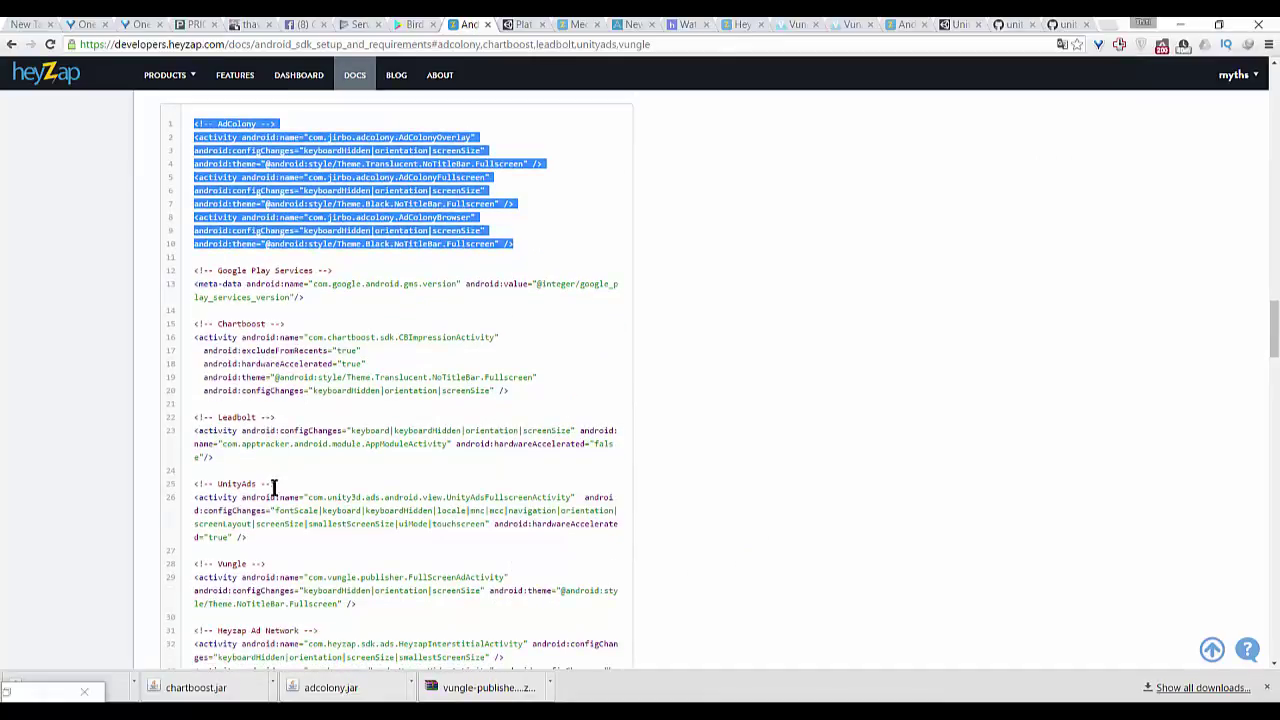
pyautogui.scroll(-1, 273, 520)
pyautogui.scroll(-1, 275, 510)
pyautogui.scroll(-1, 284, 520)
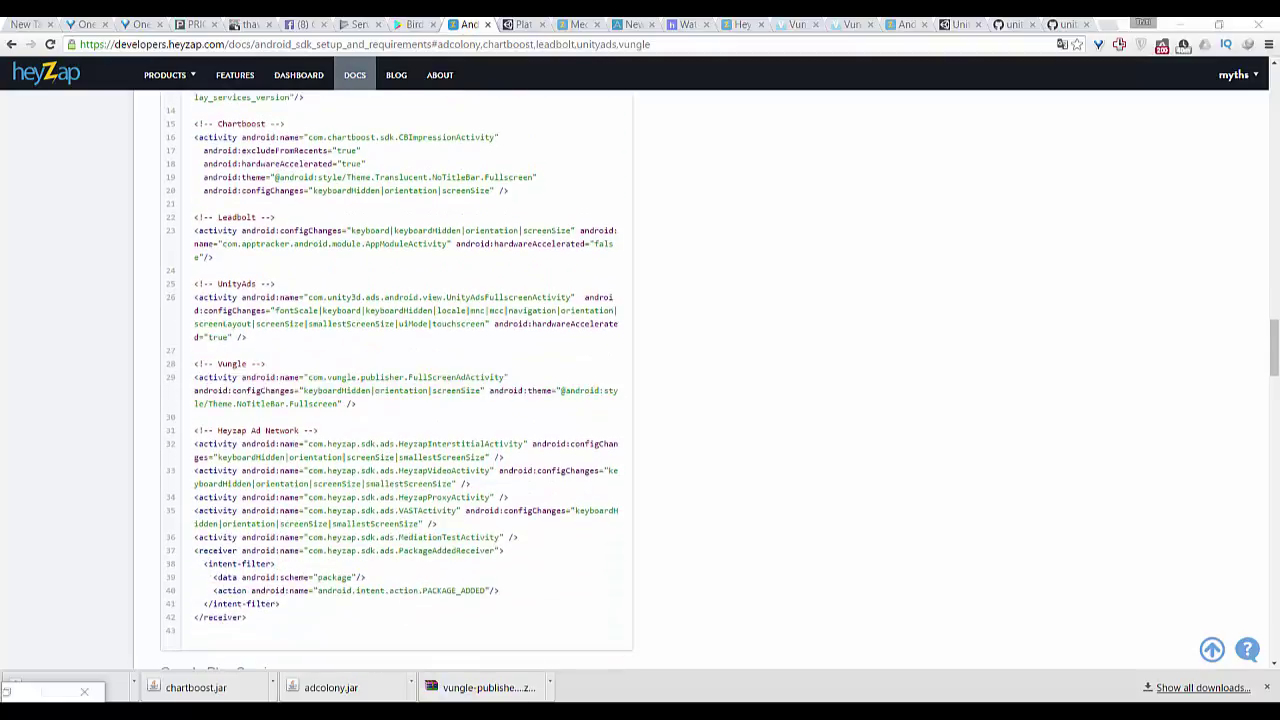
pyautogui.hotkey('alt', 'Tab')
pyautogui.hotkey('alt', 'Tab')
pyautogui.moveTo(195, 430); pyautogui.dragTo(346, 620)
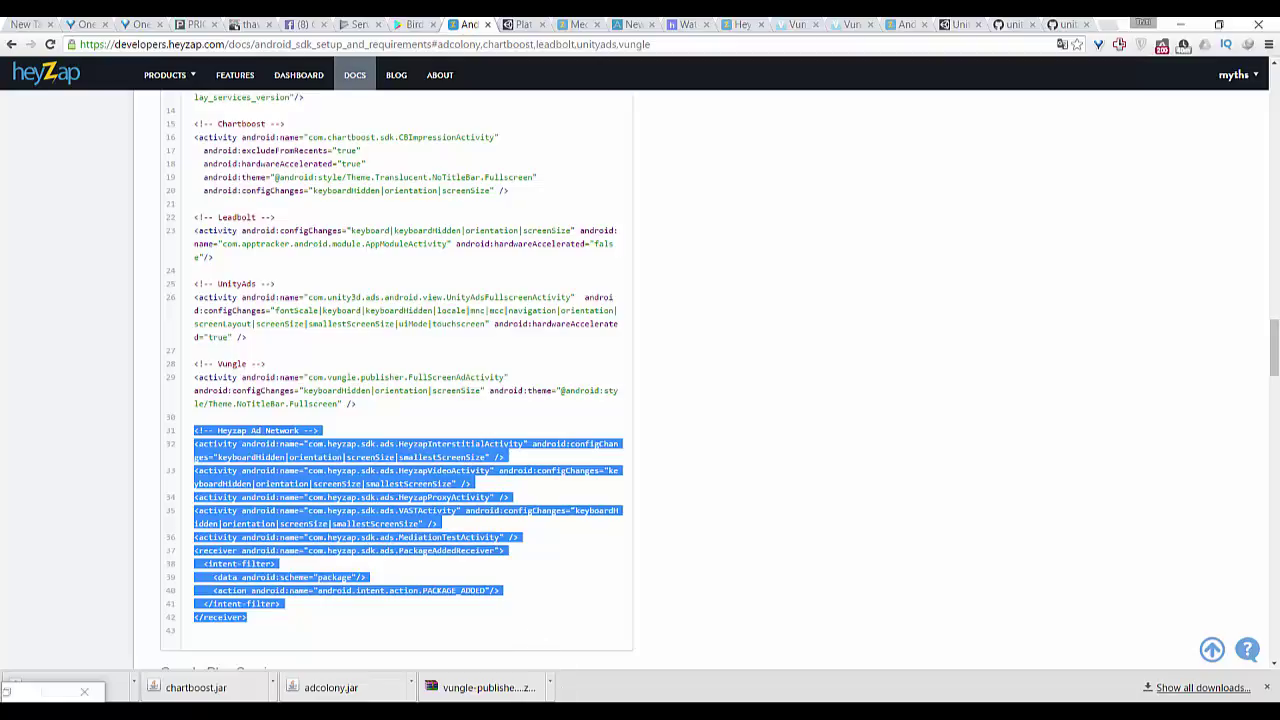
pyautogui.click(597, 640)
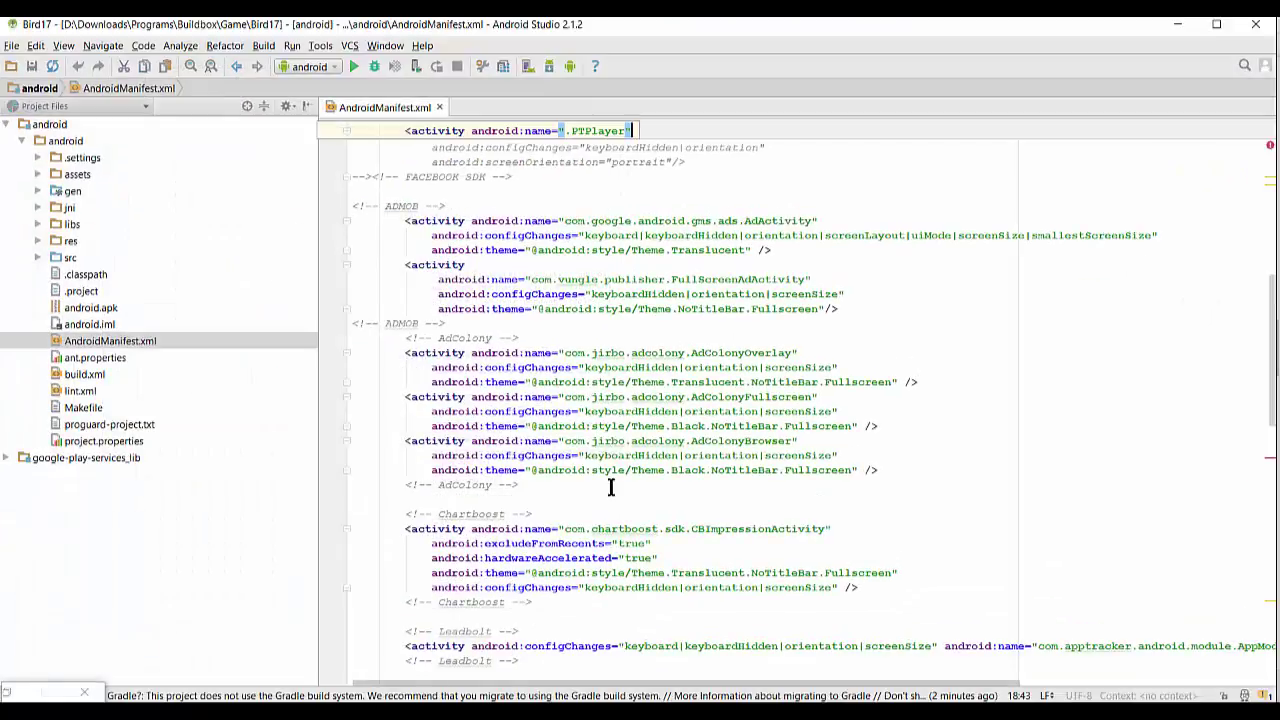
# Scroll through AndroidManifest.xml to confirm the HEYZAP activities and receiver, then open the Build menu
pyautogui.scroll(2, 610, 486)
pyautogui.scroll(2, 625, 492)
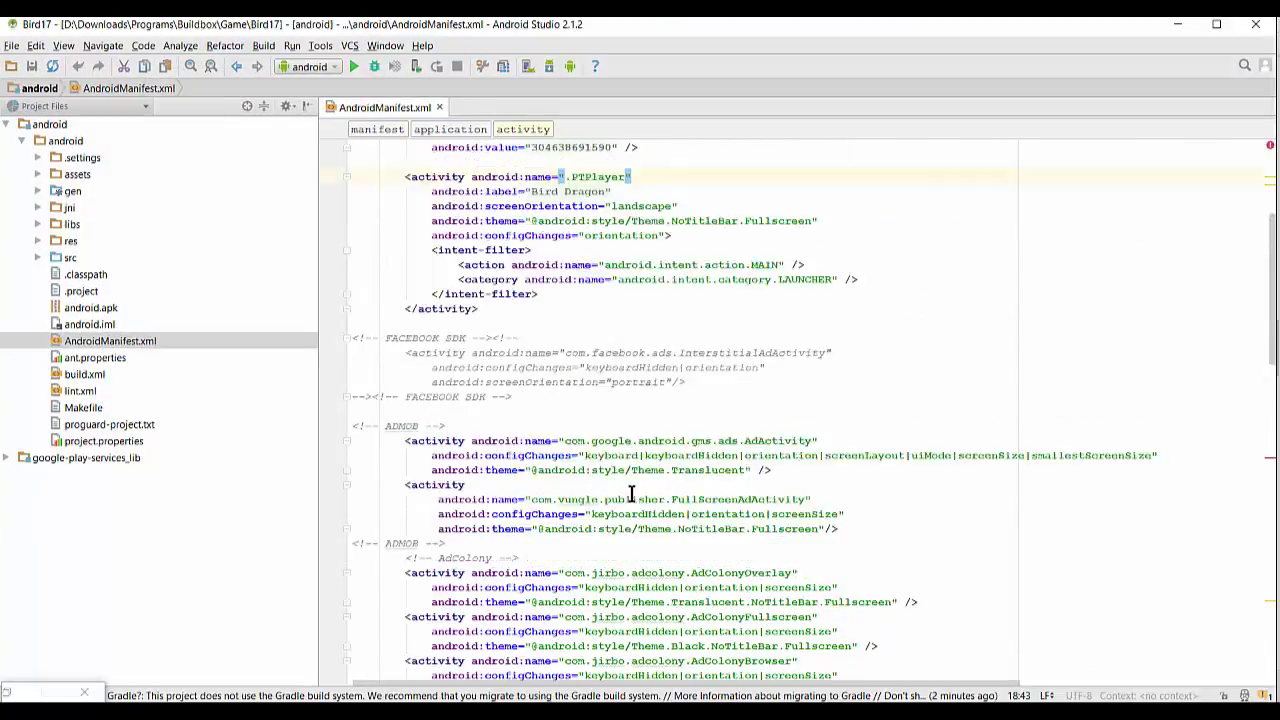
pyautogui.scroll(-3, 377, 366)
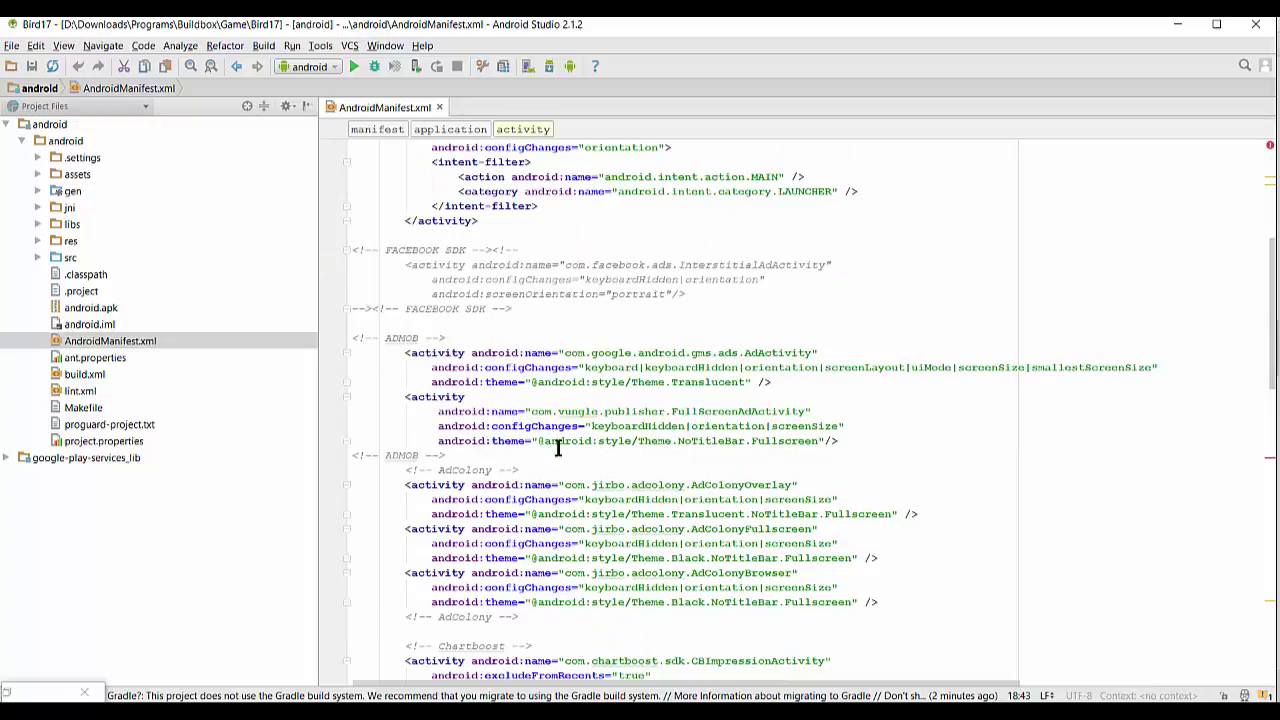
pyautogui.scroll(-3, 551, 446)
pyautogui.scroll(-2, 485, 408)
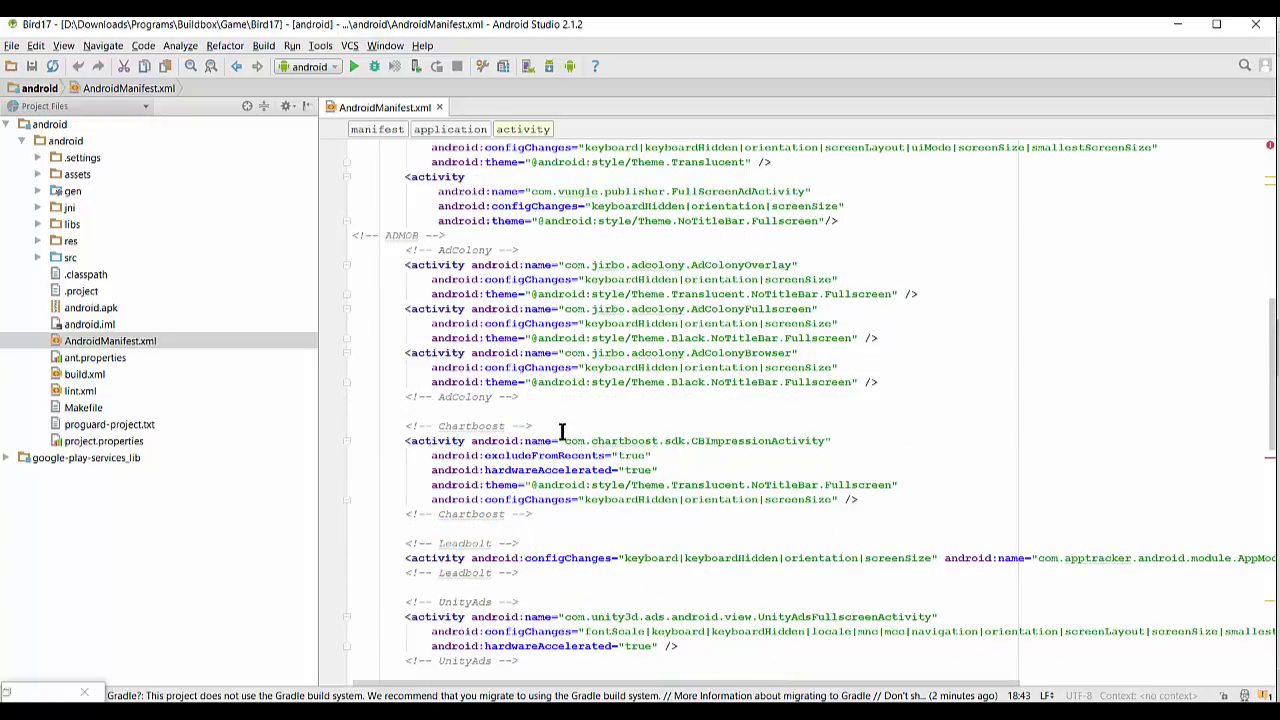
pyautogui.scroll(-3, 588, 416)
pyautogui.scroll(-2, 565, 355)
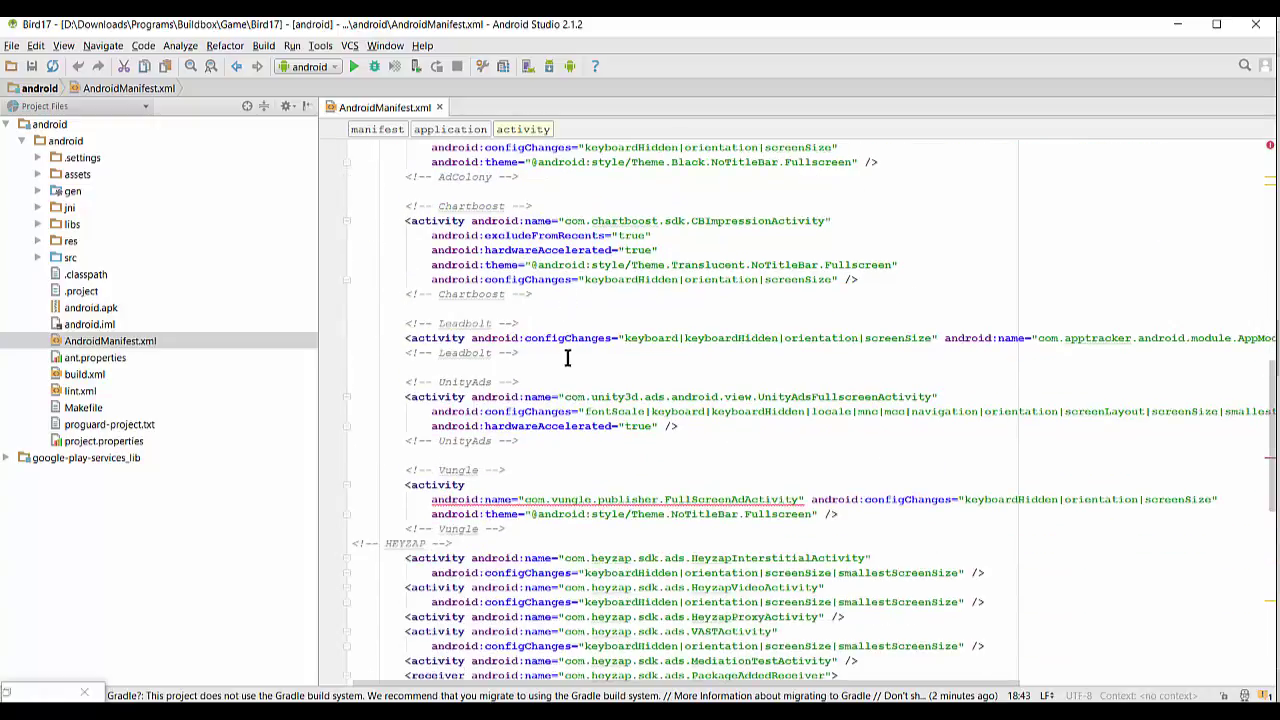
pyautogui.scroll(-2, 666, 450)
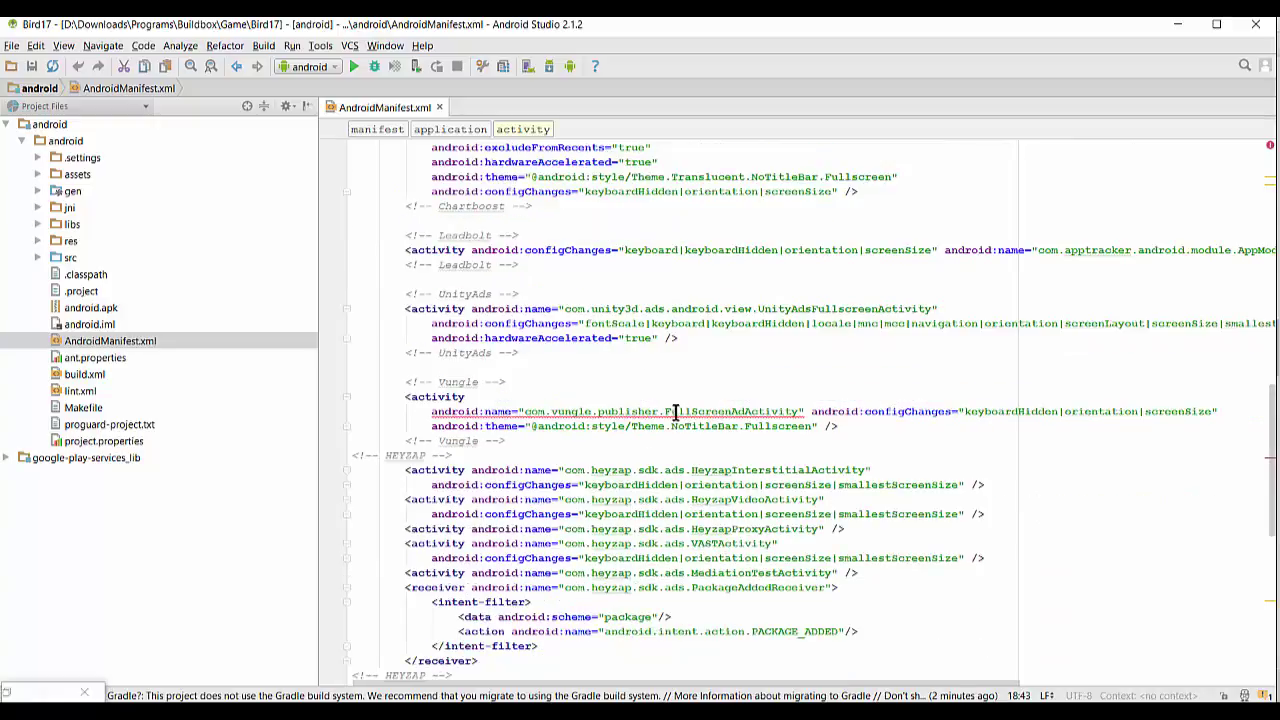
pyautogui.scroll(-2, 676, 412)
pyautogui.scroll(3, 420, 440)
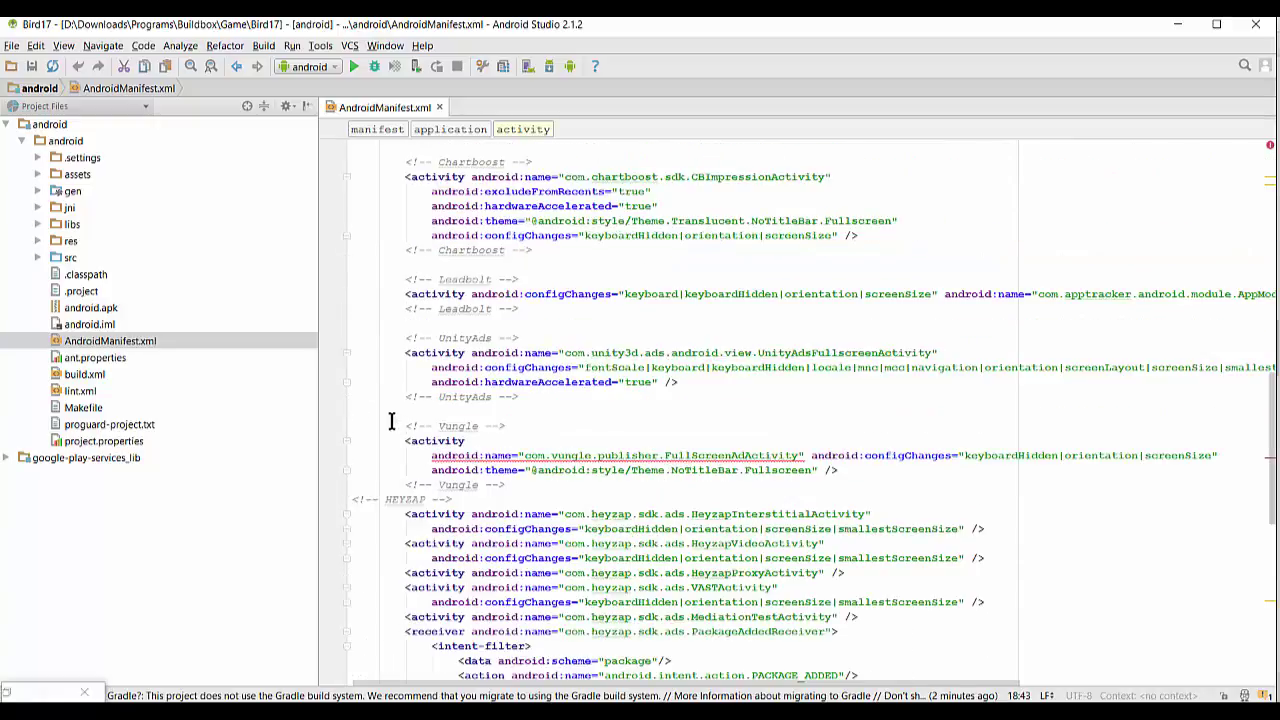
pyautogui.scroll(4, 400, 410)
pyautogui.scroll(3, 391, 363)
pyautogui.scroll(3, 406, 323)
pyautogui.scroll(2, 377, 343)
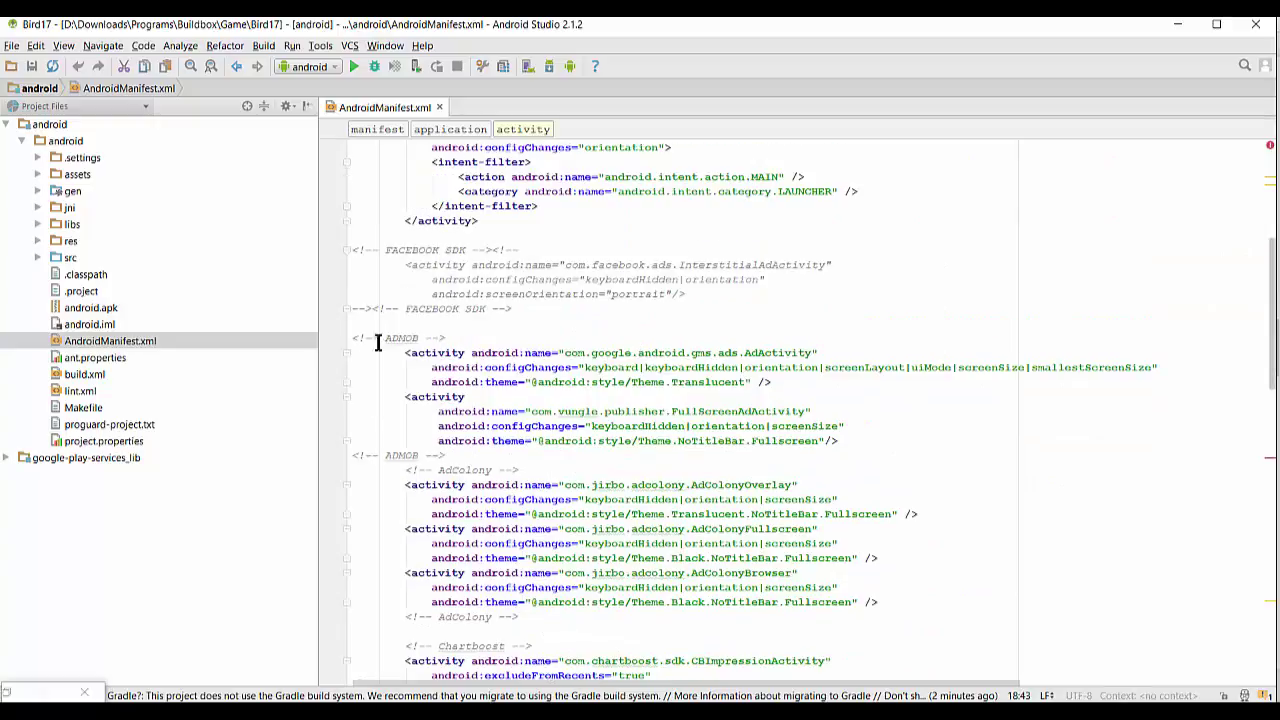
pyautogui.scroll(2, 416, 360)
pyautogui.scroll(2, 366, 329)
pyautogui.scroll(1, 408, 380)
pyautogui.scroll(-7, 417, 394)
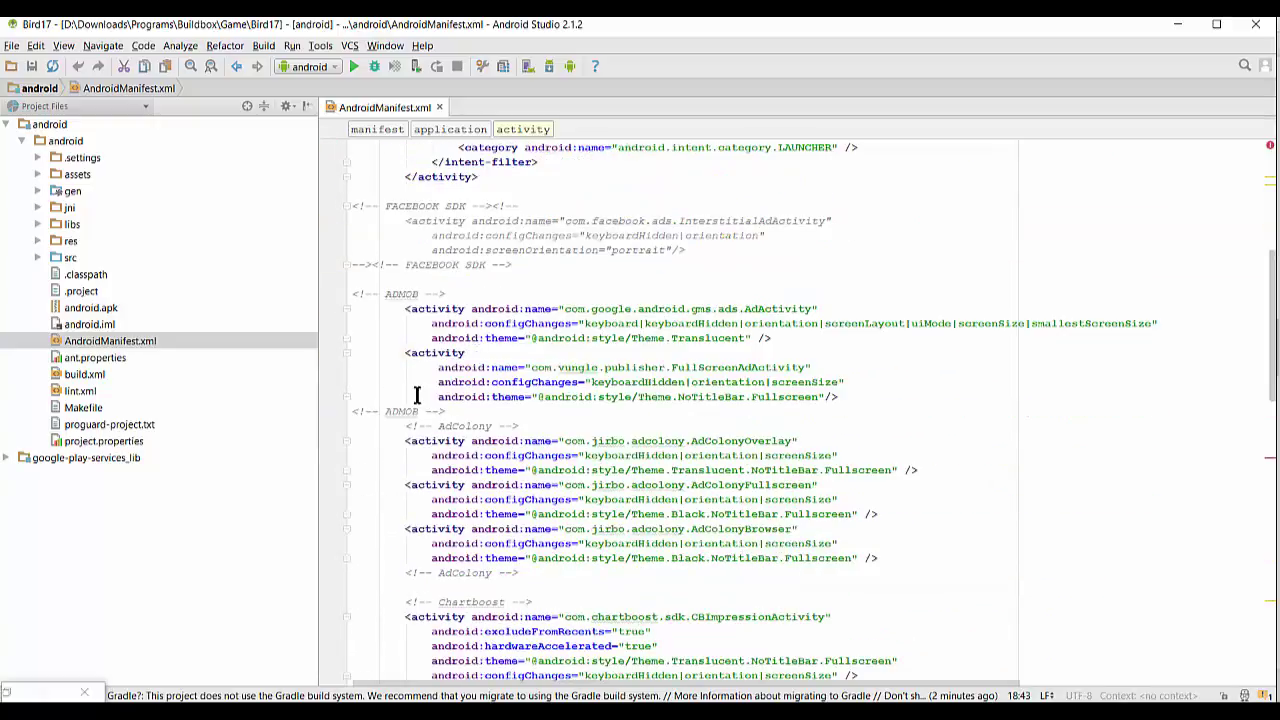
pyautogui.scroll(-3, 419, 398)
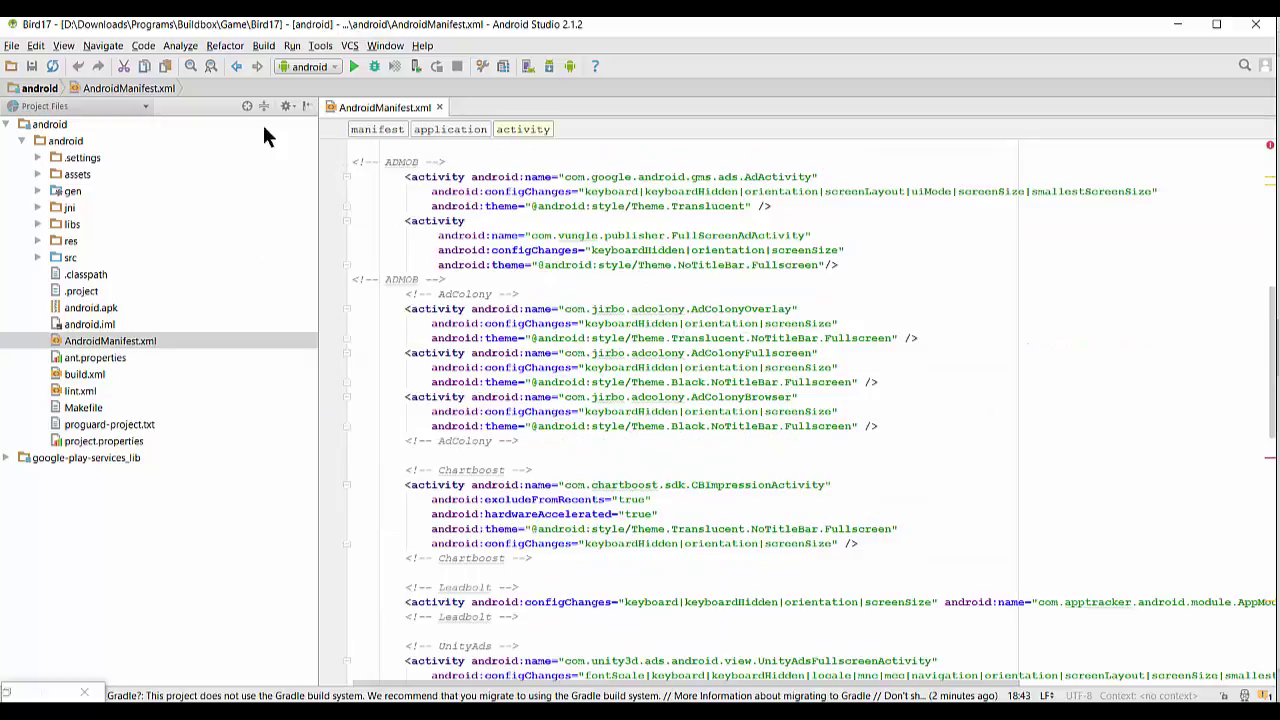
pyautogui.click(262, 47)
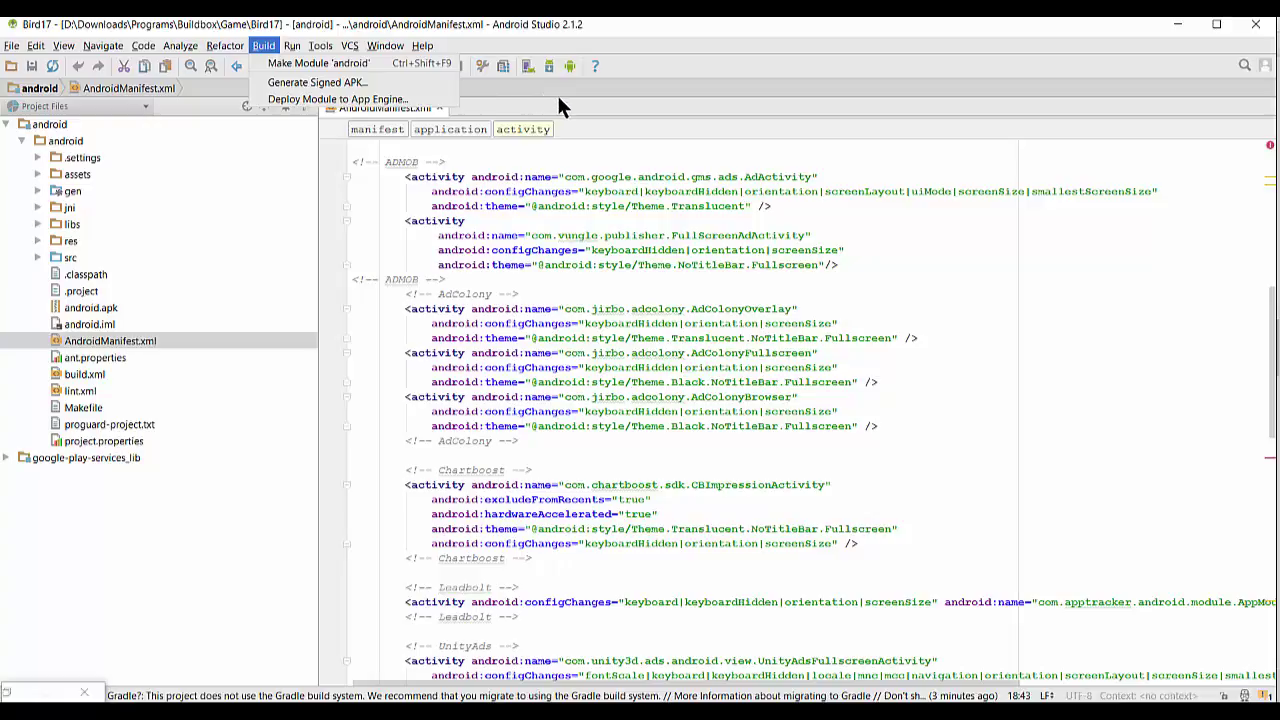
# Close the Build menu and put the cursor back on the AdColonyOverlay configChanges line
pyautogui.press('Escape')
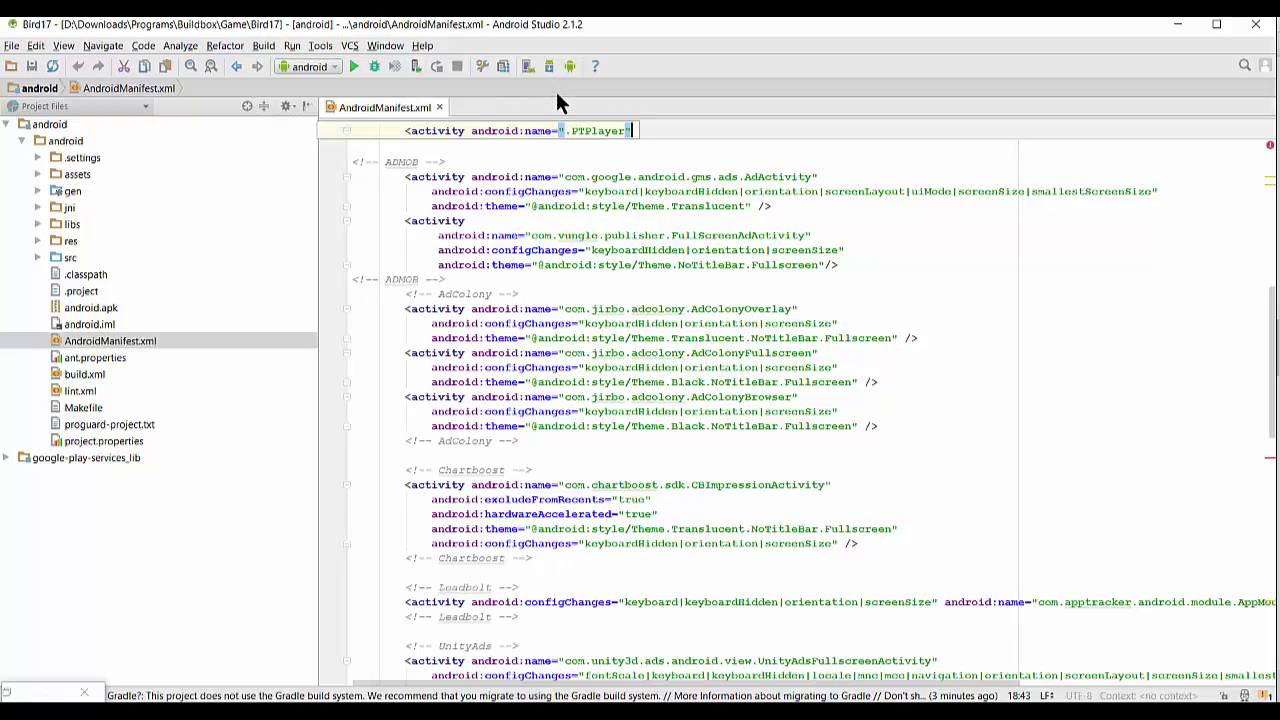
pyautogui.click(880, 318)
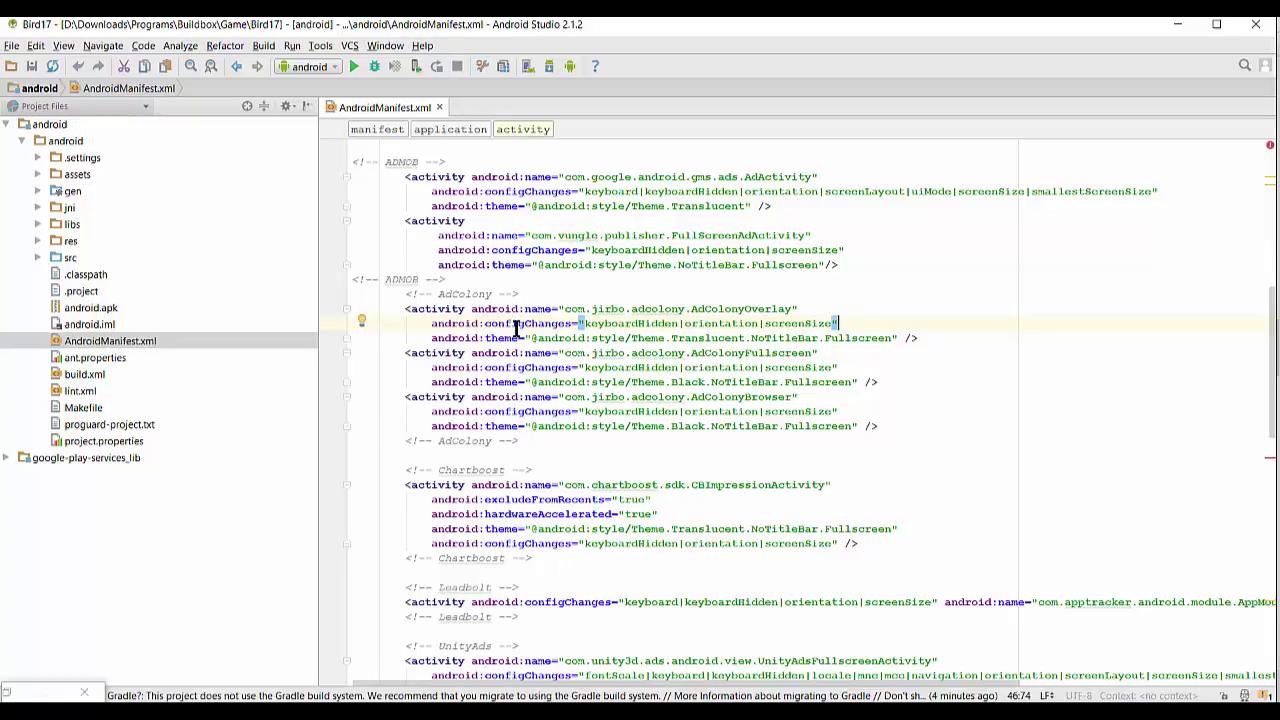
# Review the Project Structure settings from the File menu and cancel without changes
pyautogui.click(13, 47)
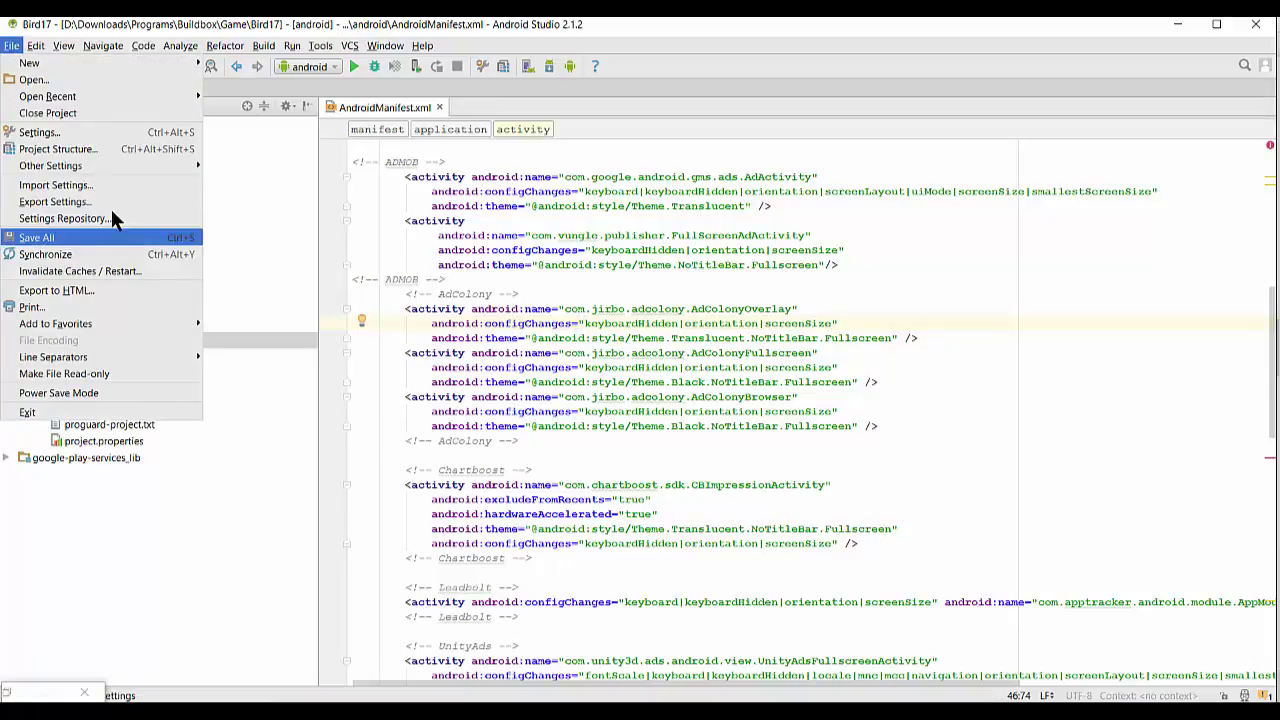
pyautogui.click(94, 149)
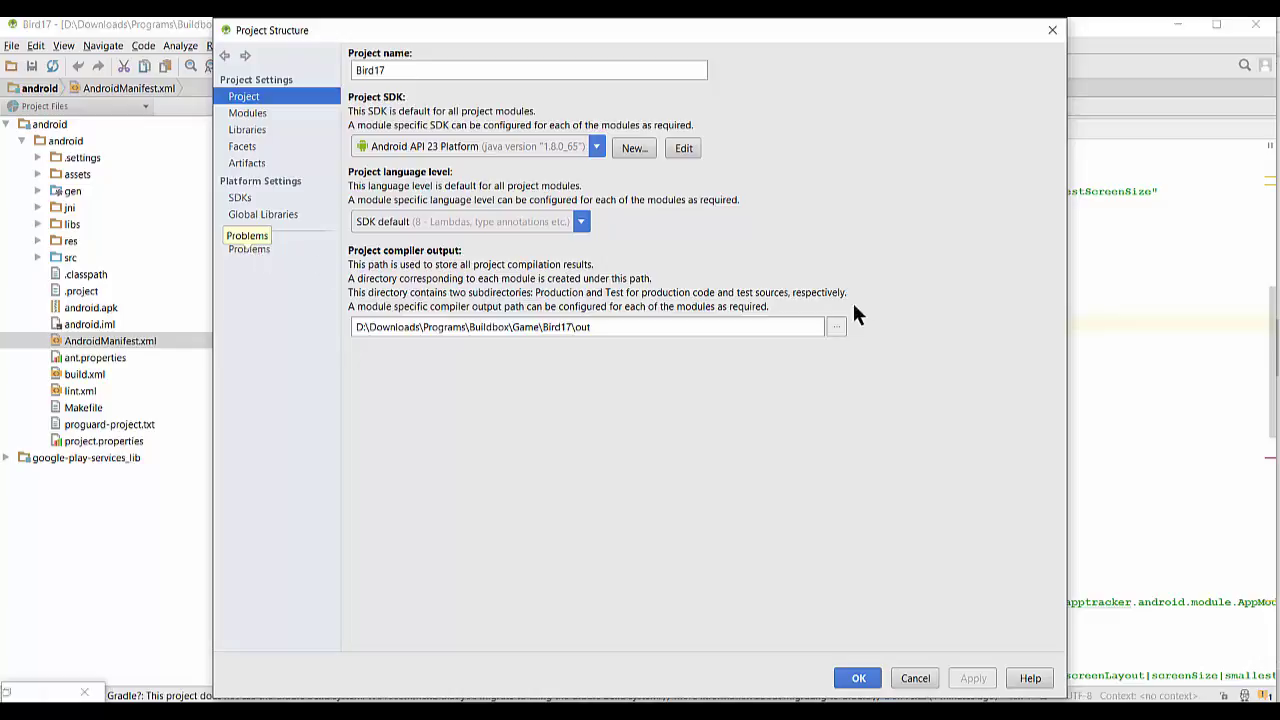
pyautogui.click(915, 678)
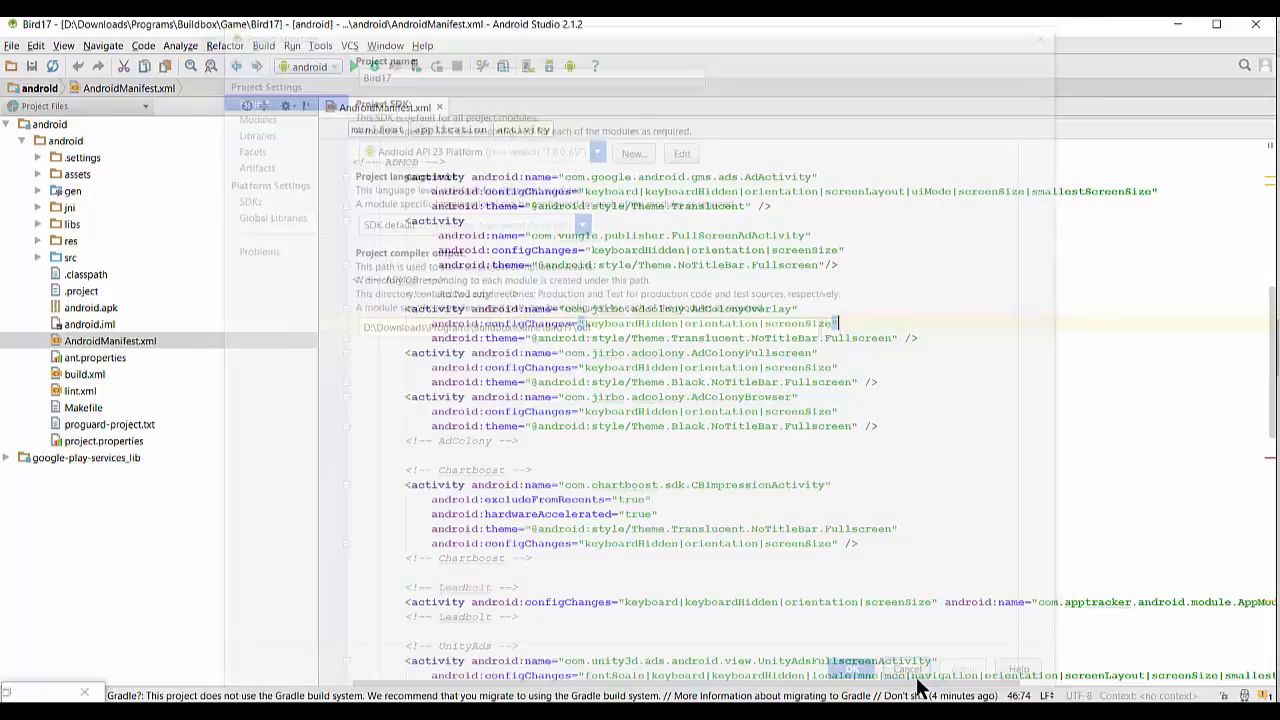
# Scroll the manifest down to the HEYZAP block
pyautogui.scroll(-3, 723, 303)
pyautogui.scroll(-6, 723, 303)
pyautogui.scroll(-5, 723, 303)
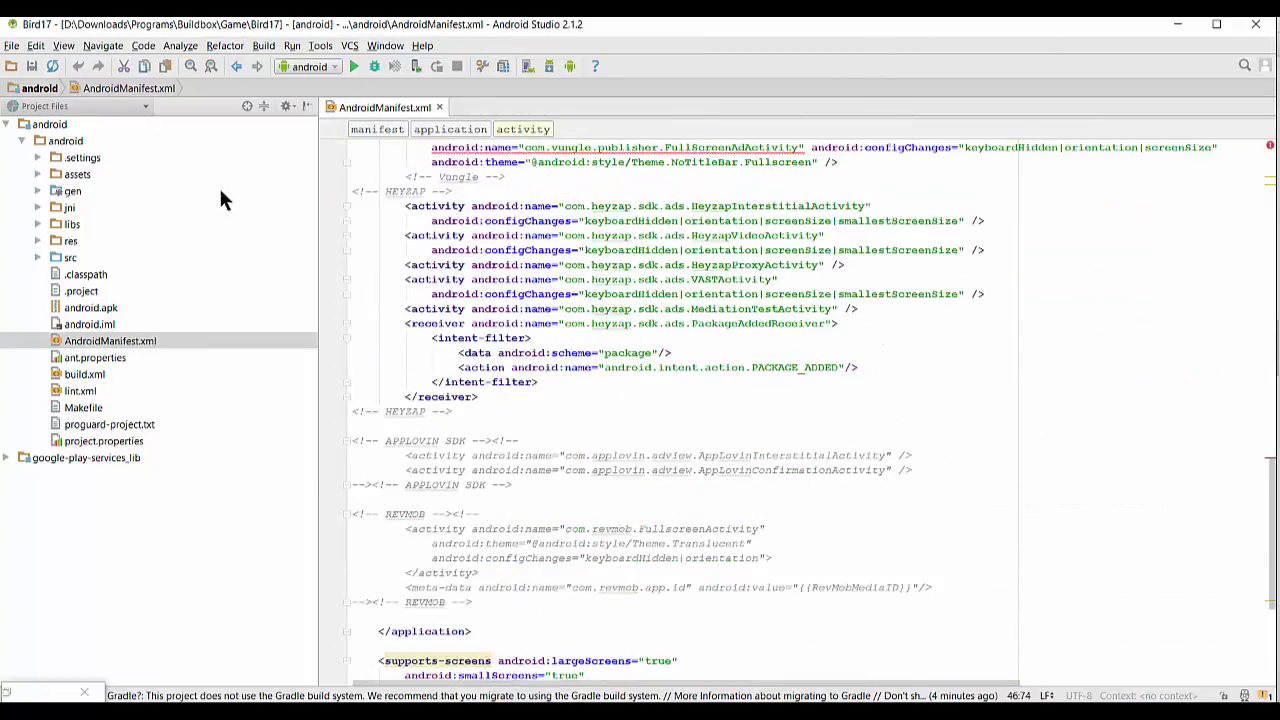
pyautogui.scroll(3, 614, 375)
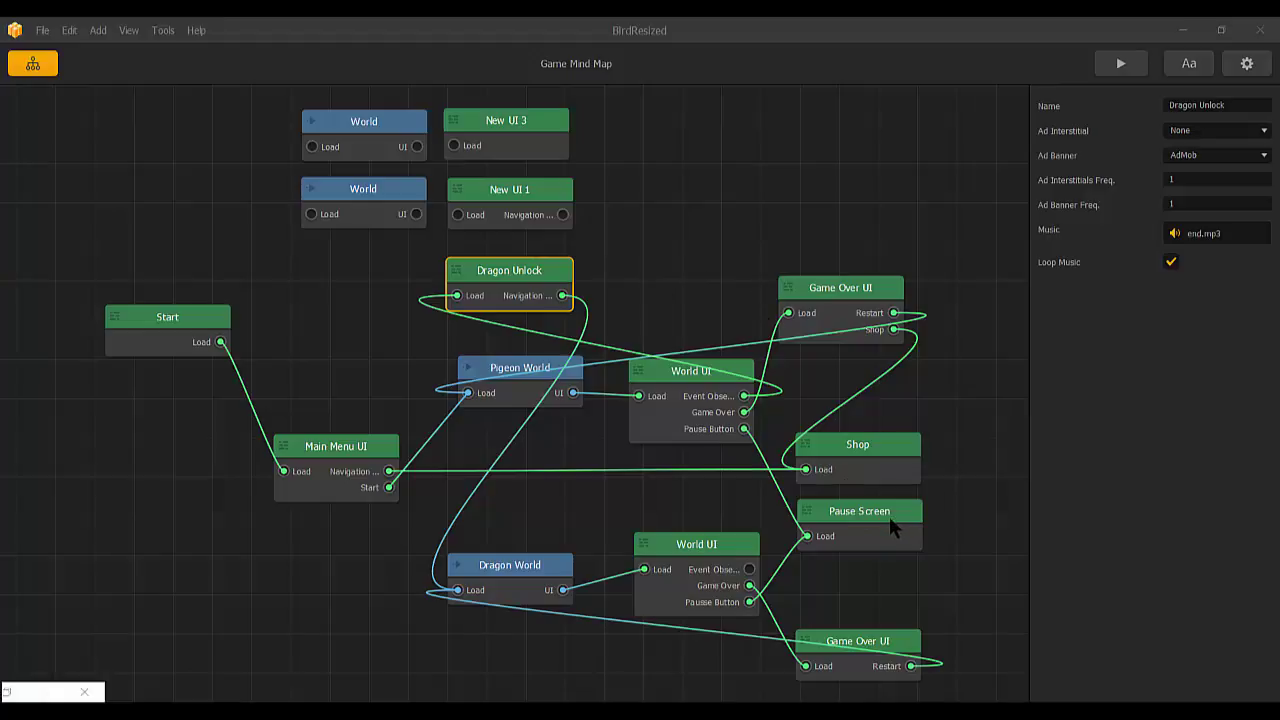
pyautogui.doubleClick(663, 404)
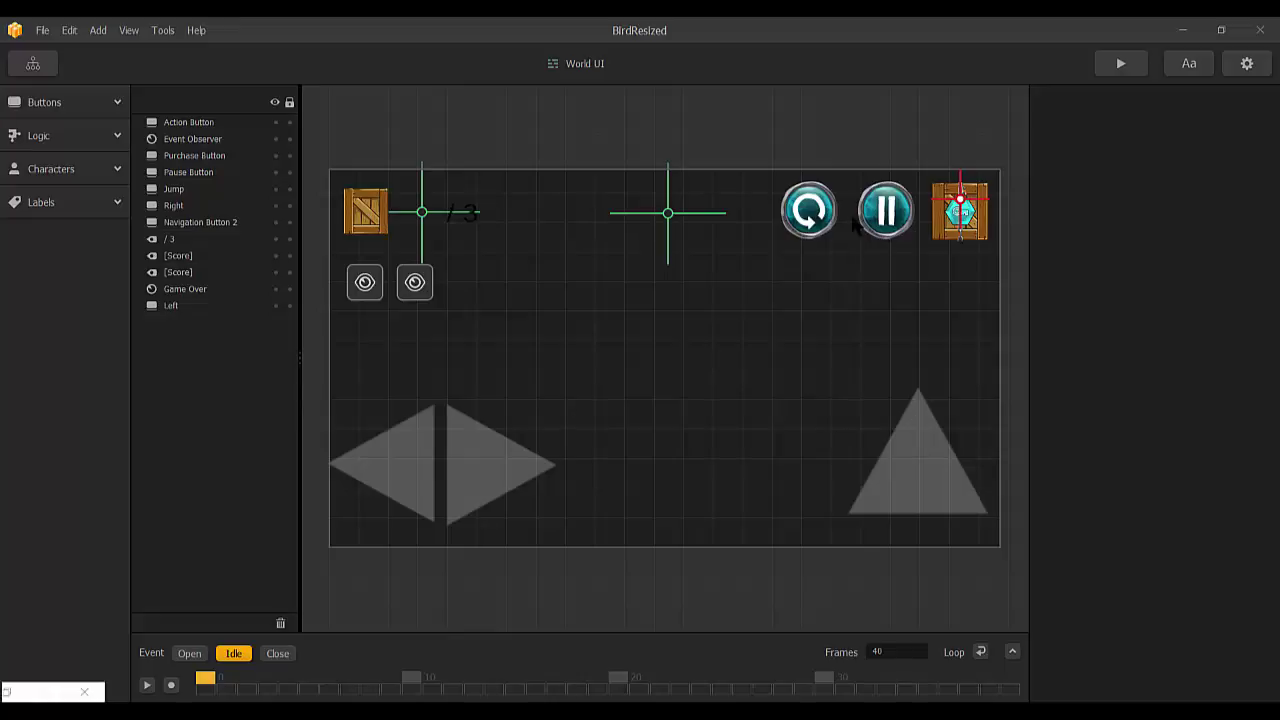
pyautogui.click(883, 226)
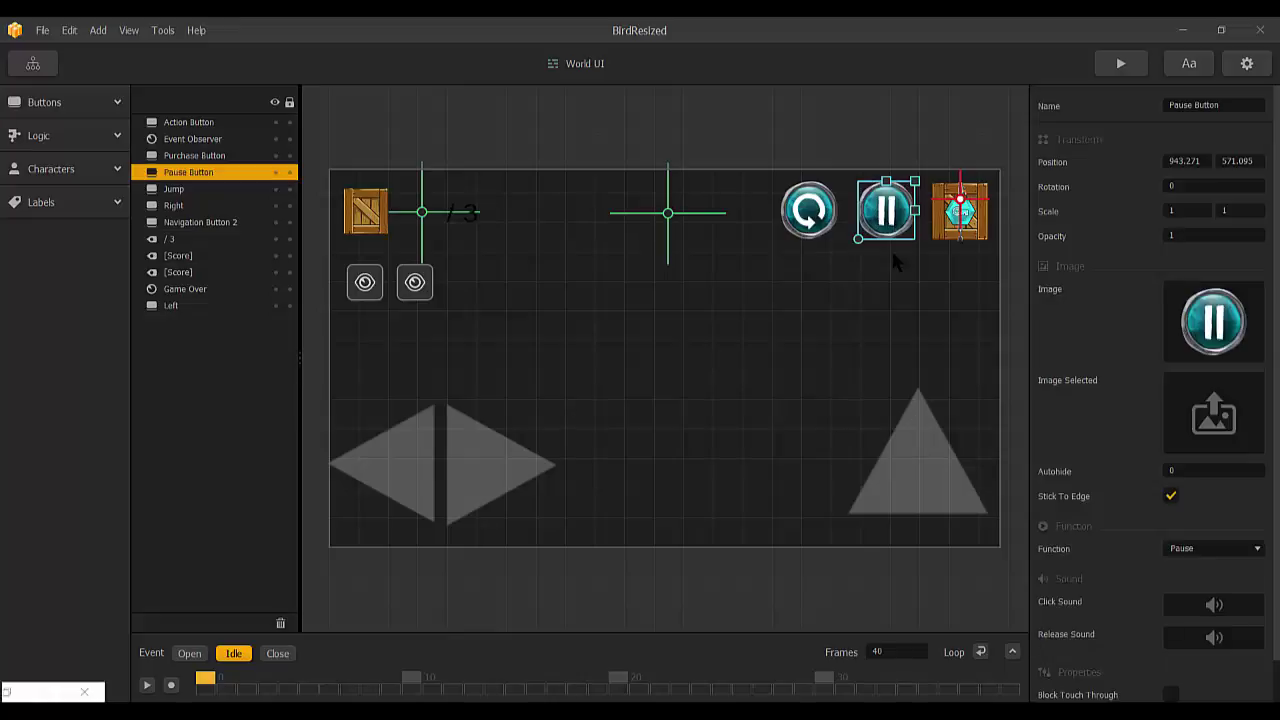
pyautogui.click(33, 65)
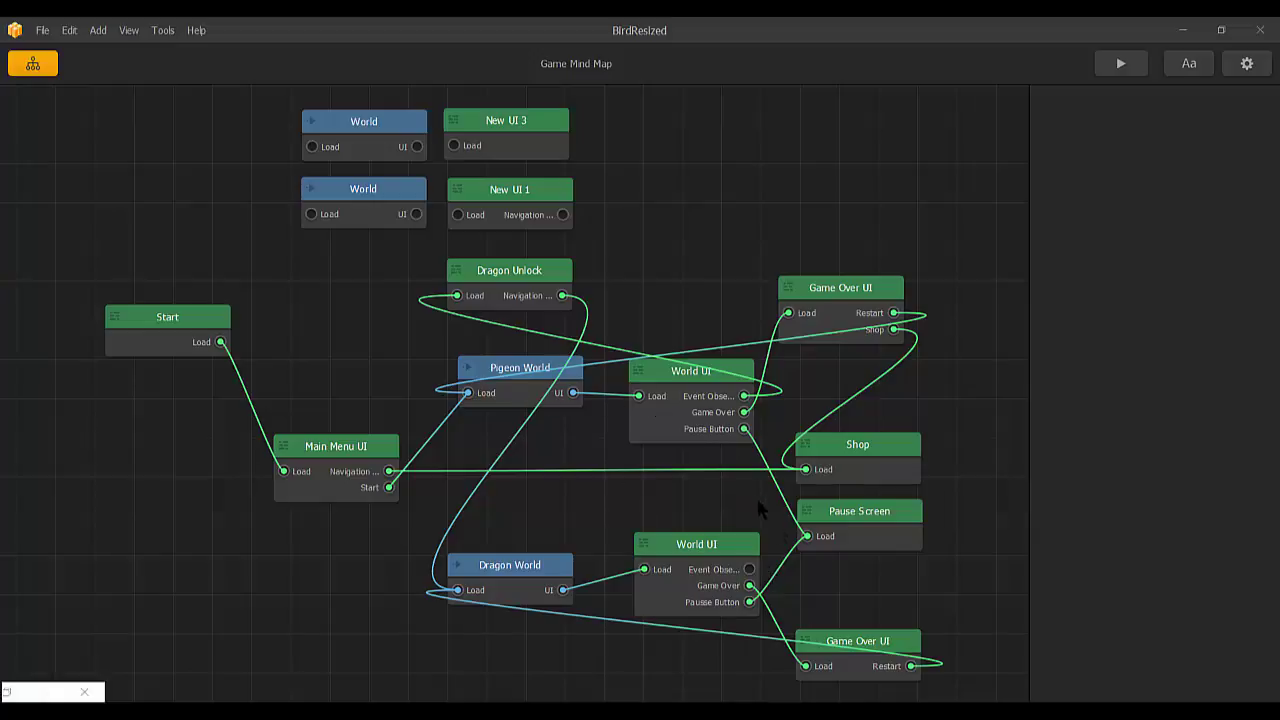
pyautogui.doubleClick(877, 525)
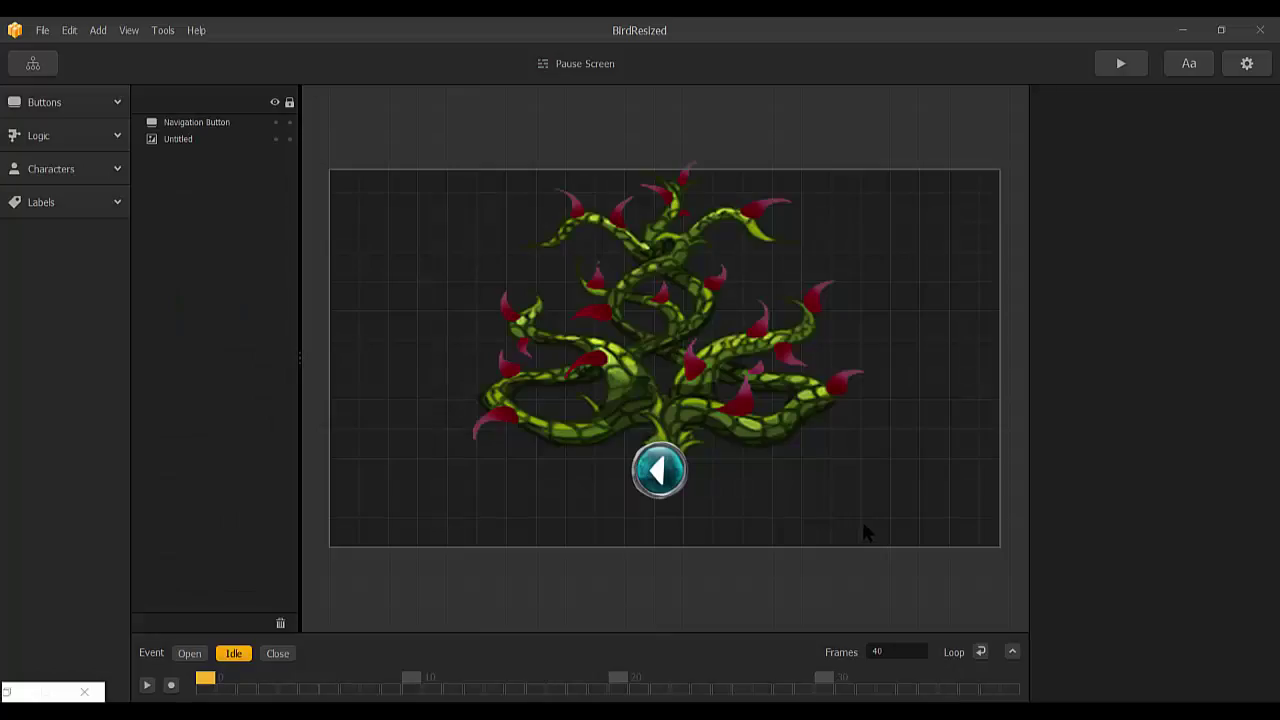
# In the mind map, give the Pause Screen interstitial frequency 6 and banner frequency 1
pyautogui.click(33, 63)
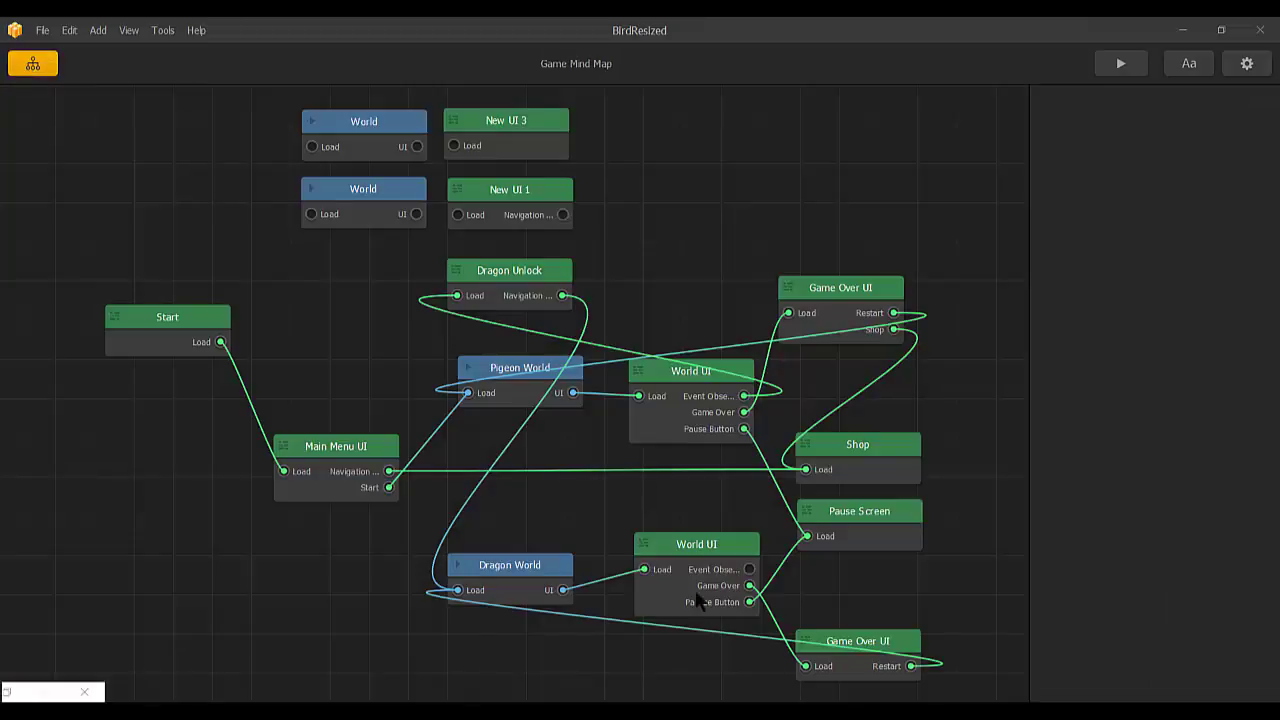
pyautogui.click(869, 522)
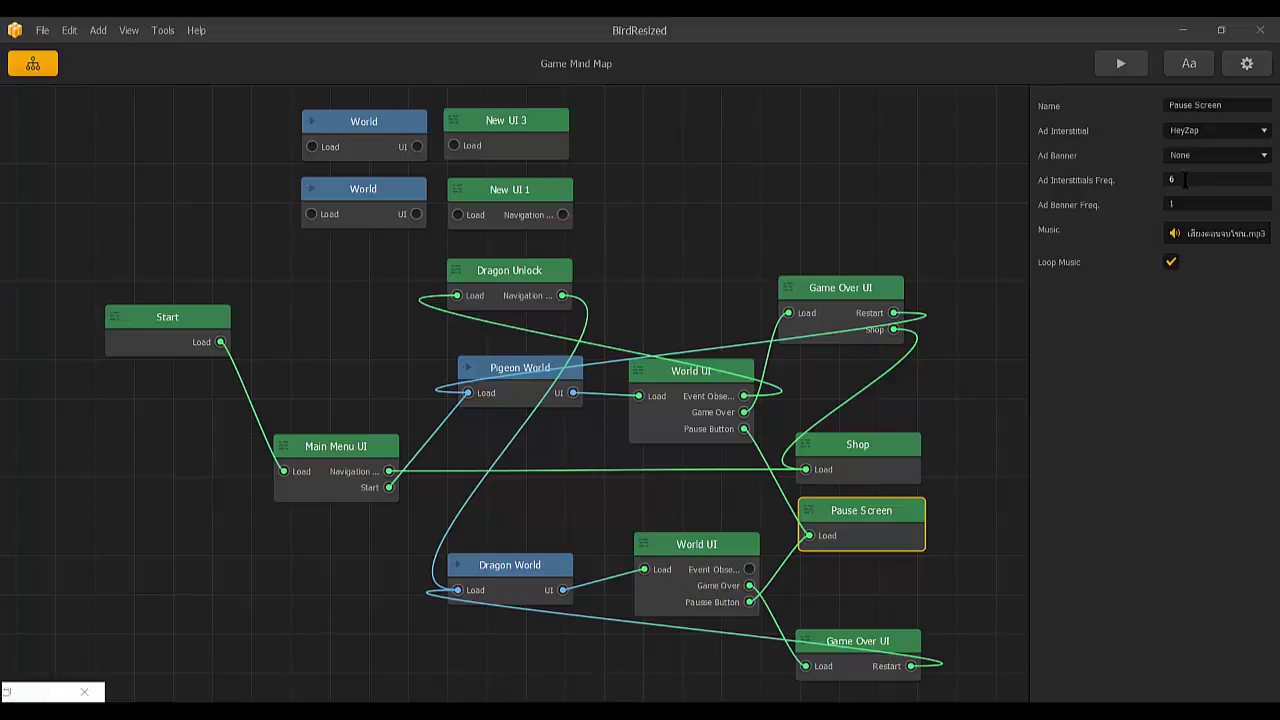
pyautogui.click(1185, 179)
pyautogui.write('1')
pyautogui.press('BackSpace')
pyautogui.write('6')
pyautogui.click(1176, 207)
pyautogui.press('Return')
pyautogui.hotkey('shift', 'Tab')
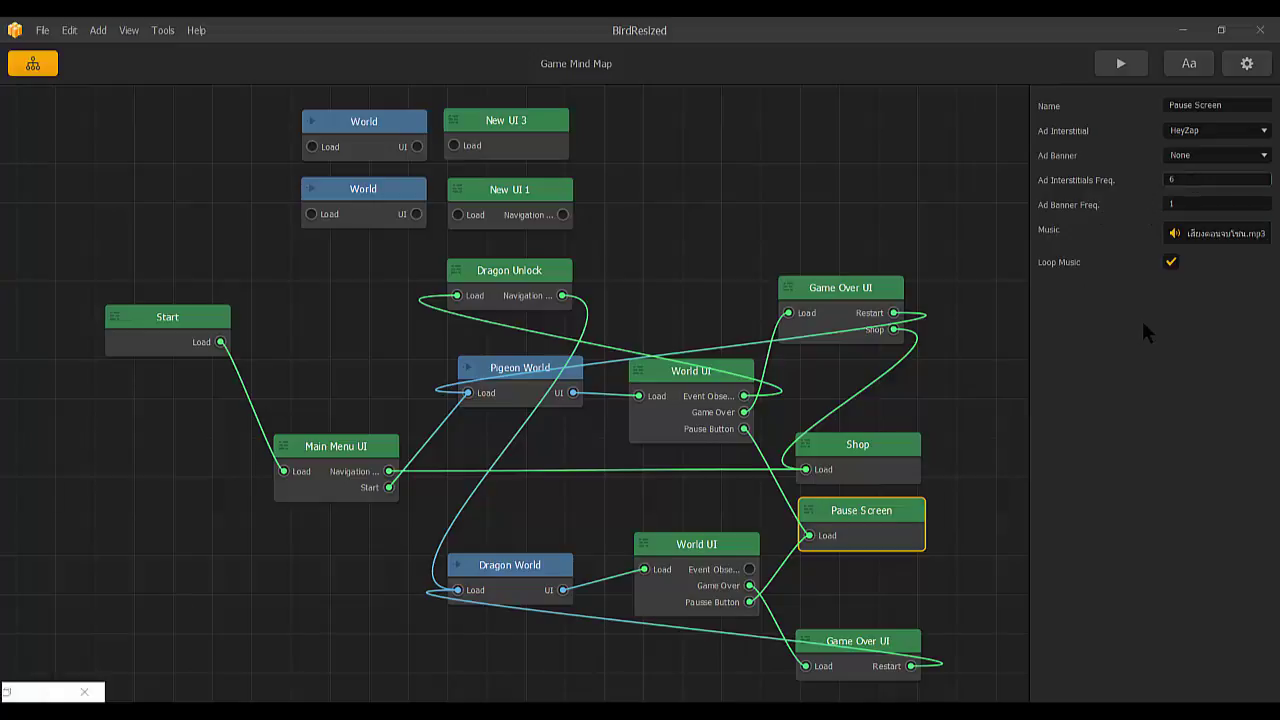